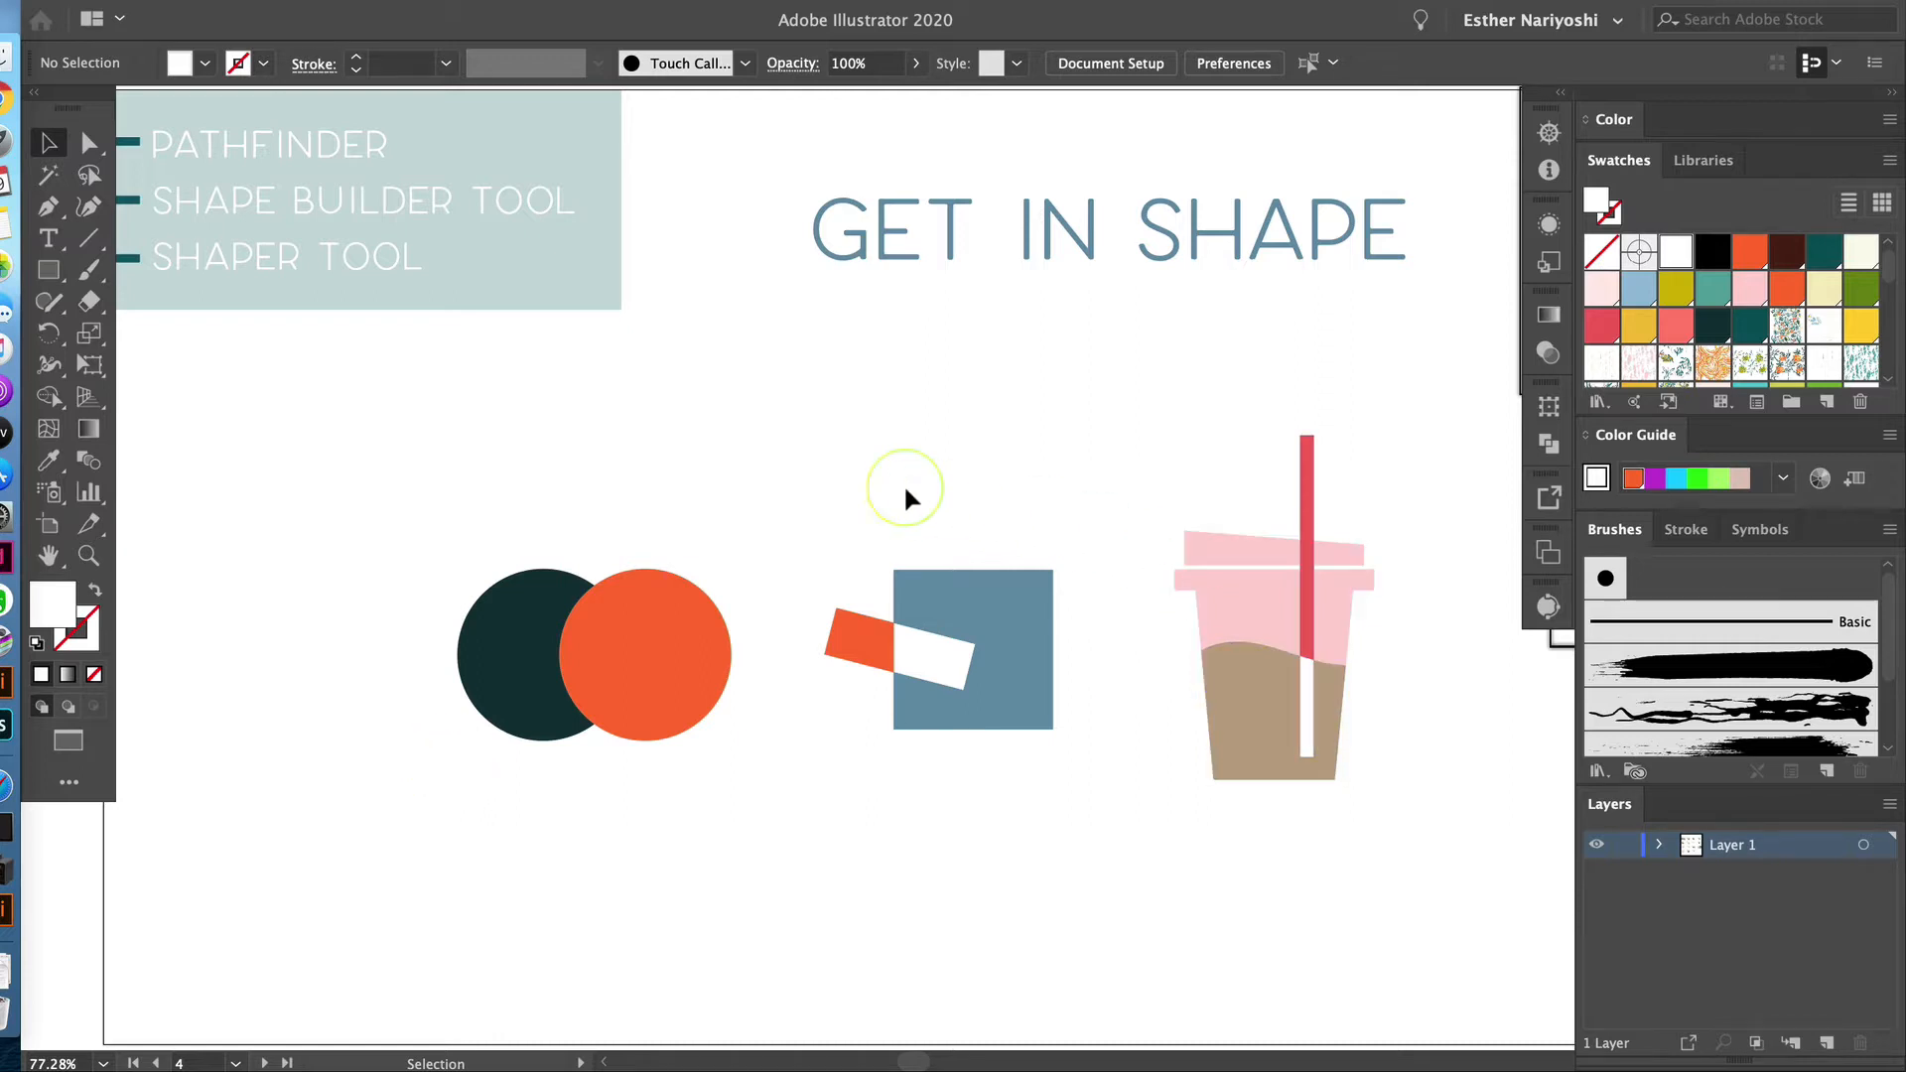
Scale down the blue square and drink cup illustrations together and place them beneath the end of the GET IN SHAPE title
drag(808, 393, 1376, 896)
key(e)
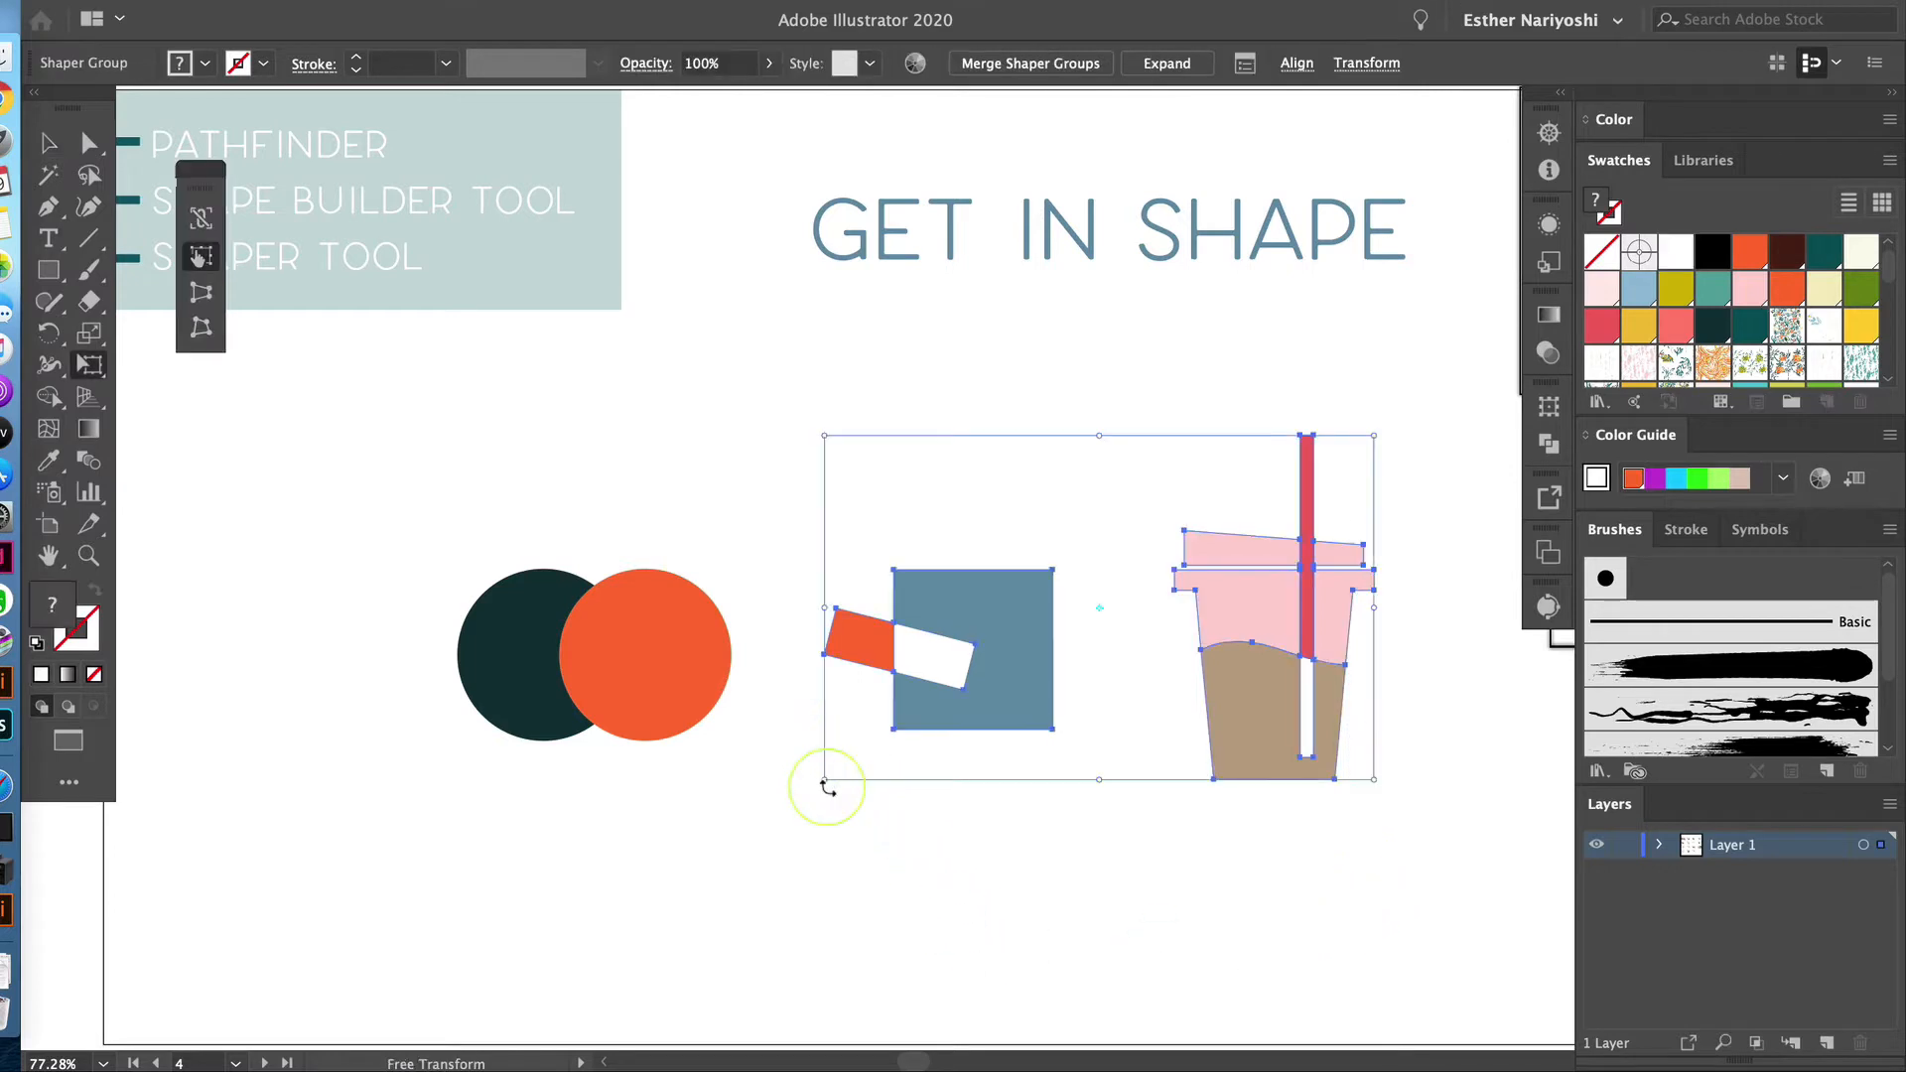
drag(825, 780, 1152, 600)
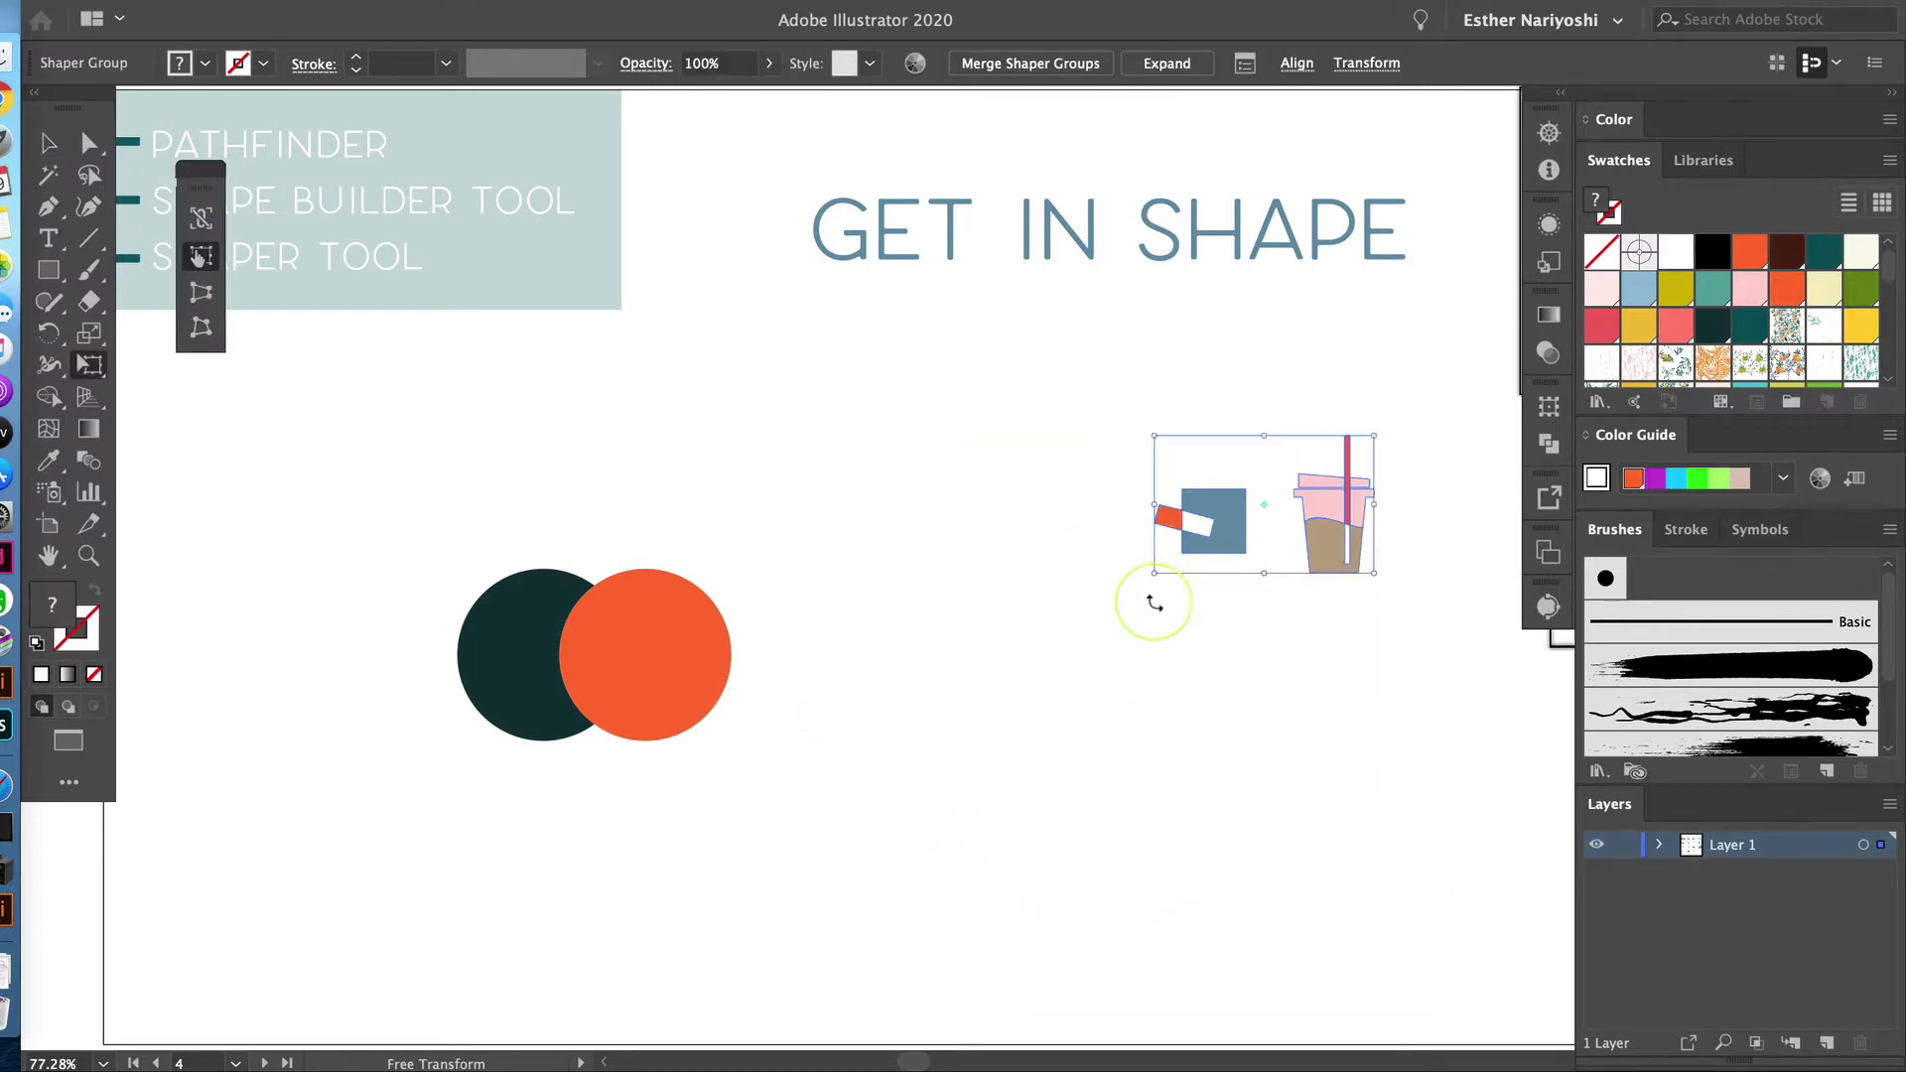
drag(1315, 494, 1408, 312)
Move the two overlapping circles to the middle of the artboard, enlarge them proportionally, and deselect them
key(v)
click(610, 685)
drag(665, 663, 938, 687)
key(e)
drag(998, 596, 1149, 503)
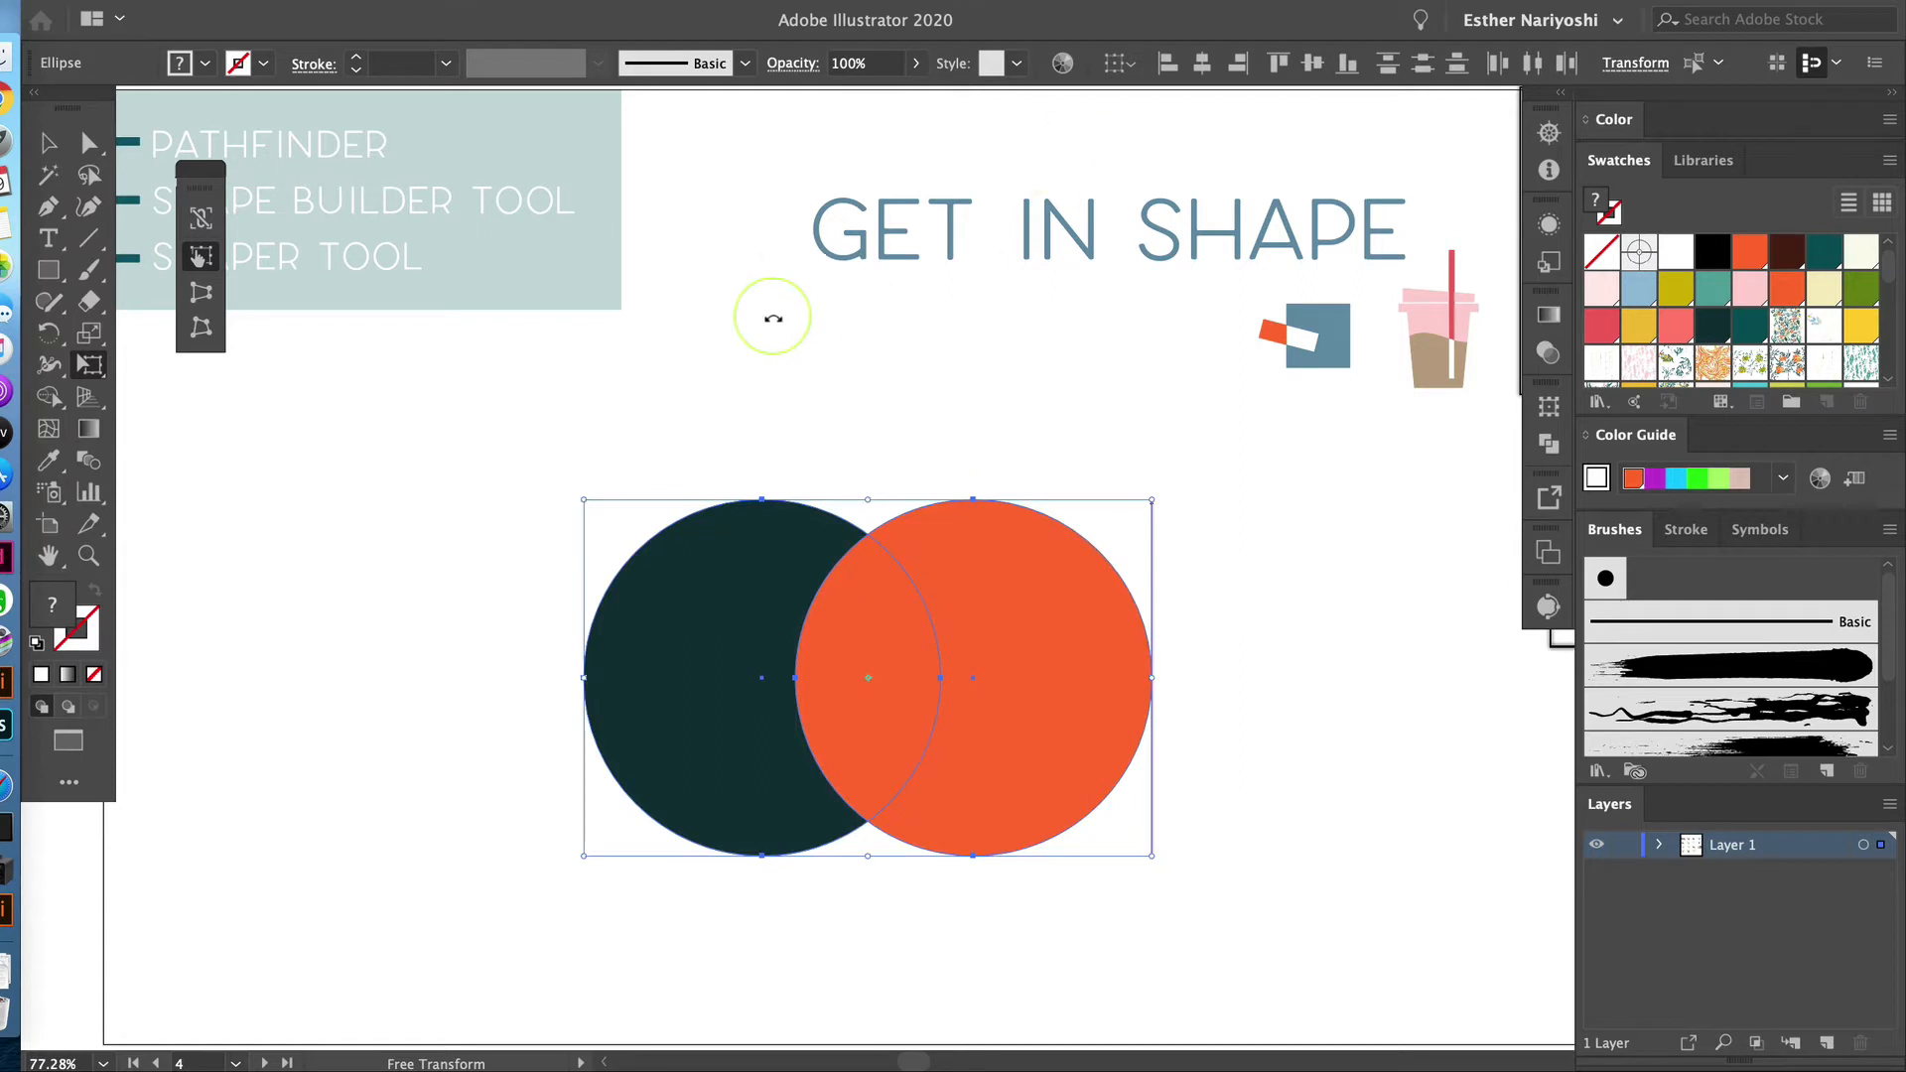
drag(194, 175, 161, 427)
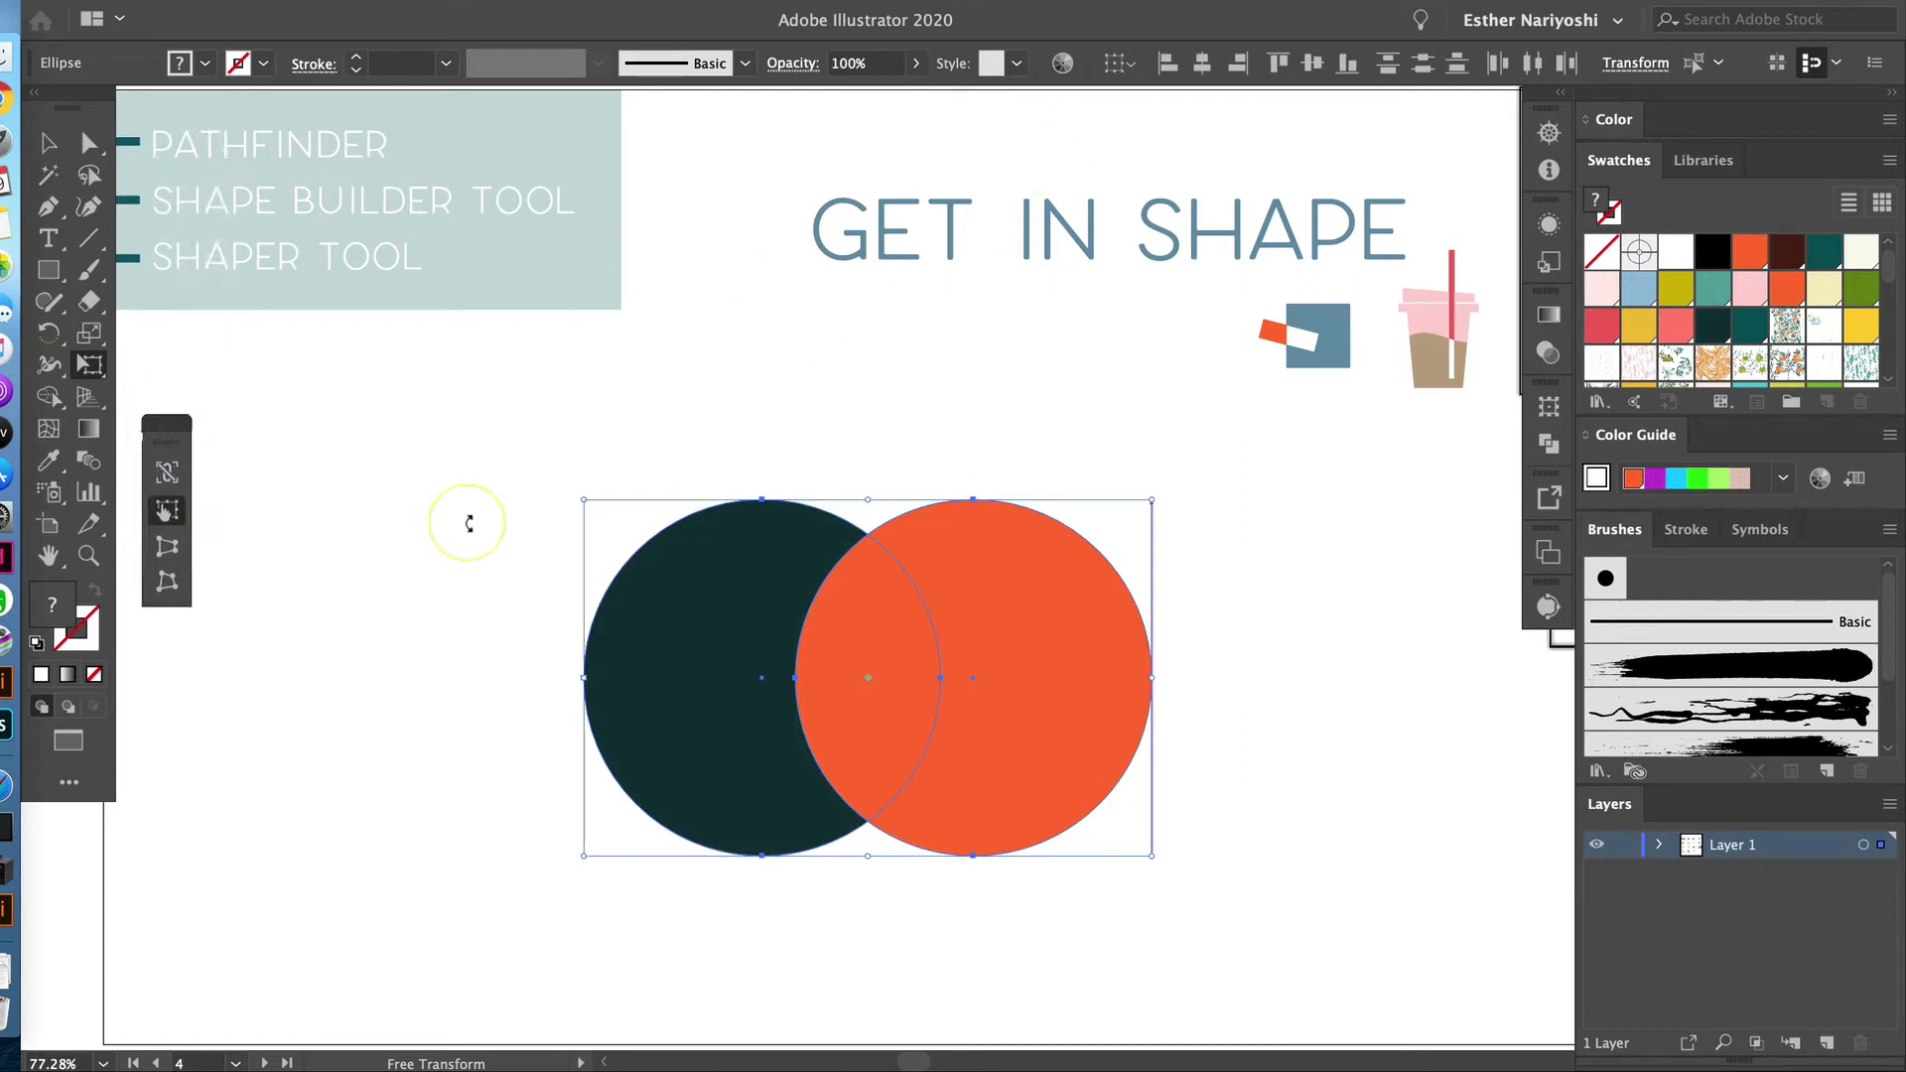
key(v)
click(1253, 694)
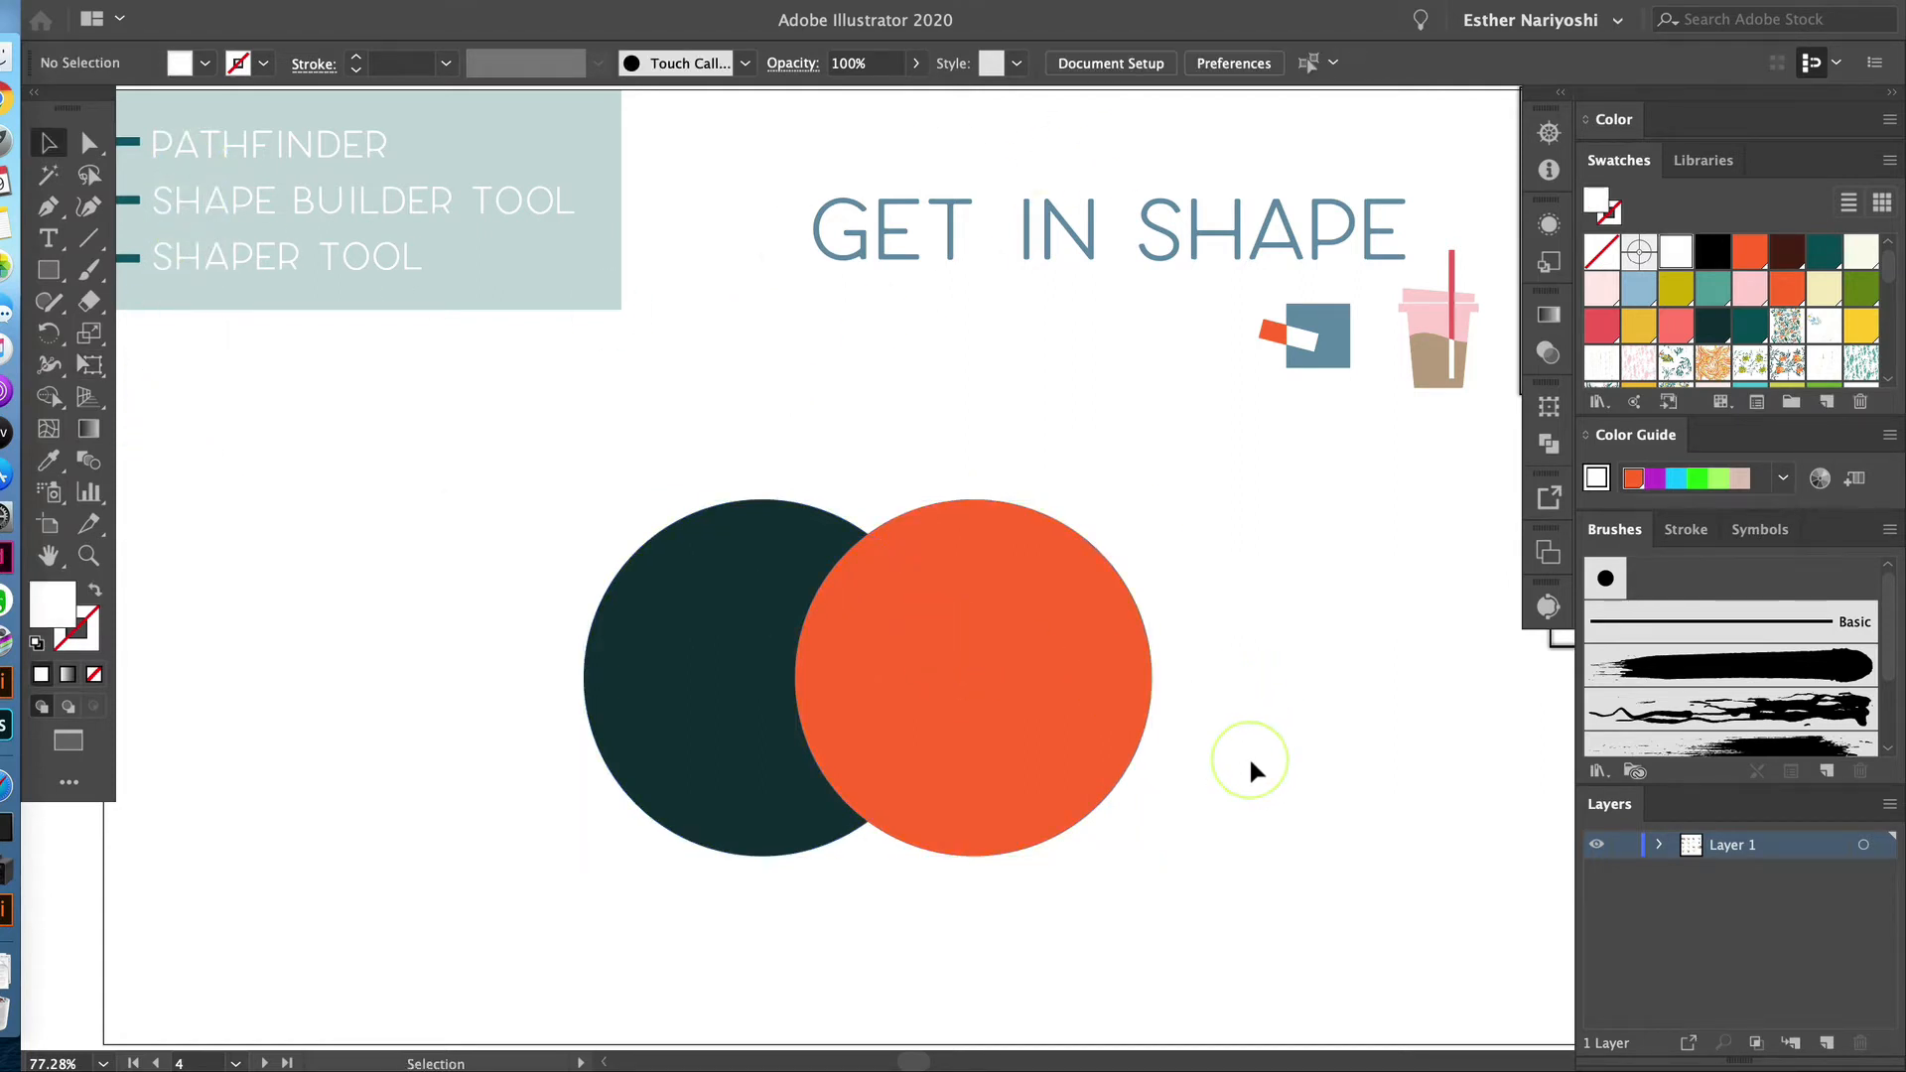
click(1070, 741)
click(728, 706)
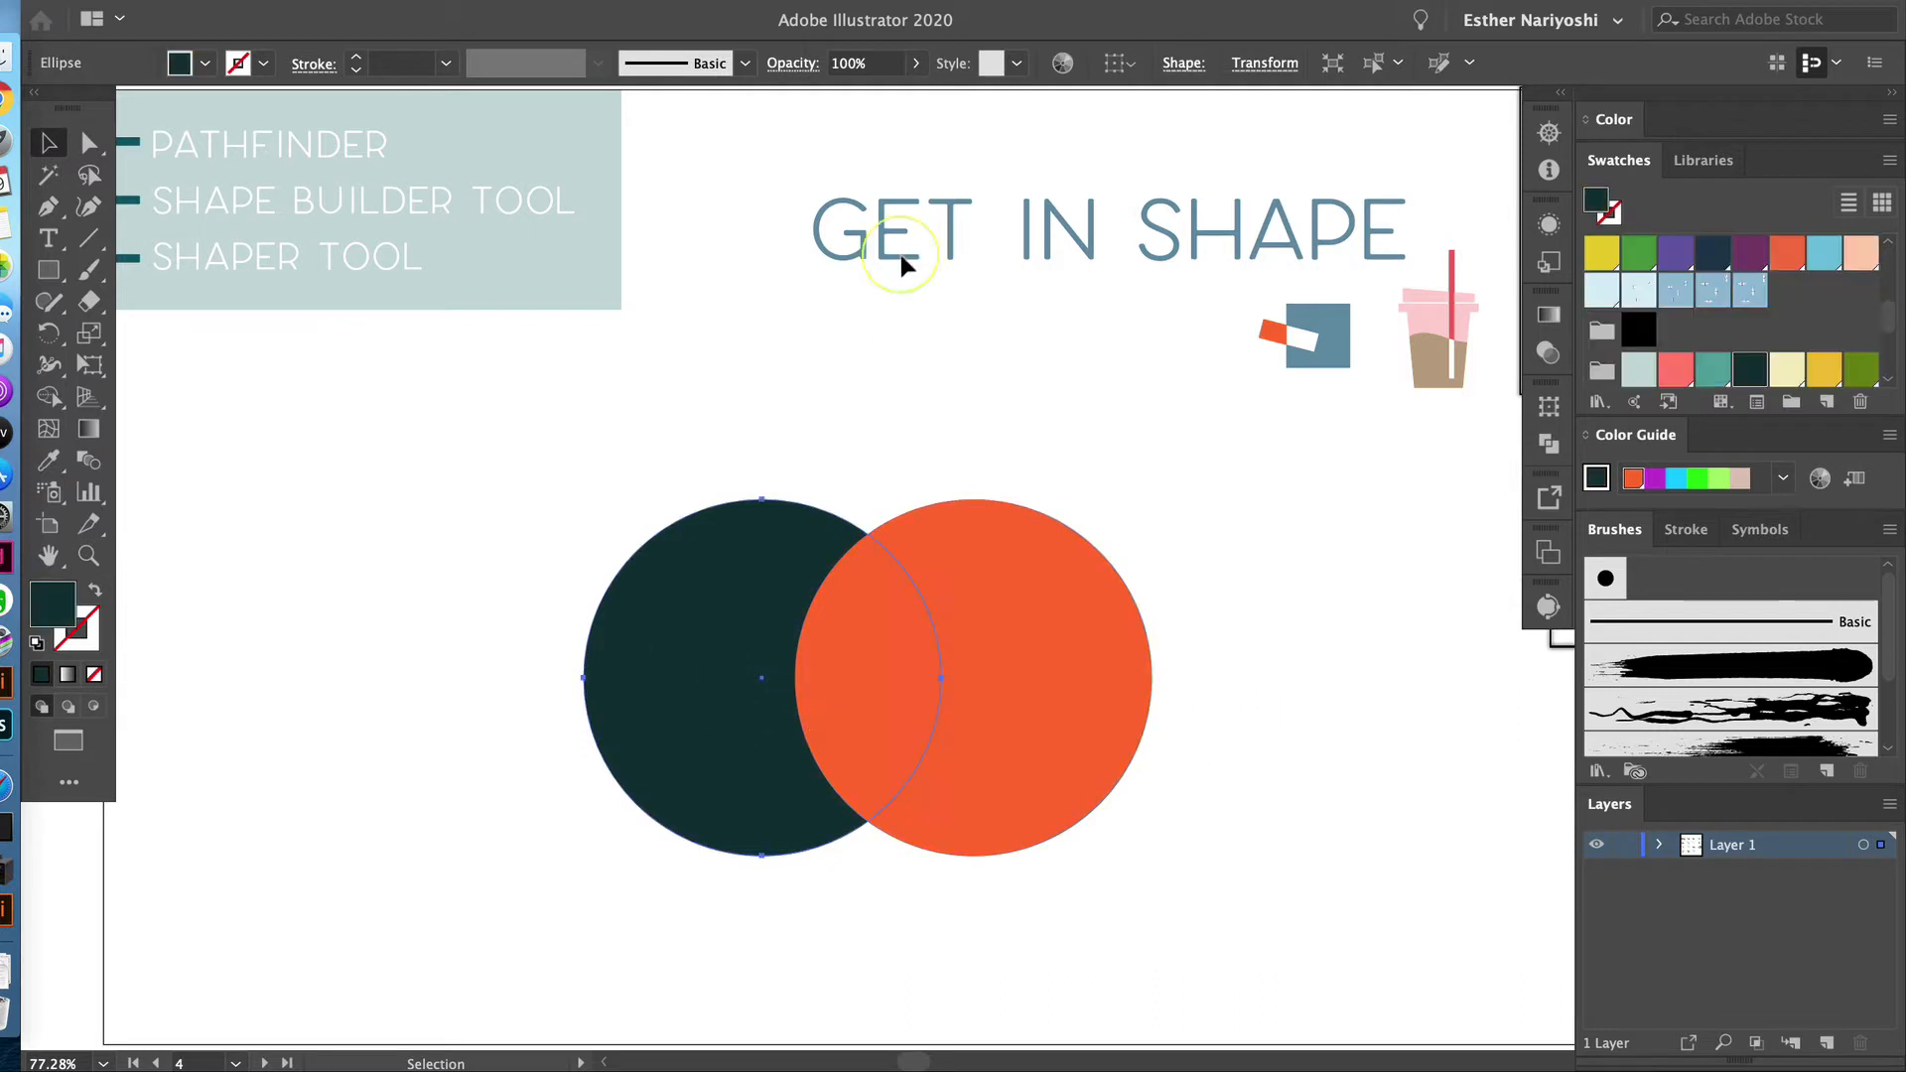
click(1275, 706)
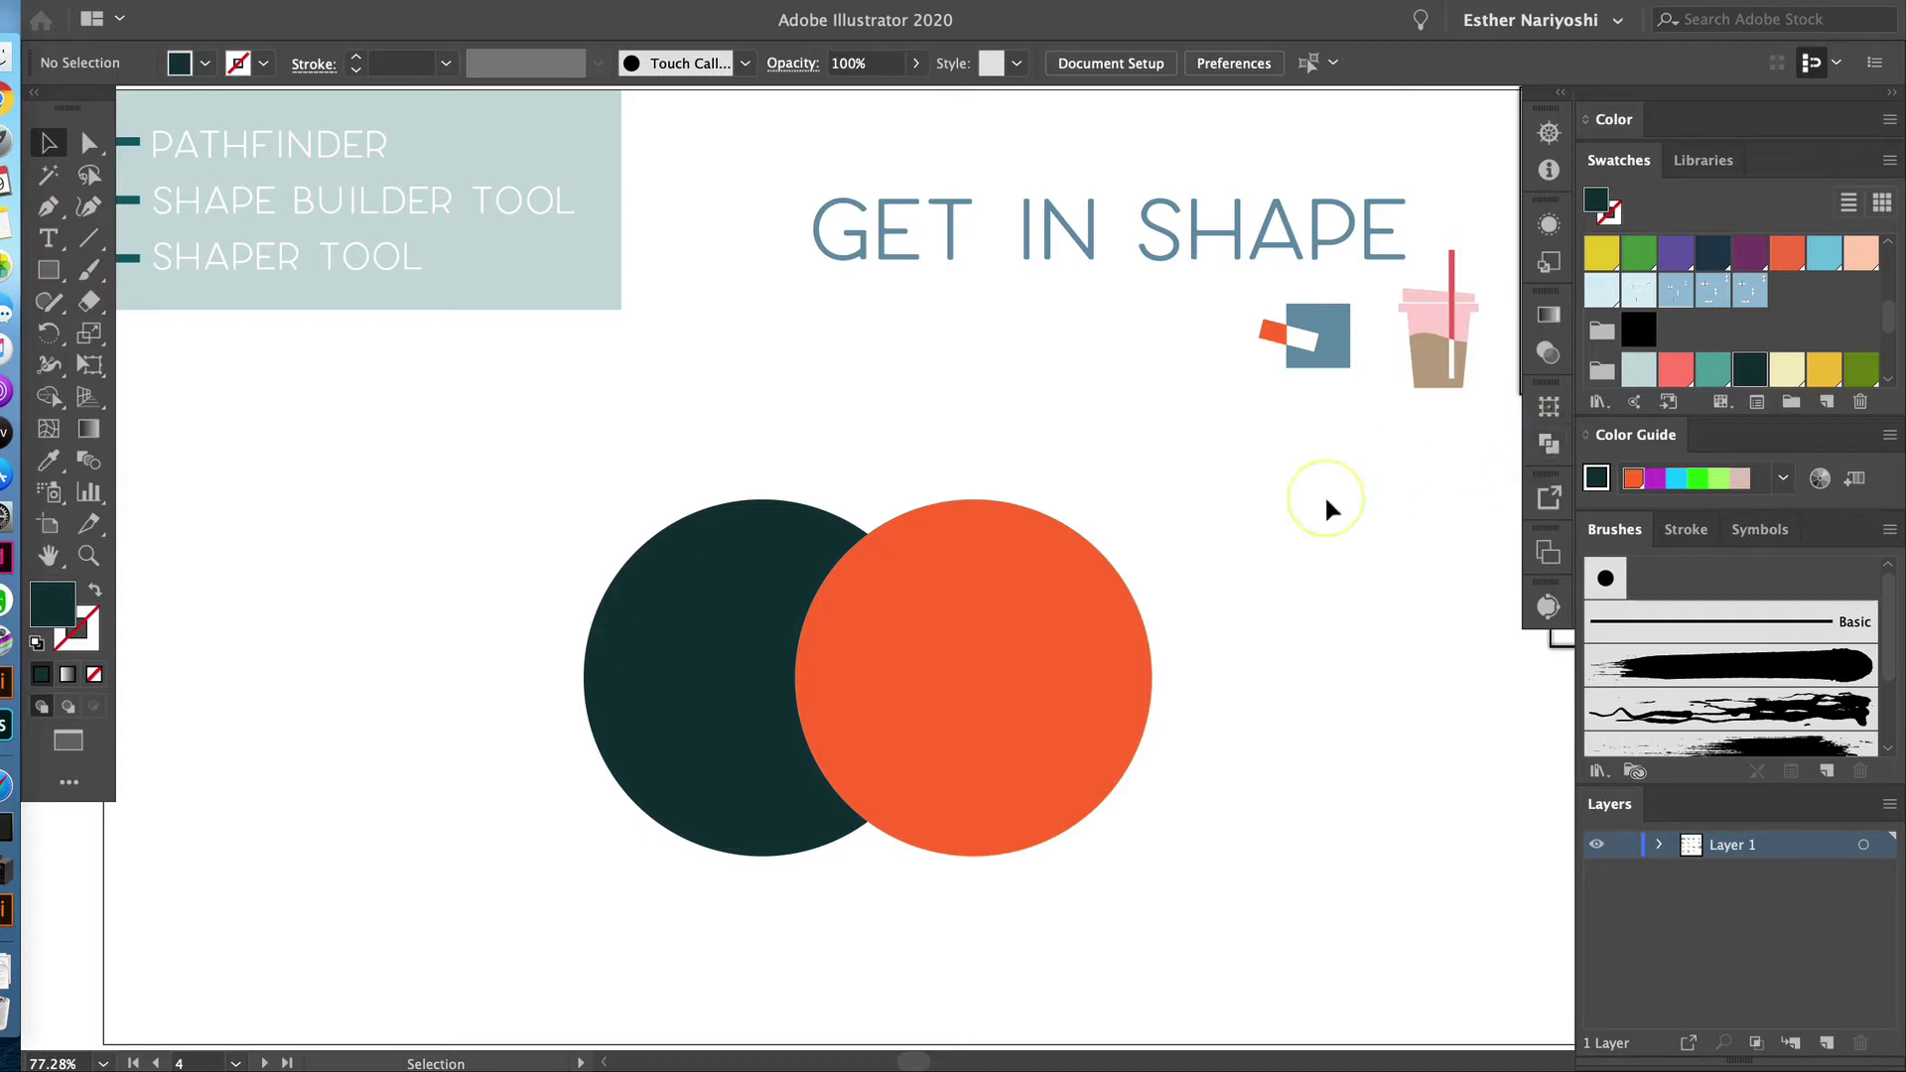
Show the Pathfinder panel, float it on the canvas beside the dark green circle, and collapse the leftover Transform panel
click(364, 3)
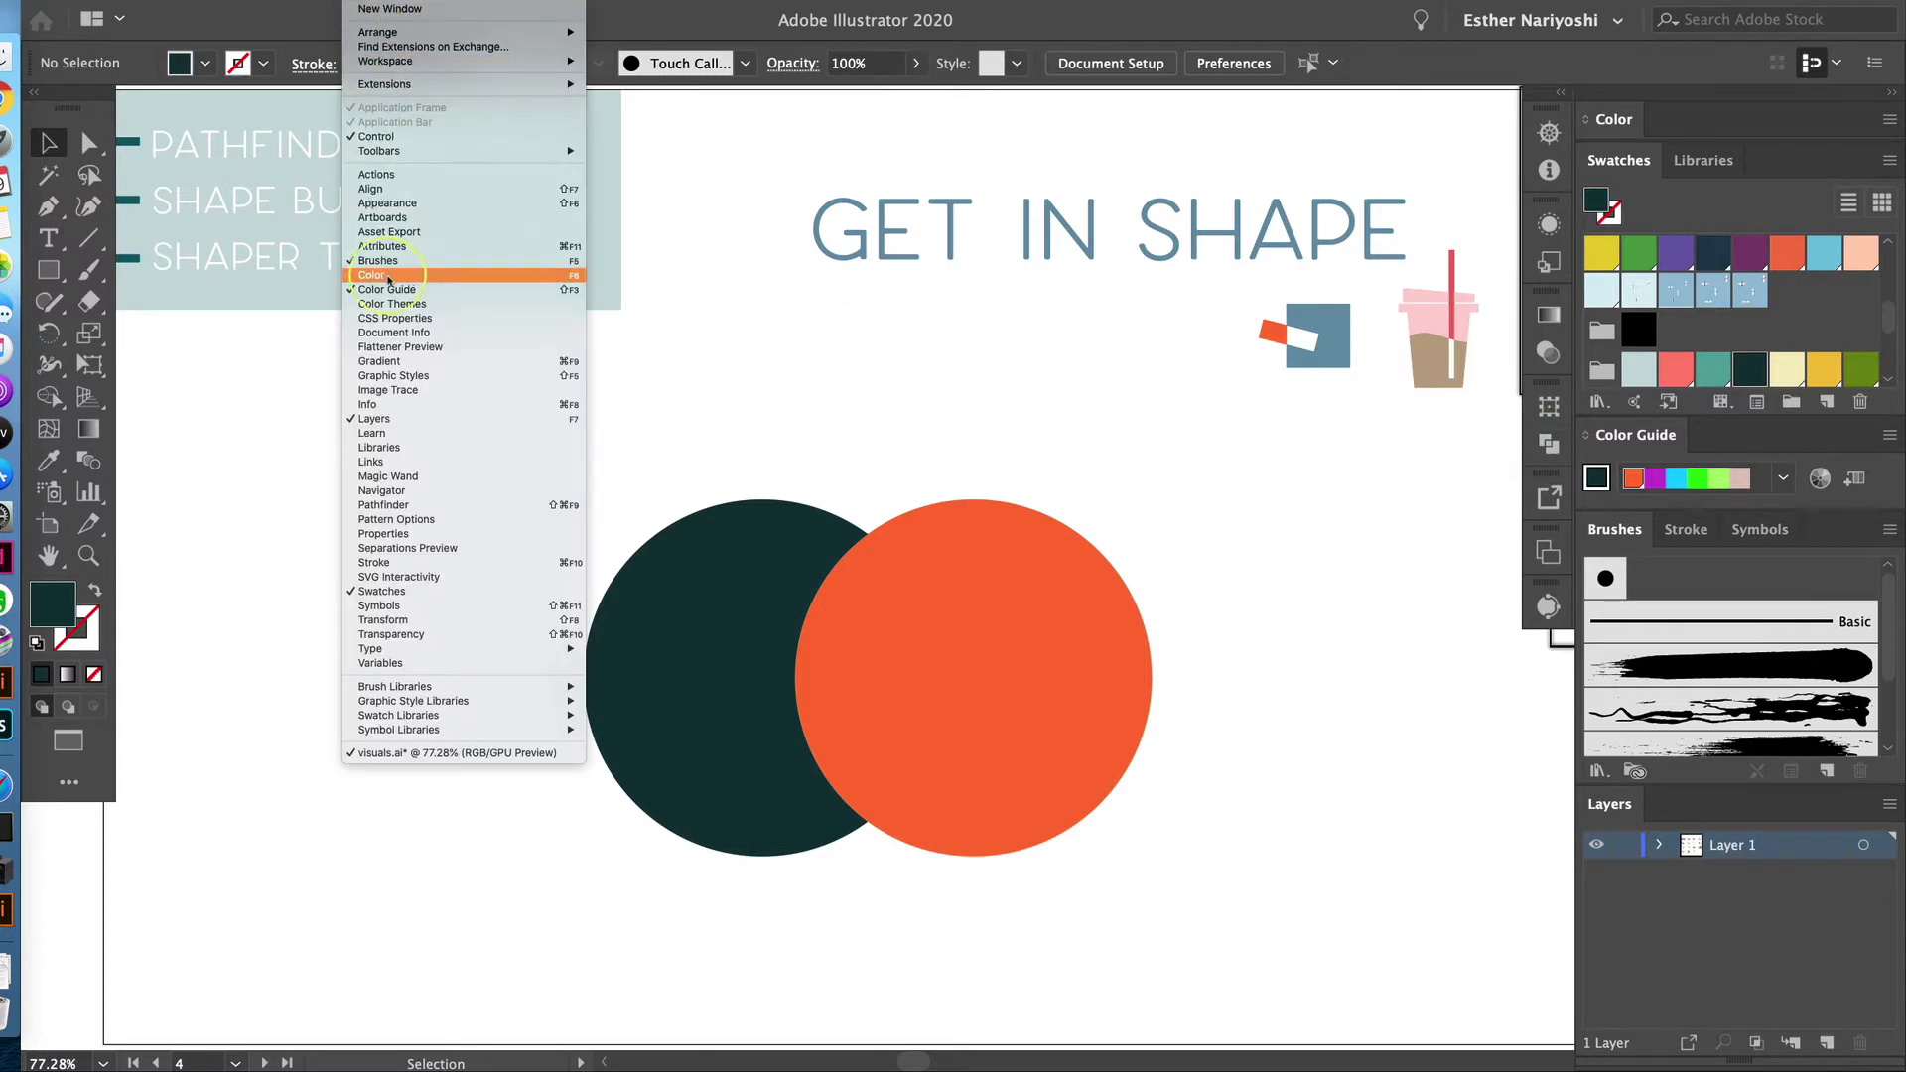
click(383, 505)
click(1354, 397)
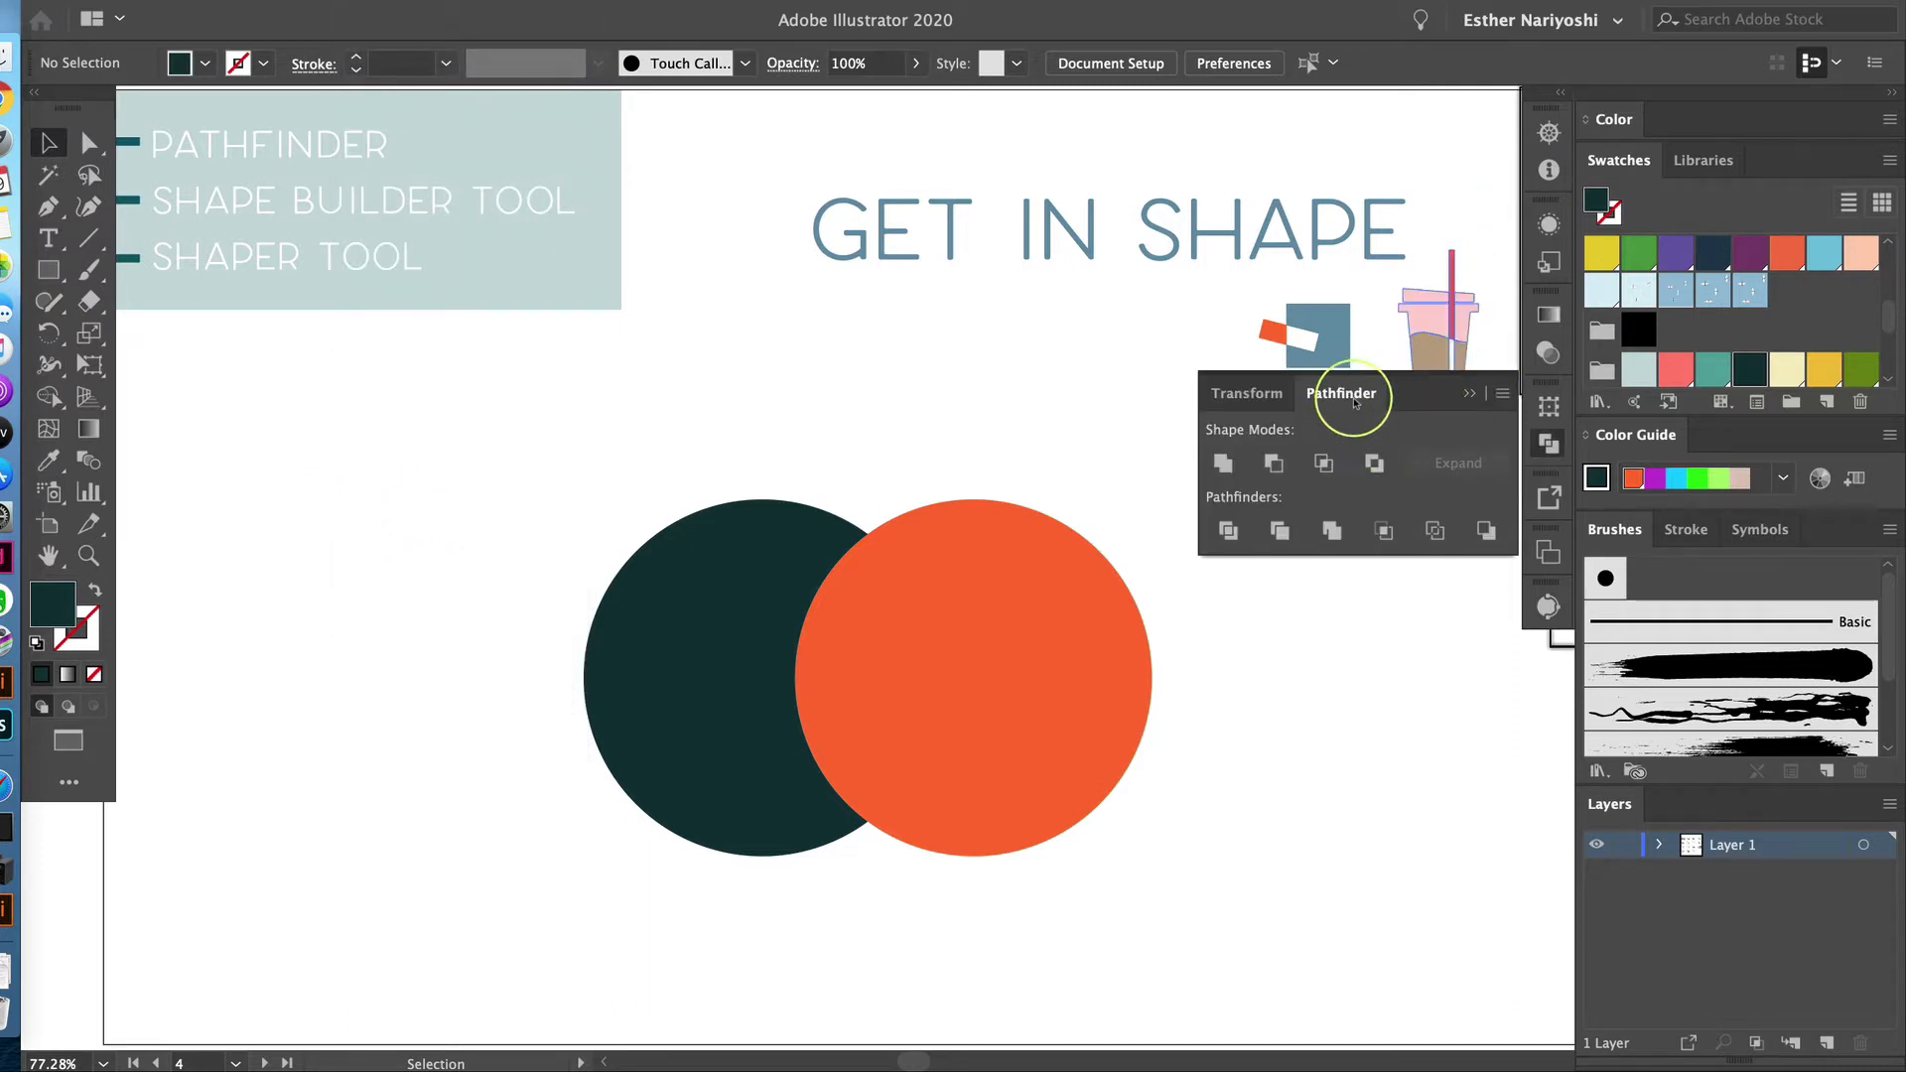
drag(1355, 401, 289, 421)
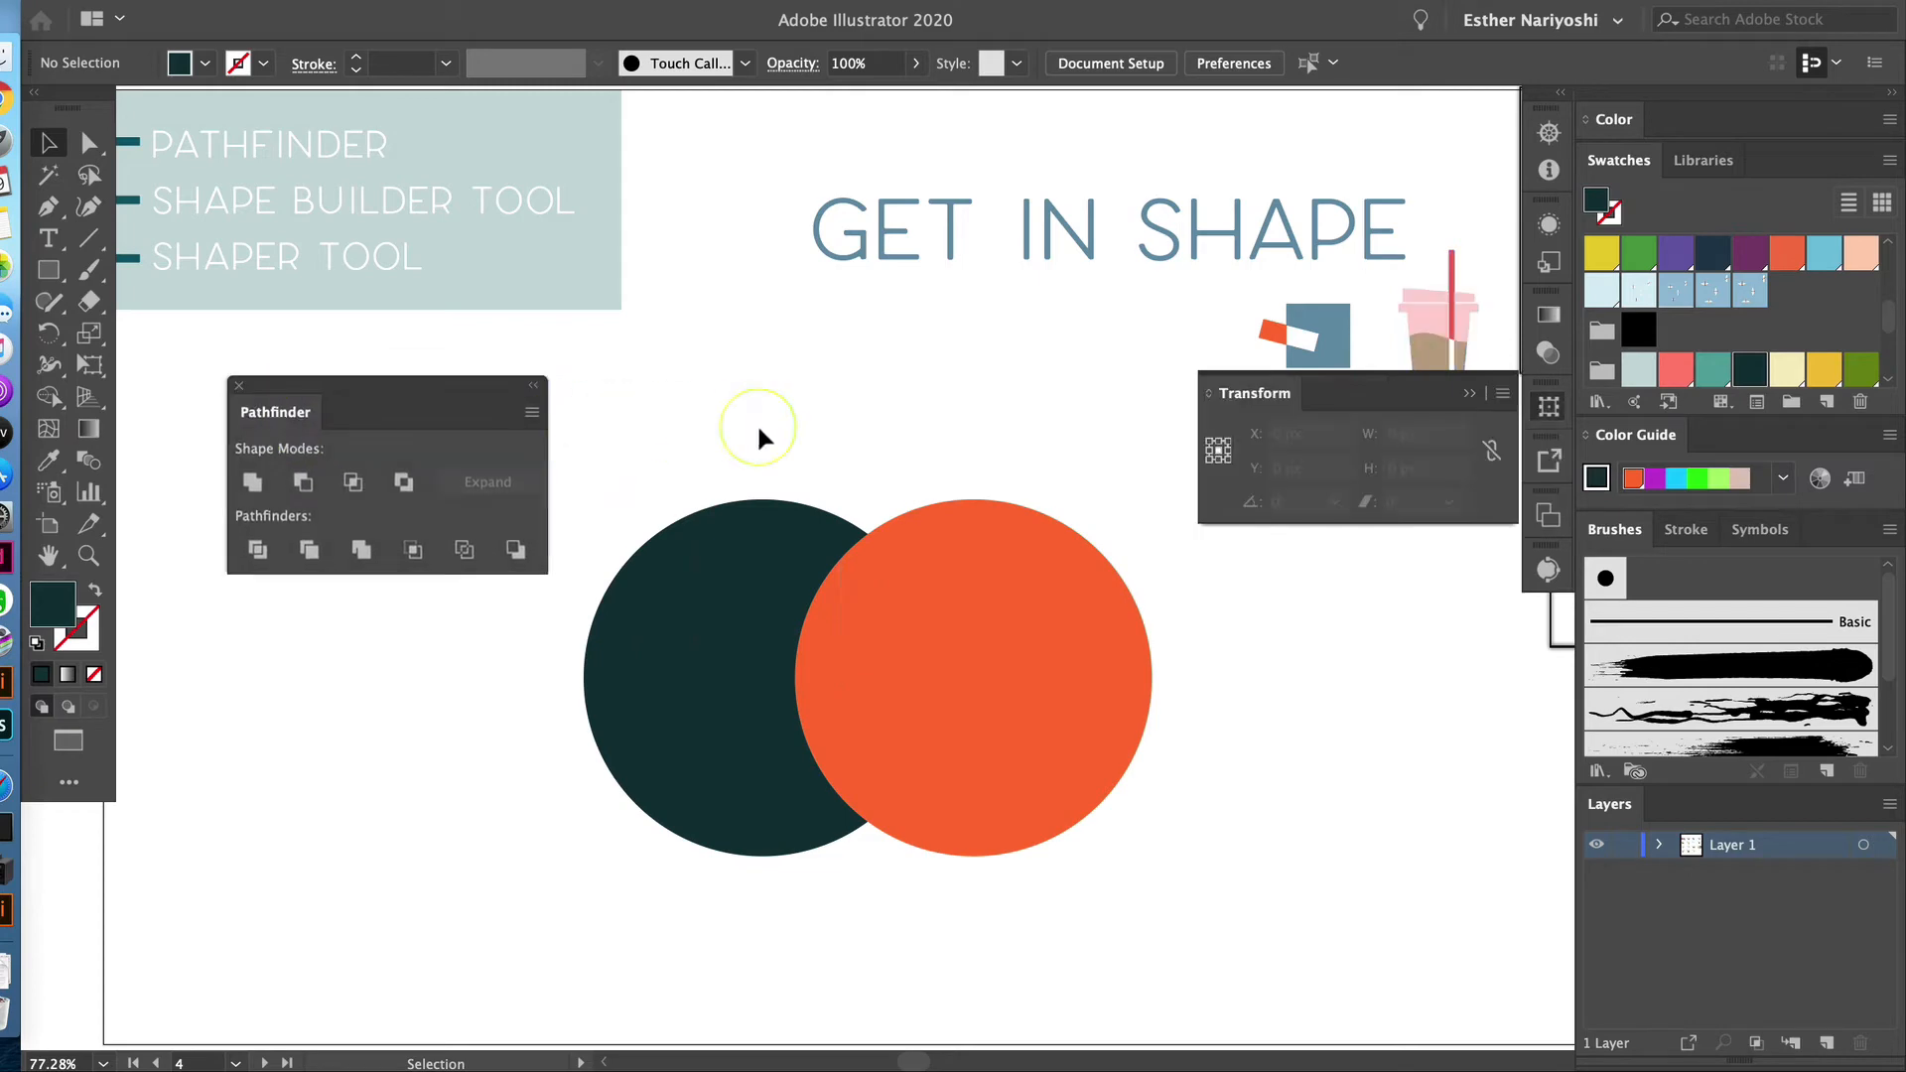
click(1469, 396)
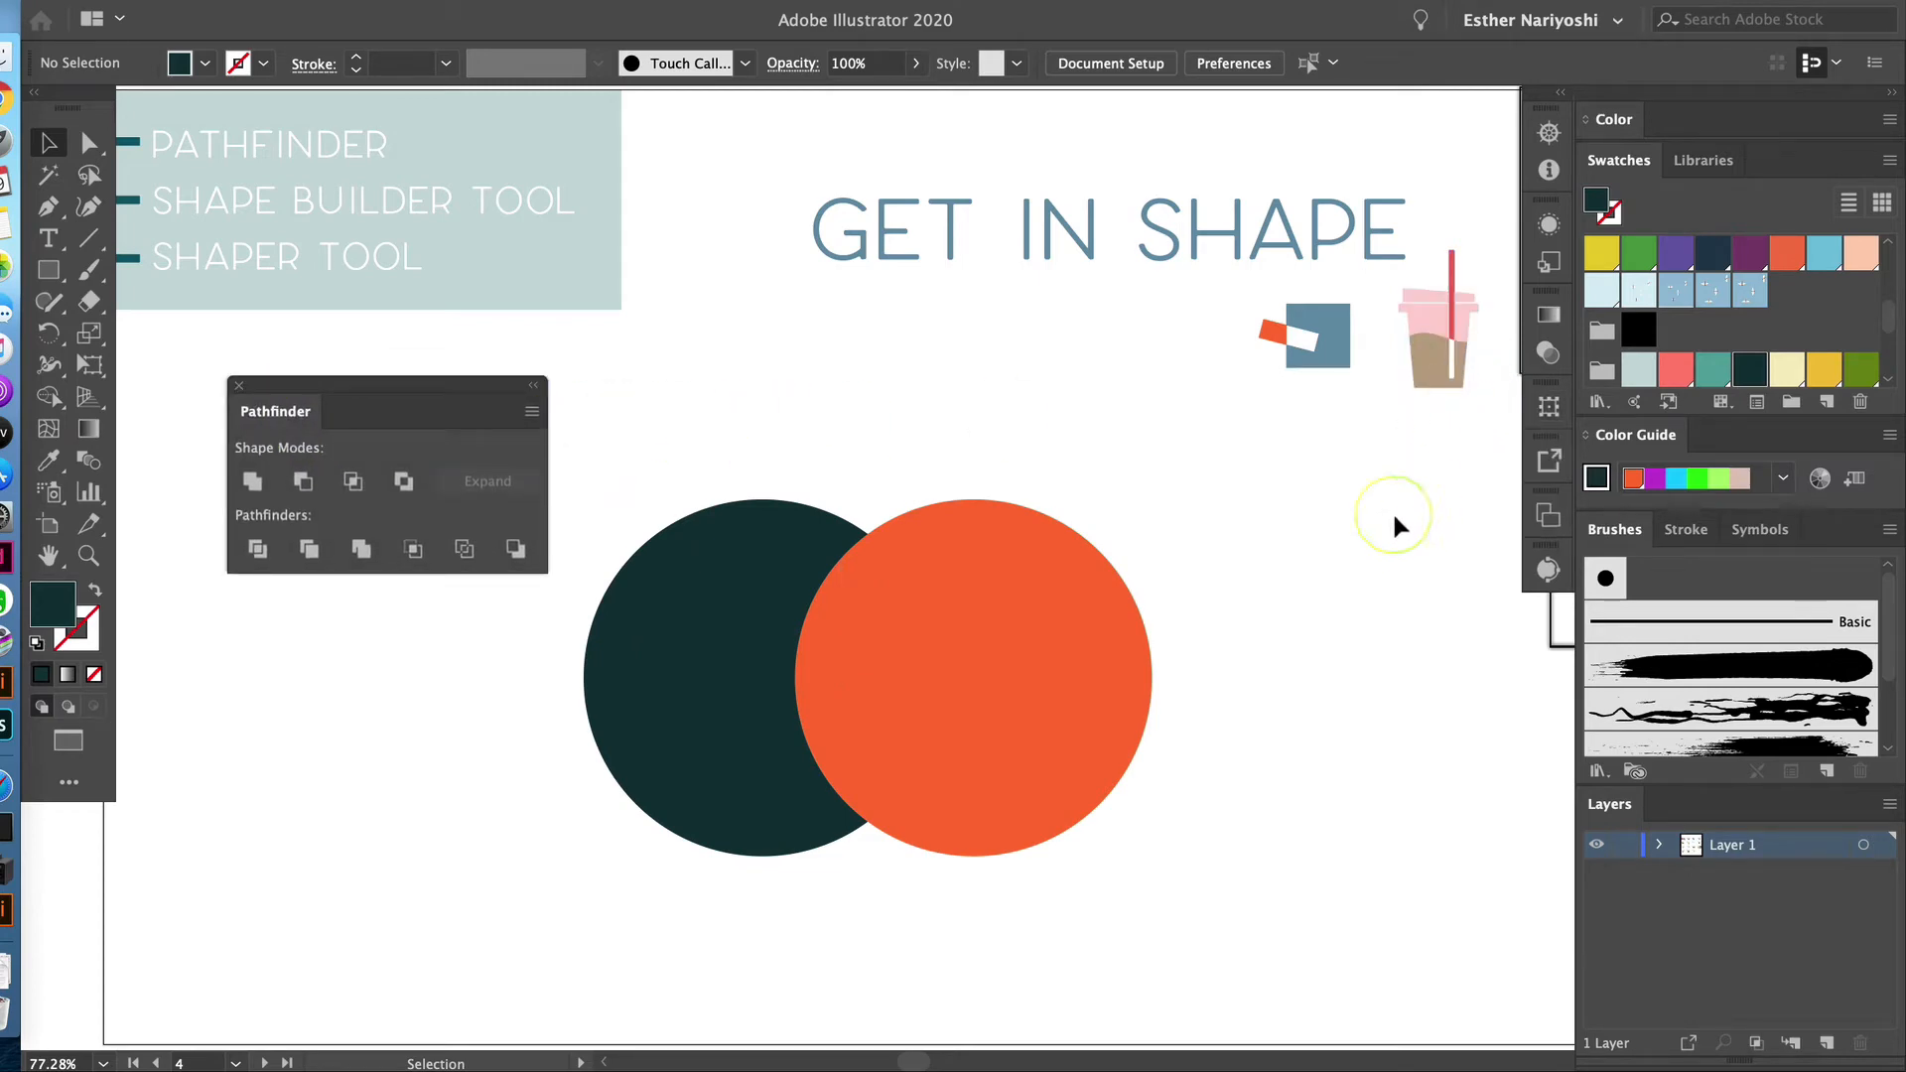
click(906, 464)
click(636, 681)
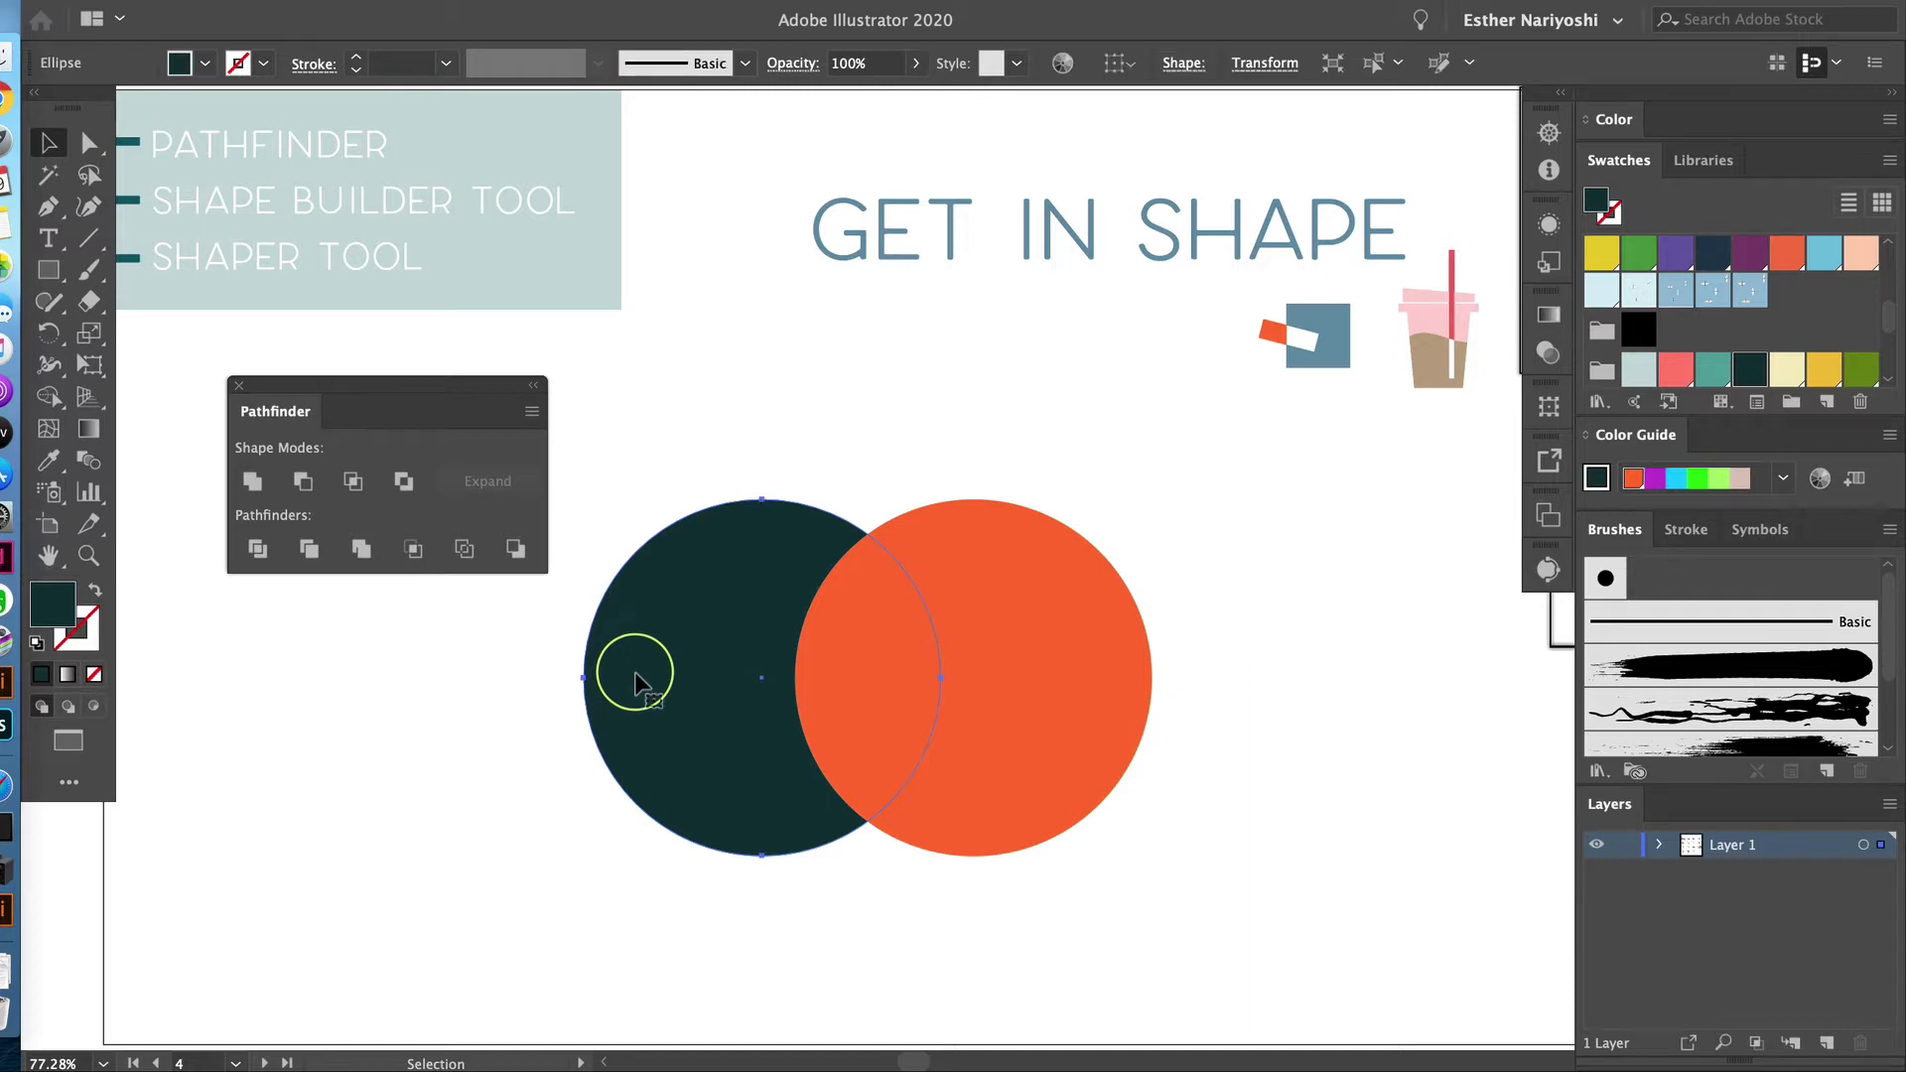
click(1013, 705)
click(697, 715)
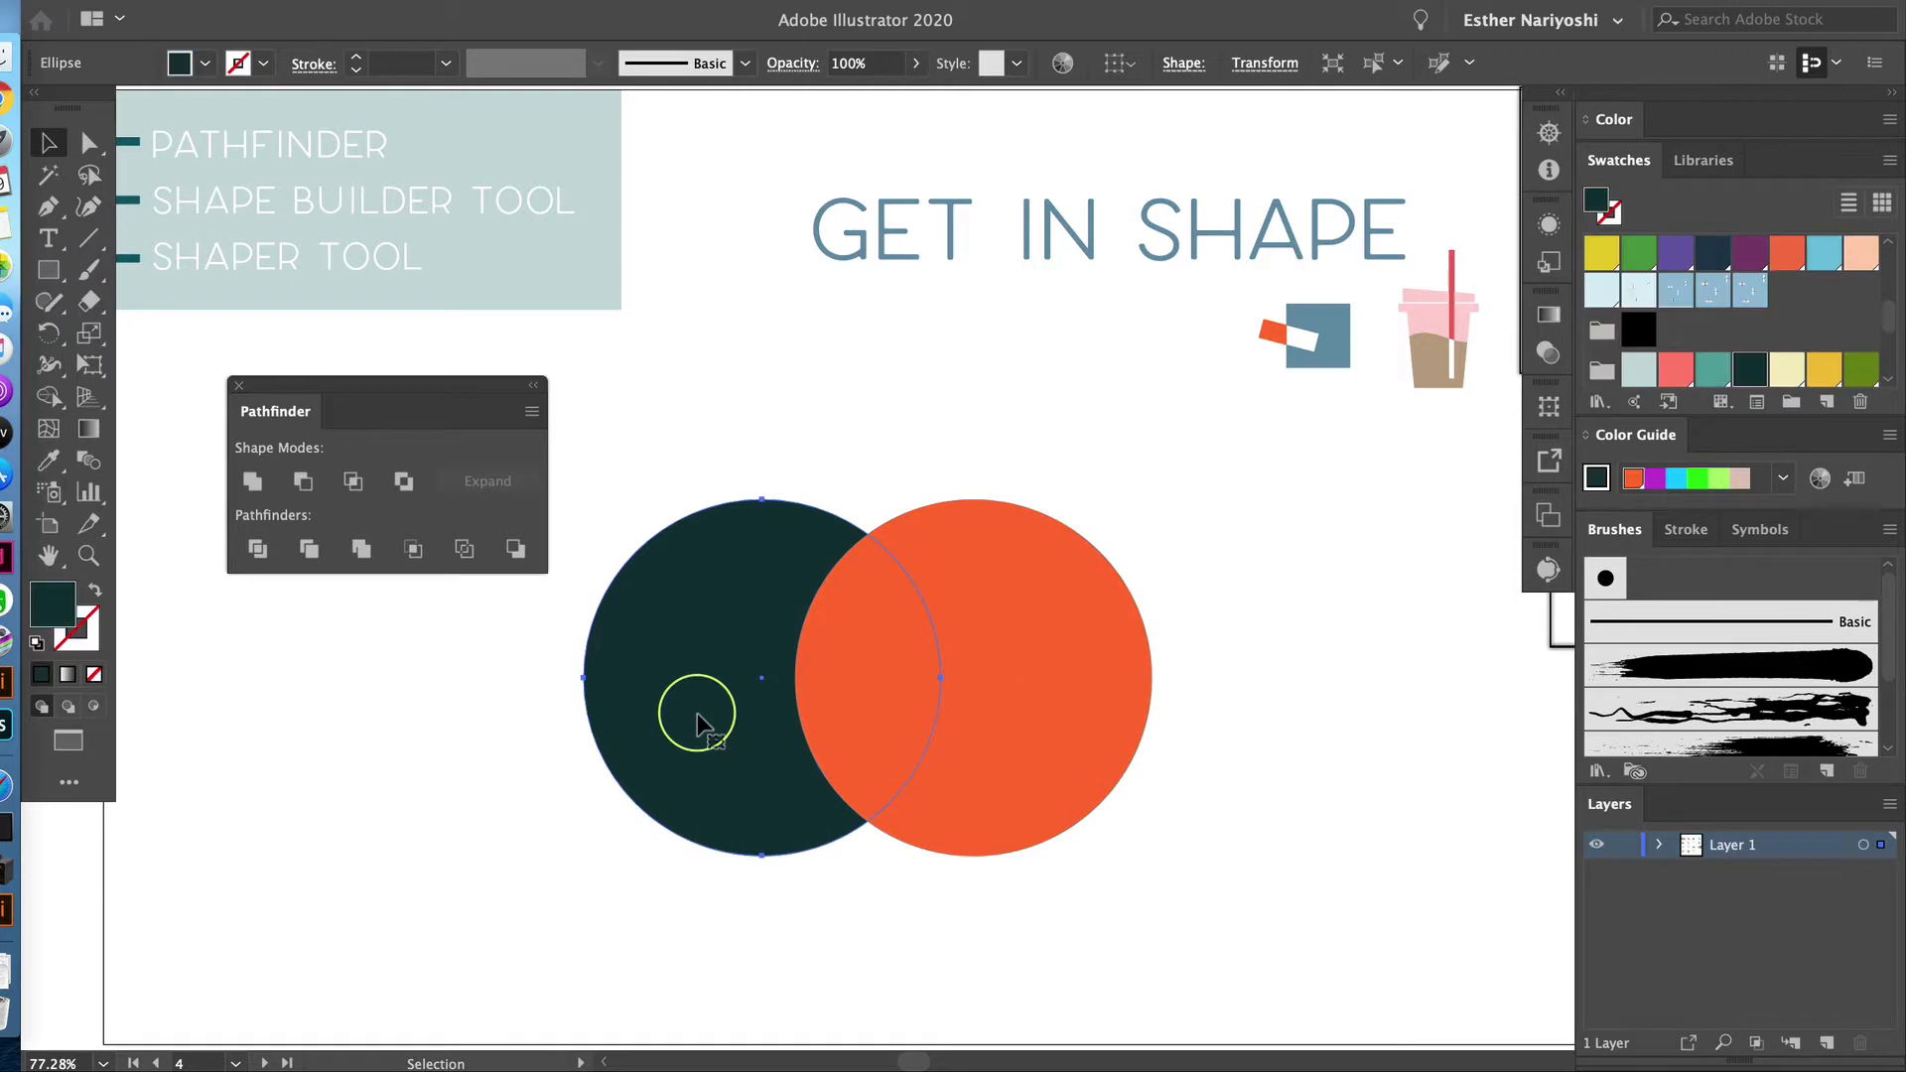
click(812, 438)
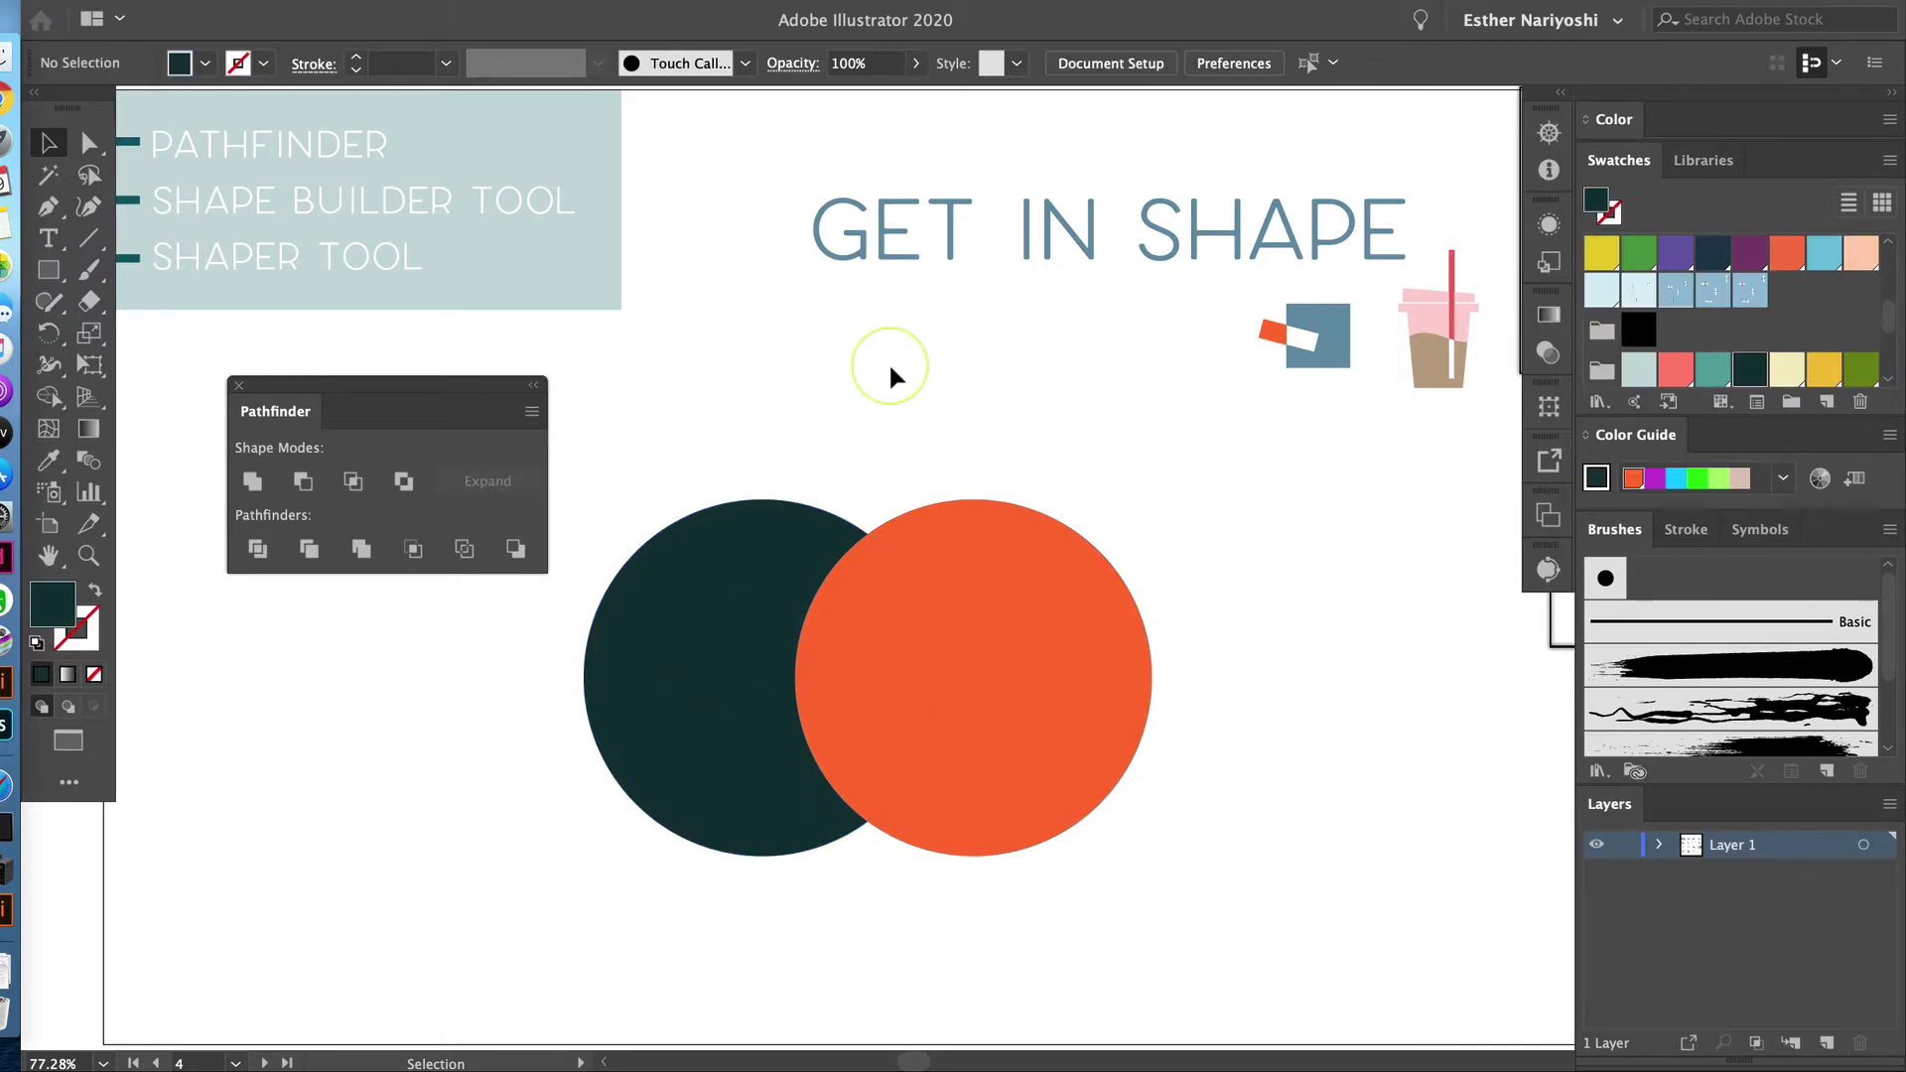
Try uniting the two overlapping circles into one shape with Pathfinder Unite, undoing each attempt
drag(651, 447, 958, 719)
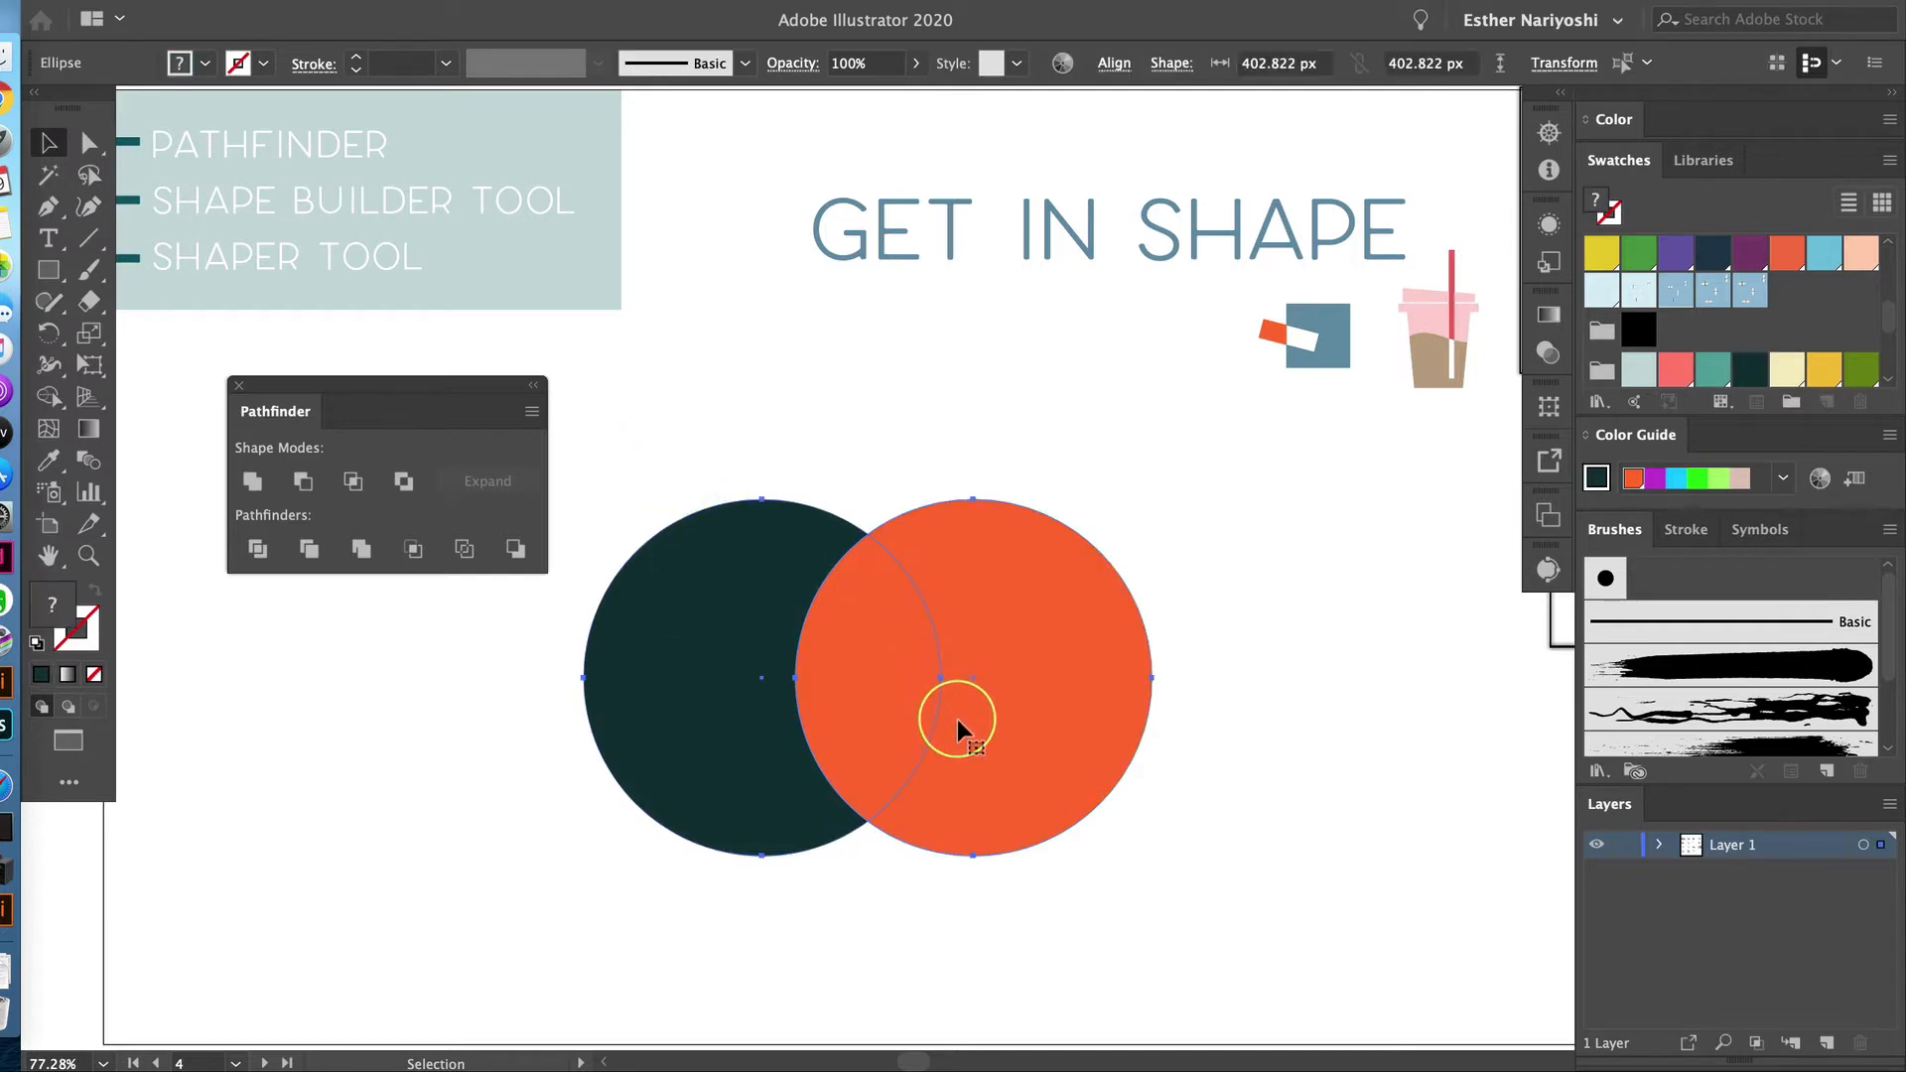
click(252, 481)
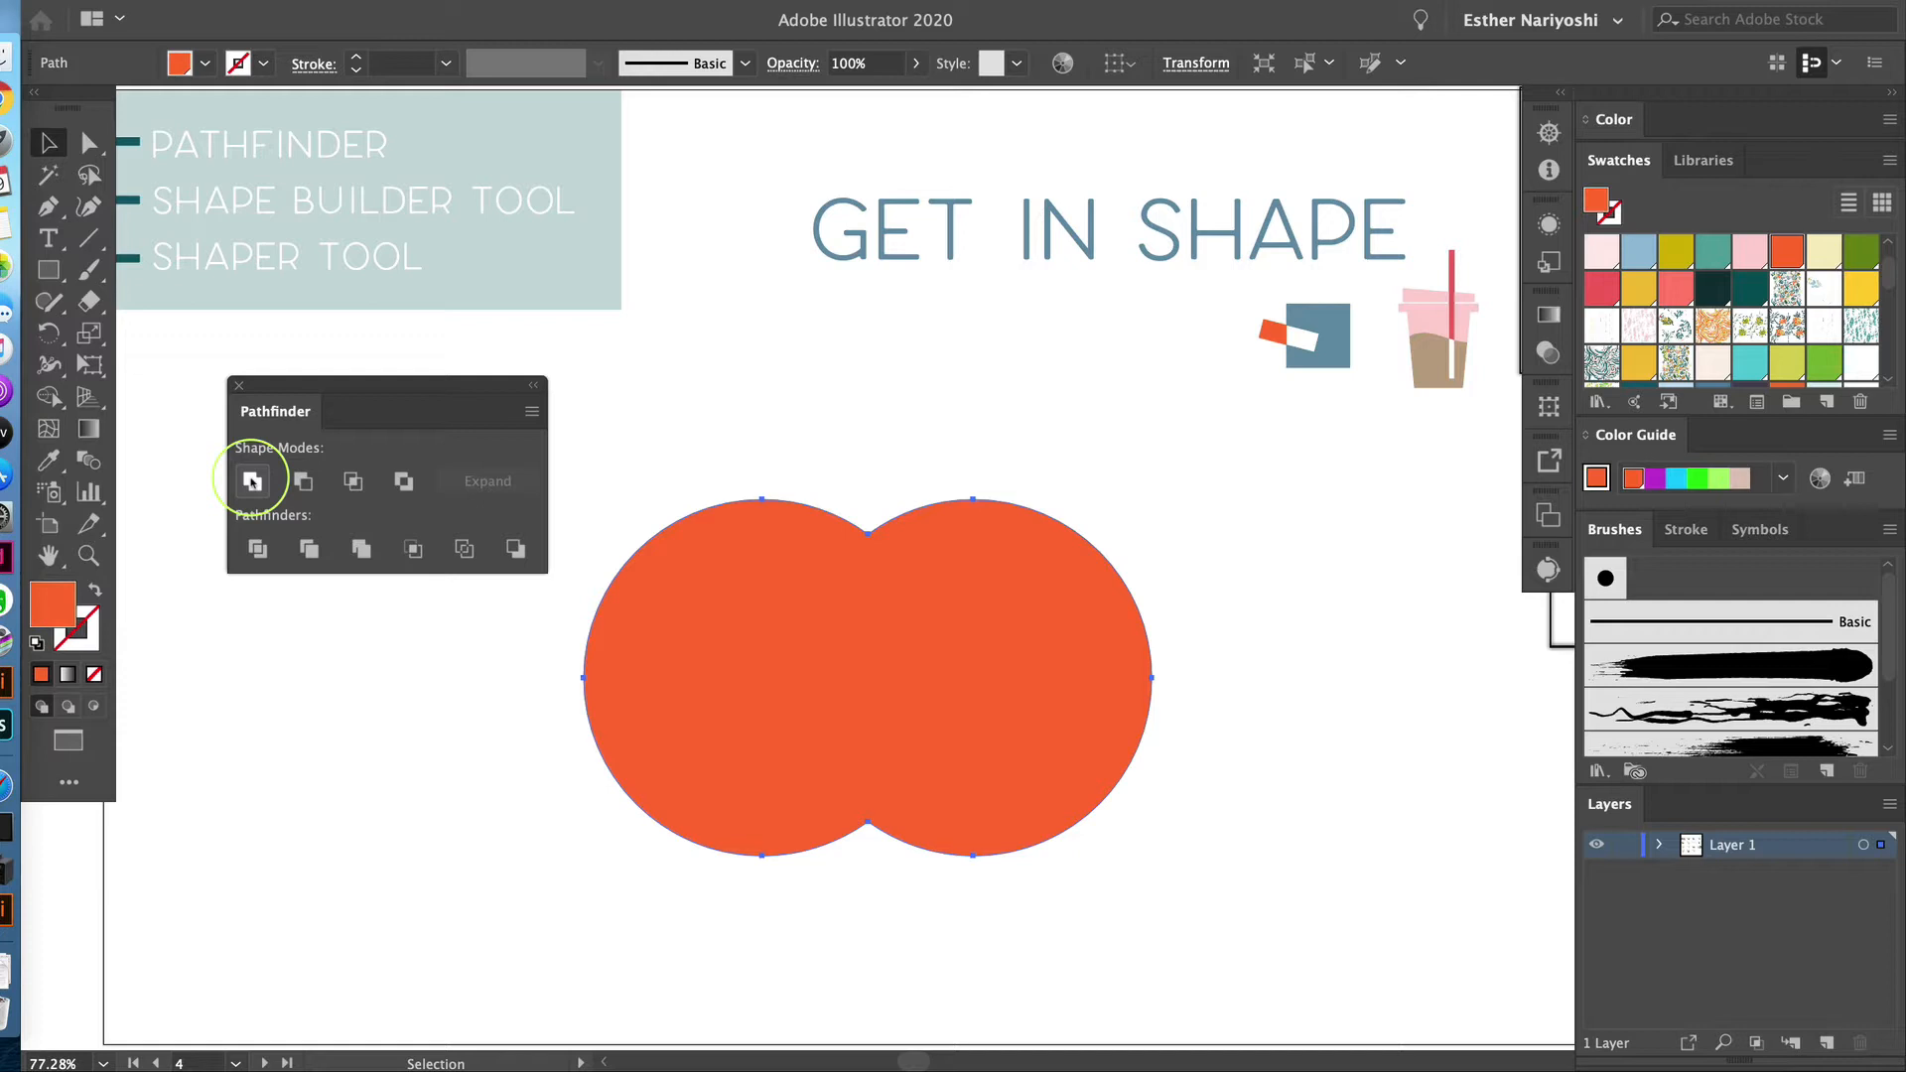
key(super+z)
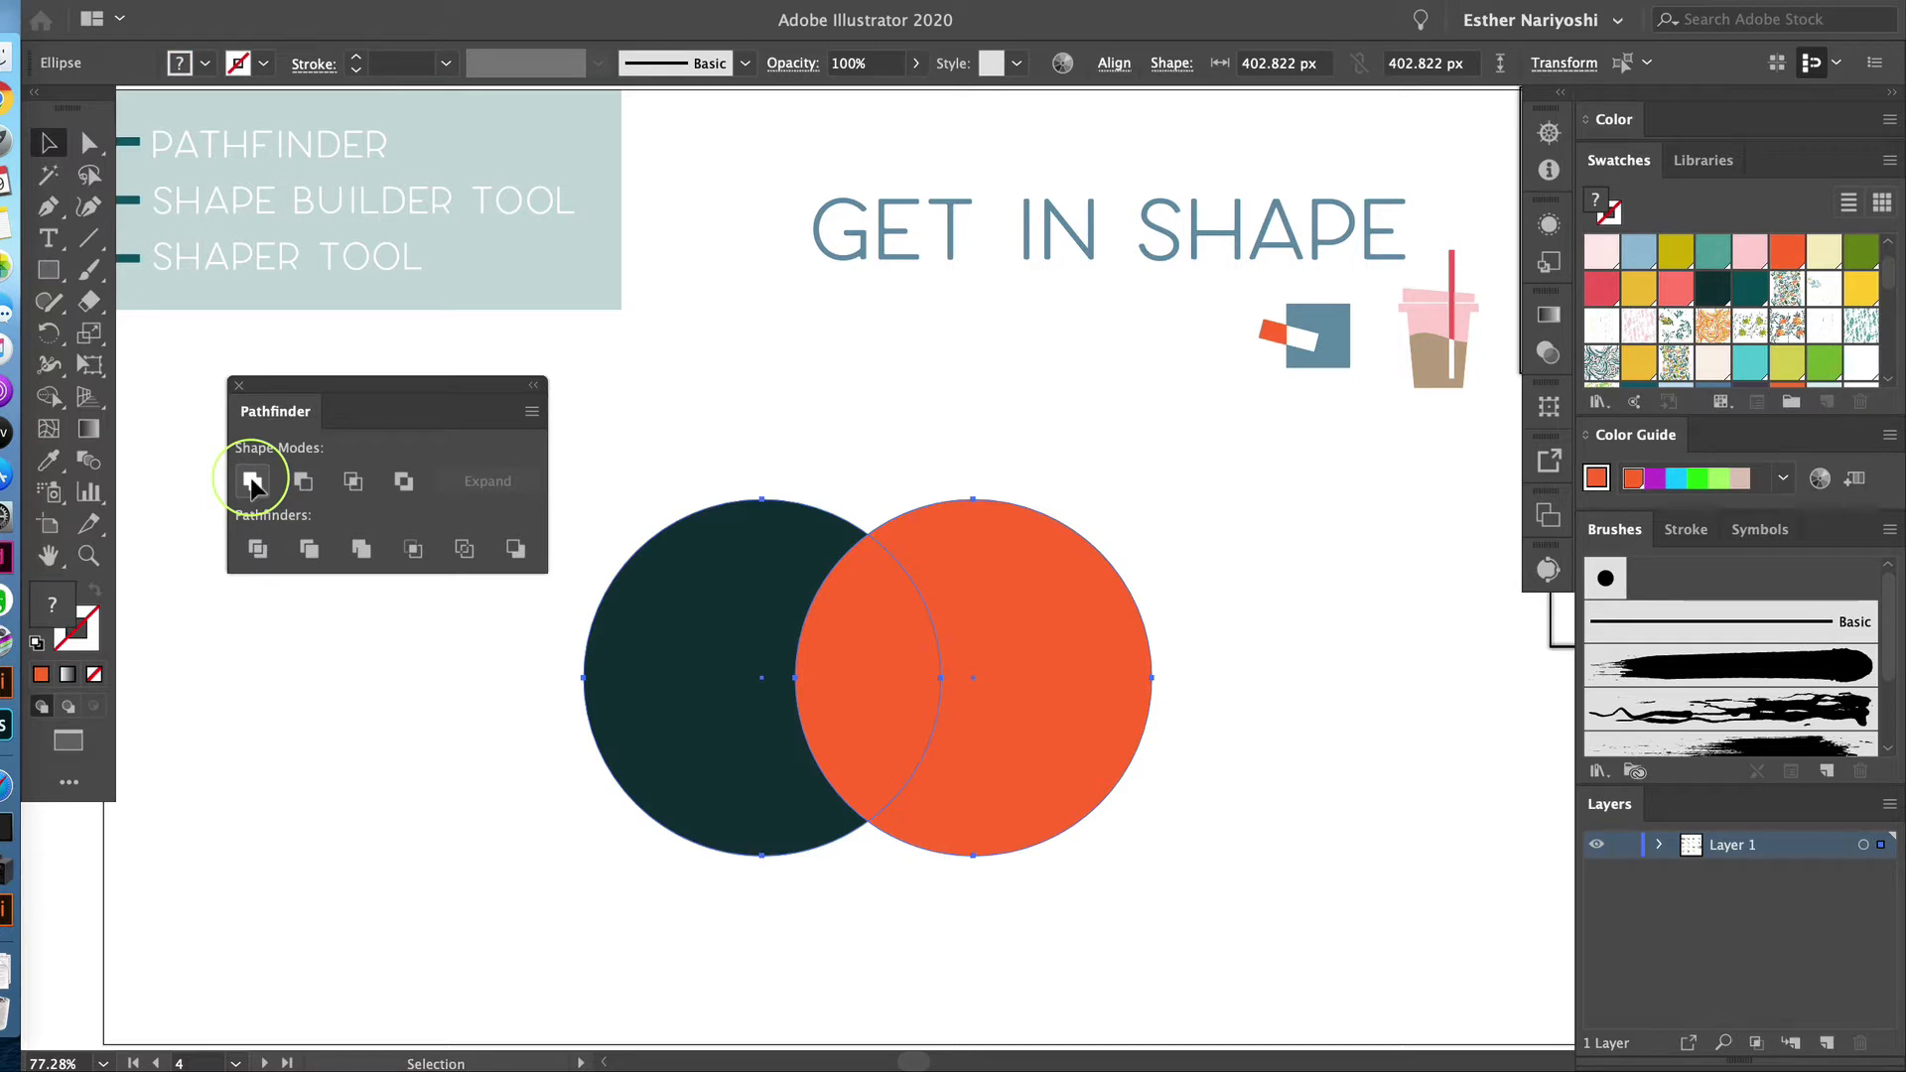
click(253, 483)
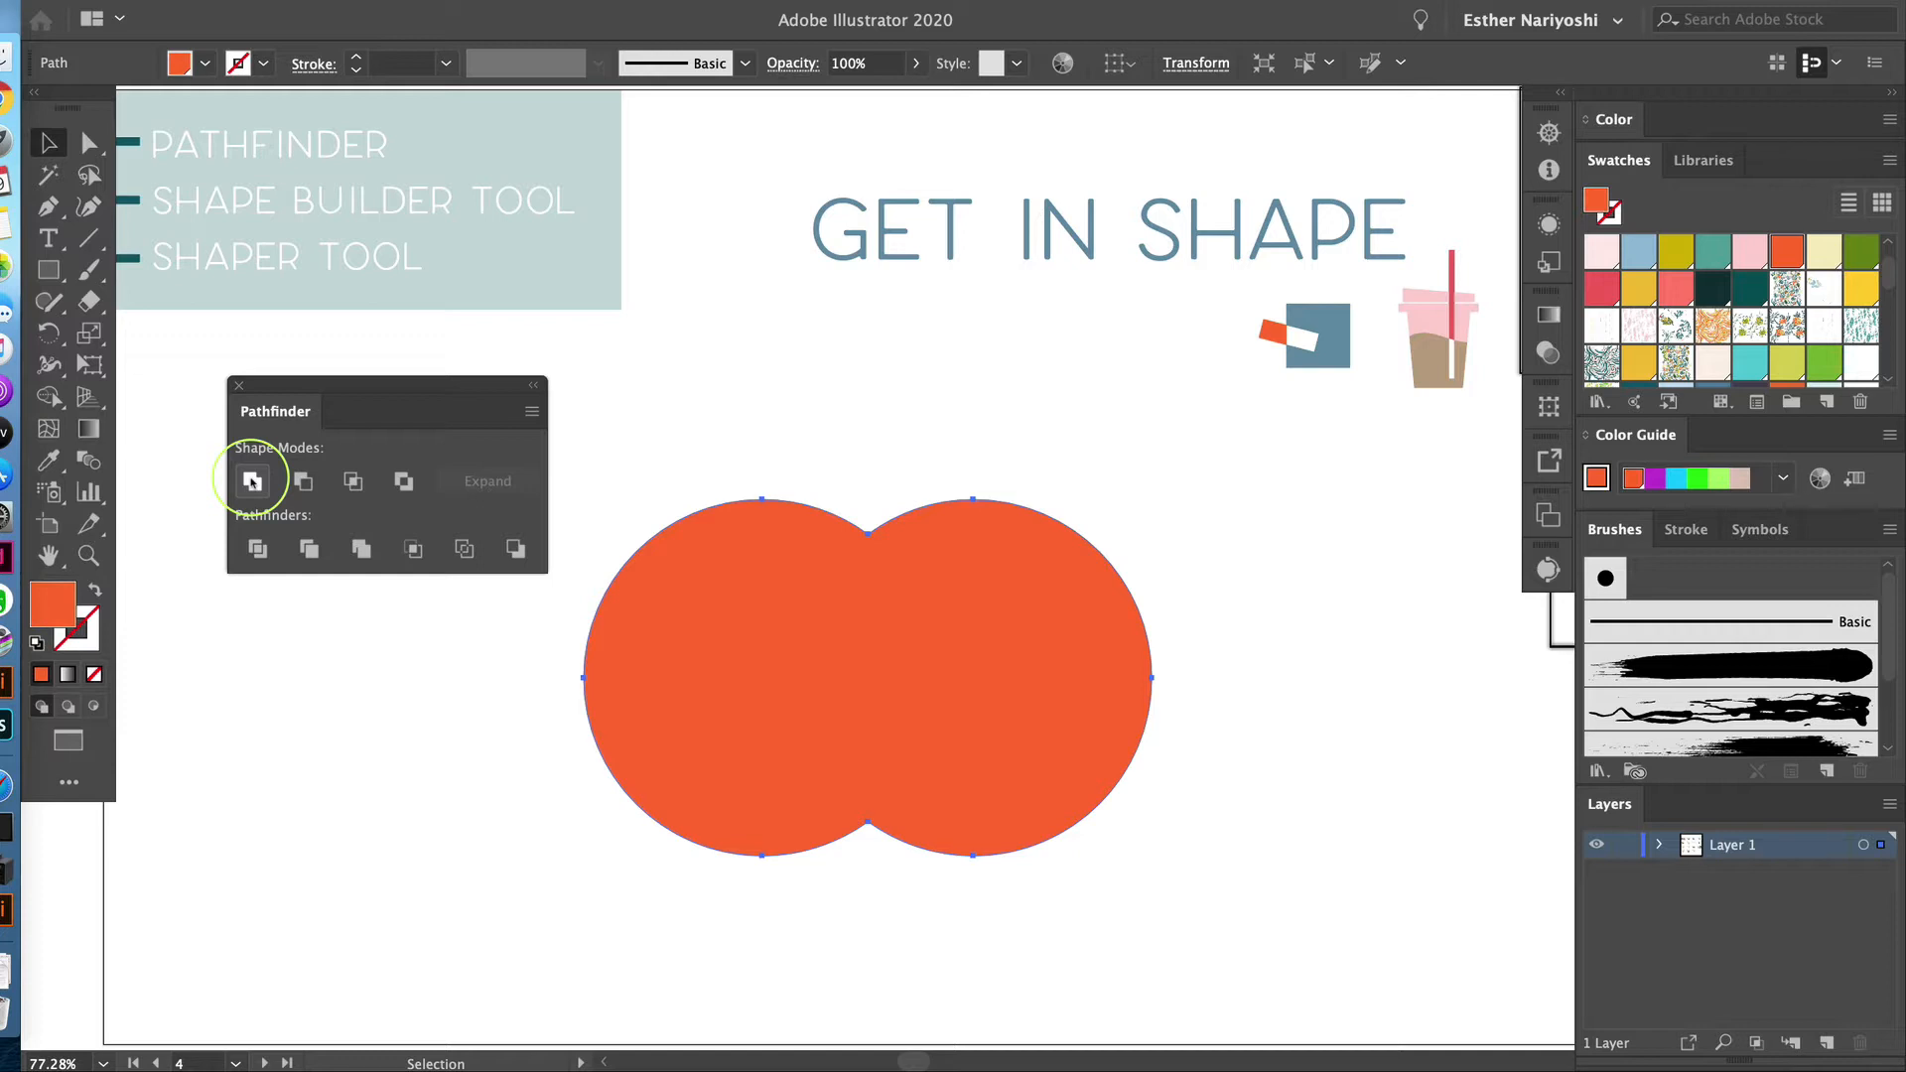
scroll(714, 439, down, 1)
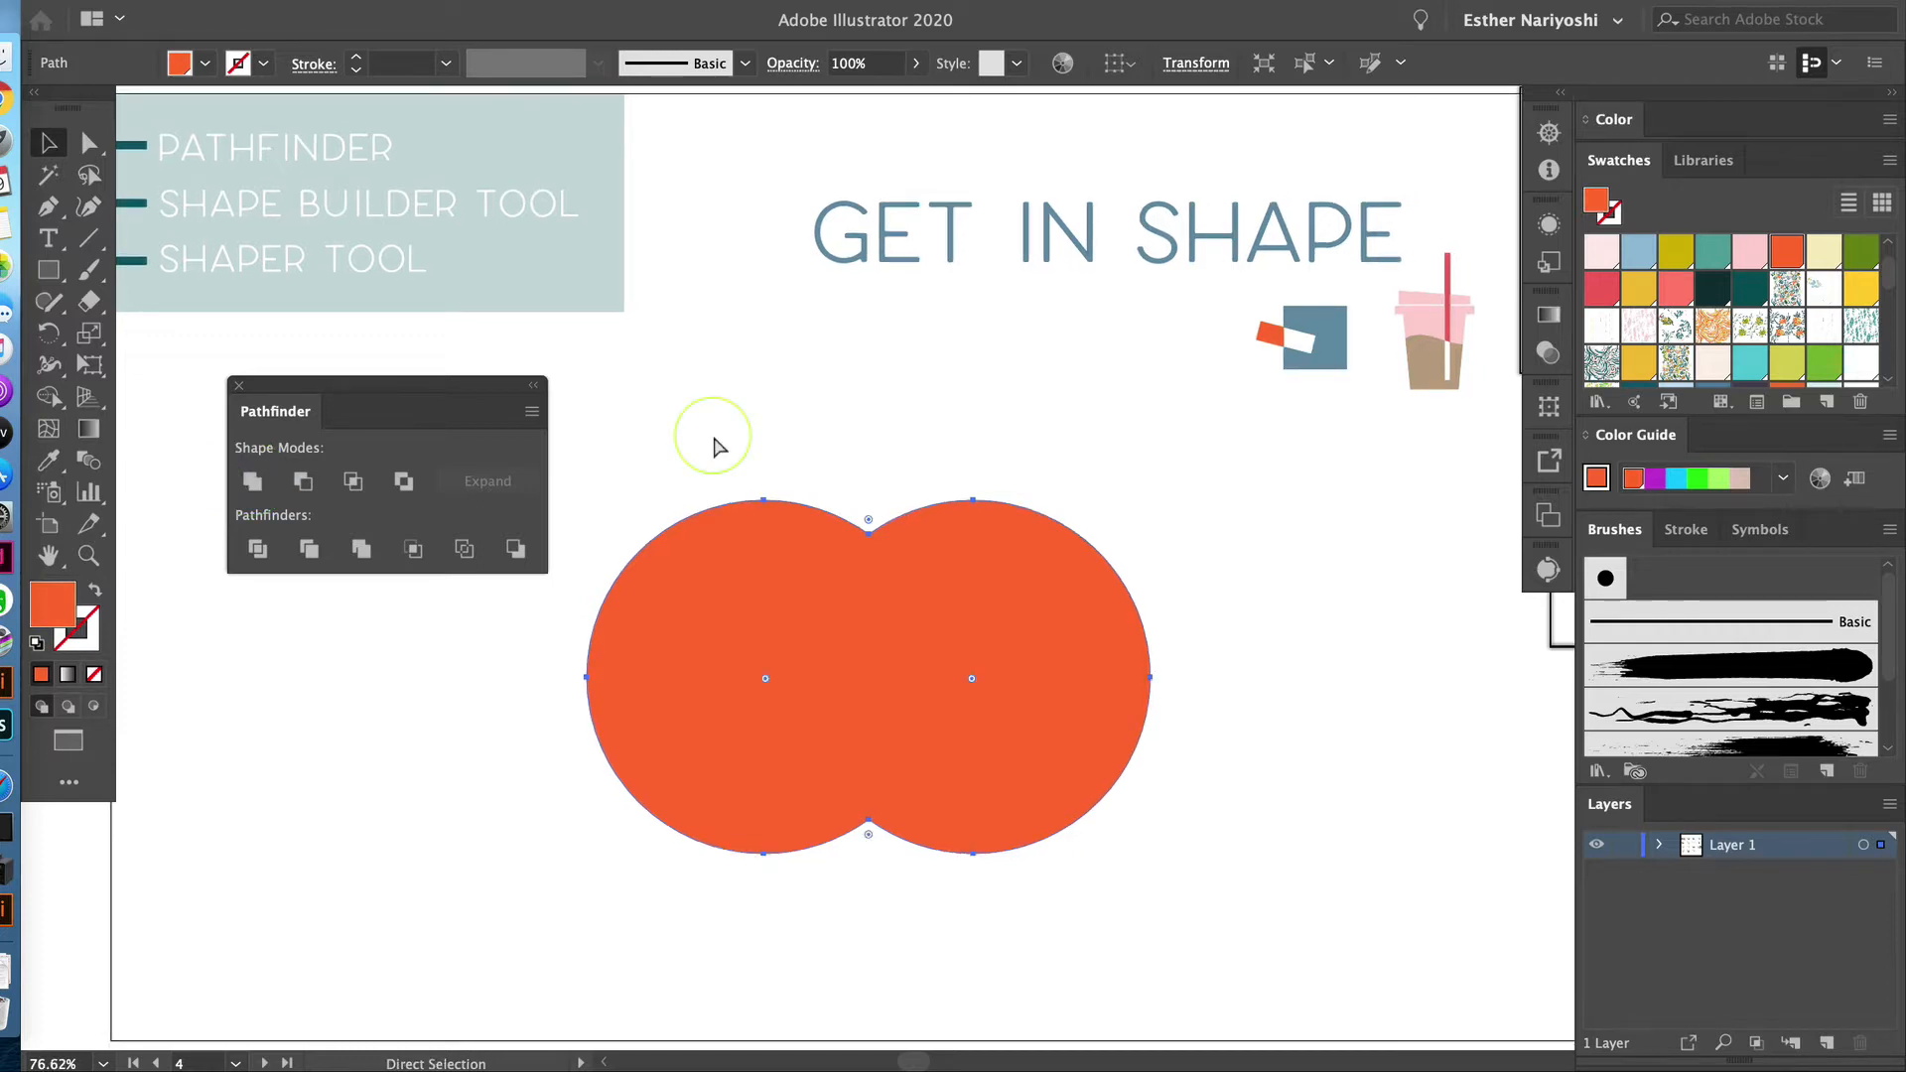
key(super+z)
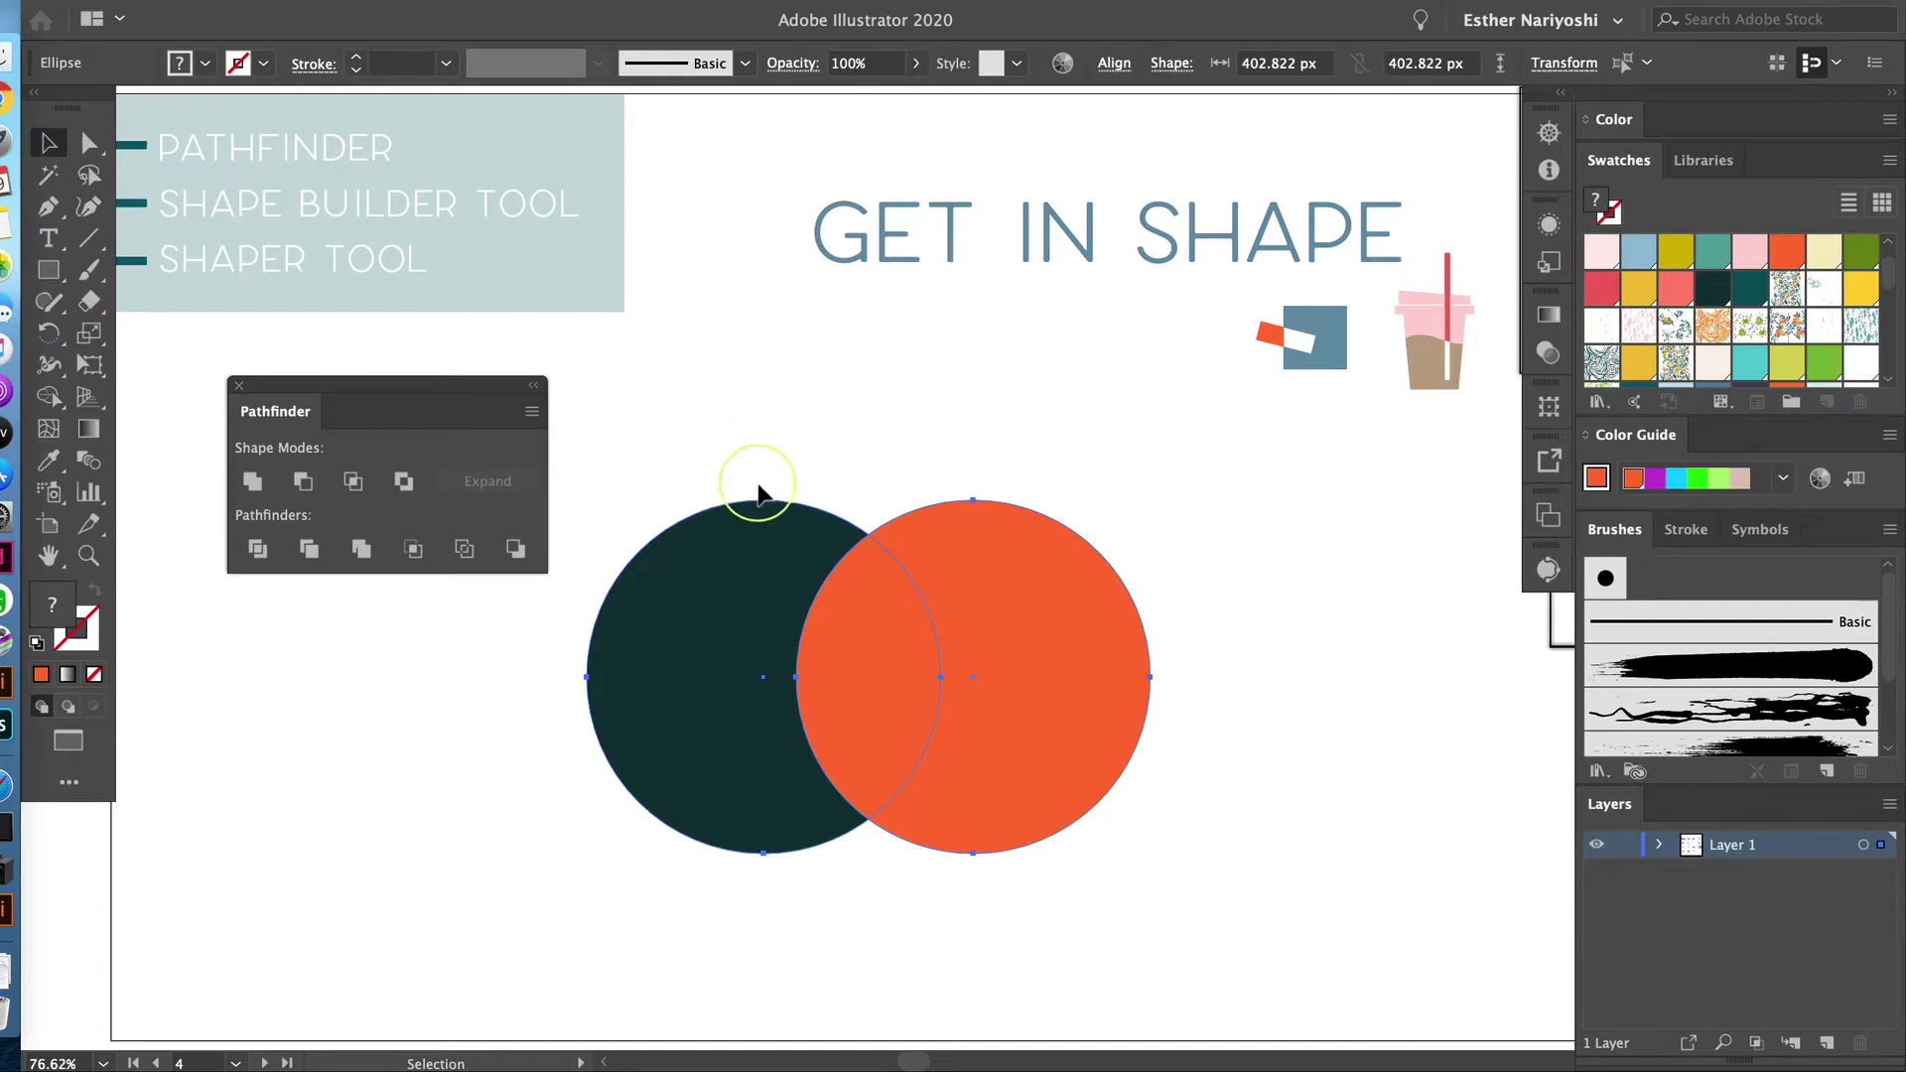
Try Pathfinder Minus Front and Minus Back on the two circles, undoing each operation, and deselect them
click(304, 483)
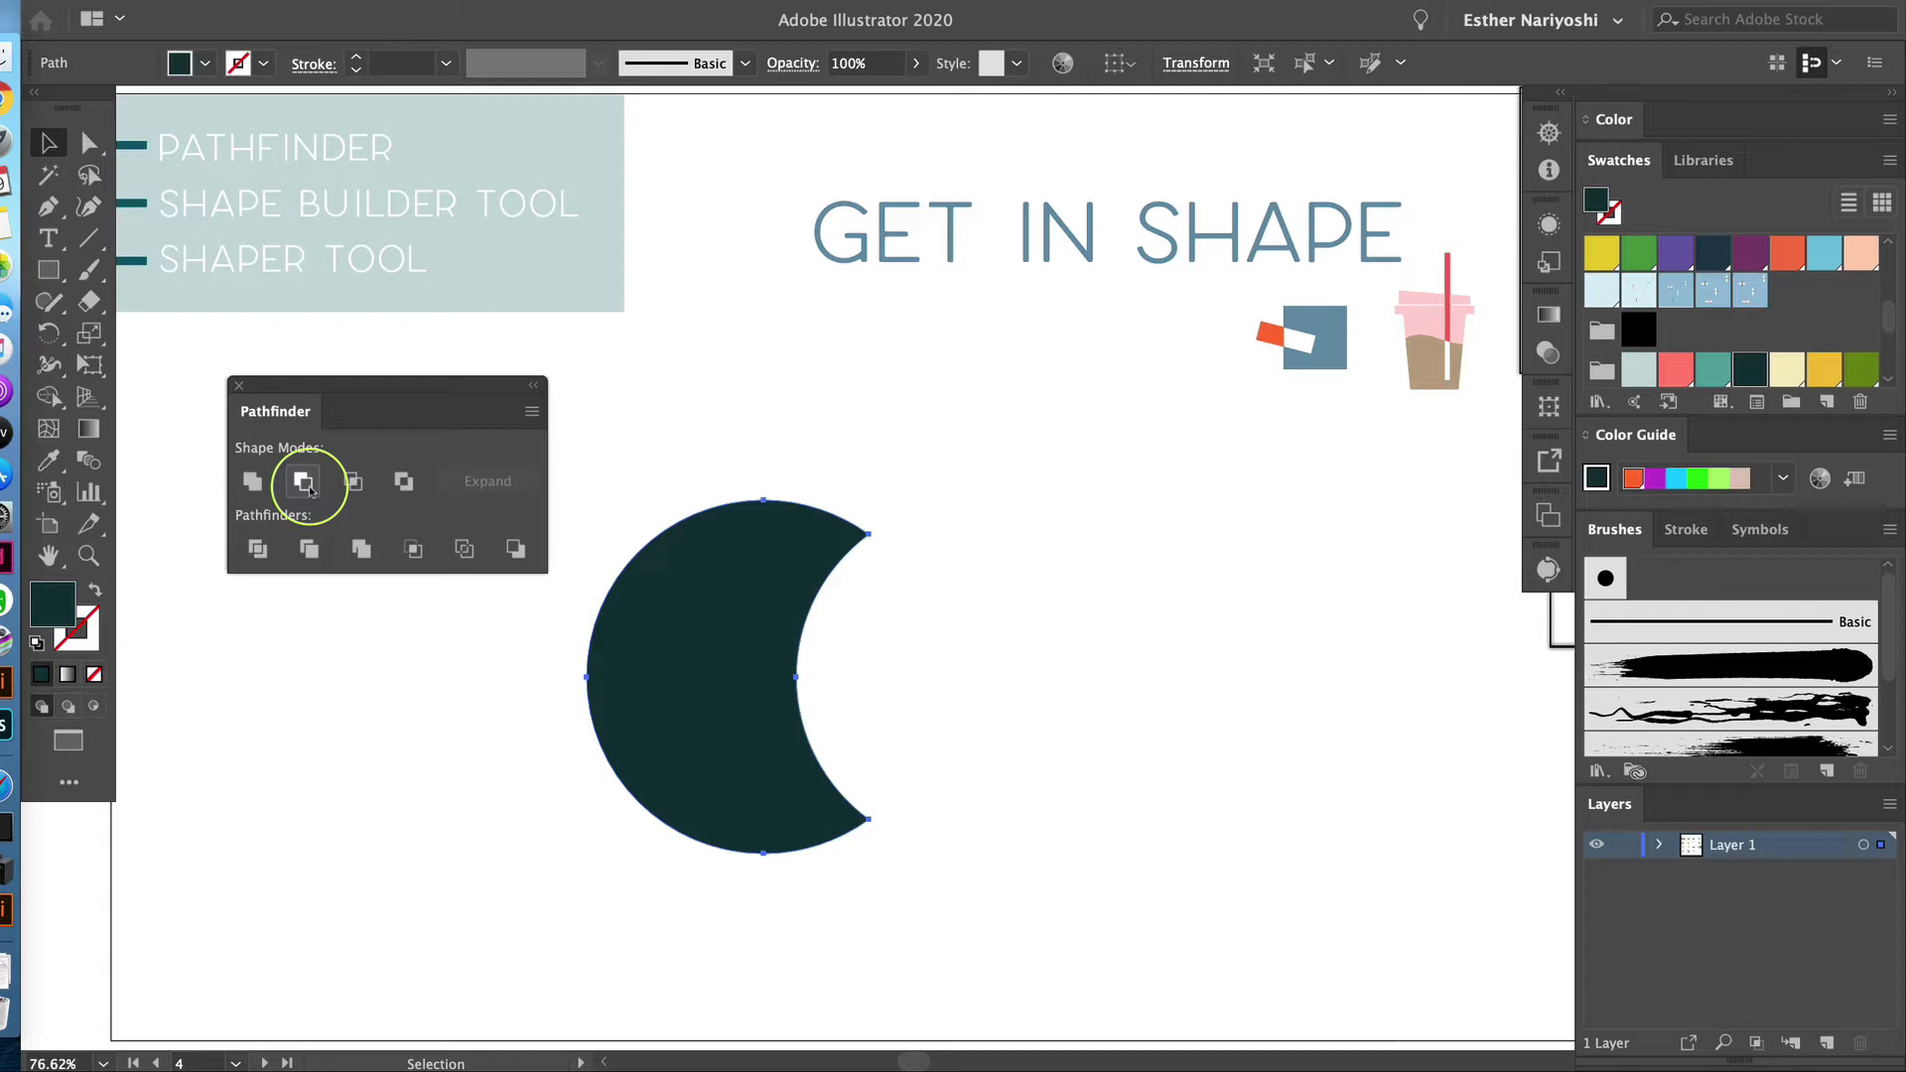
key(super+z)
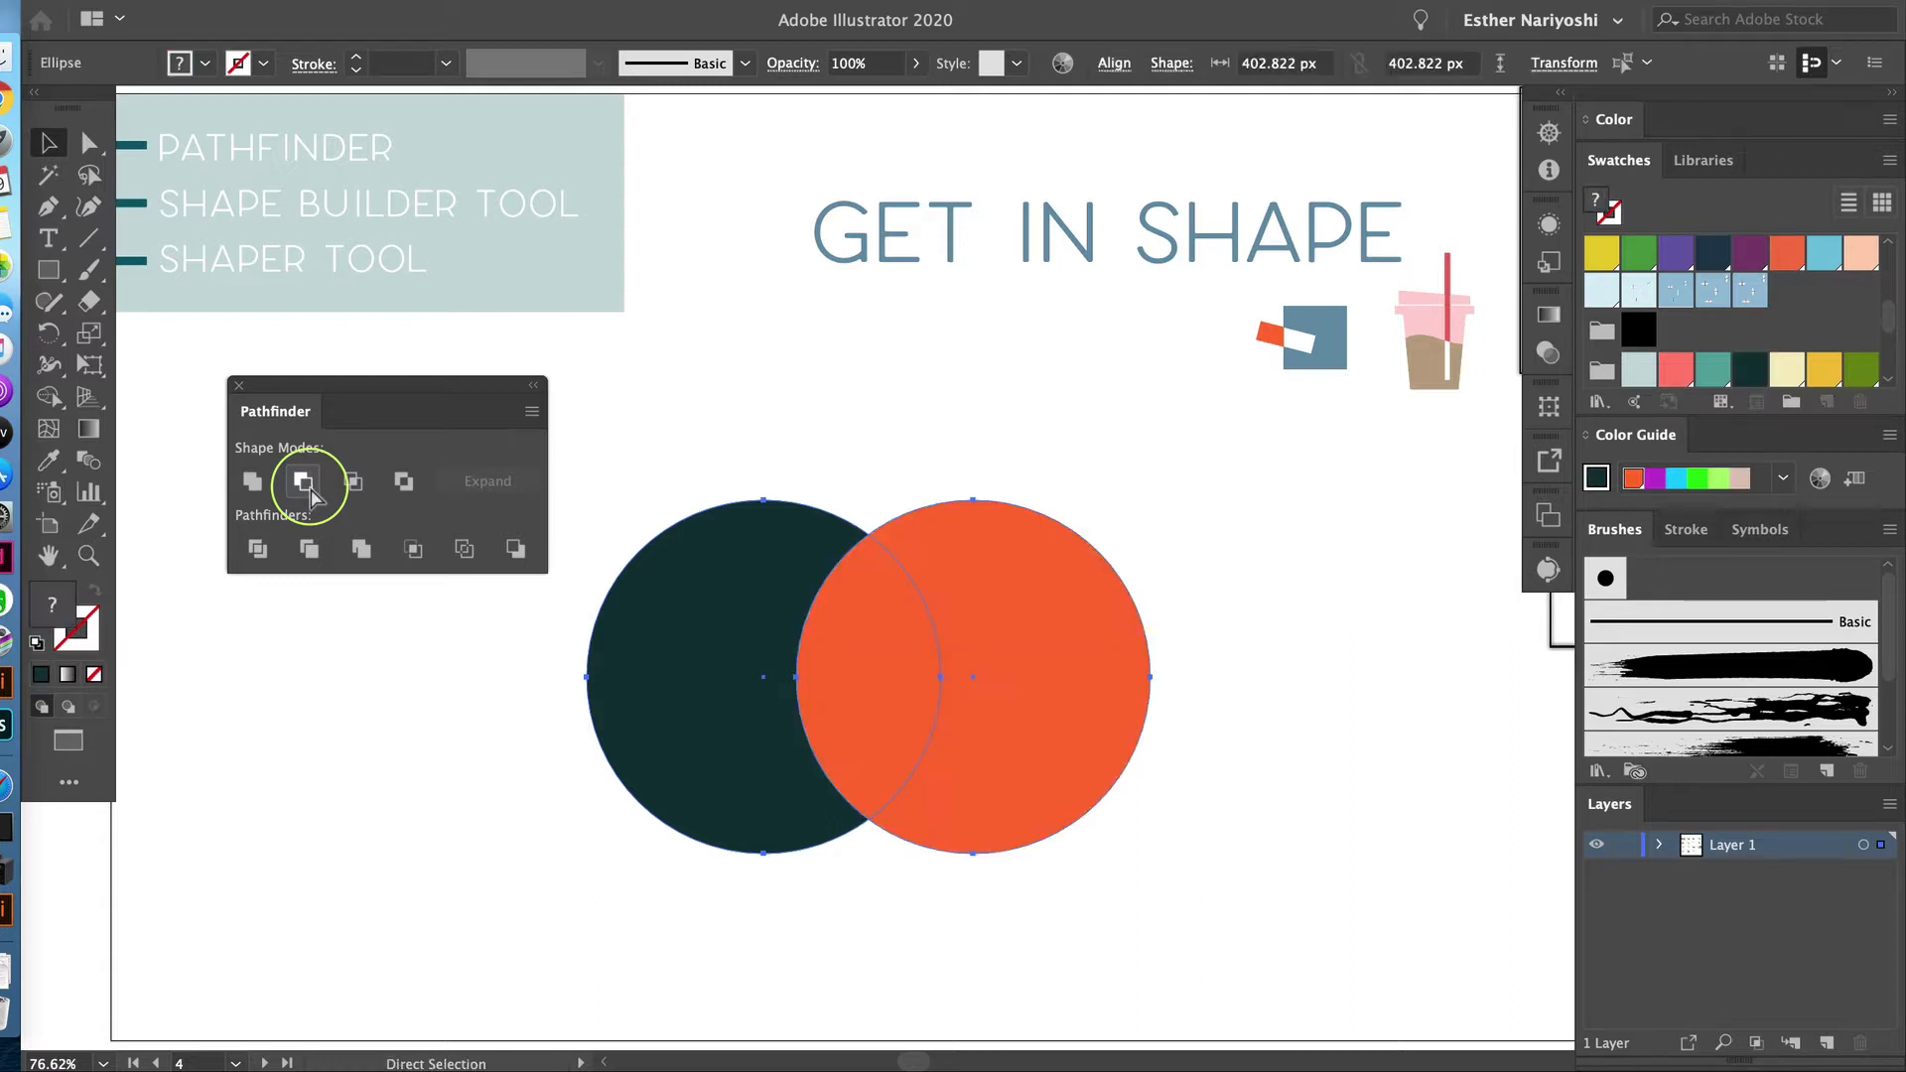
click(516, 550)
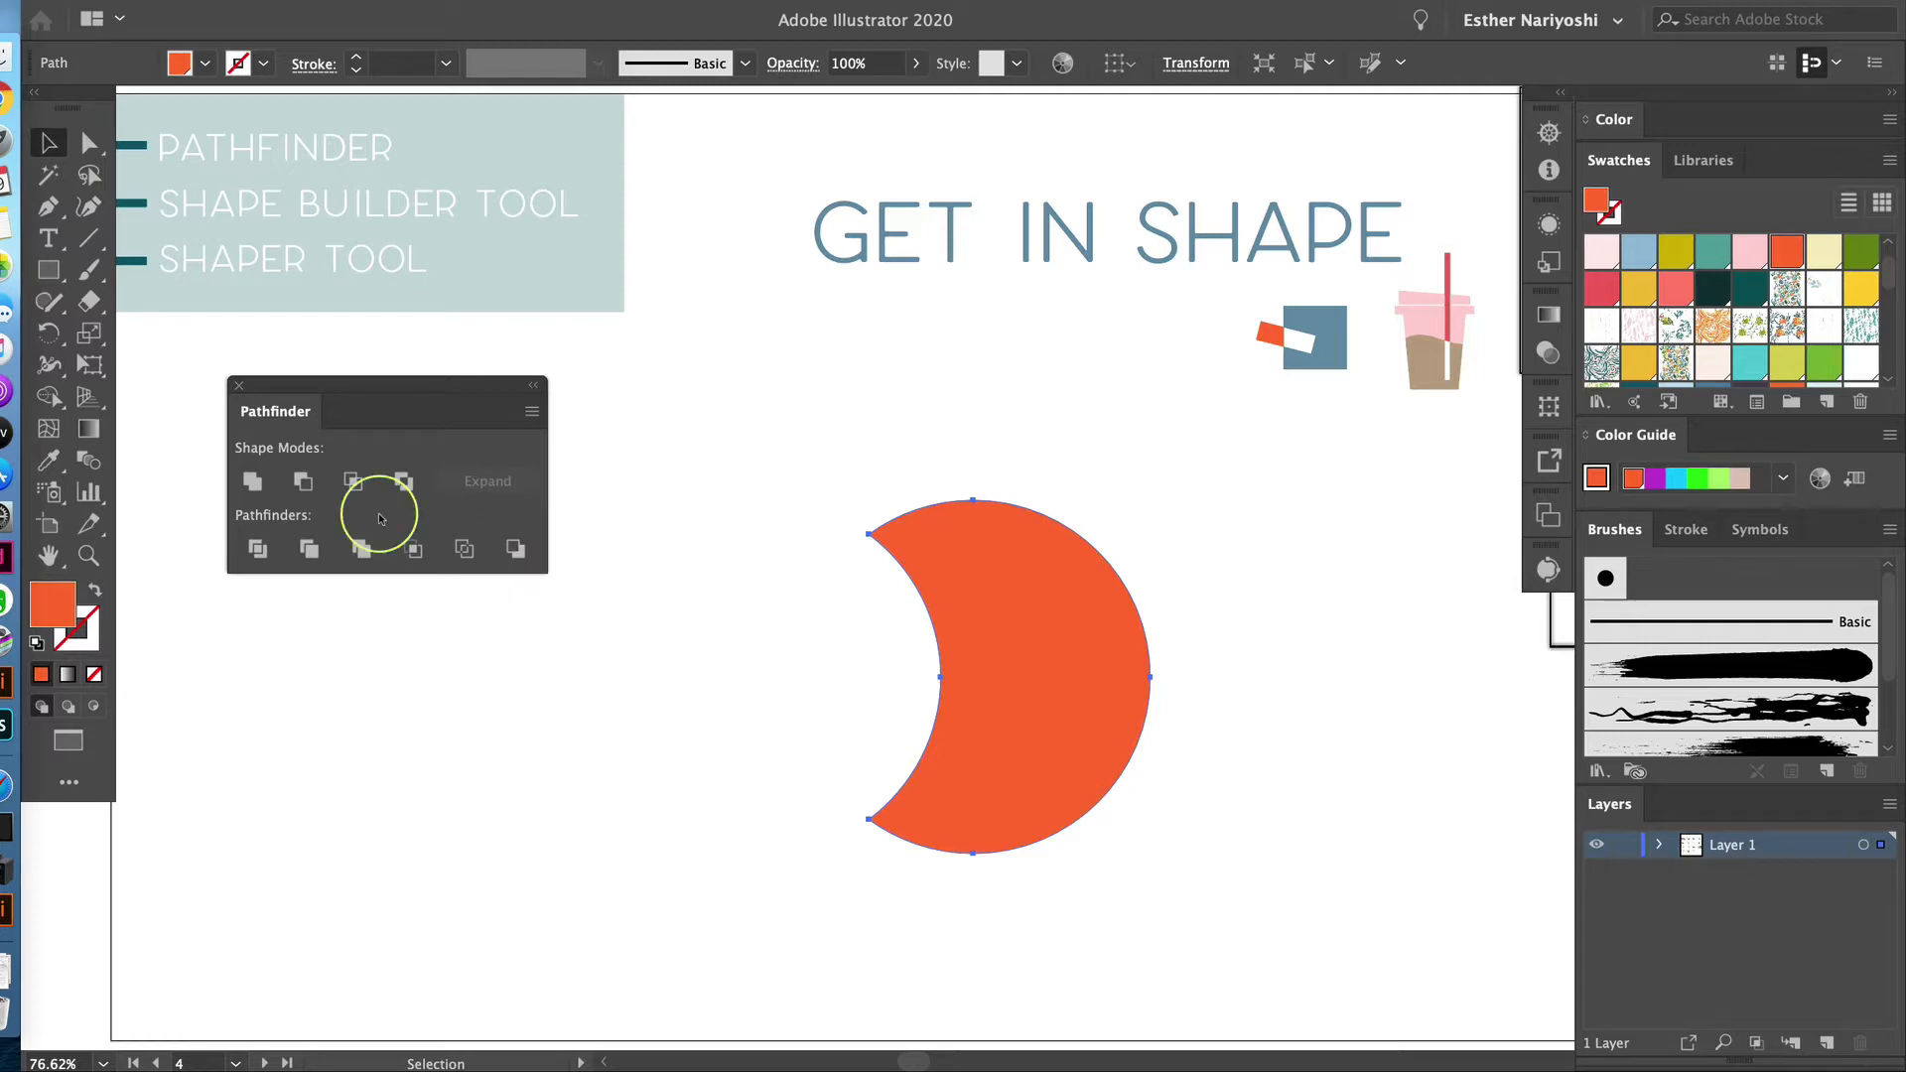
key(a)
key(ctrl+z)
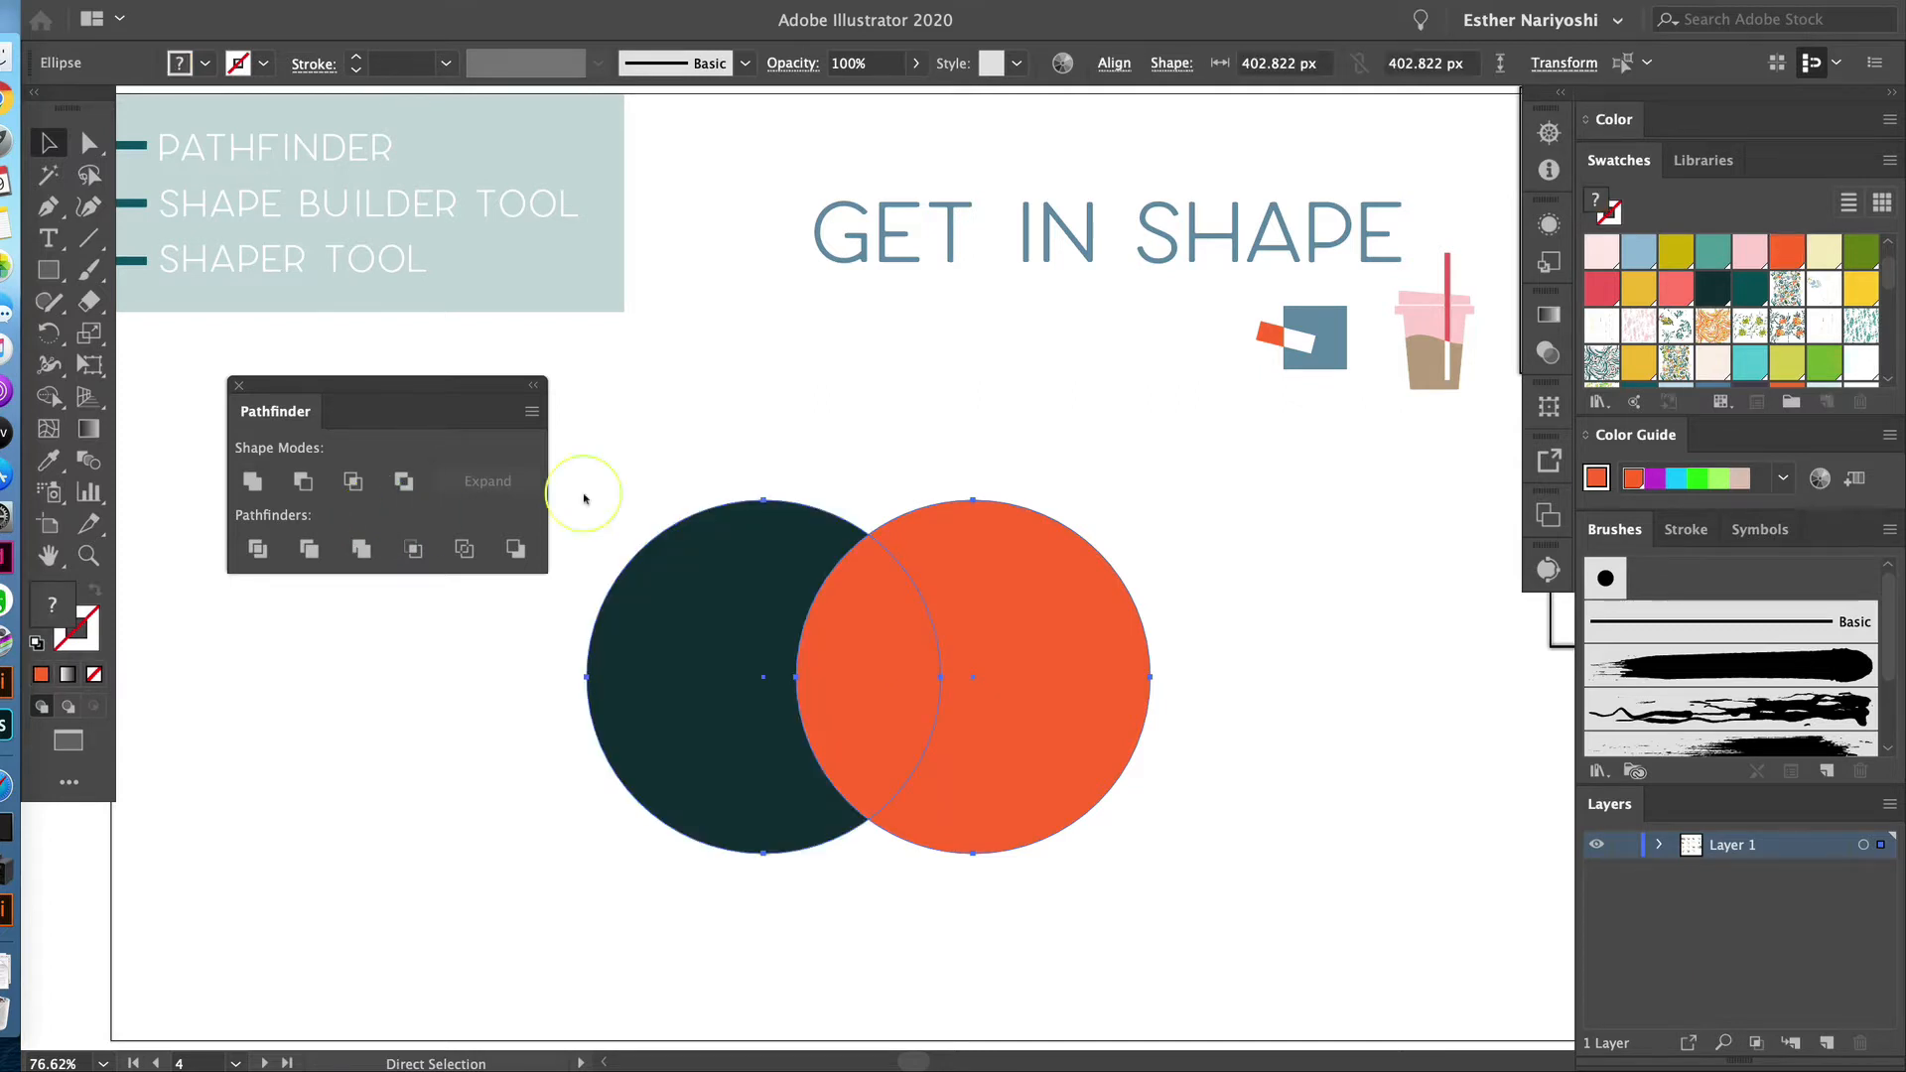
key(v)
click(933, 417)
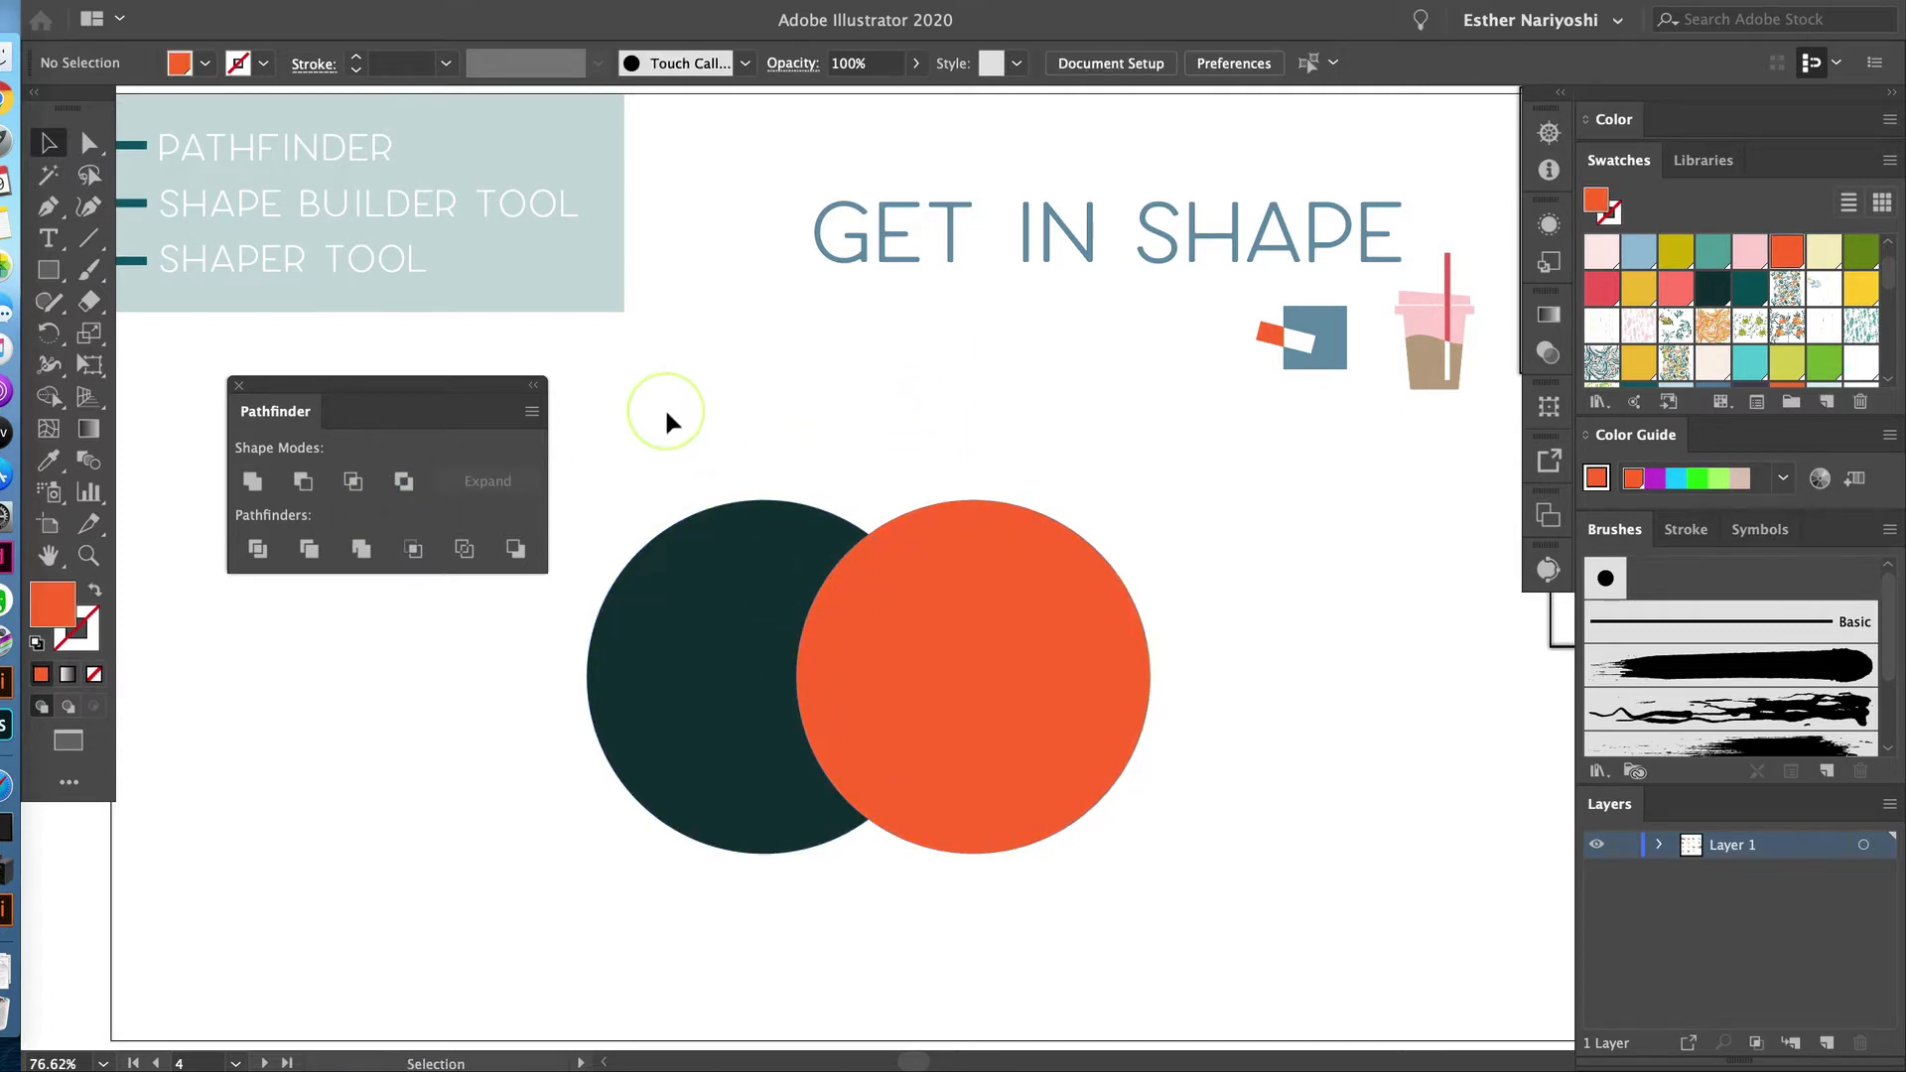
Try Pathfinder Intersect and Exclude on both circles, undoing each operation, and clear the selection
drag(666, 414, 1105, 701)
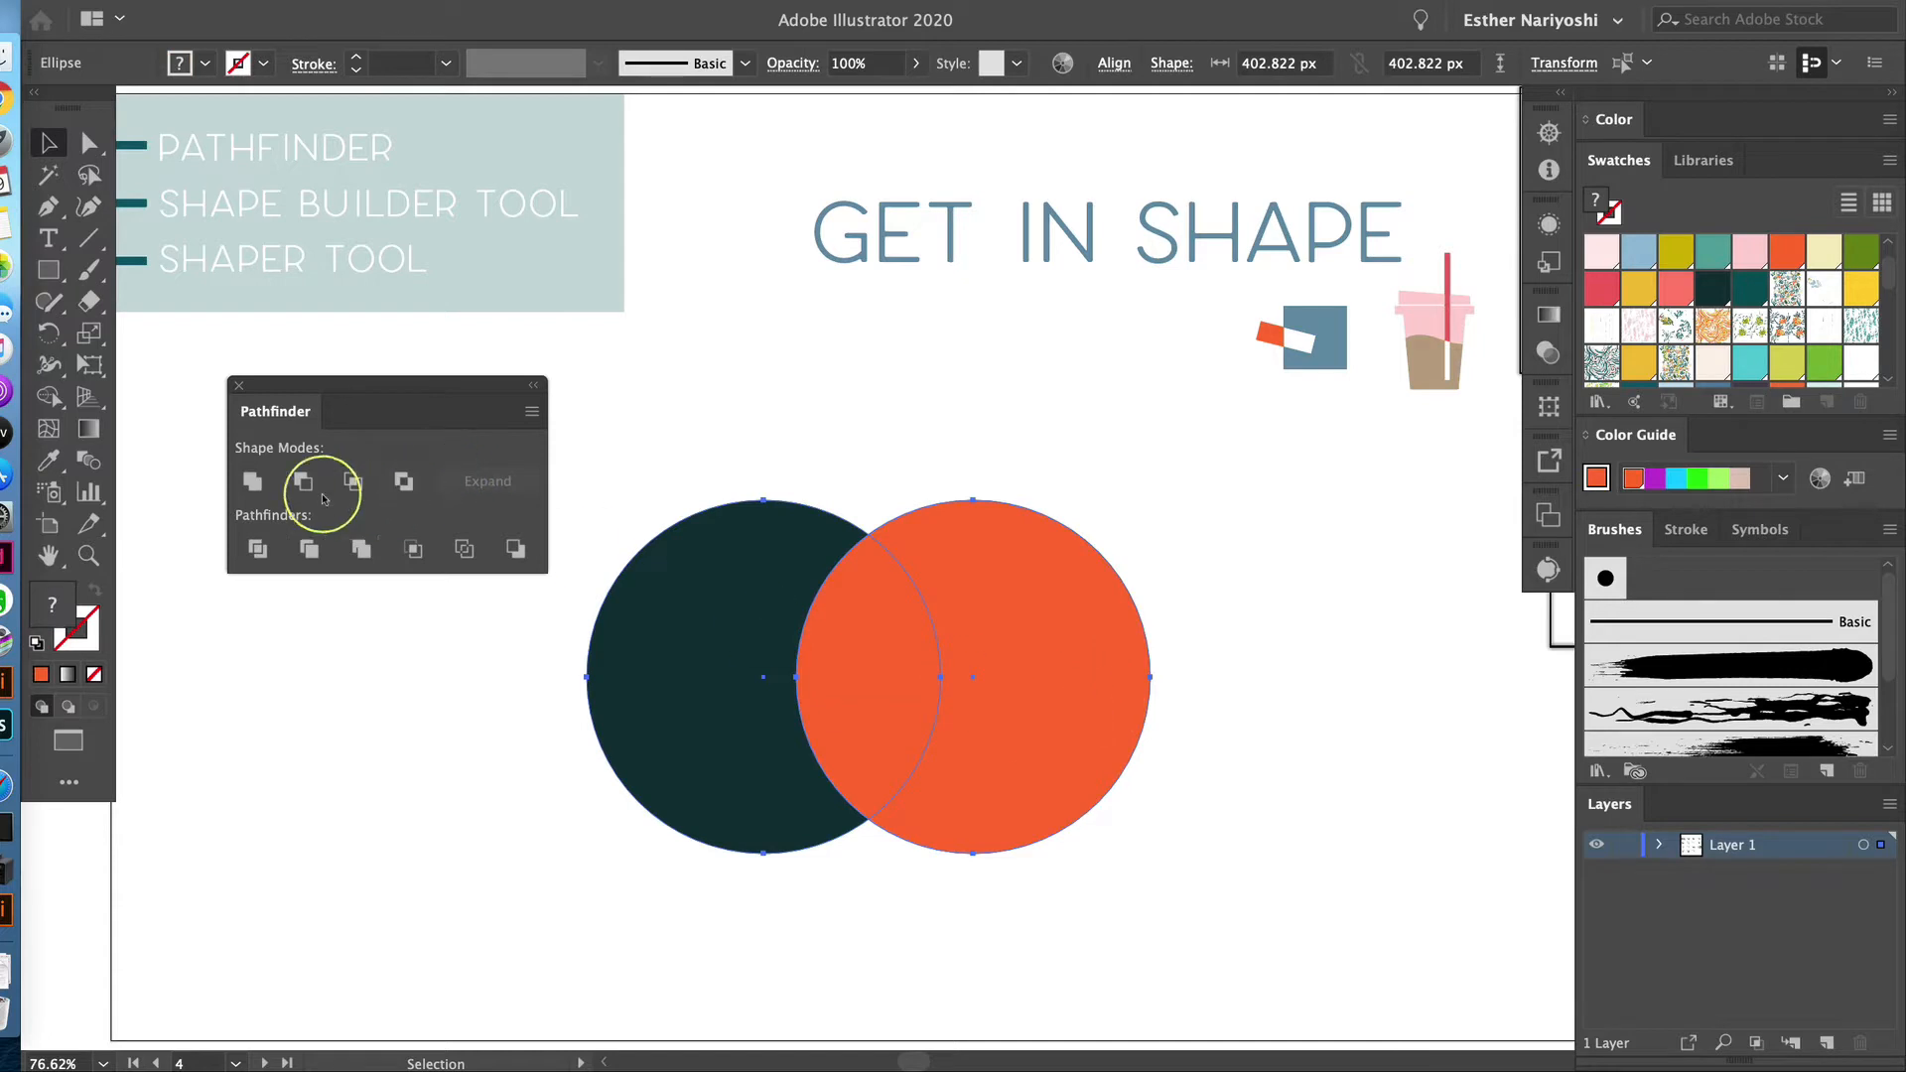
click(352, 482)
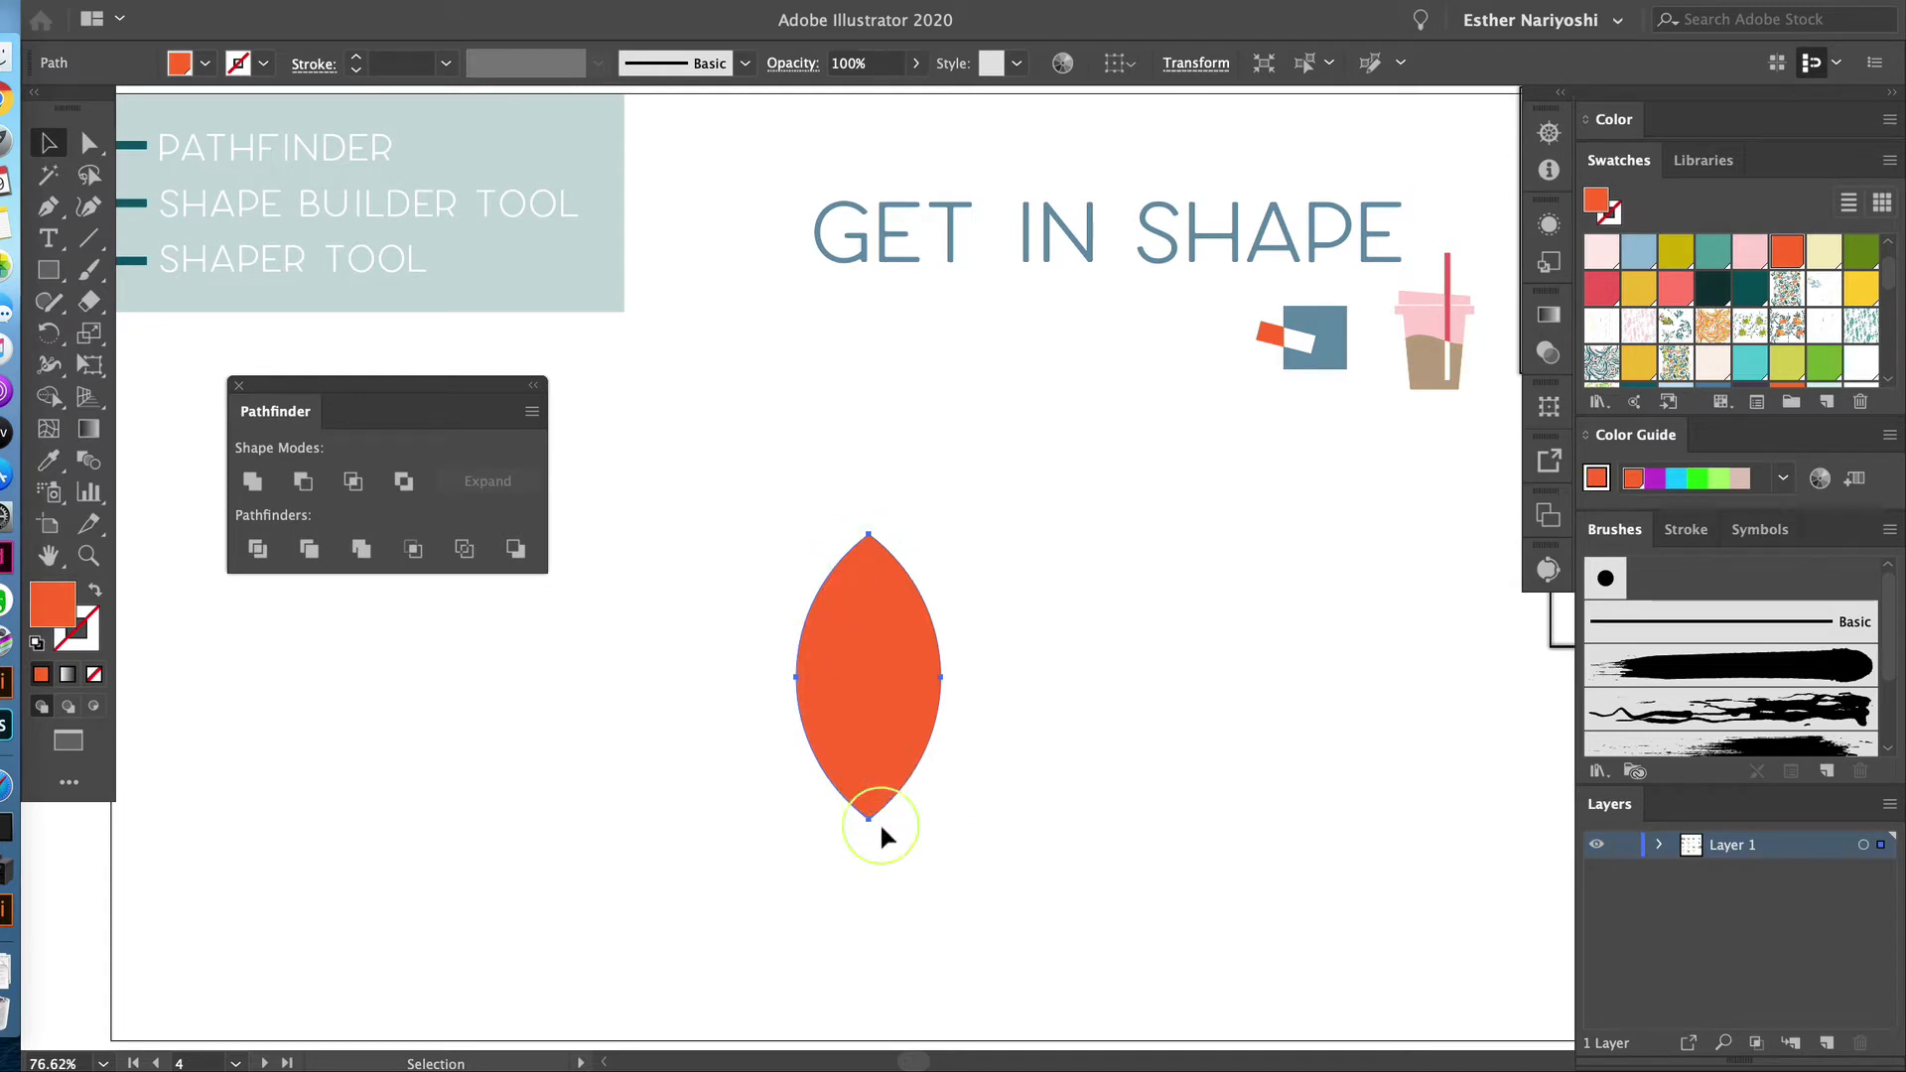
key(super+z)
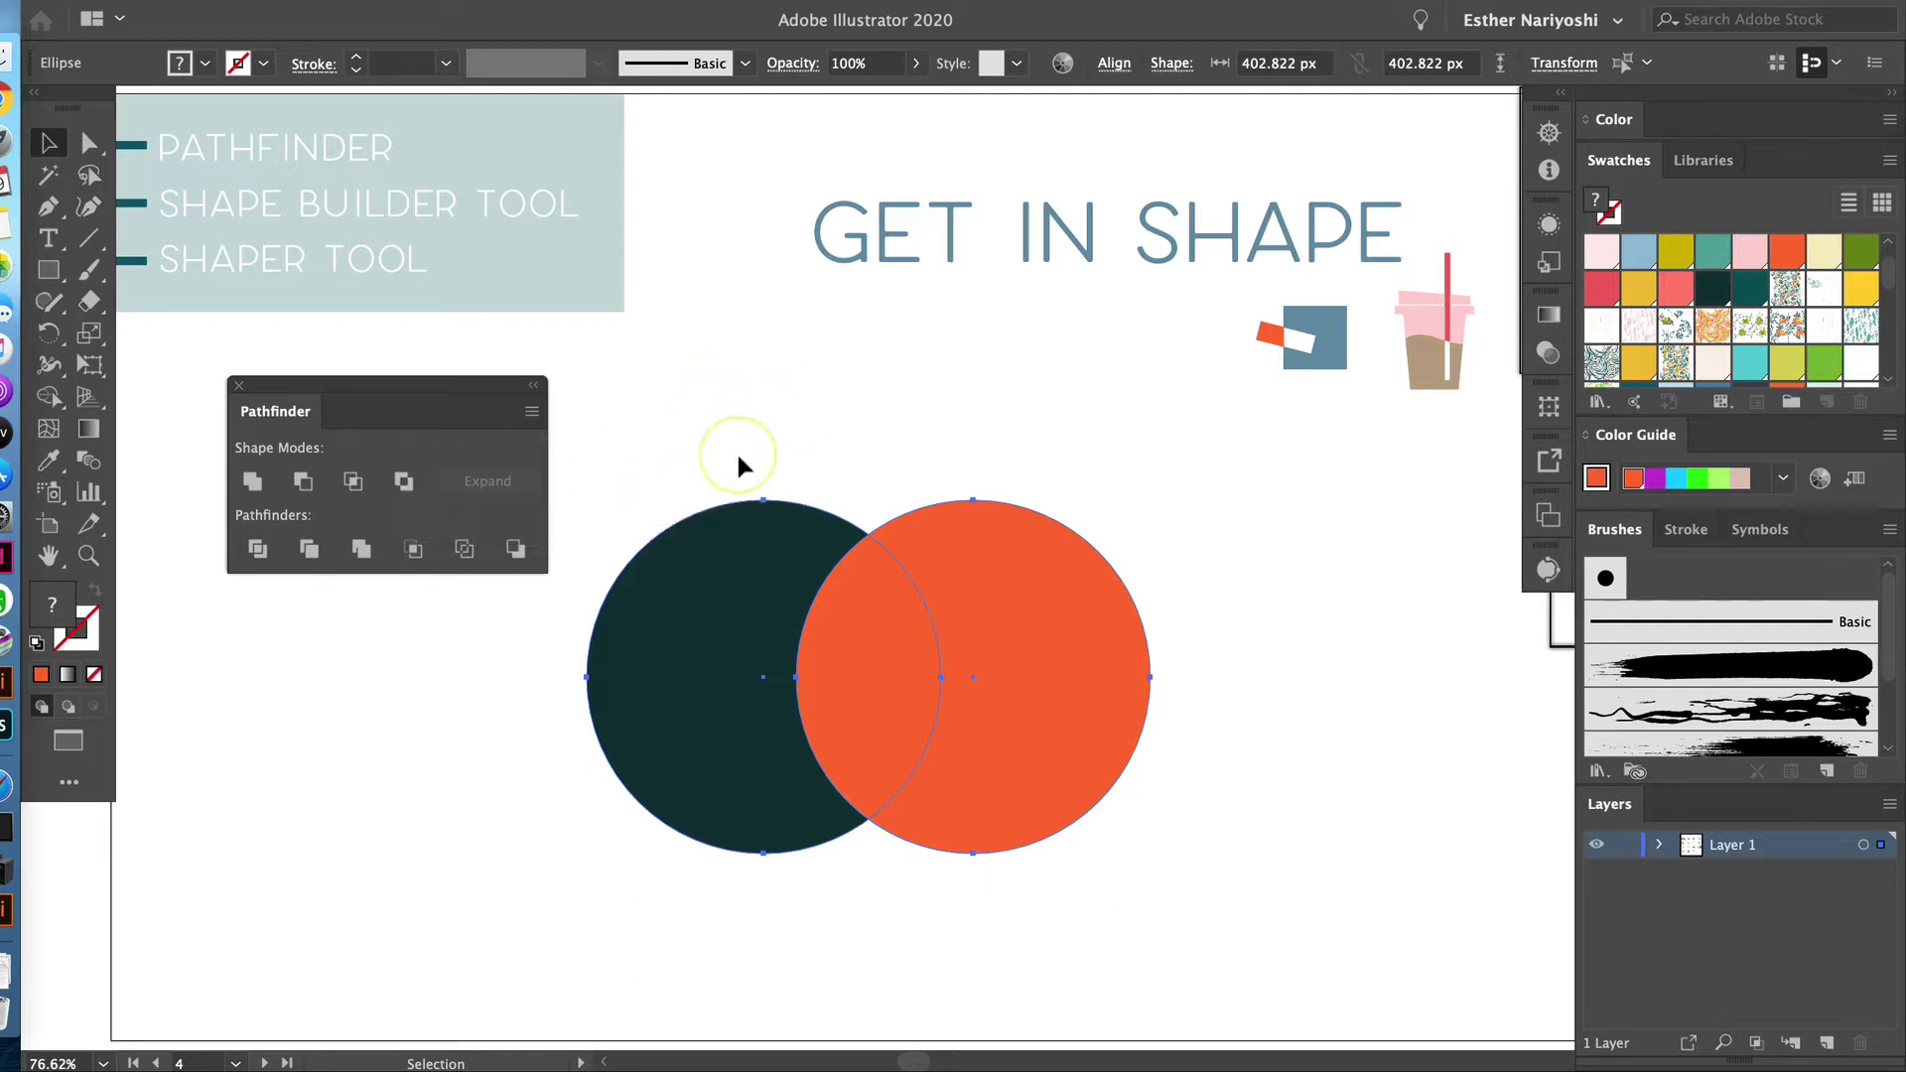
click(403, 482)
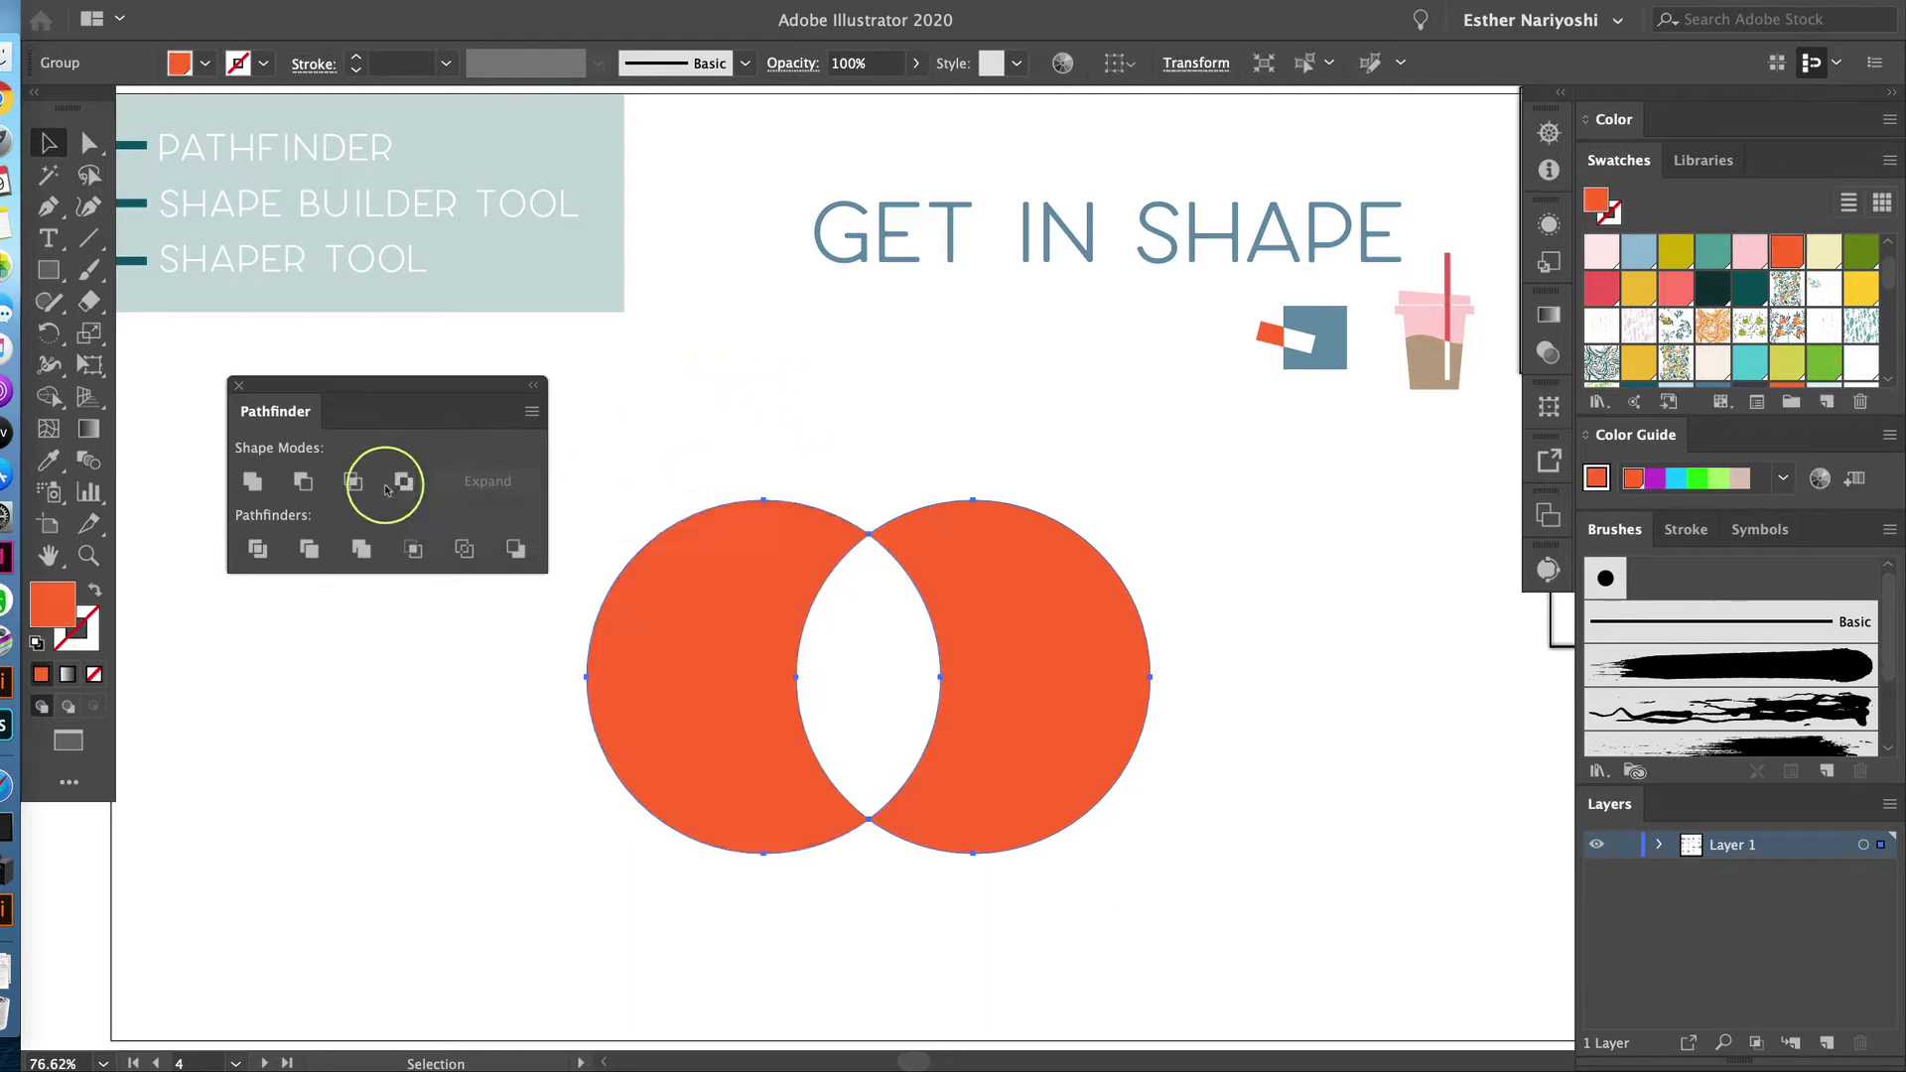
key(super+z)
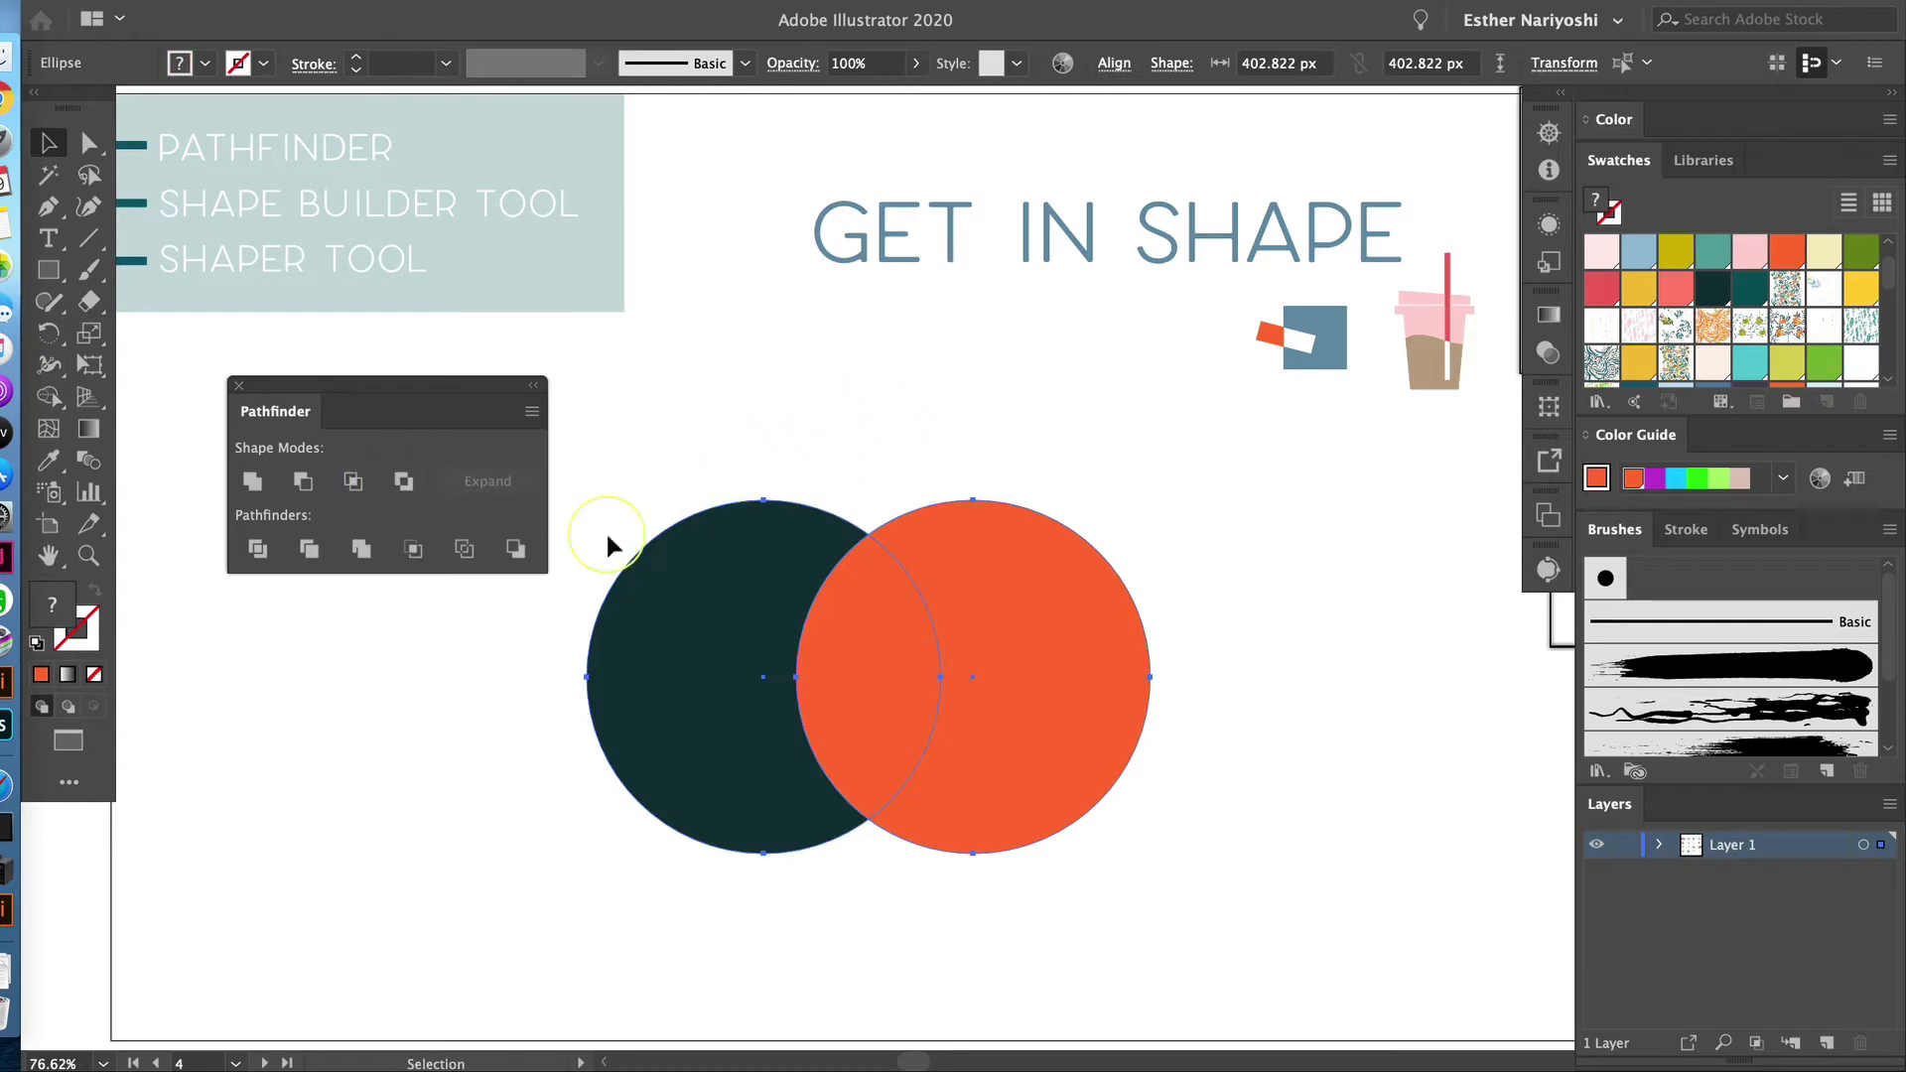
click(1278, 673)
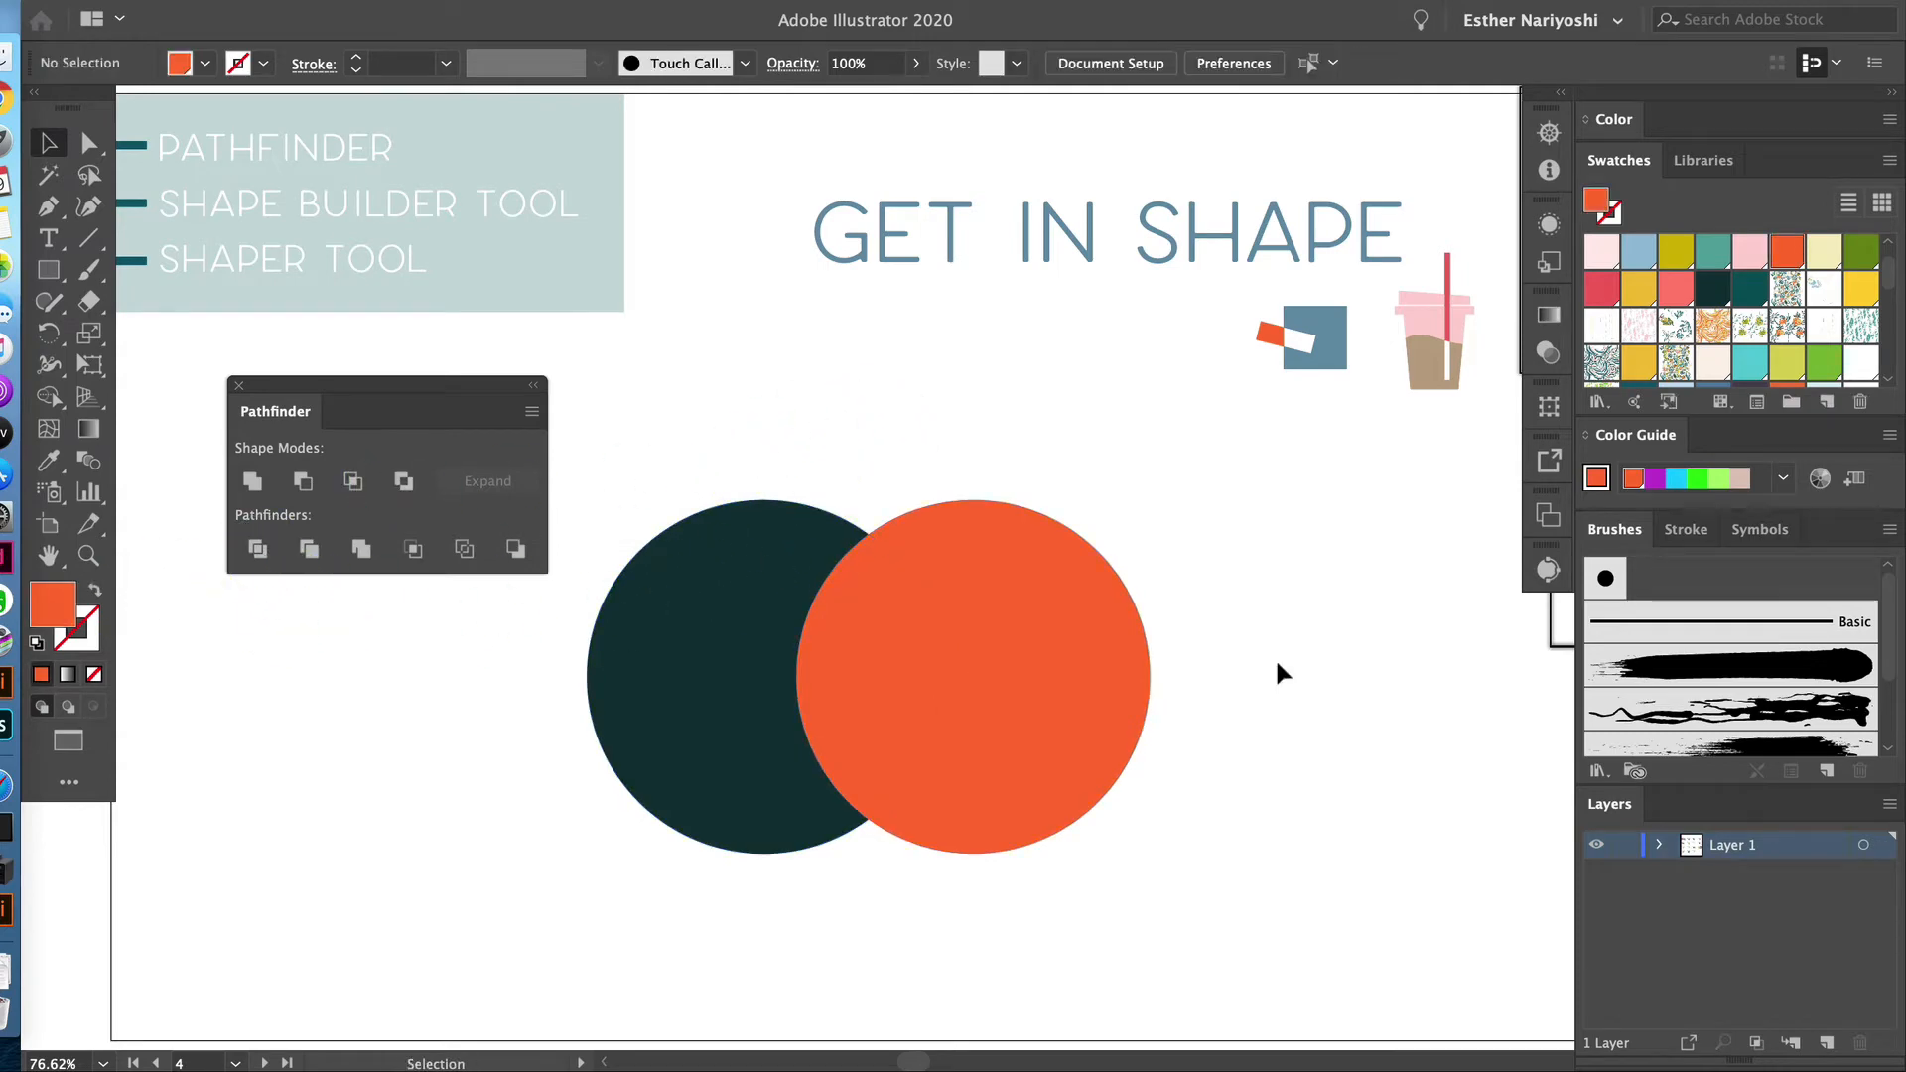
Split the two overlapping circles into separate pieces with Pathfinder Divide and deselect the resulting group
drag(745, 396, 1021, 791)
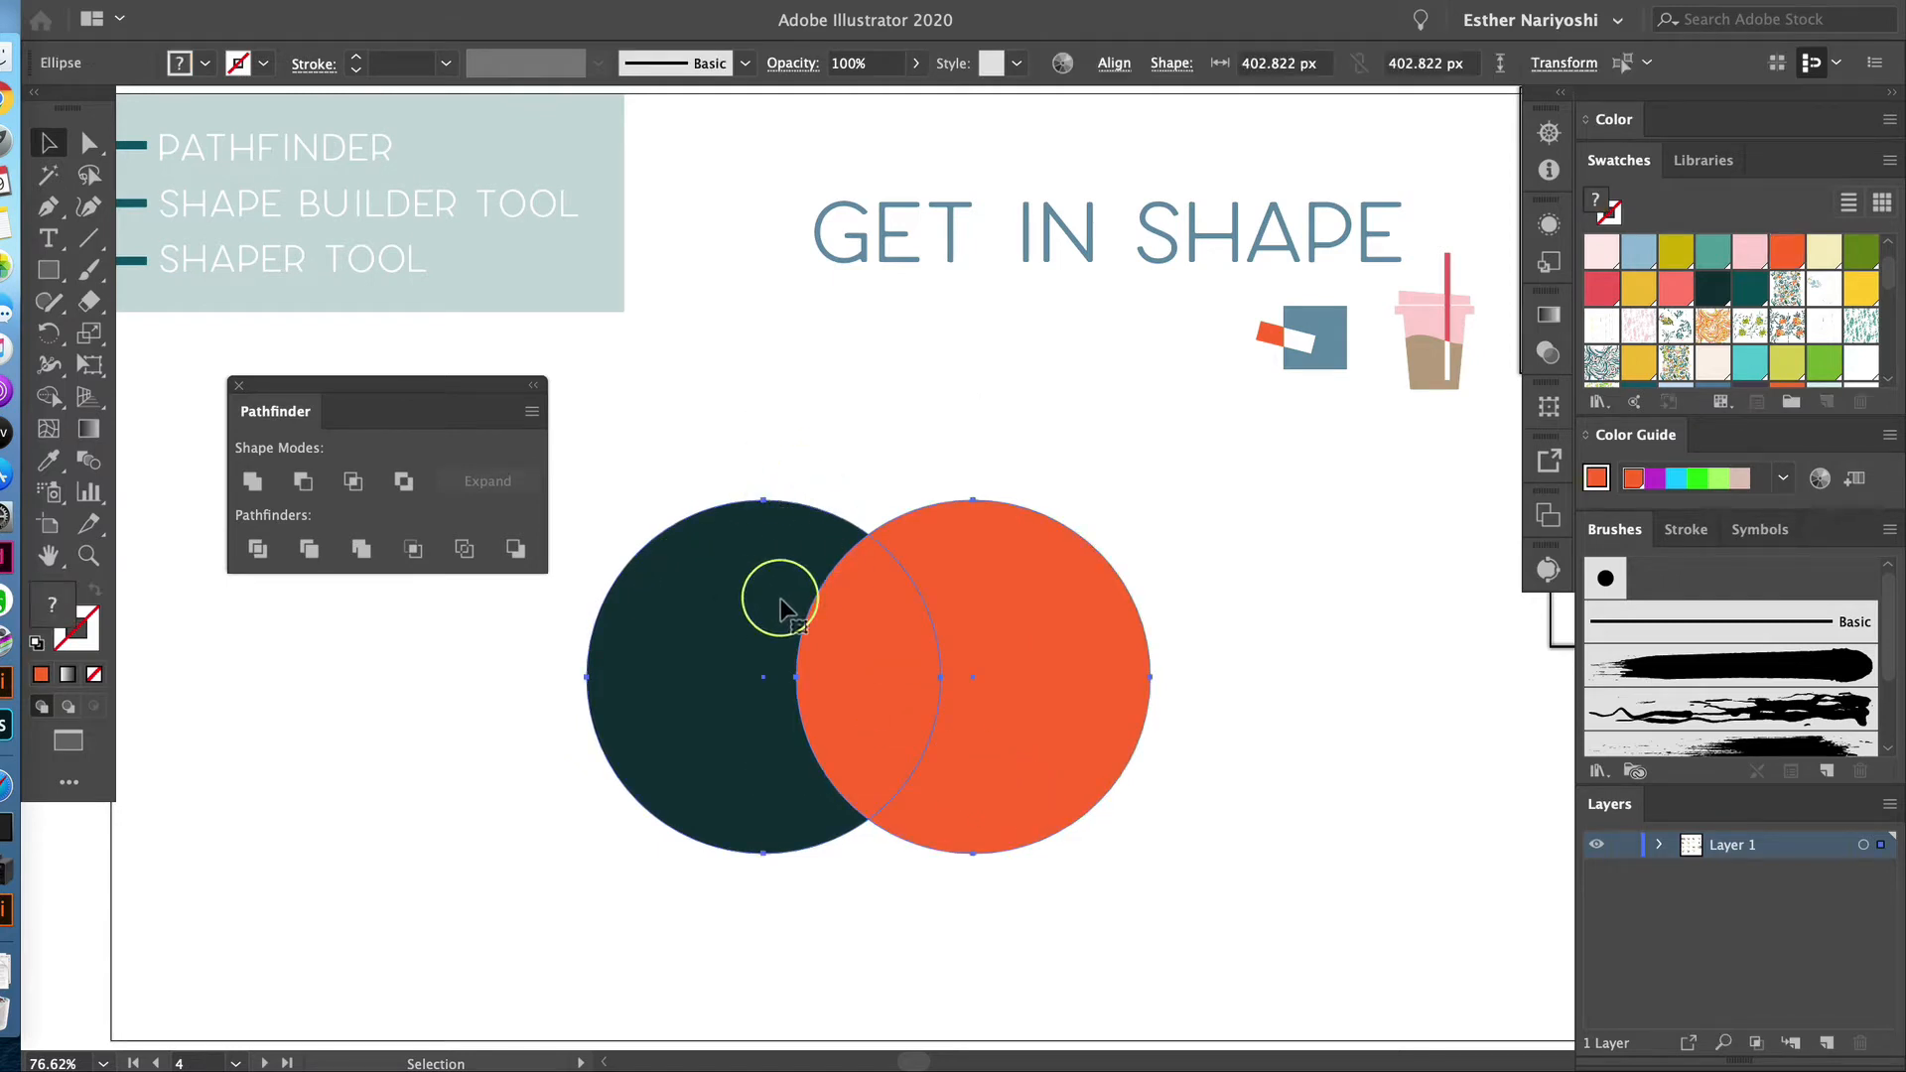
click(258, 552)
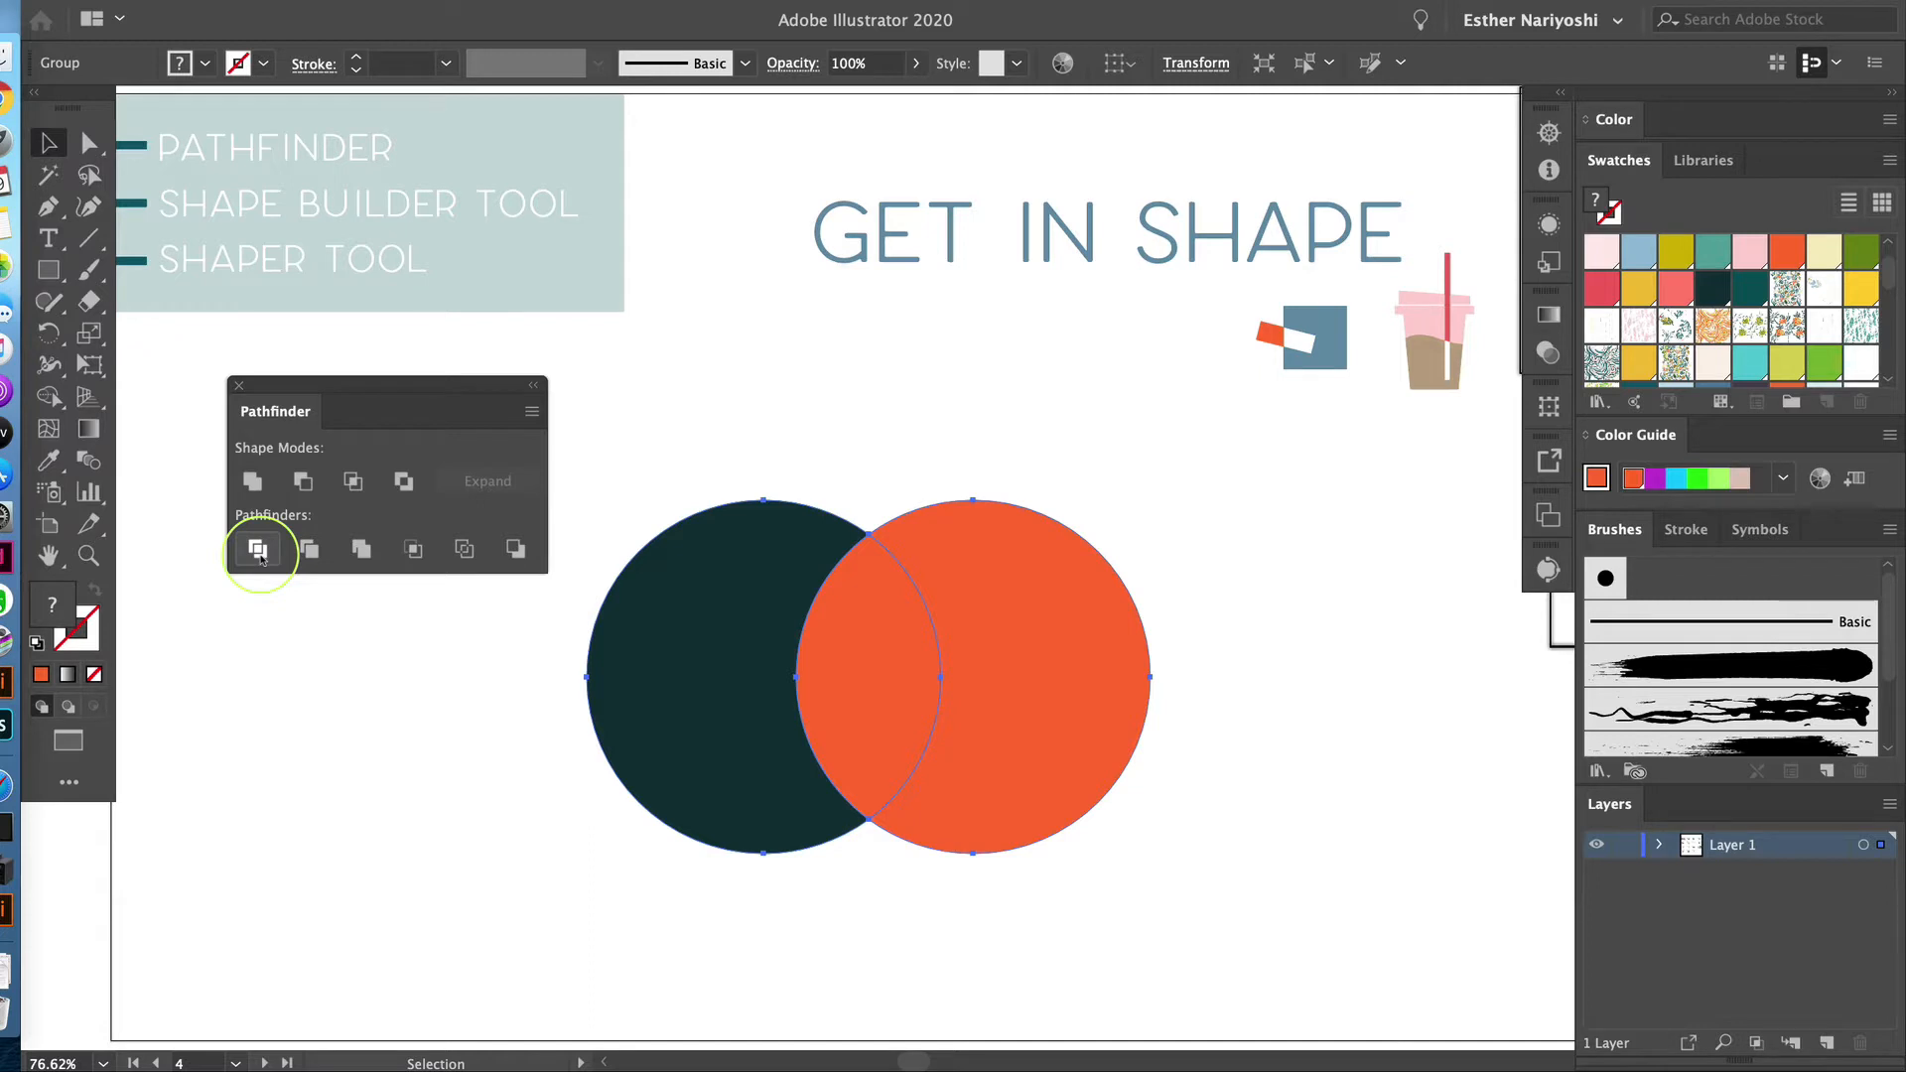
click(696, 517)
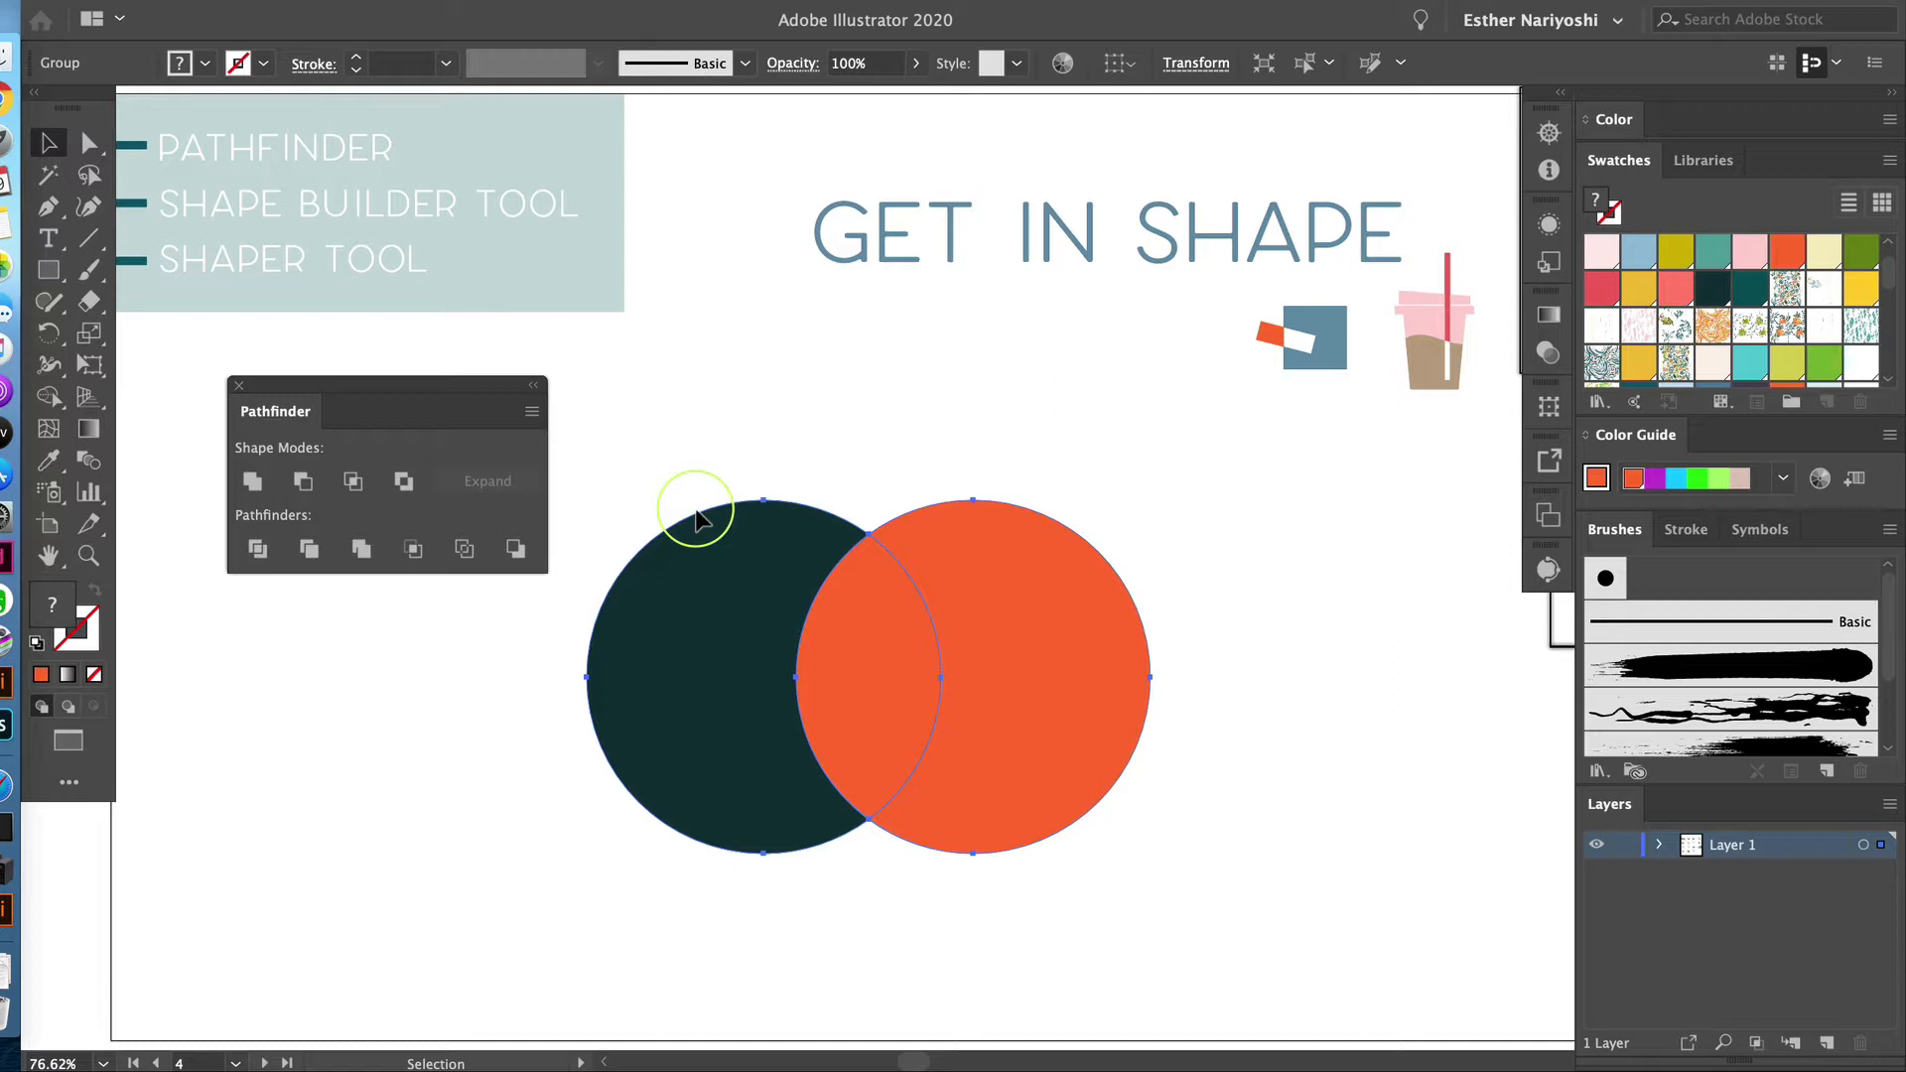
click(696, 509)
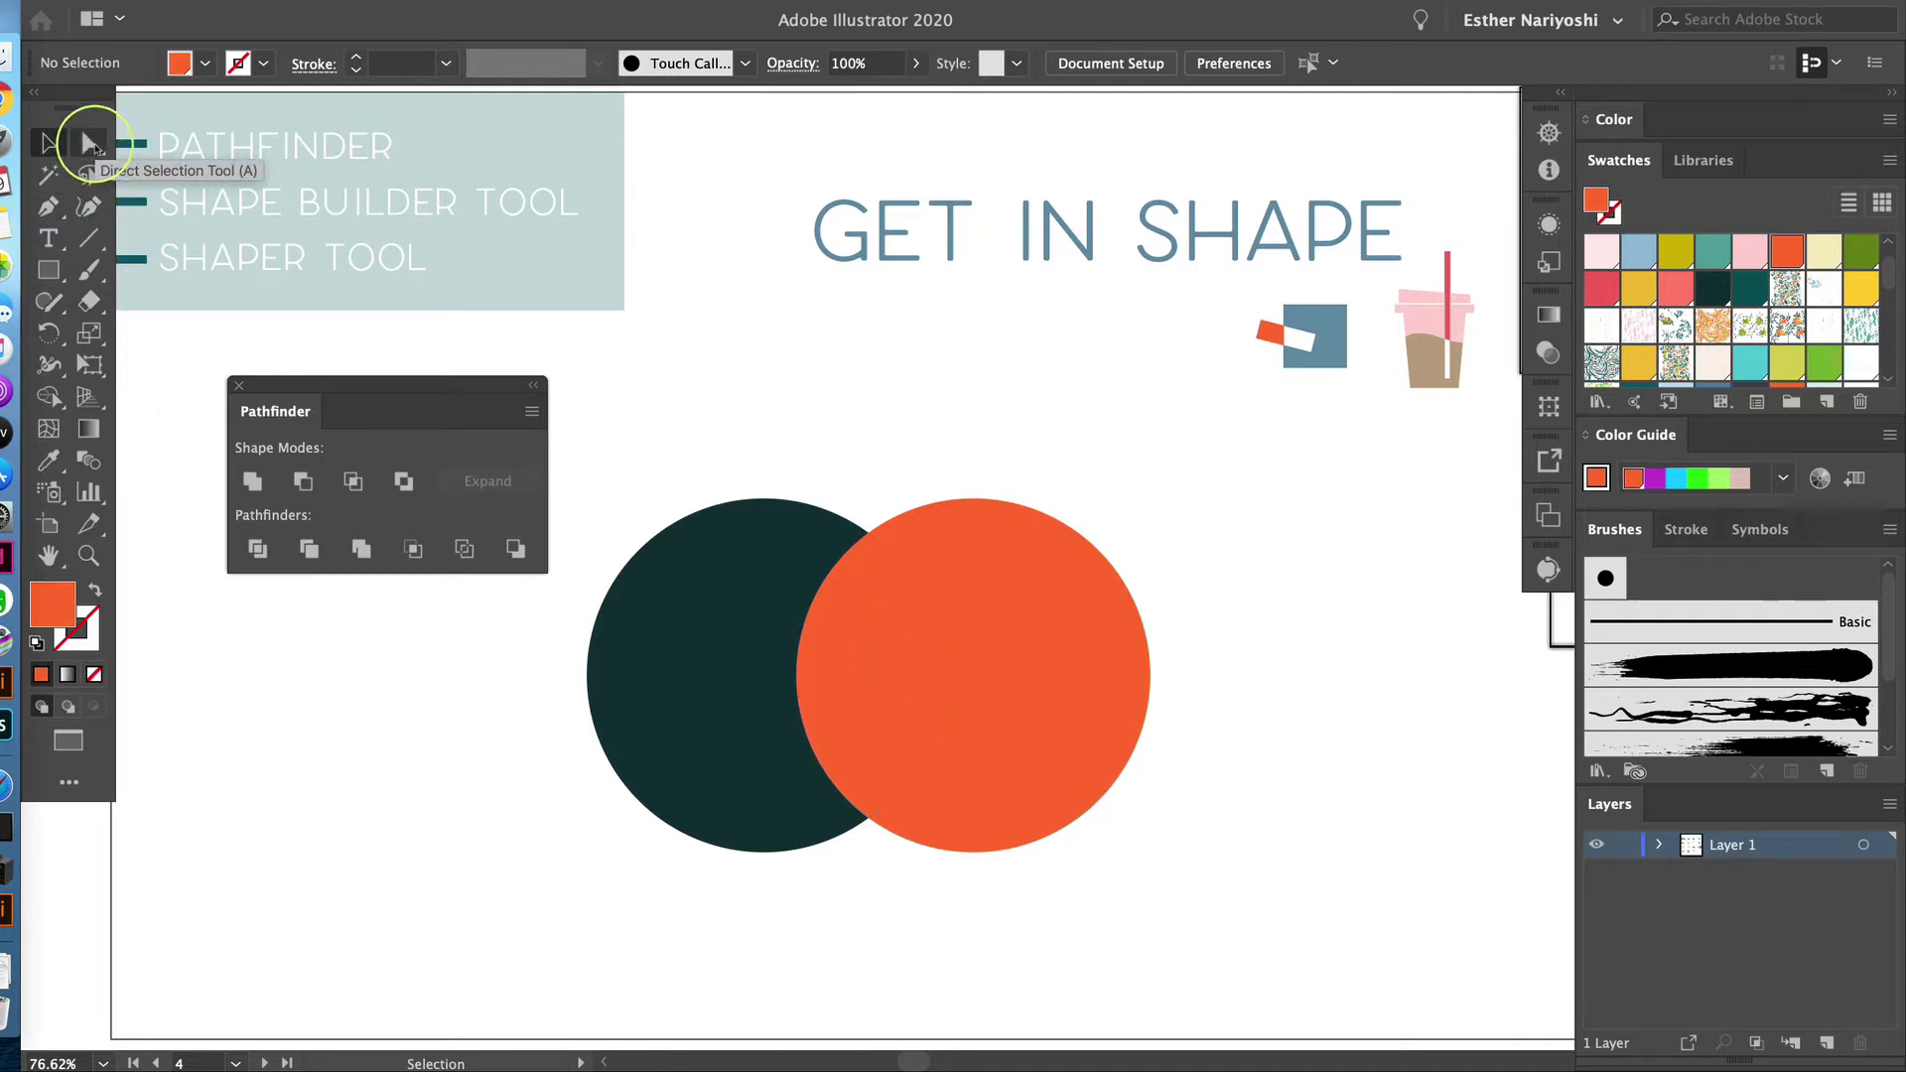
Recolor only the overlapping middle piece of the divided circles with the olive green swatch and deselect it
click(90, 145)
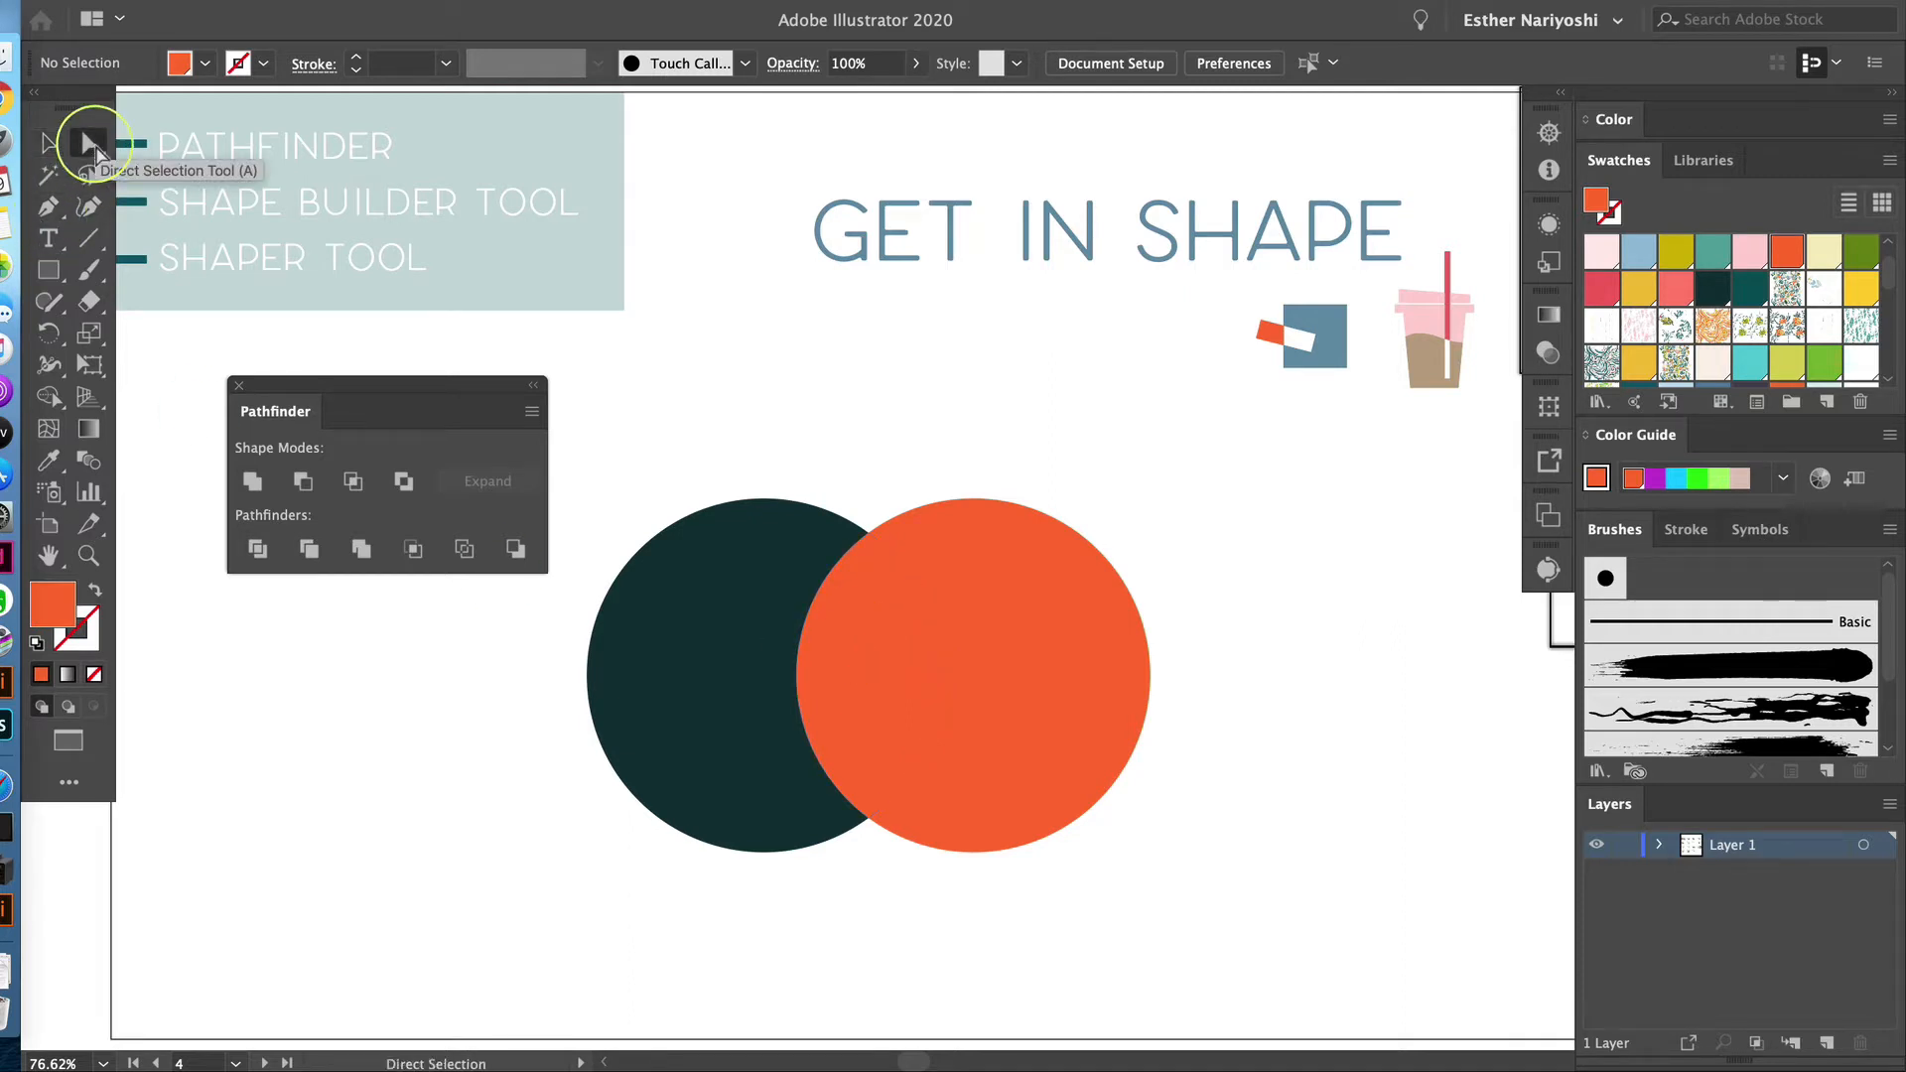
click(894, 685)
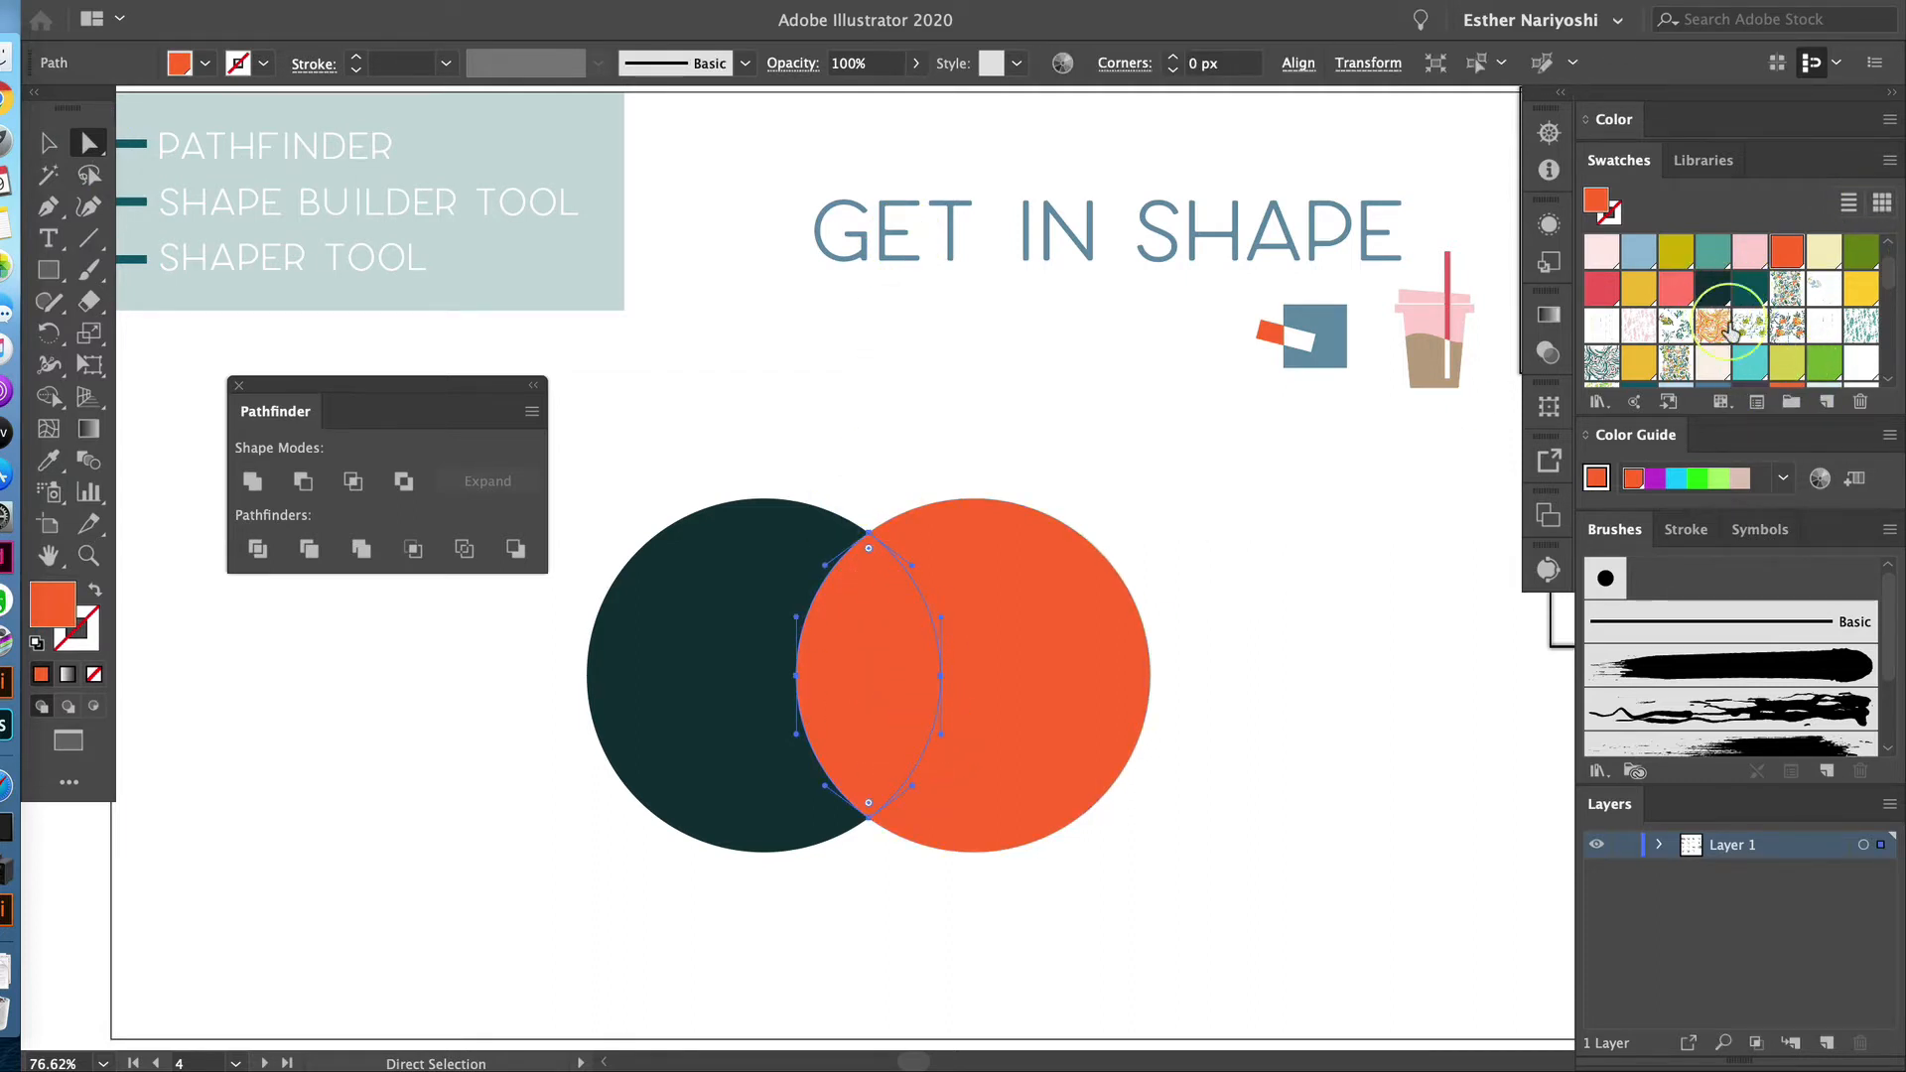
click(1862, 250)
key(v)
click(771, 442)
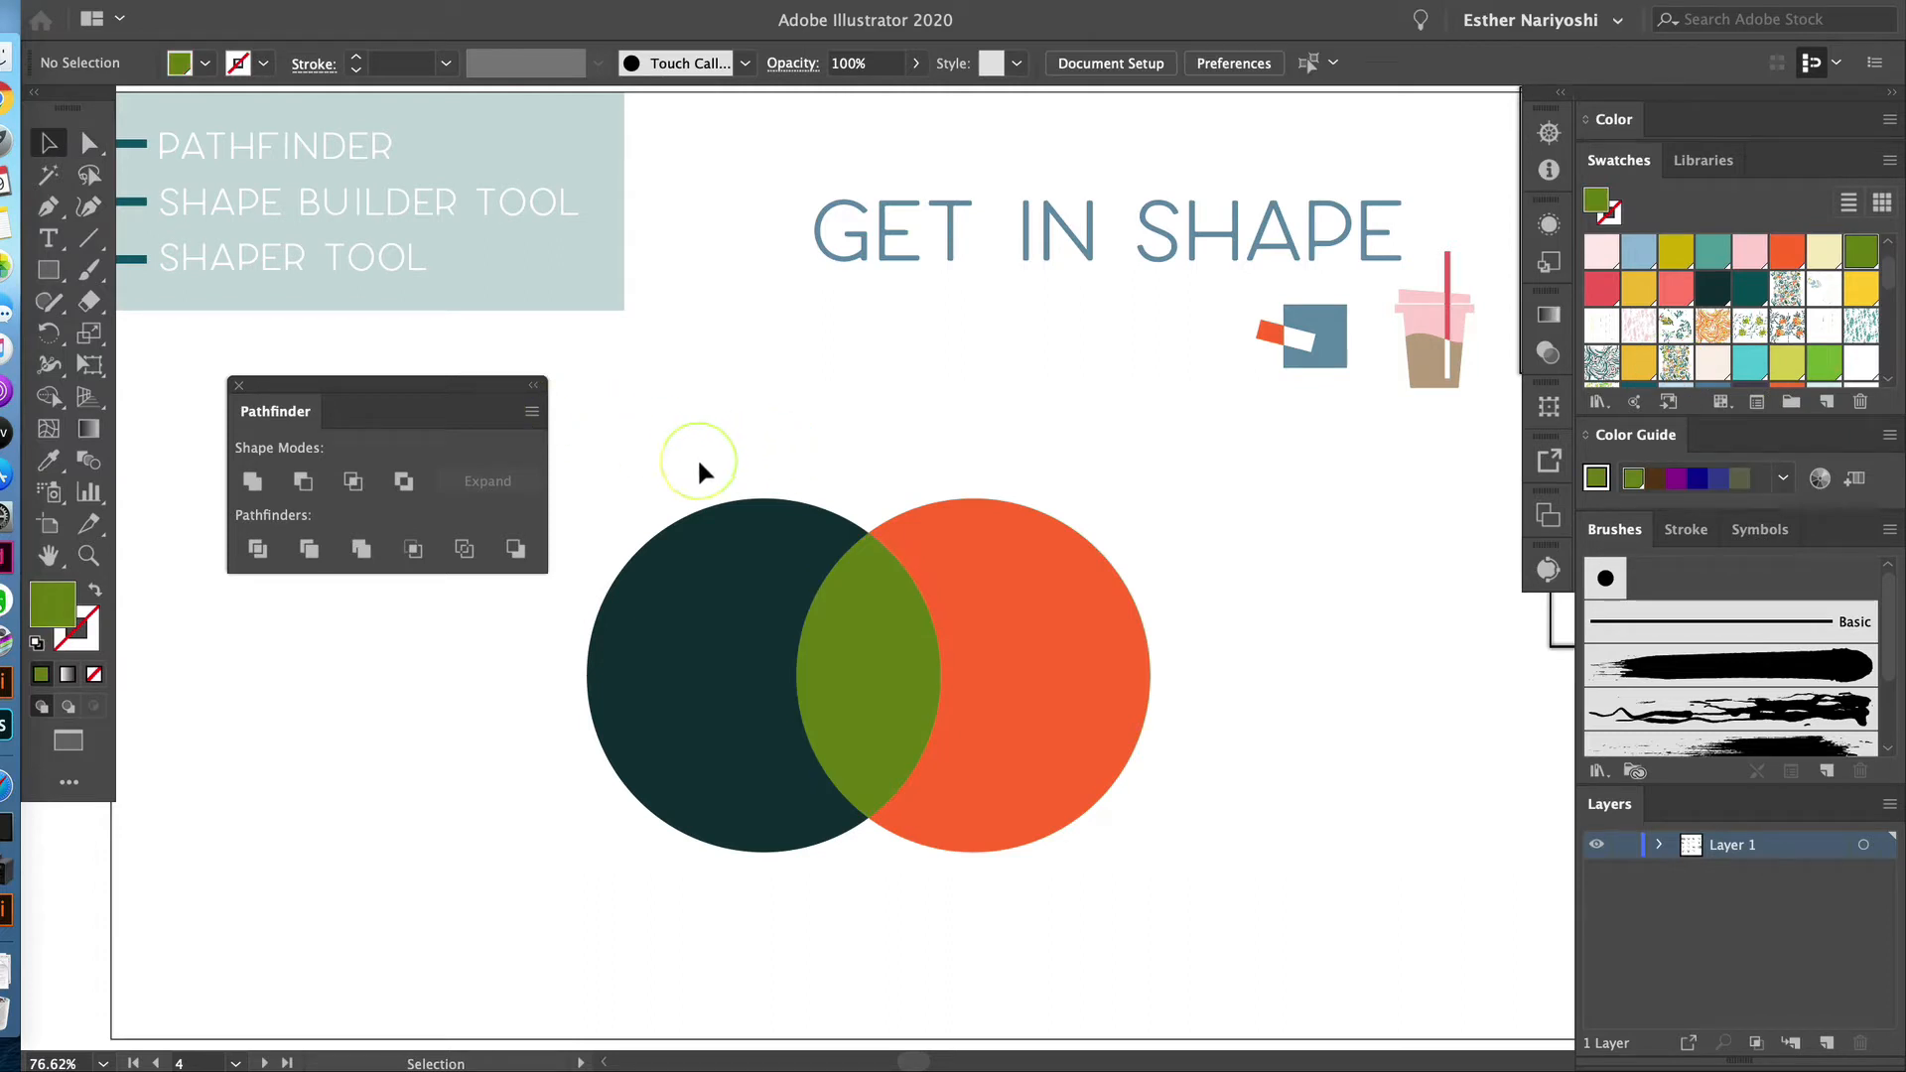
Try moving the divided group as a whole, undo it, and pull the orange and middle pieces away separately
click(1089, 661)
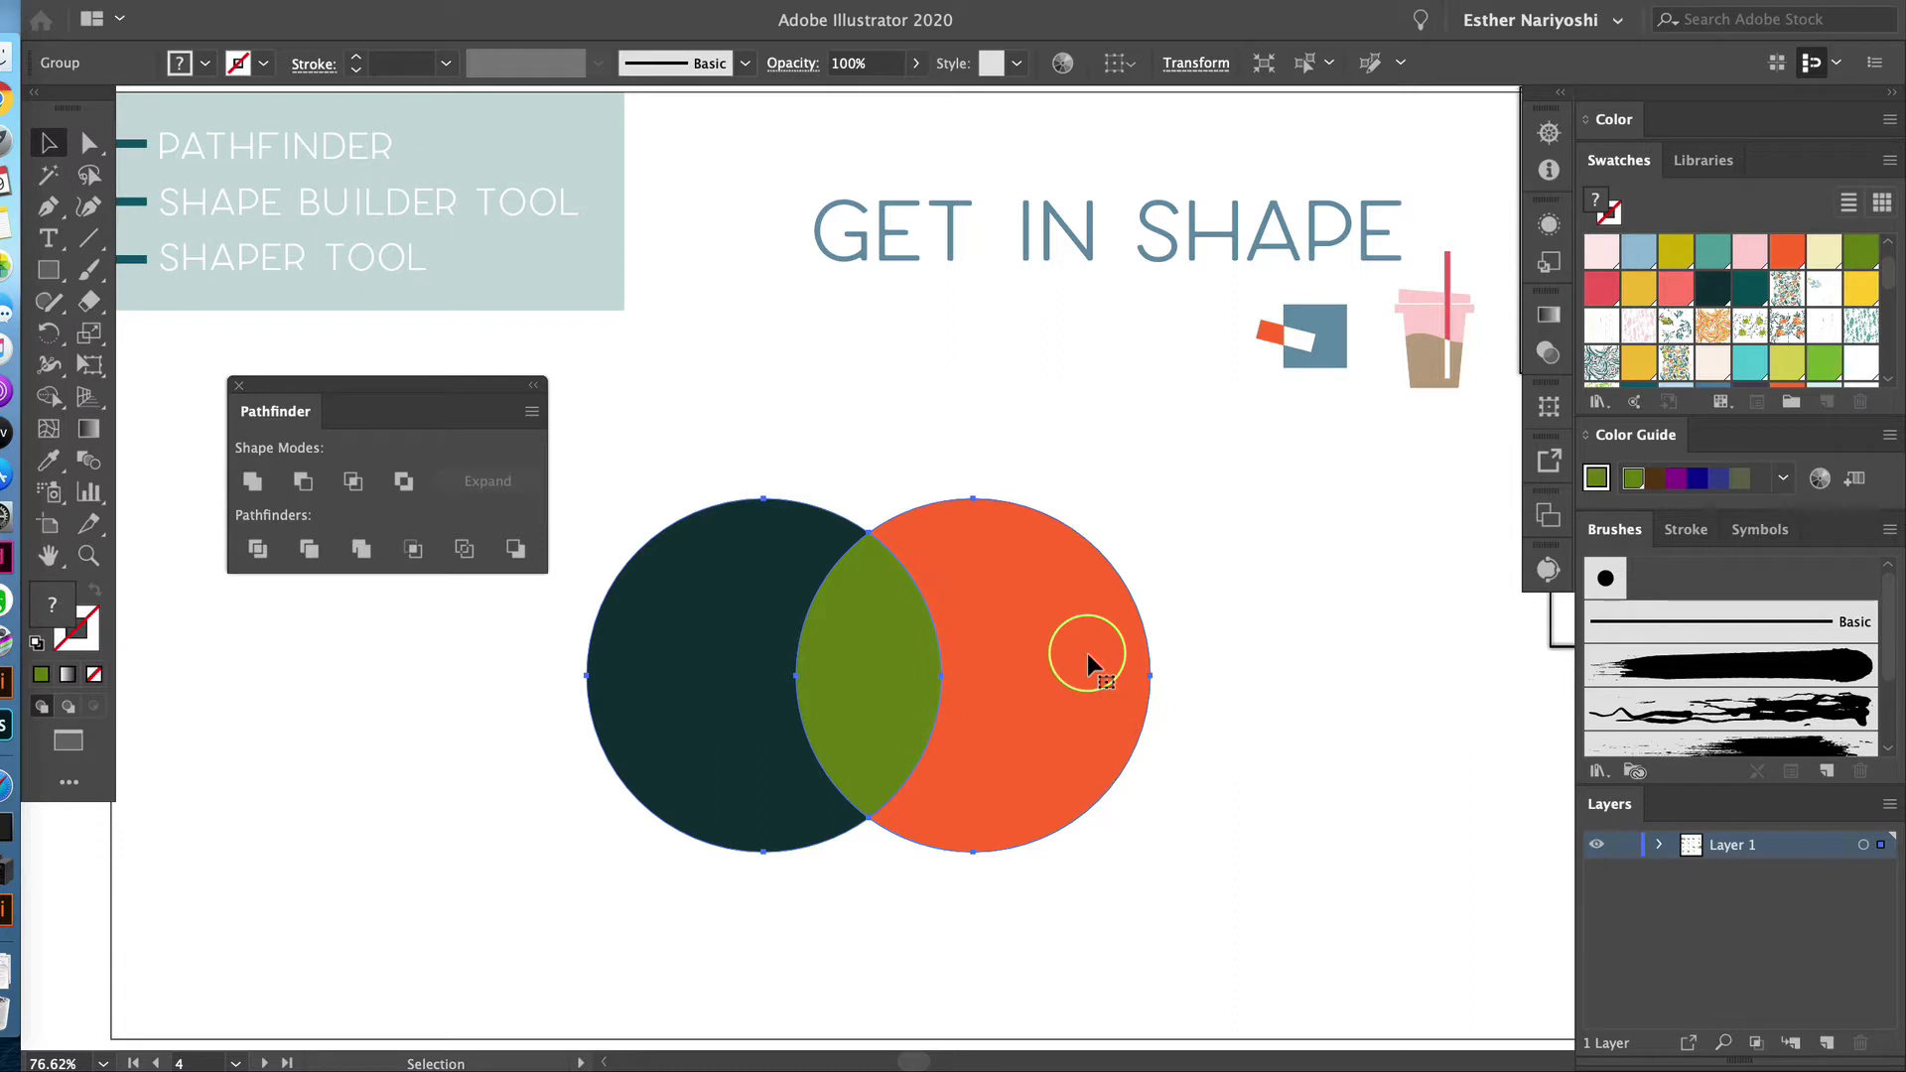
click(1258, 643)
drag(1102, 675, 1247, 677)
key(super+z)
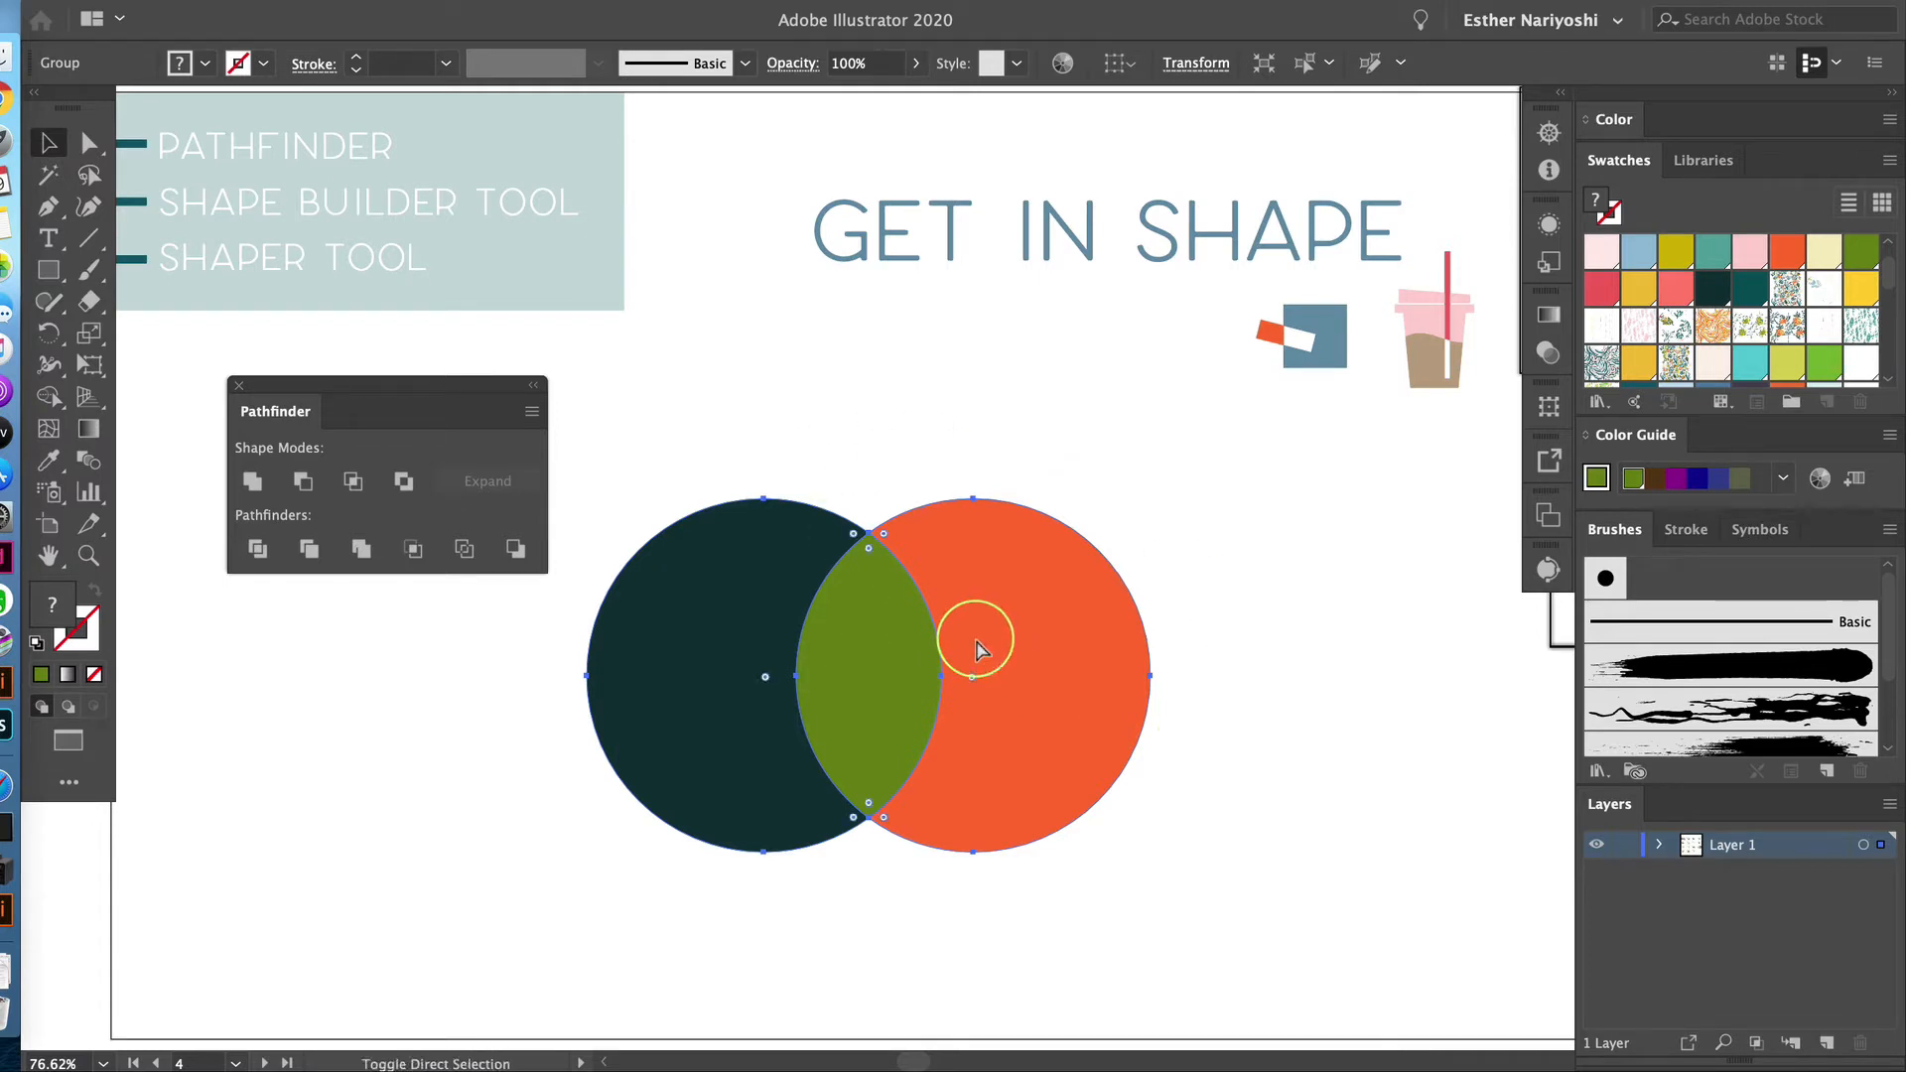
click(1162, 414)
drag(1077, 650, 1208, 650)
drag(905, 703, 979, 708)
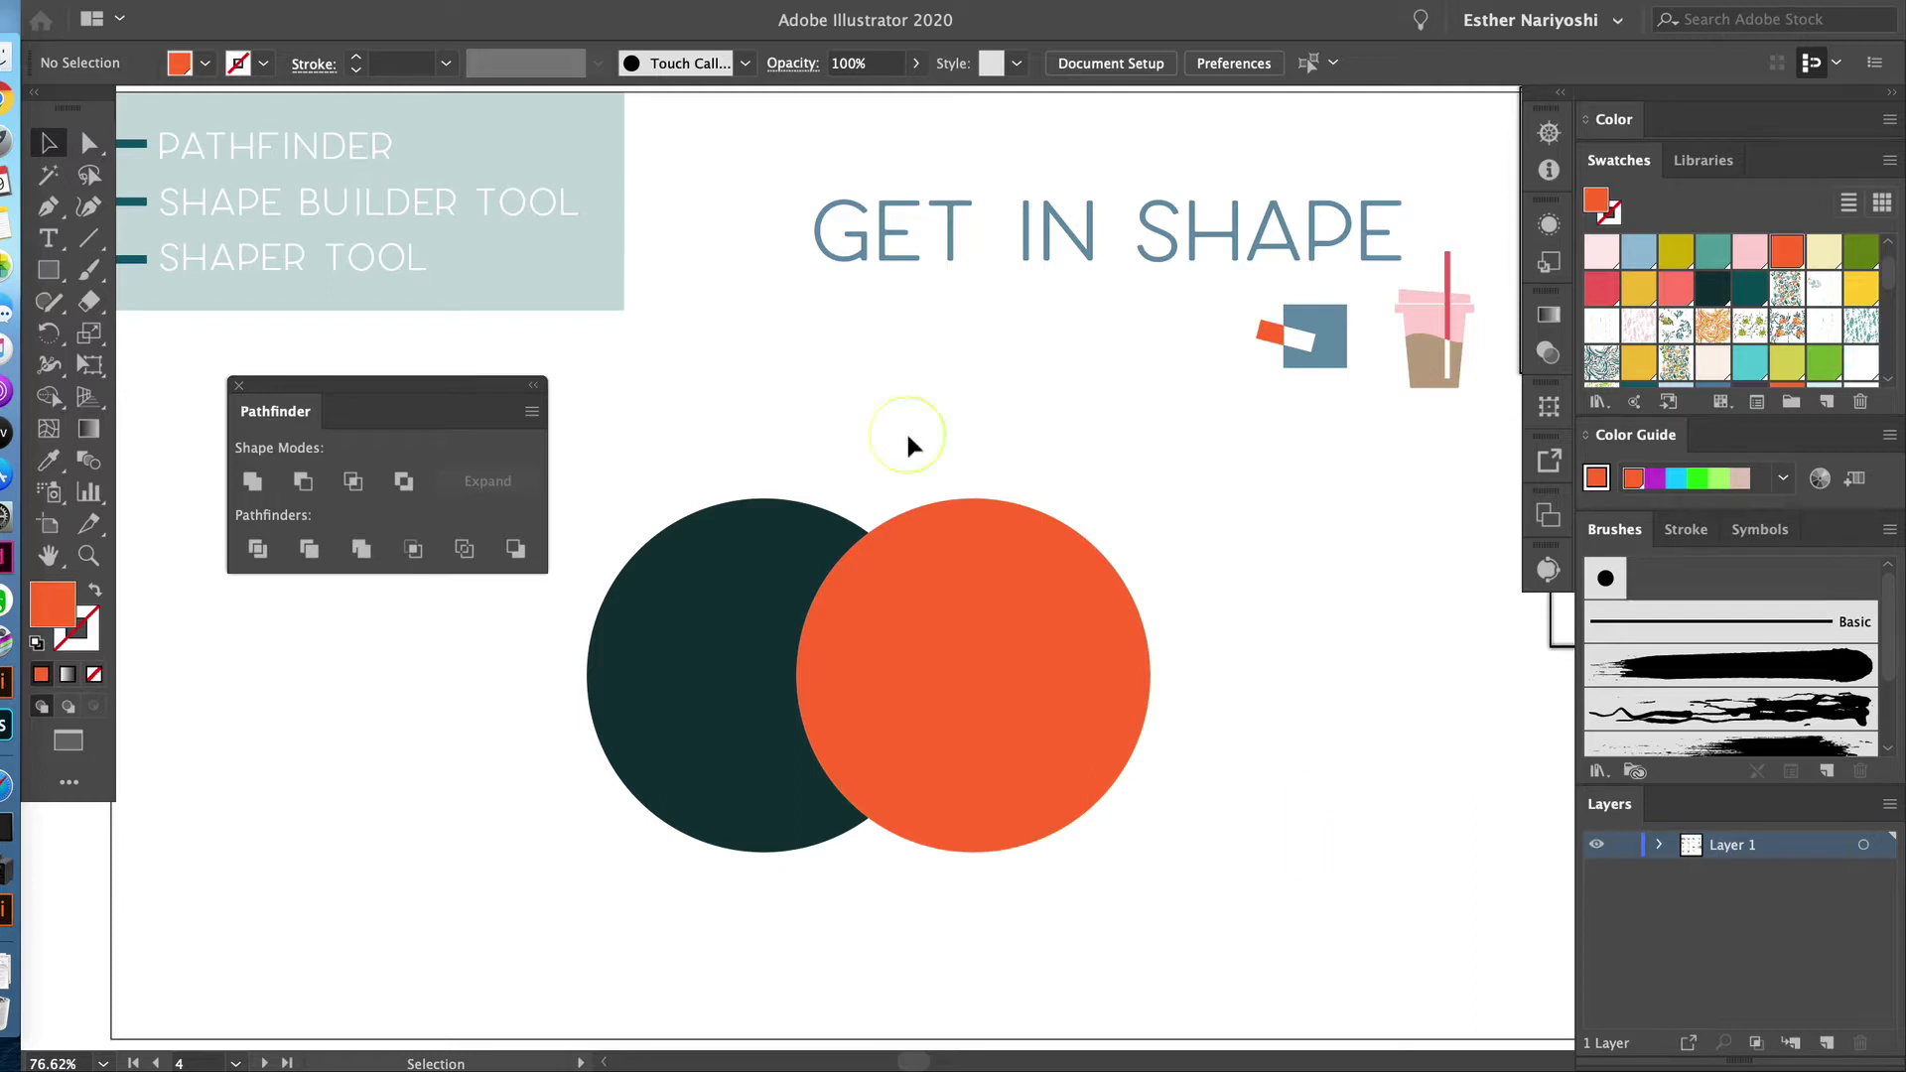
Try Pathfinder Trim on the two overlapping circles and shift the orange piece away from the dark one
drag(702, 414, 1182, 672)
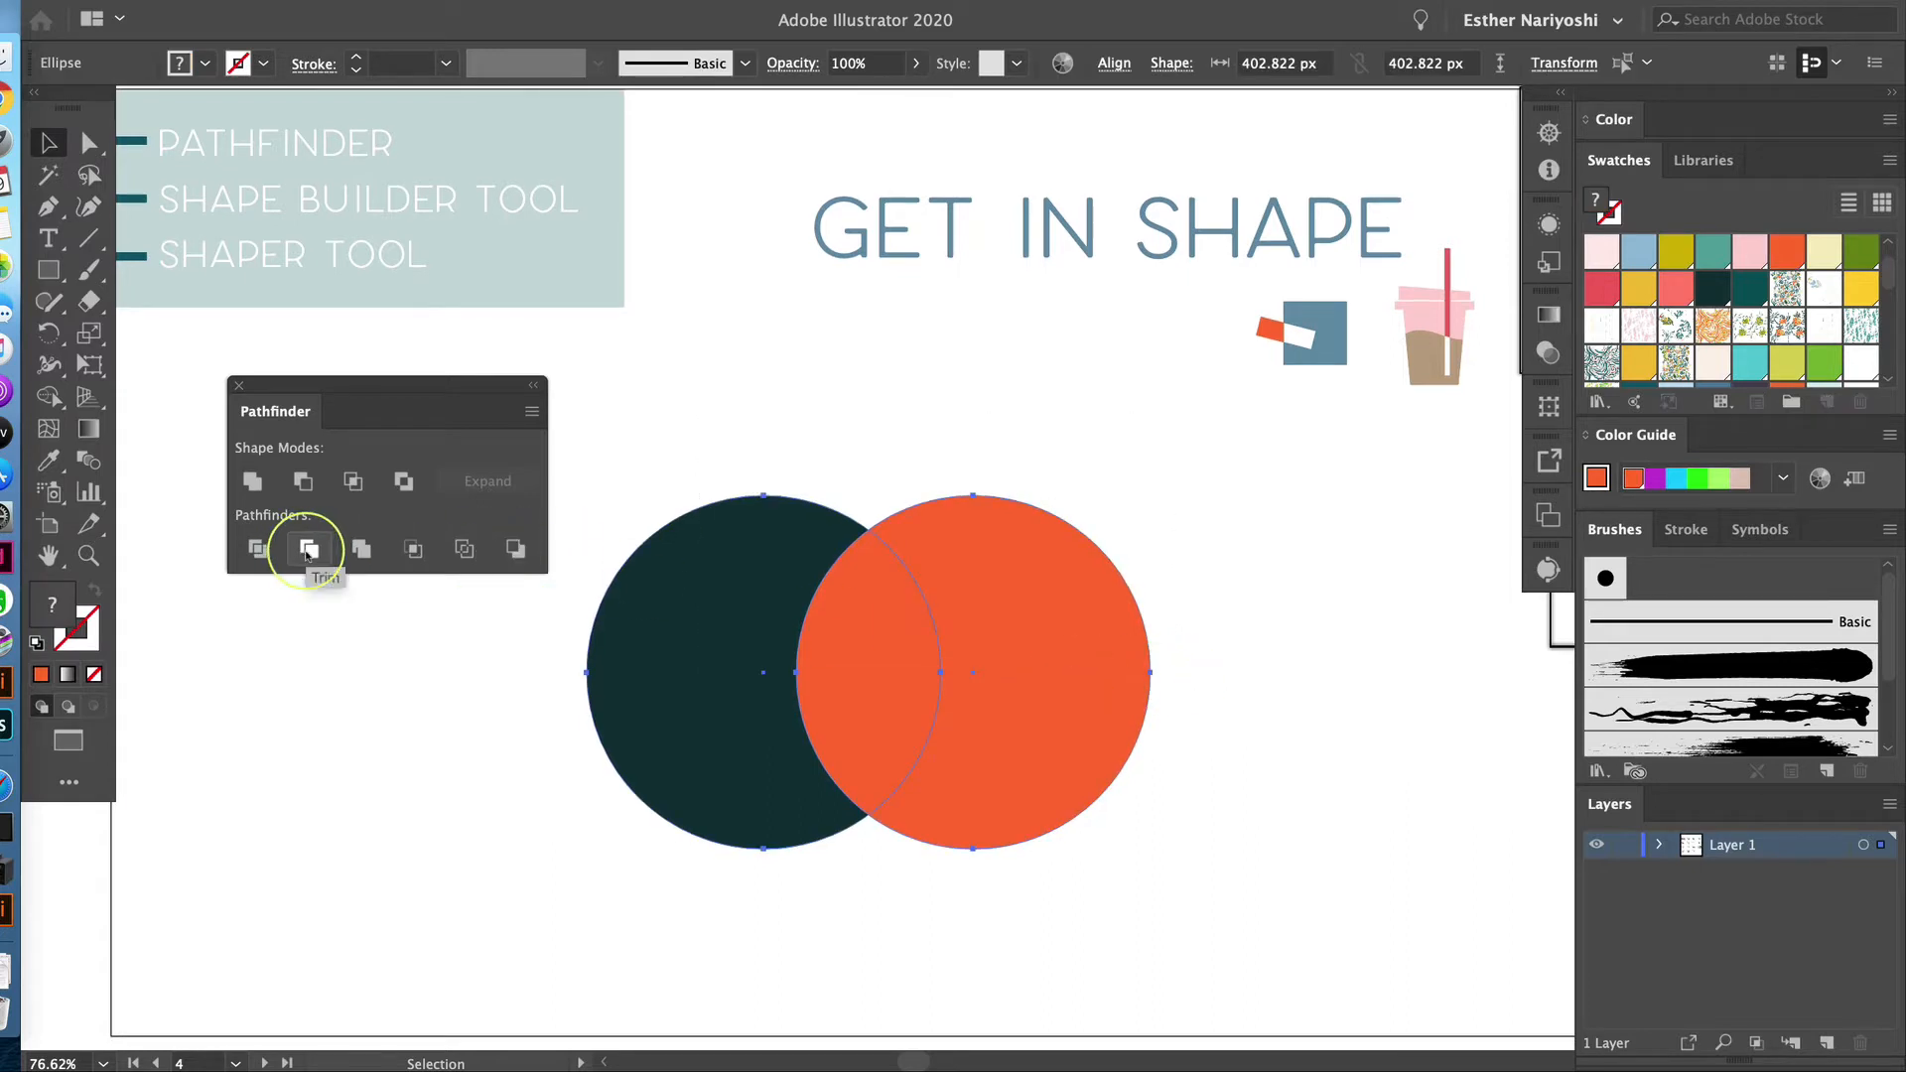
click(306, 551)
click(957, 387)
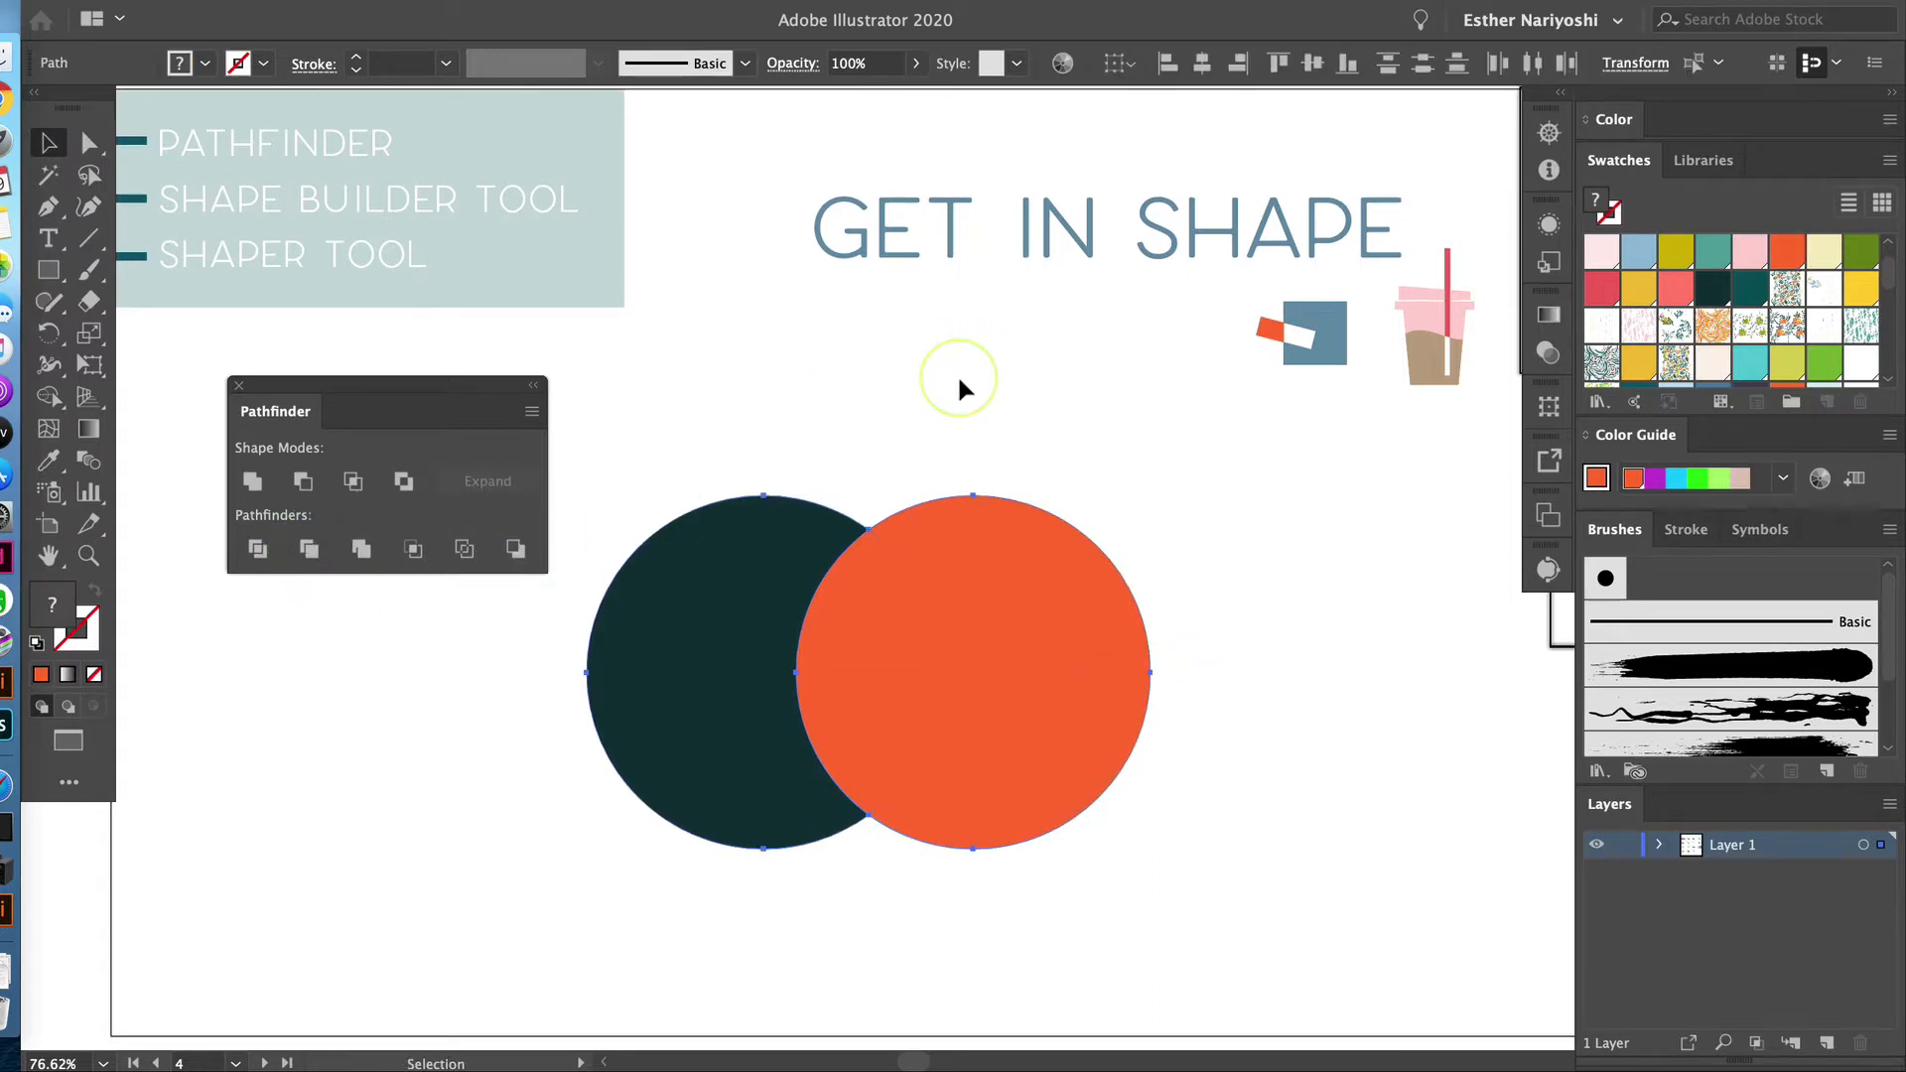
drag(970, 545, 1003, 568)
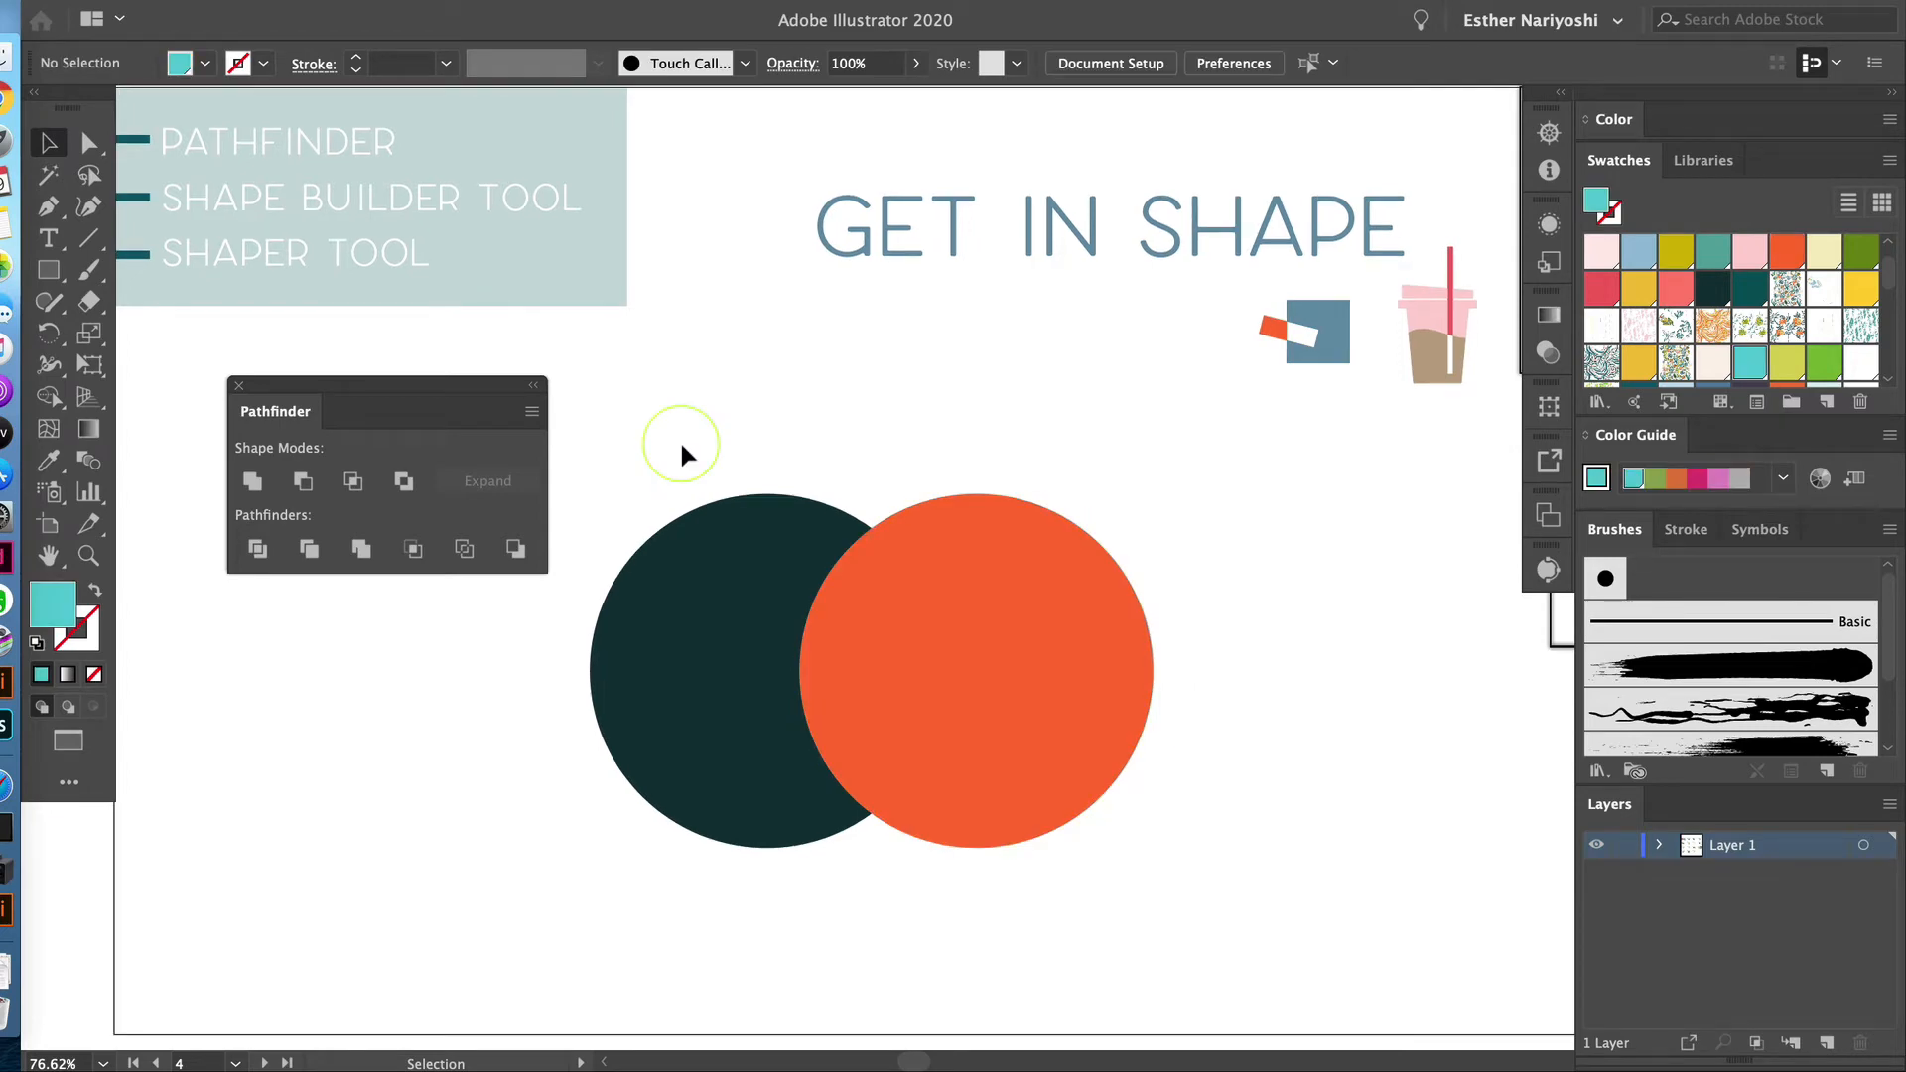
Try Pathfinder Merge on the two circles, shift the orange piece slightly, undo the move, and deselect everything
drag(691, 437, 1036, 669)
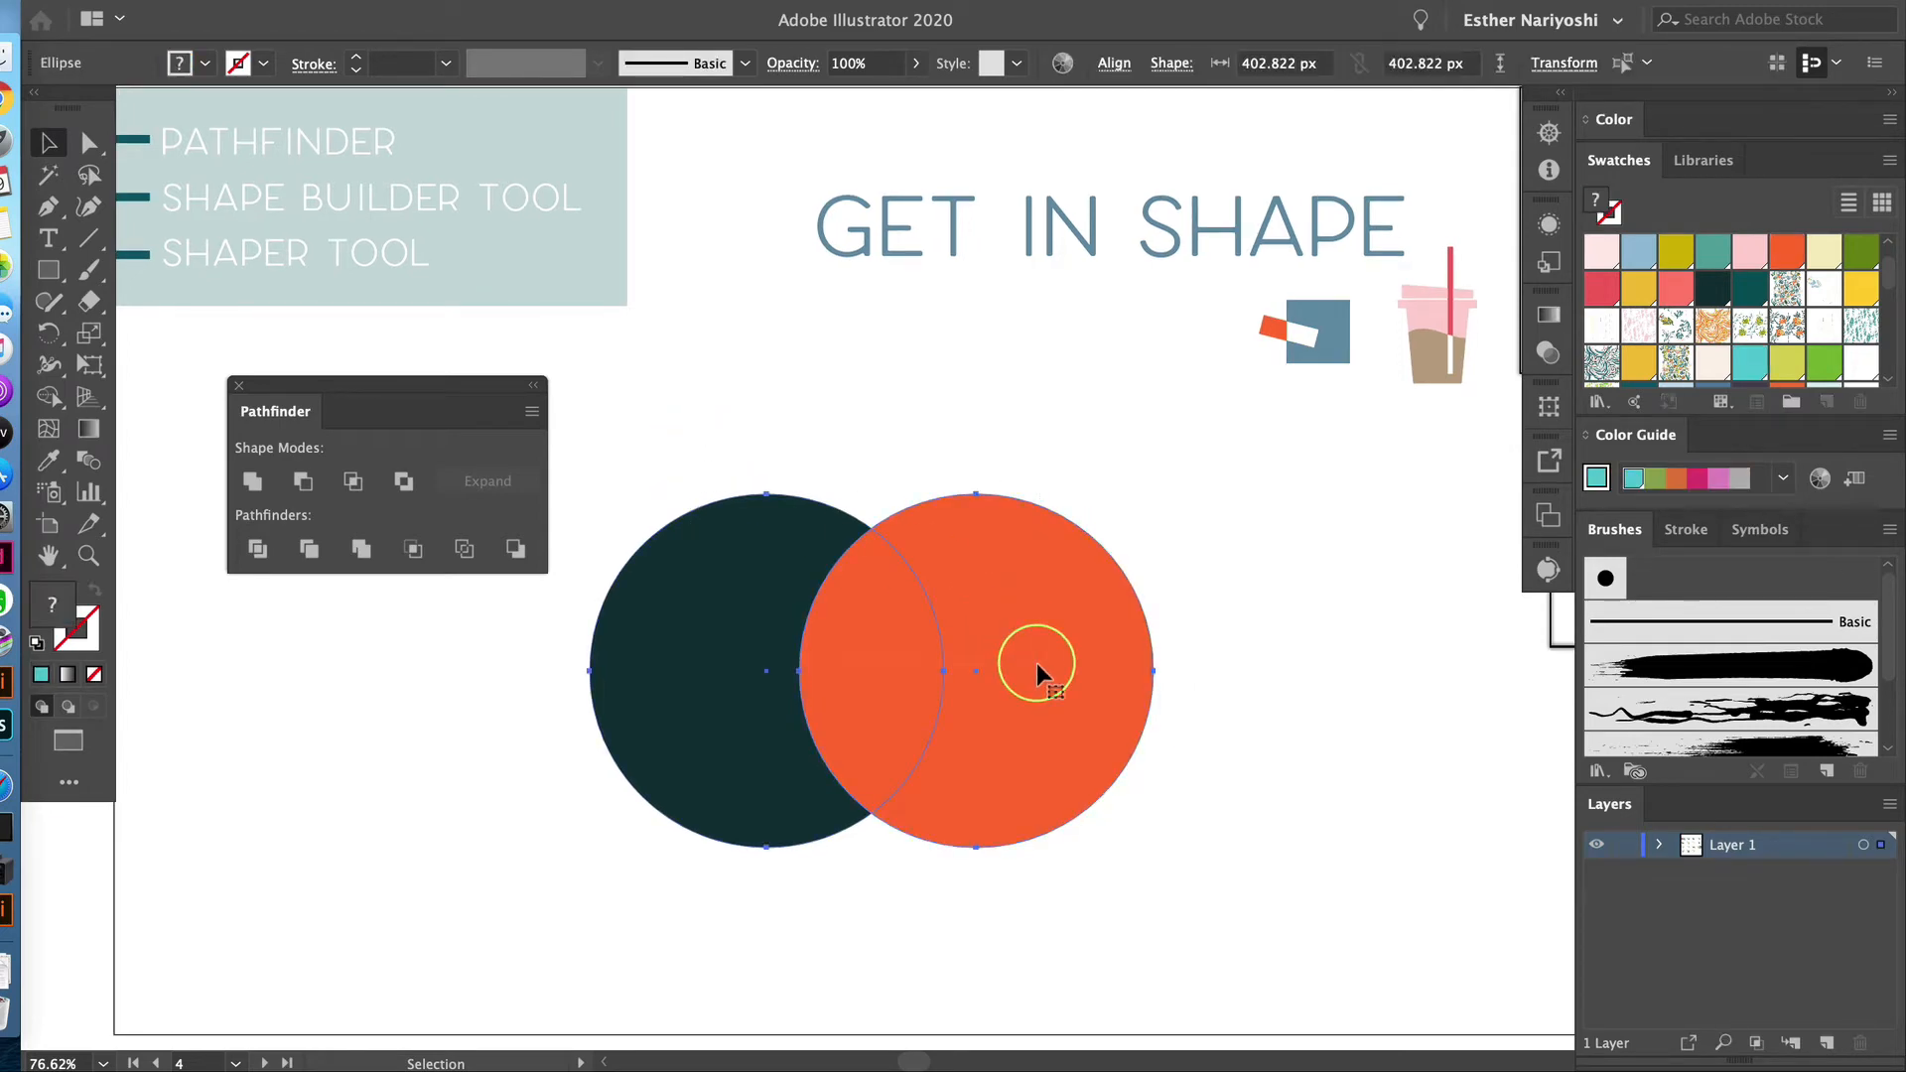
click(309, 551)
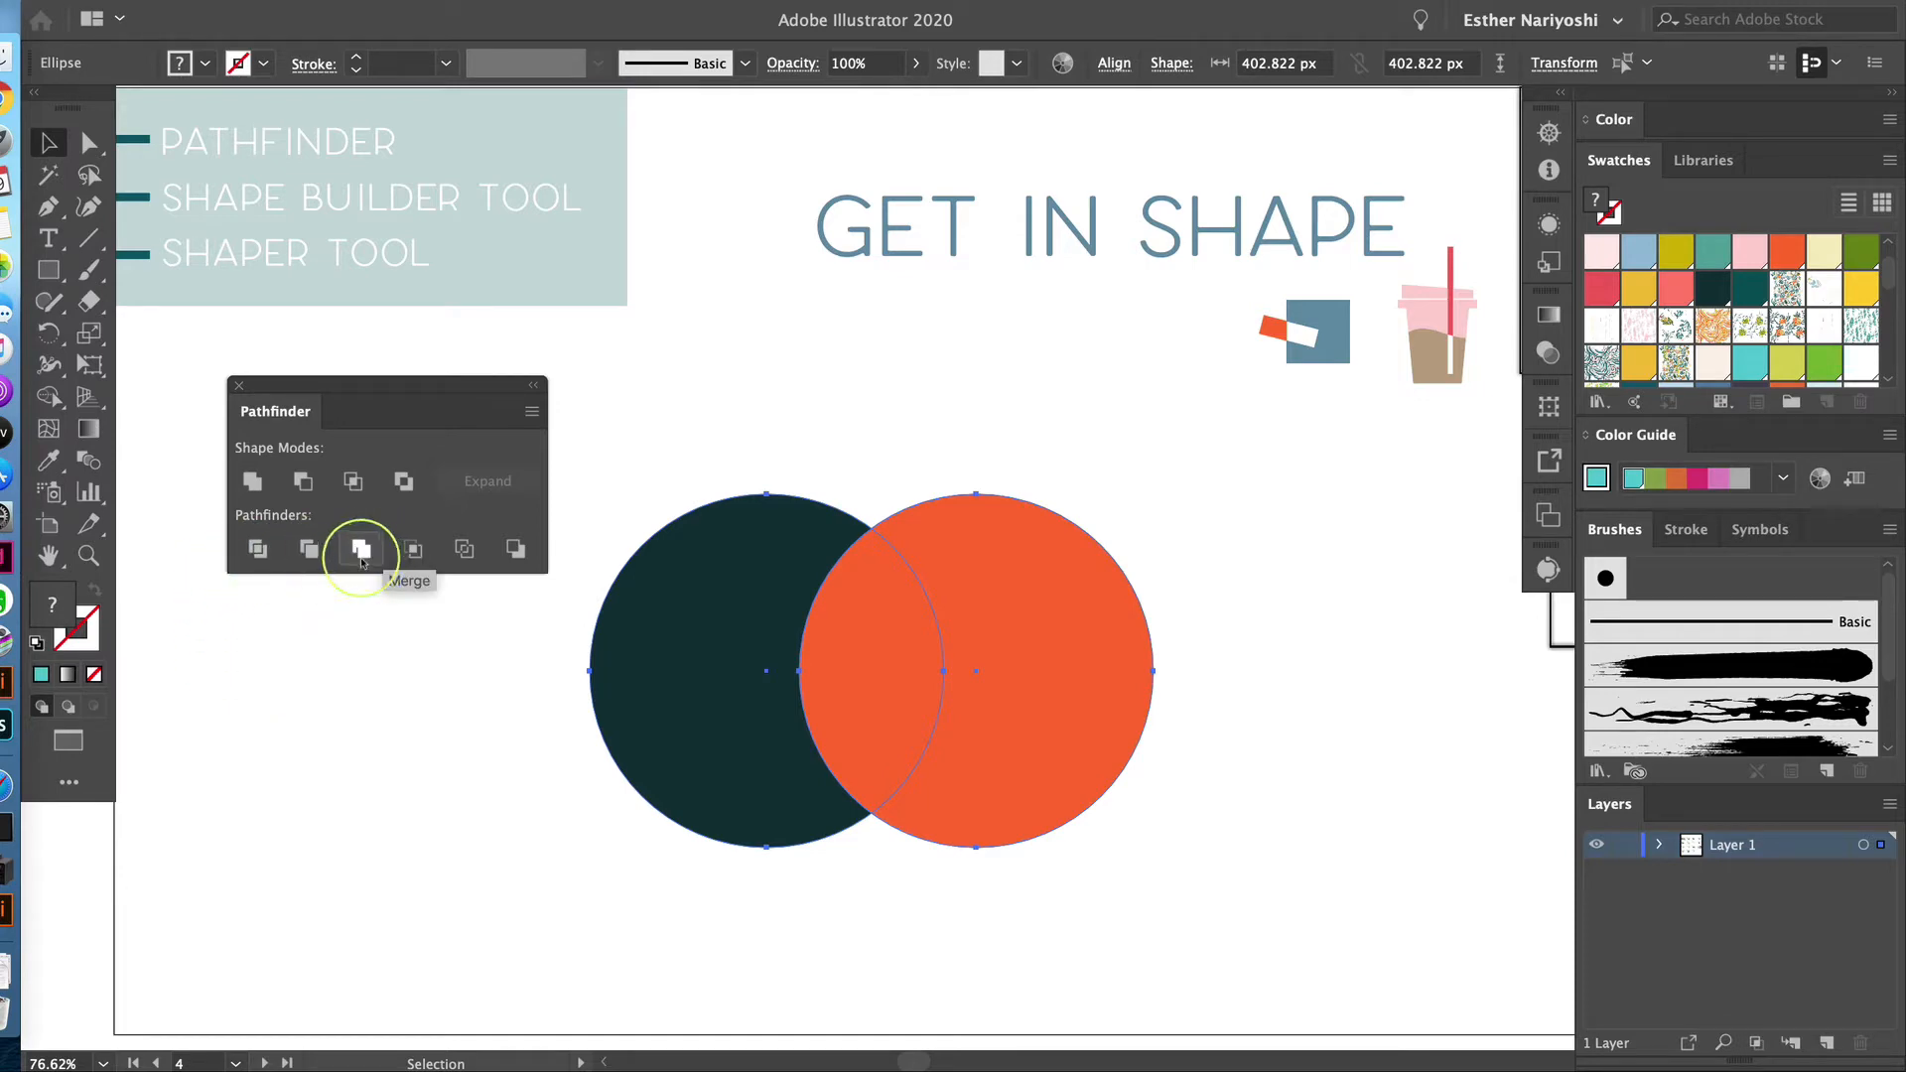
click(361, 551)
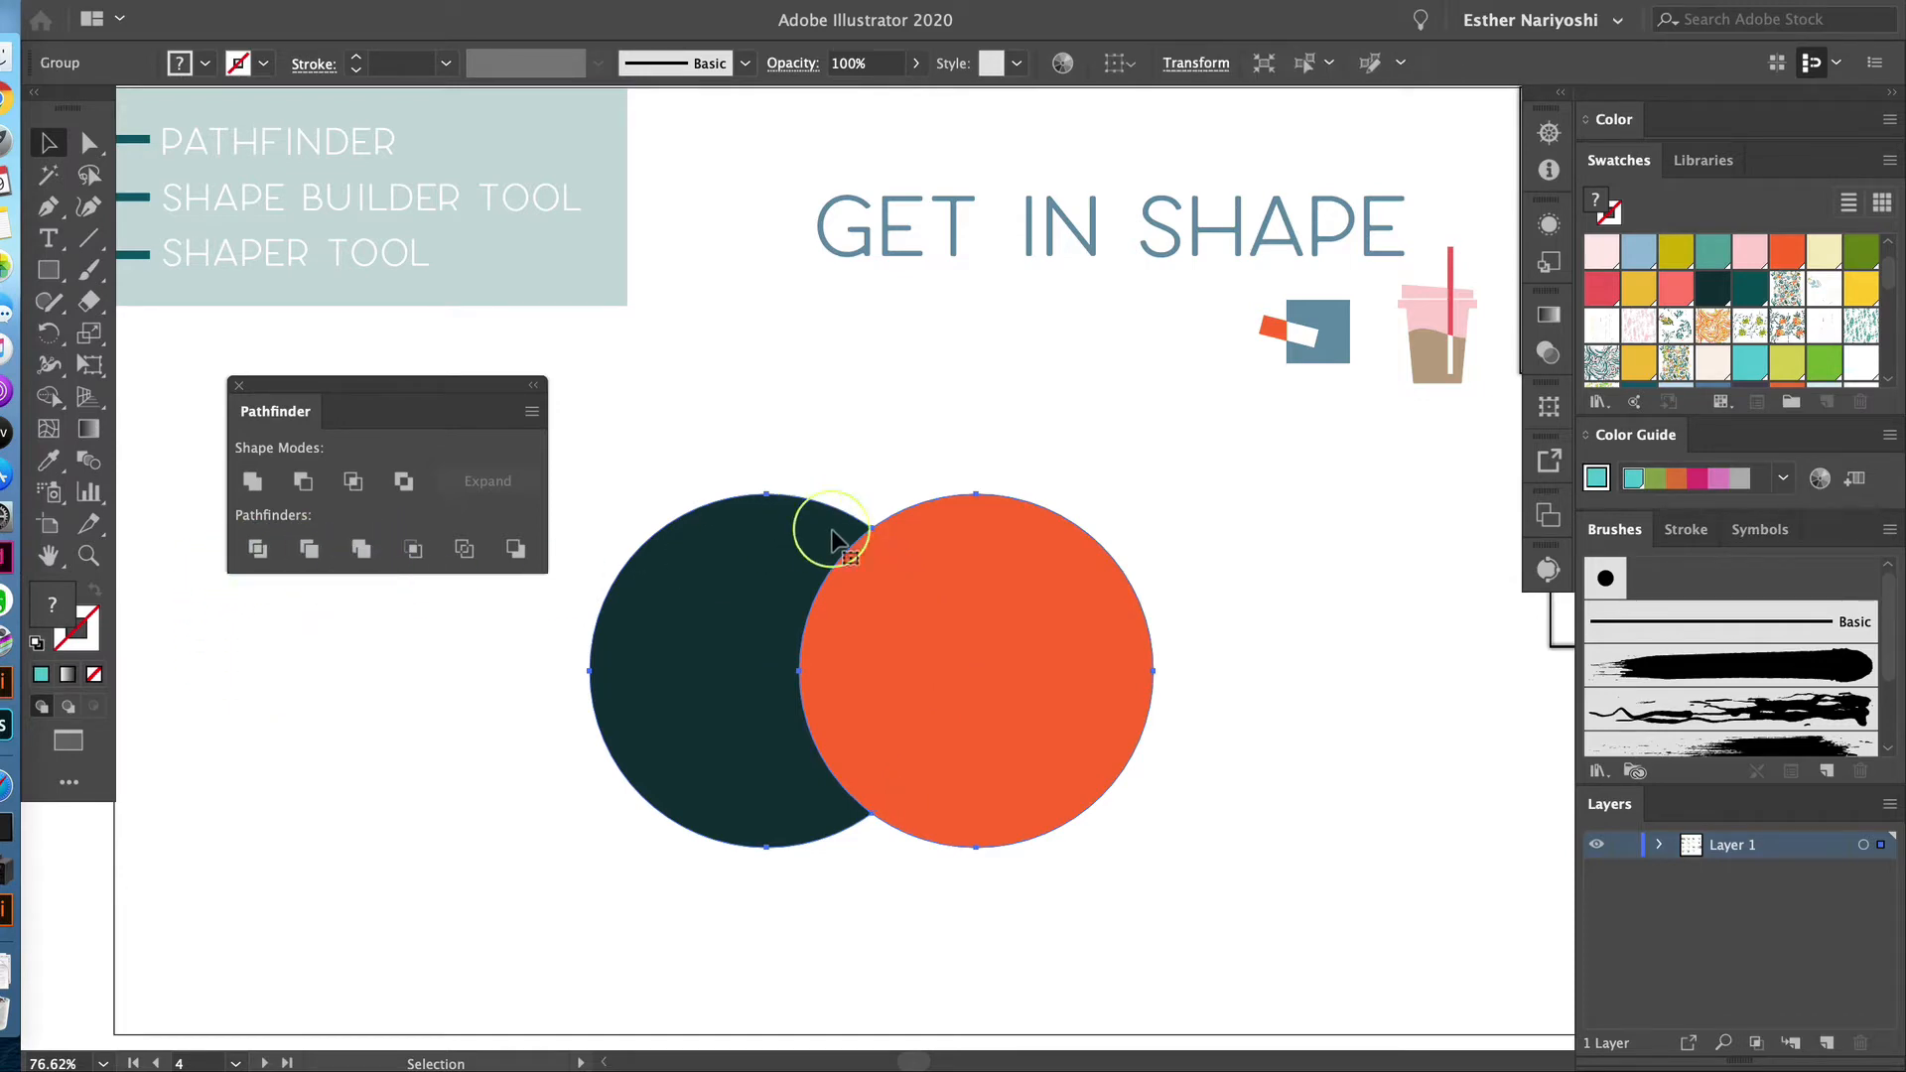
key(a)
drag(979, 568, 1012, 581)
key(ctrl+z)
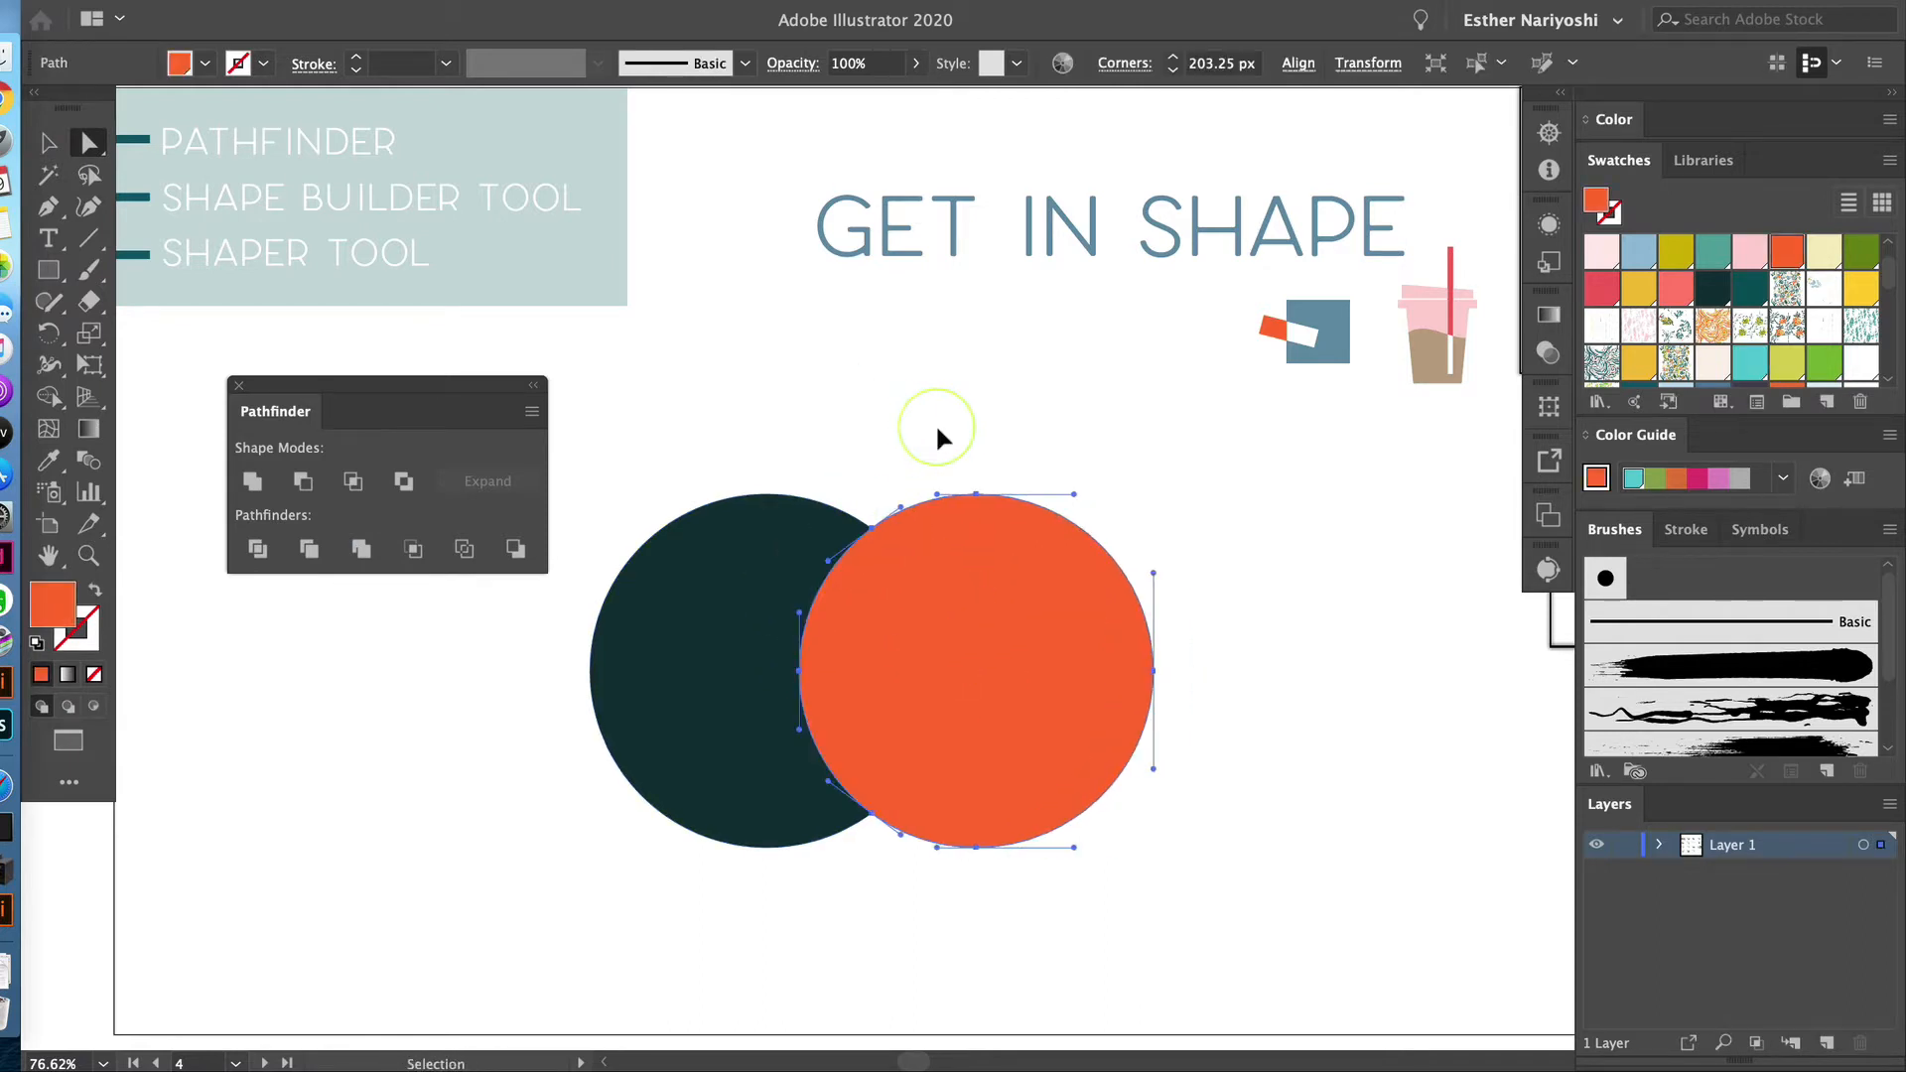
key(v)
click(942, 437)
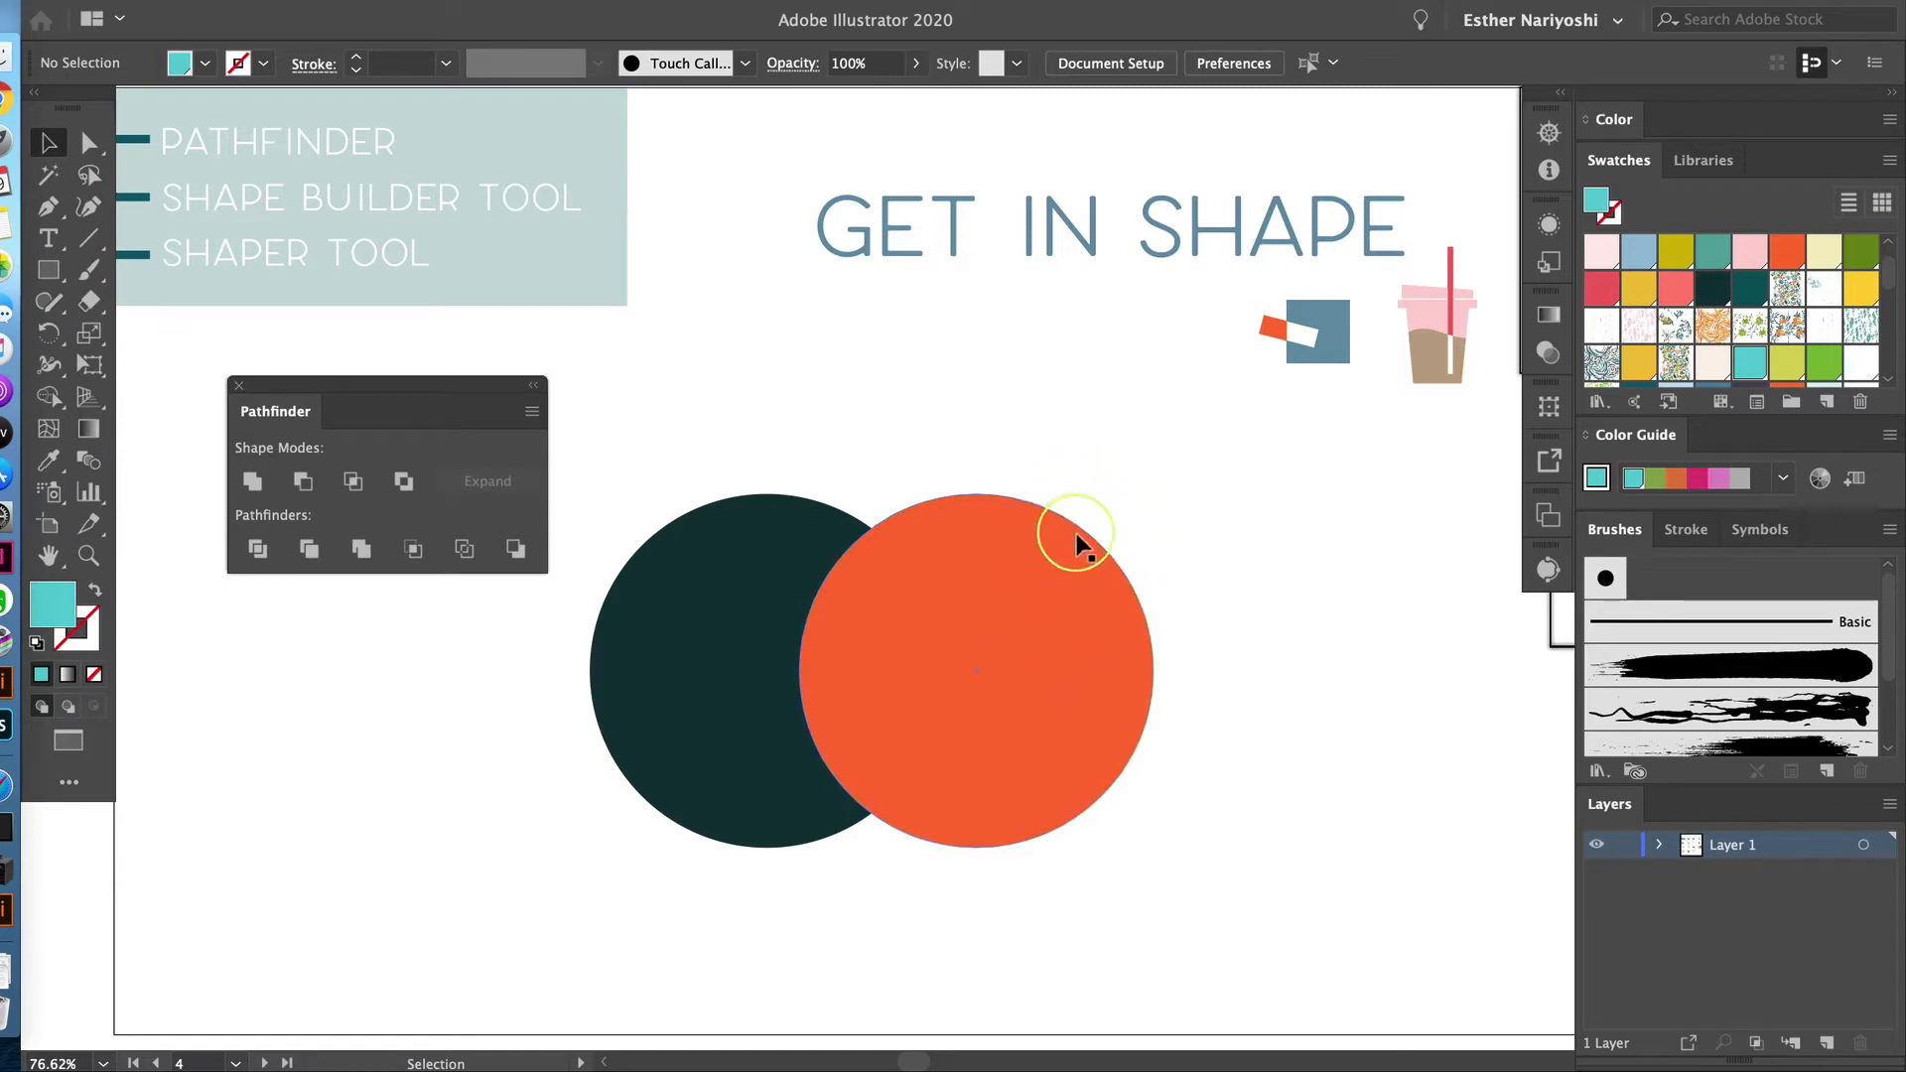
Draw a square overlapping the orange circle's upper-right edge and fill it with the same orange as the circle
key(m)
drag(1012, 451, 1158, 626)
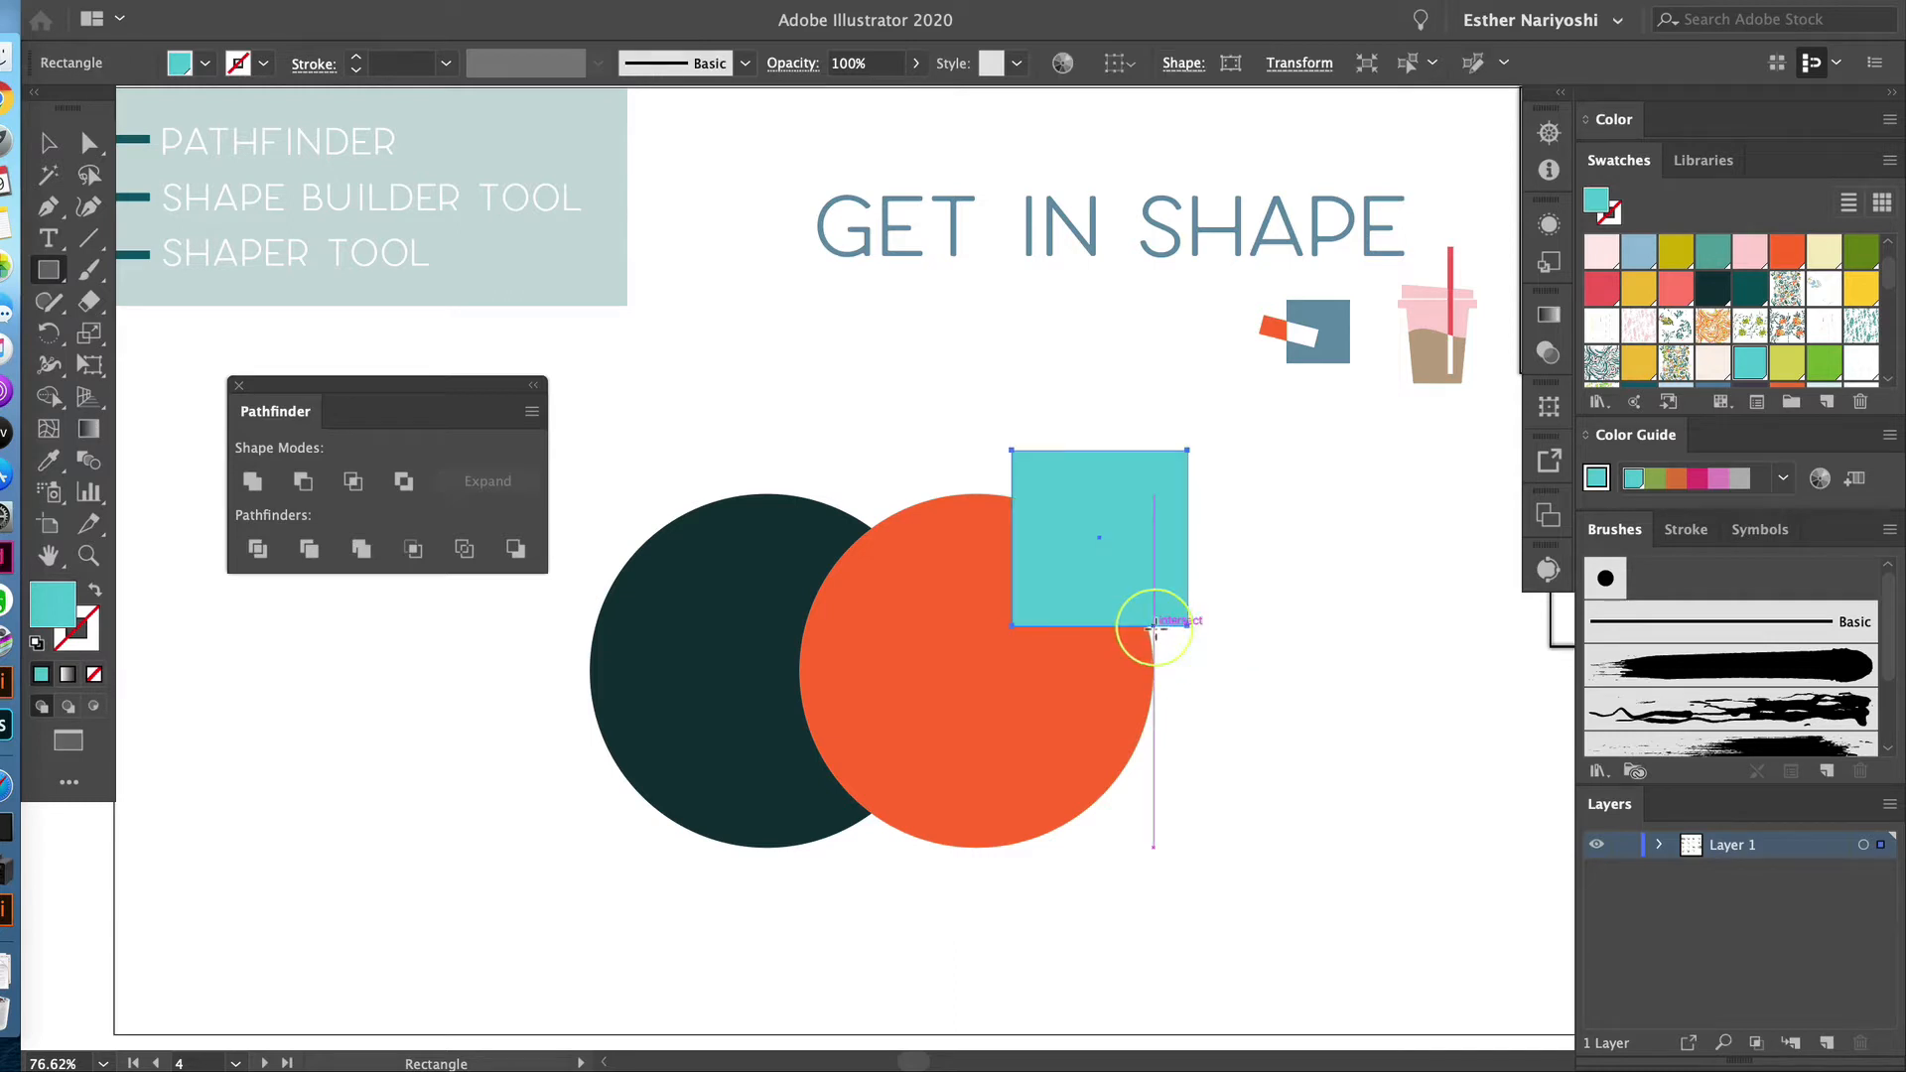
key(i)
click(1043, 682)
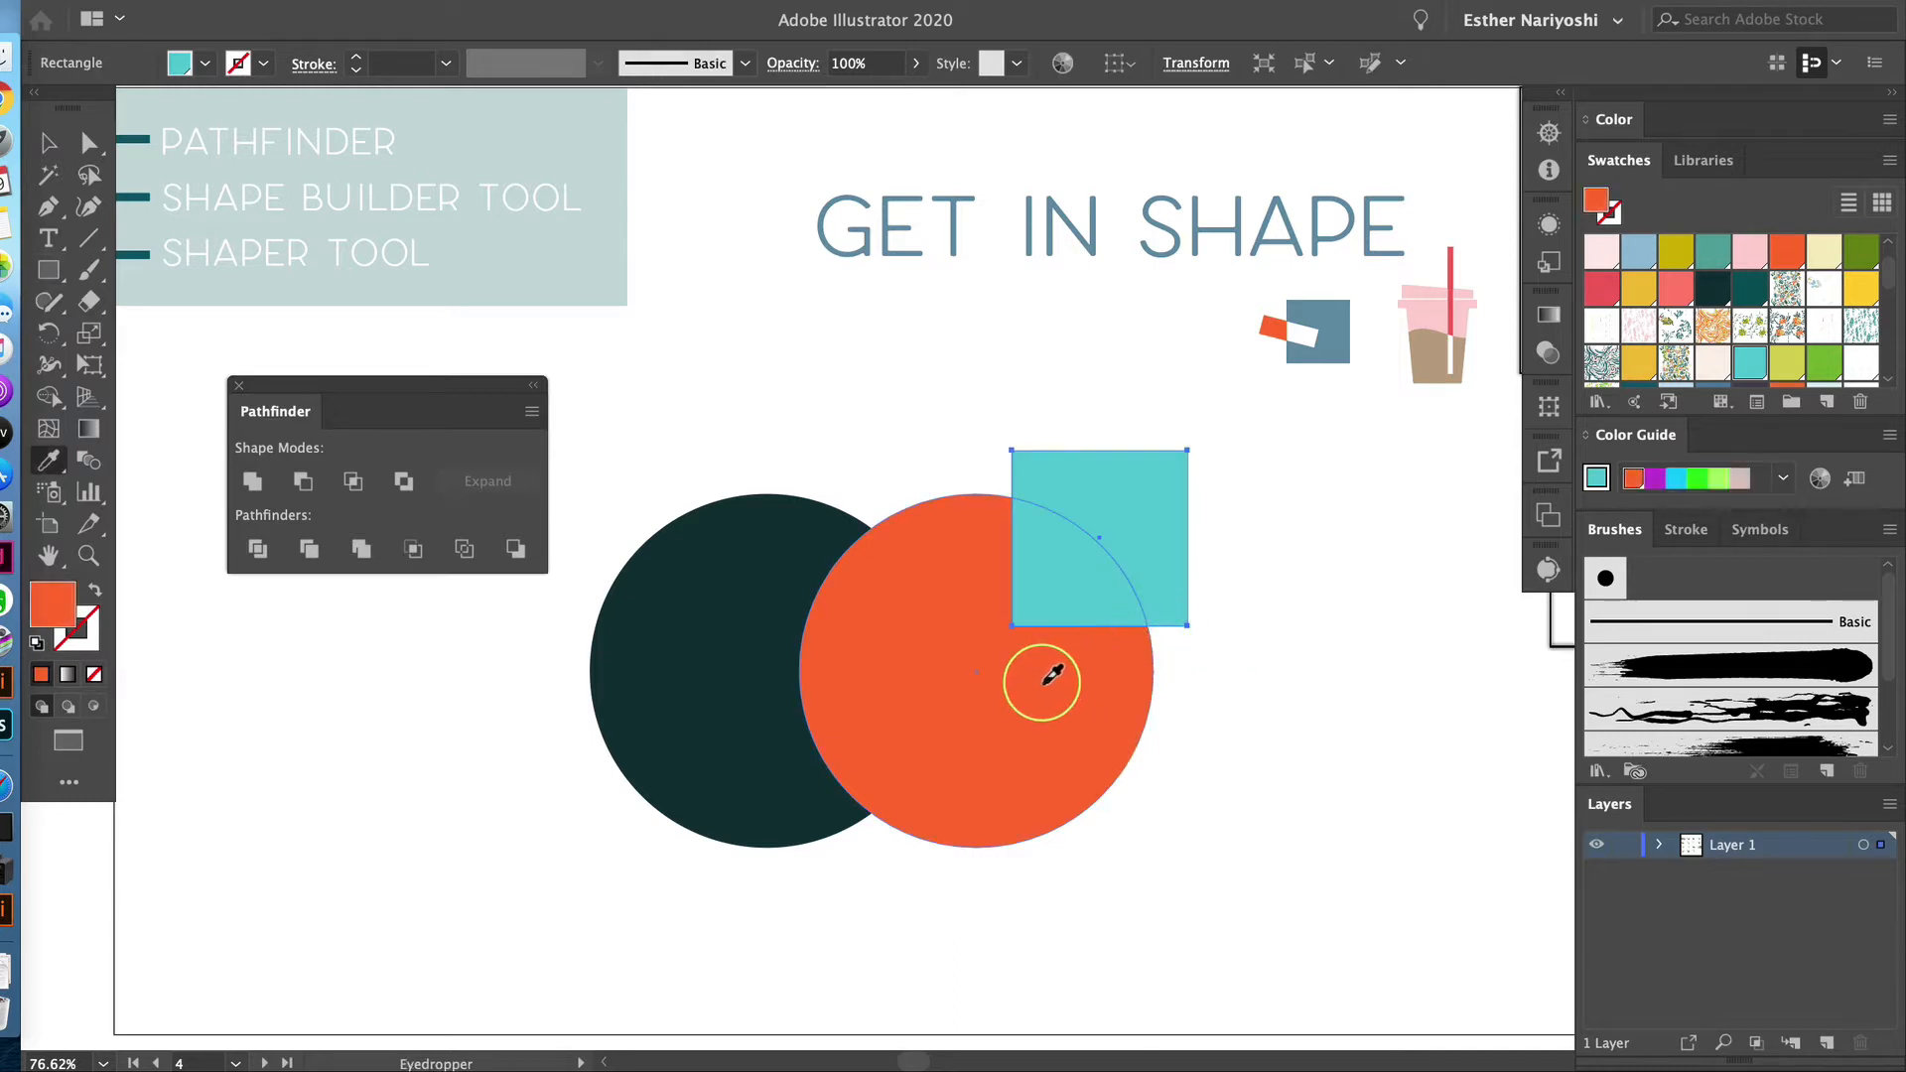
key(v)
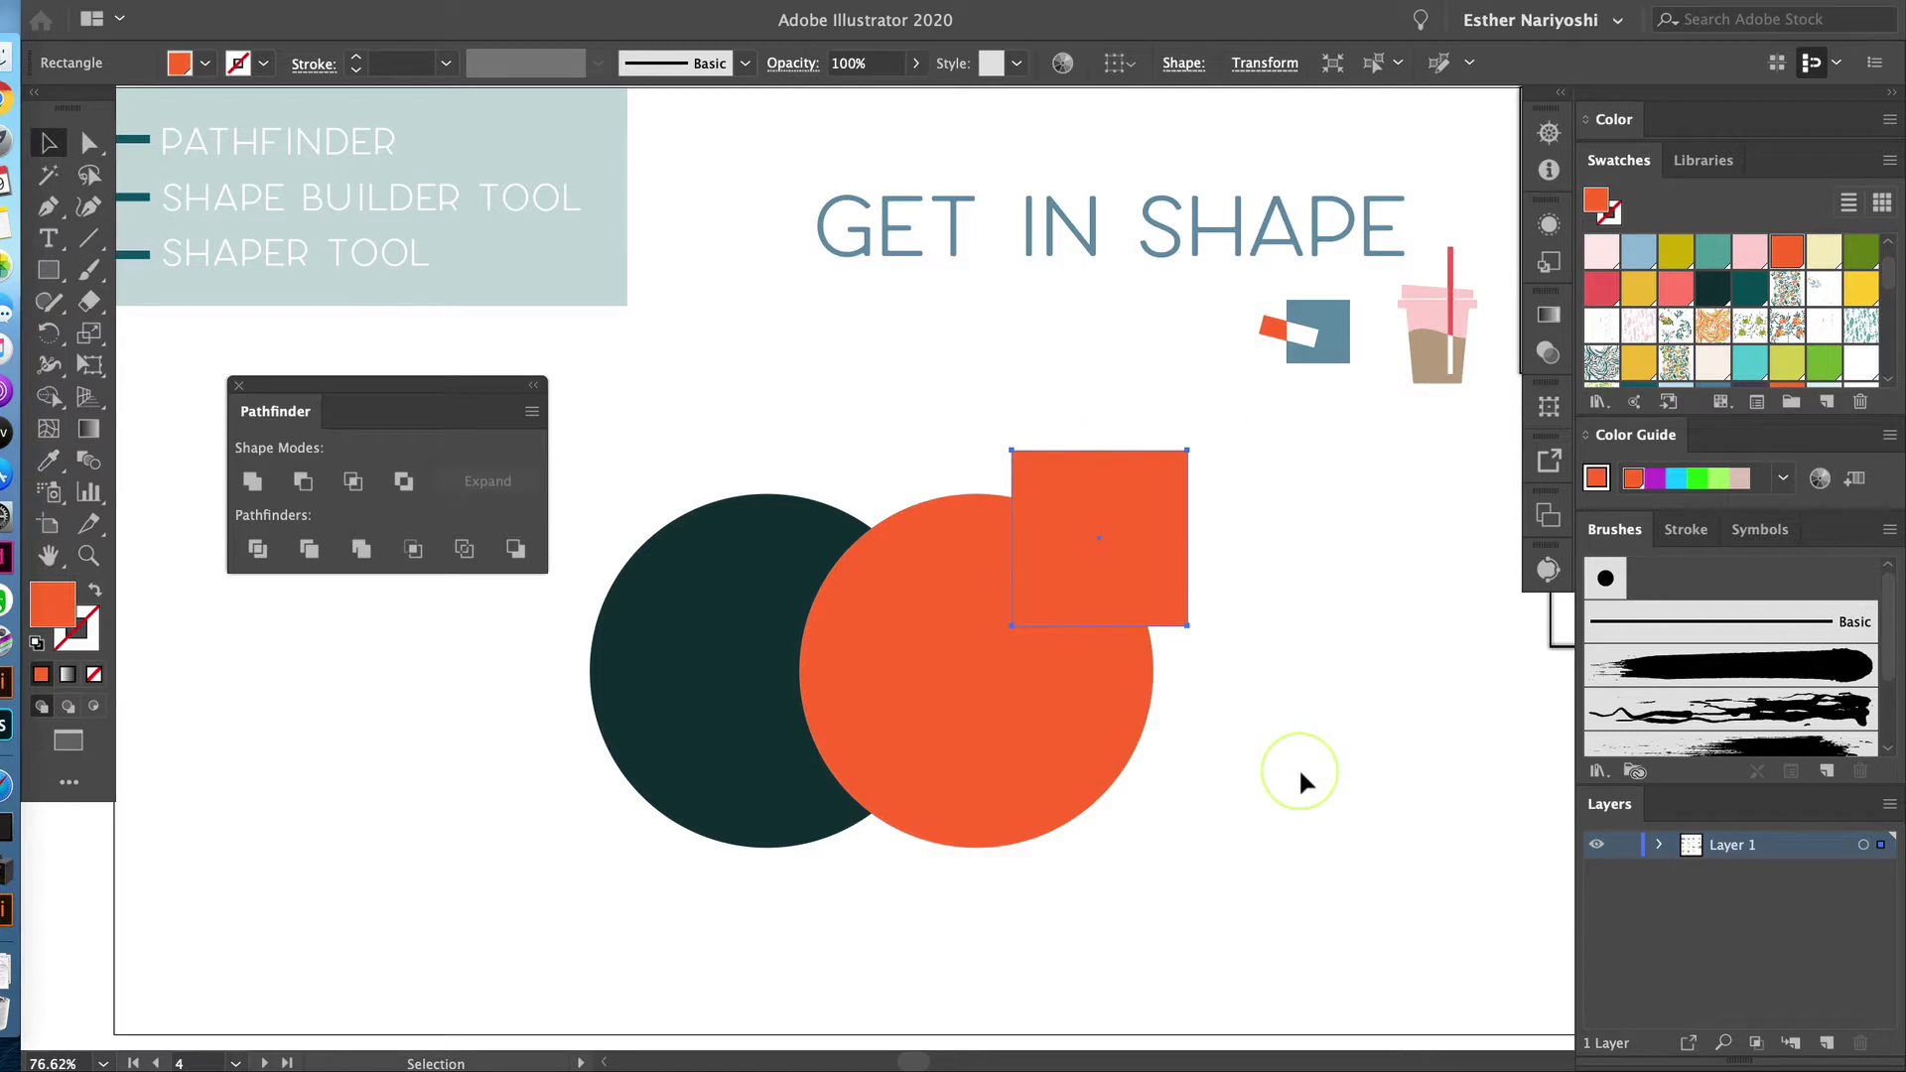
click(1299, 779)
Apply Pathfinder Merge to both circles and the square, and shift the merged orange shape slightly to the right
drag(1355, 877, 725, 471)
click(359, 550)
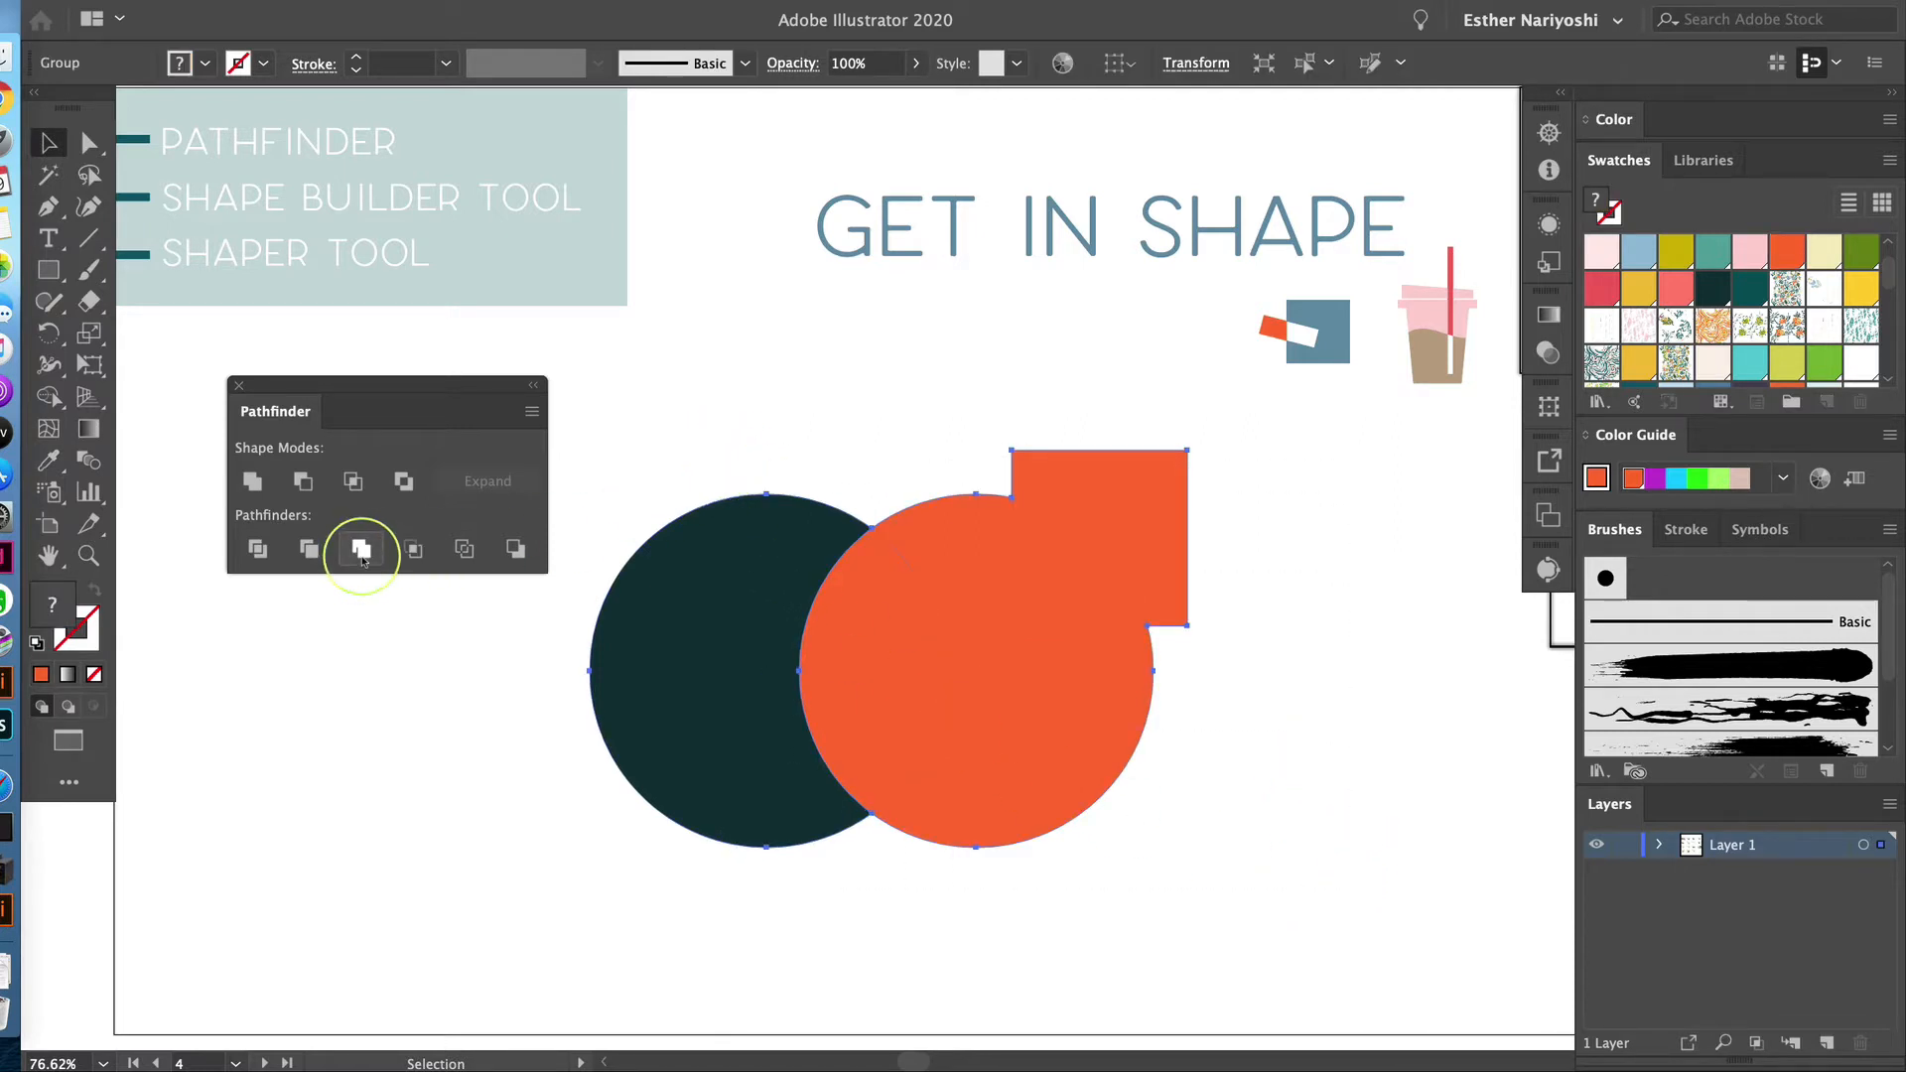
click(1230, 681)
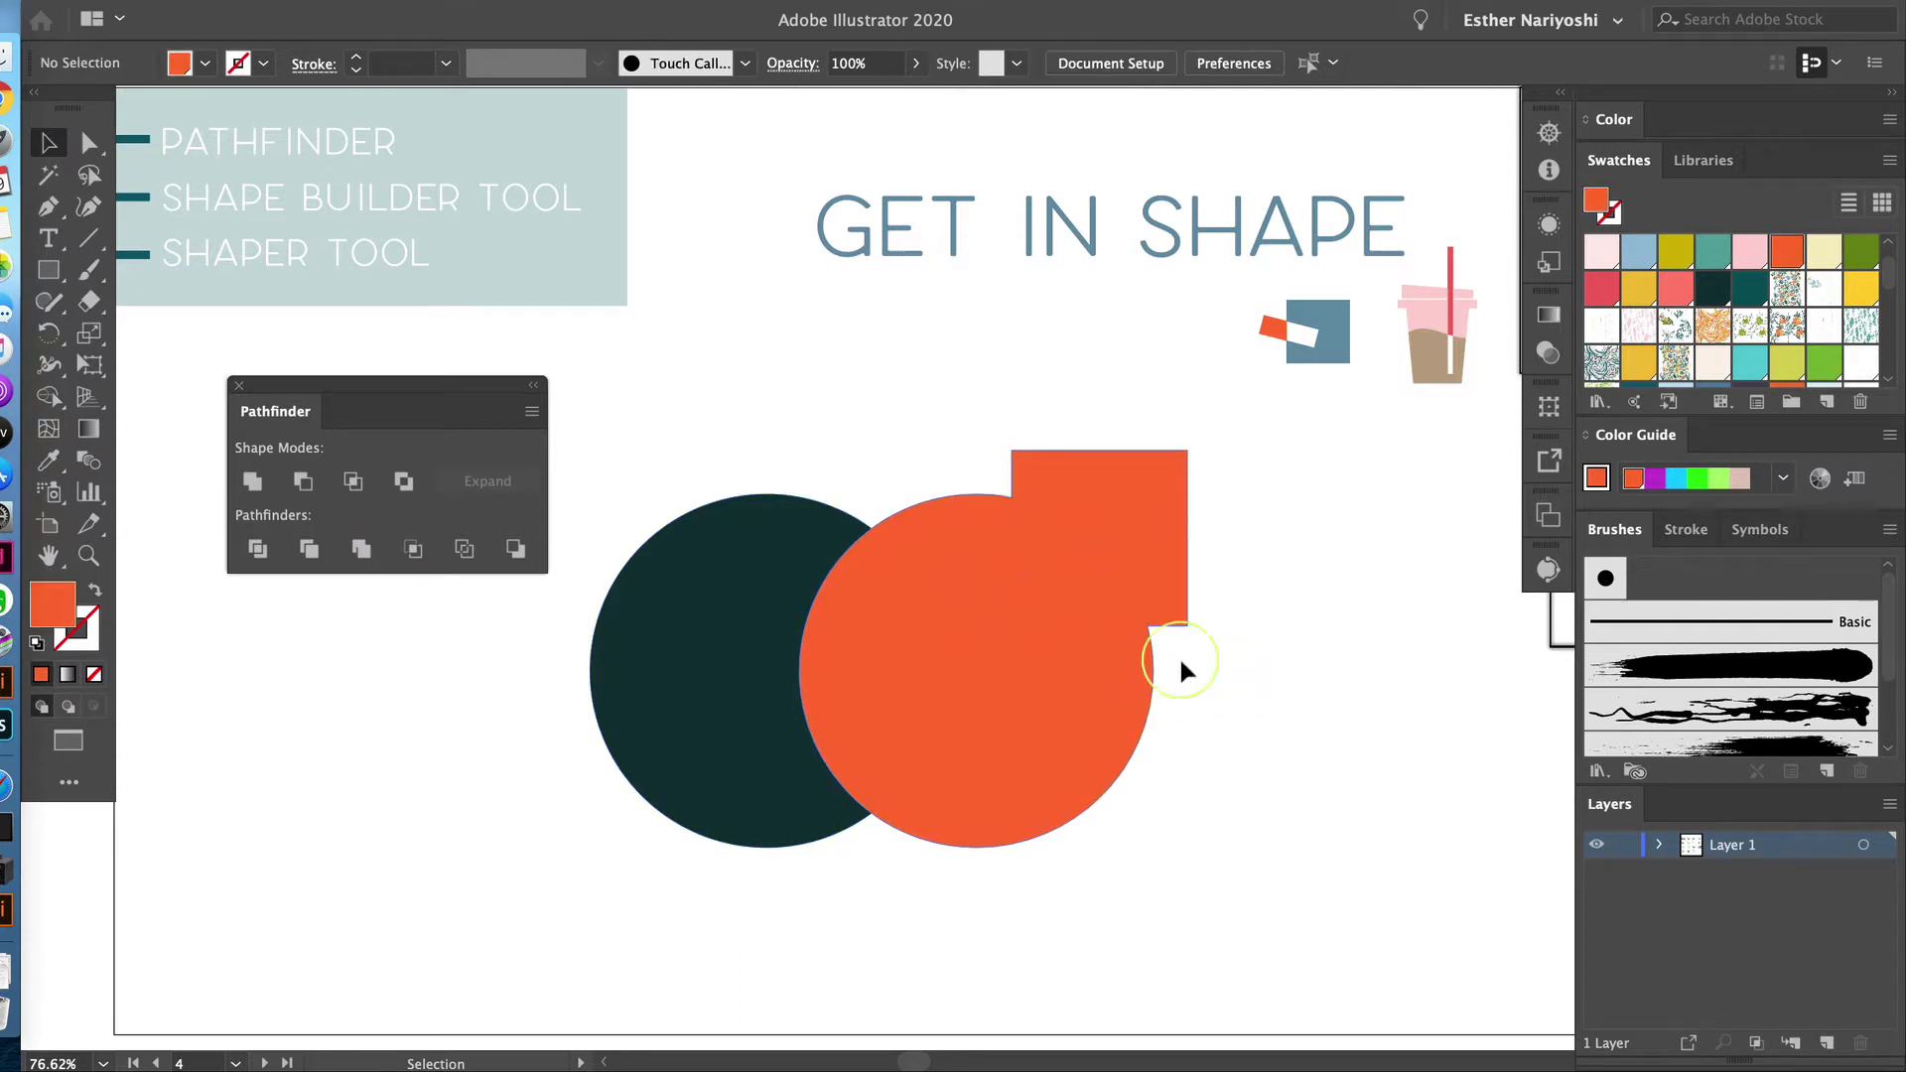
key(a)
drag(1014, 573, 1038, 573)
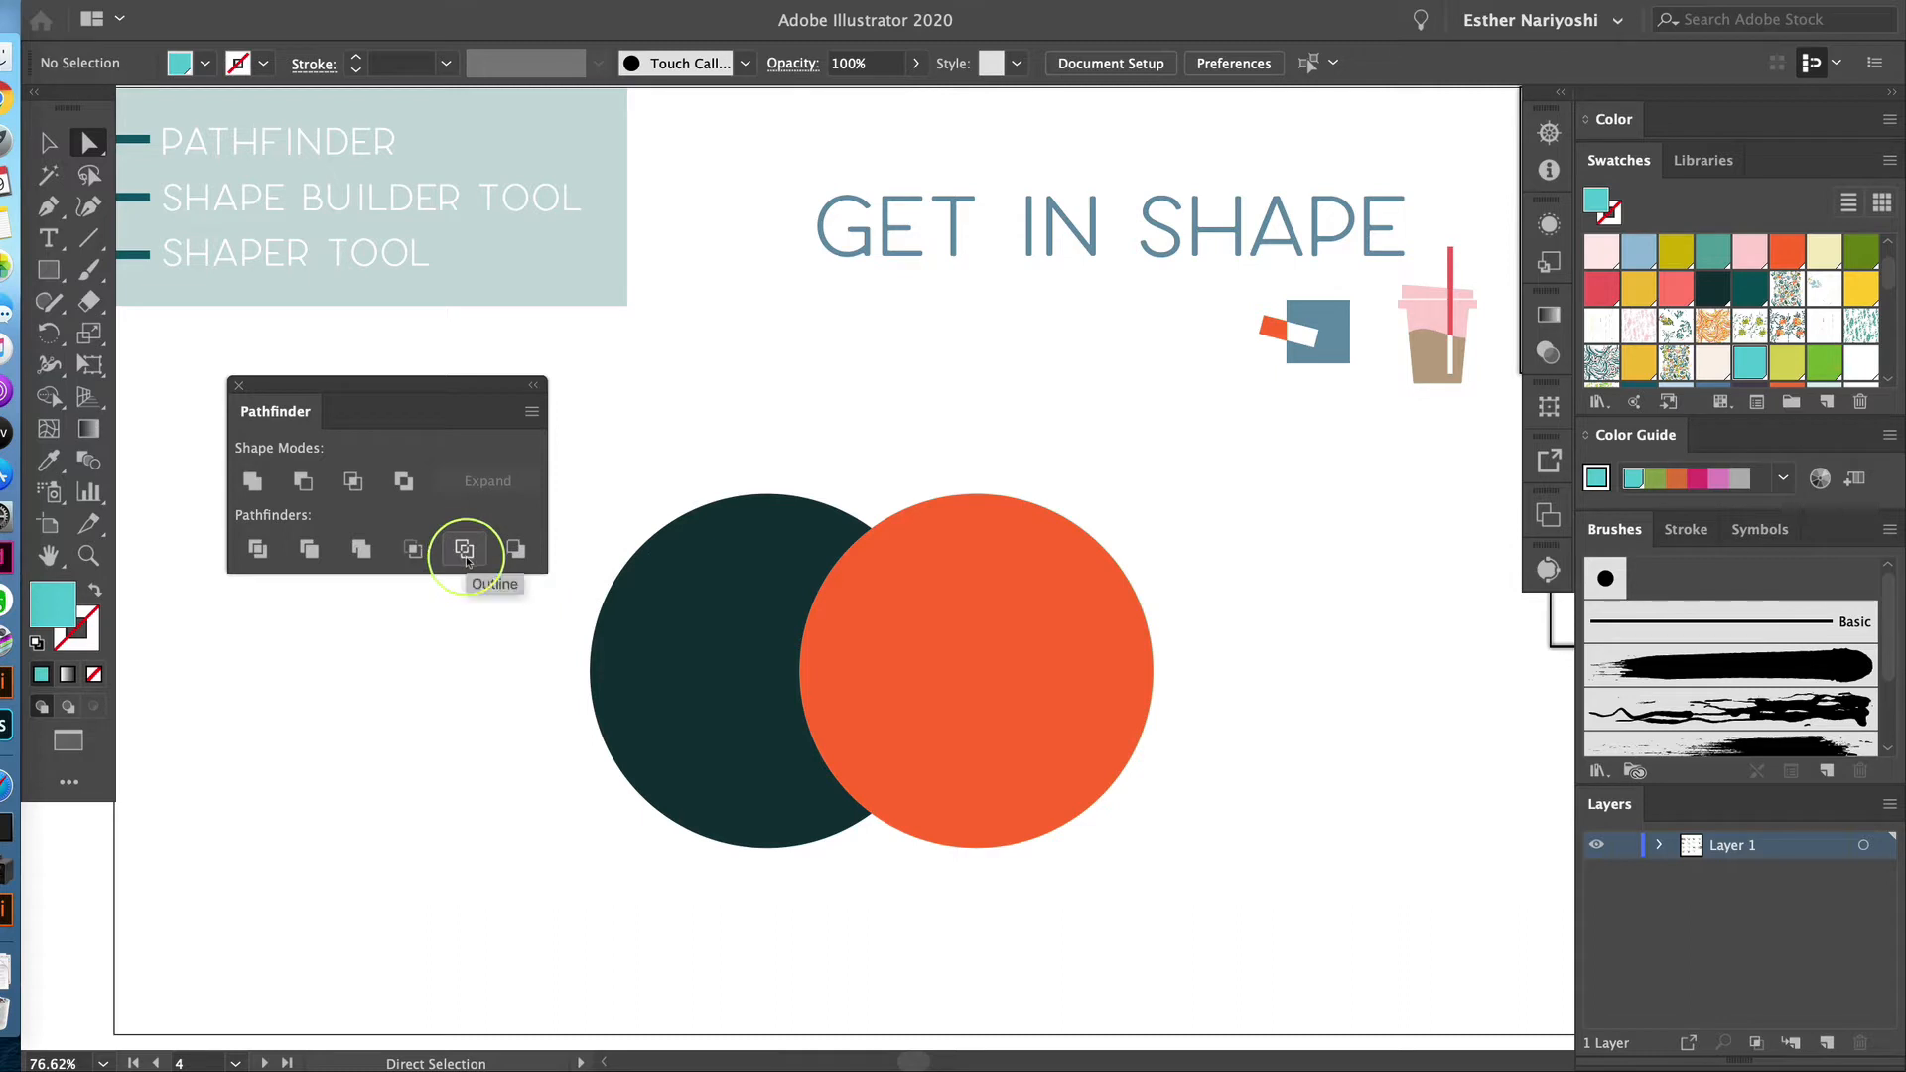
Convert the two overlapping circles to outlines with Pathfinder Outline and deselect the result
key(v)
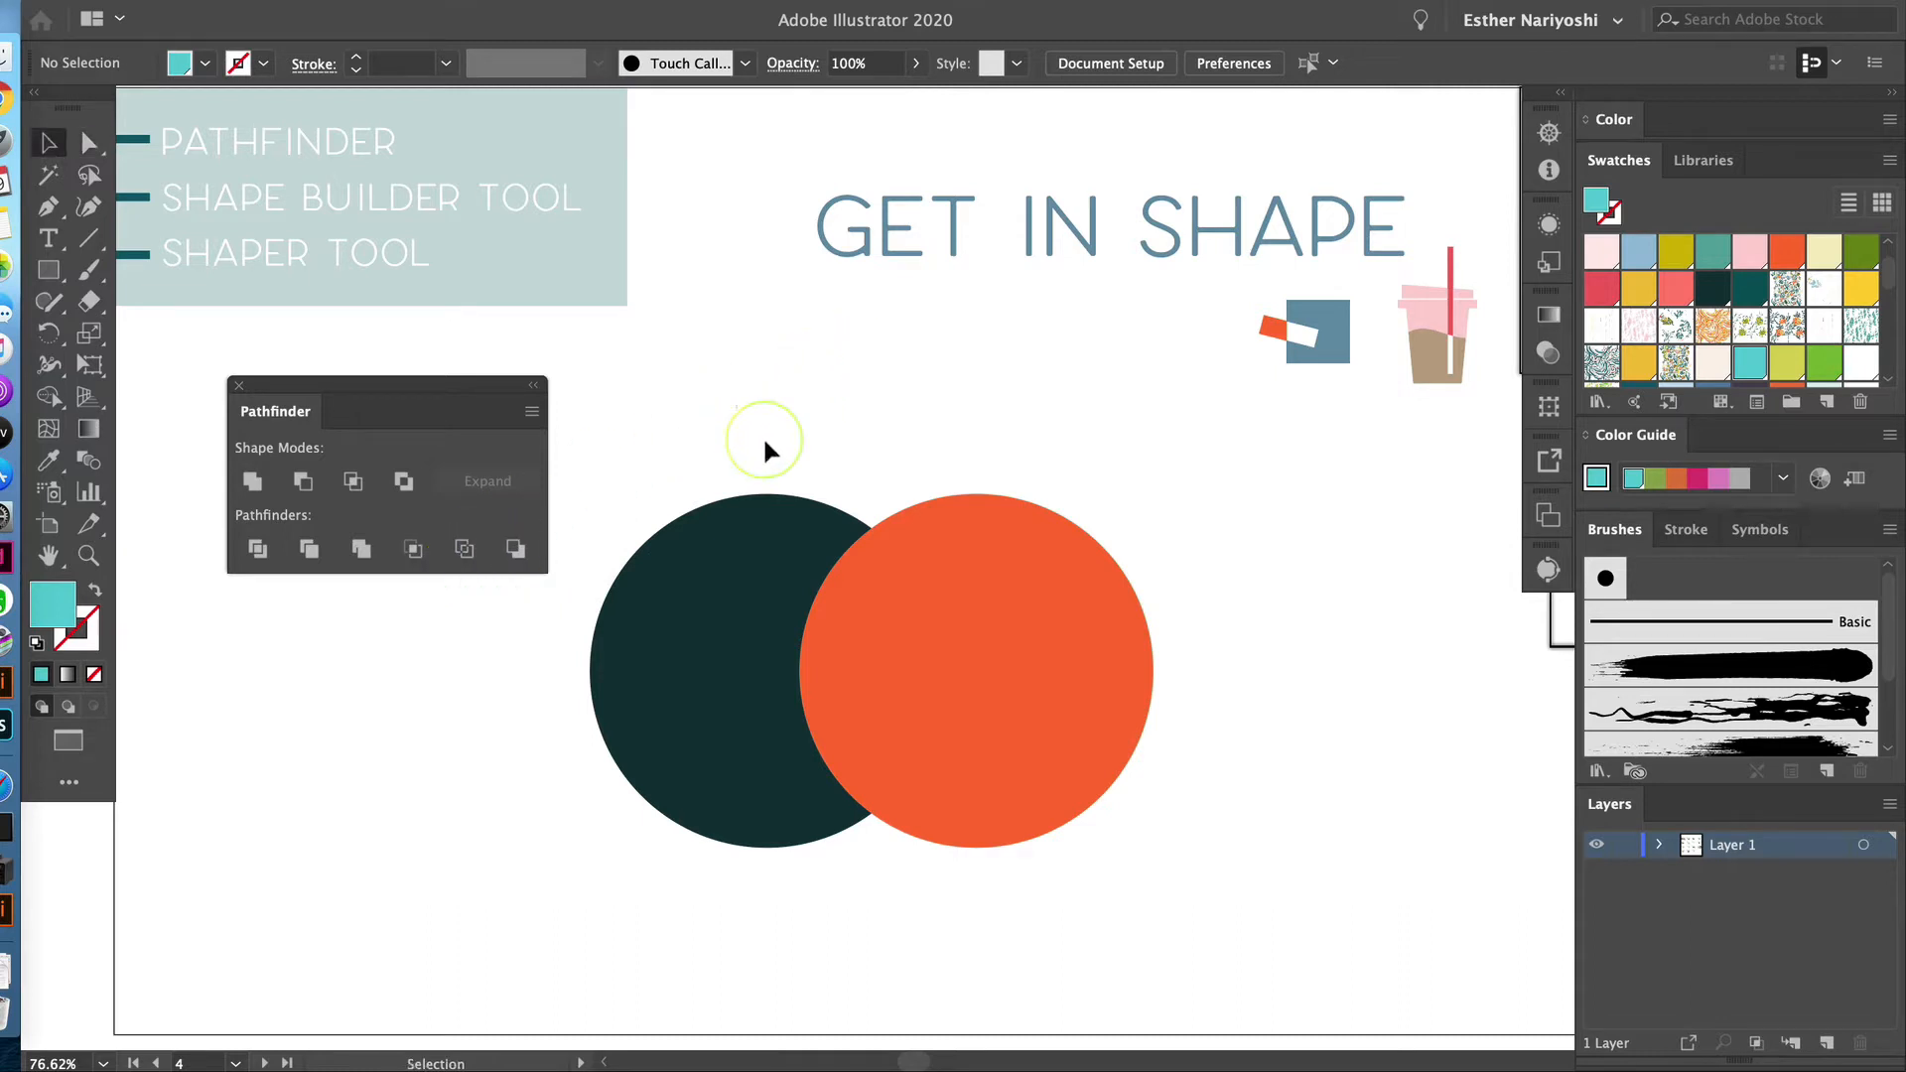
drag(766, 439, 959, 652)
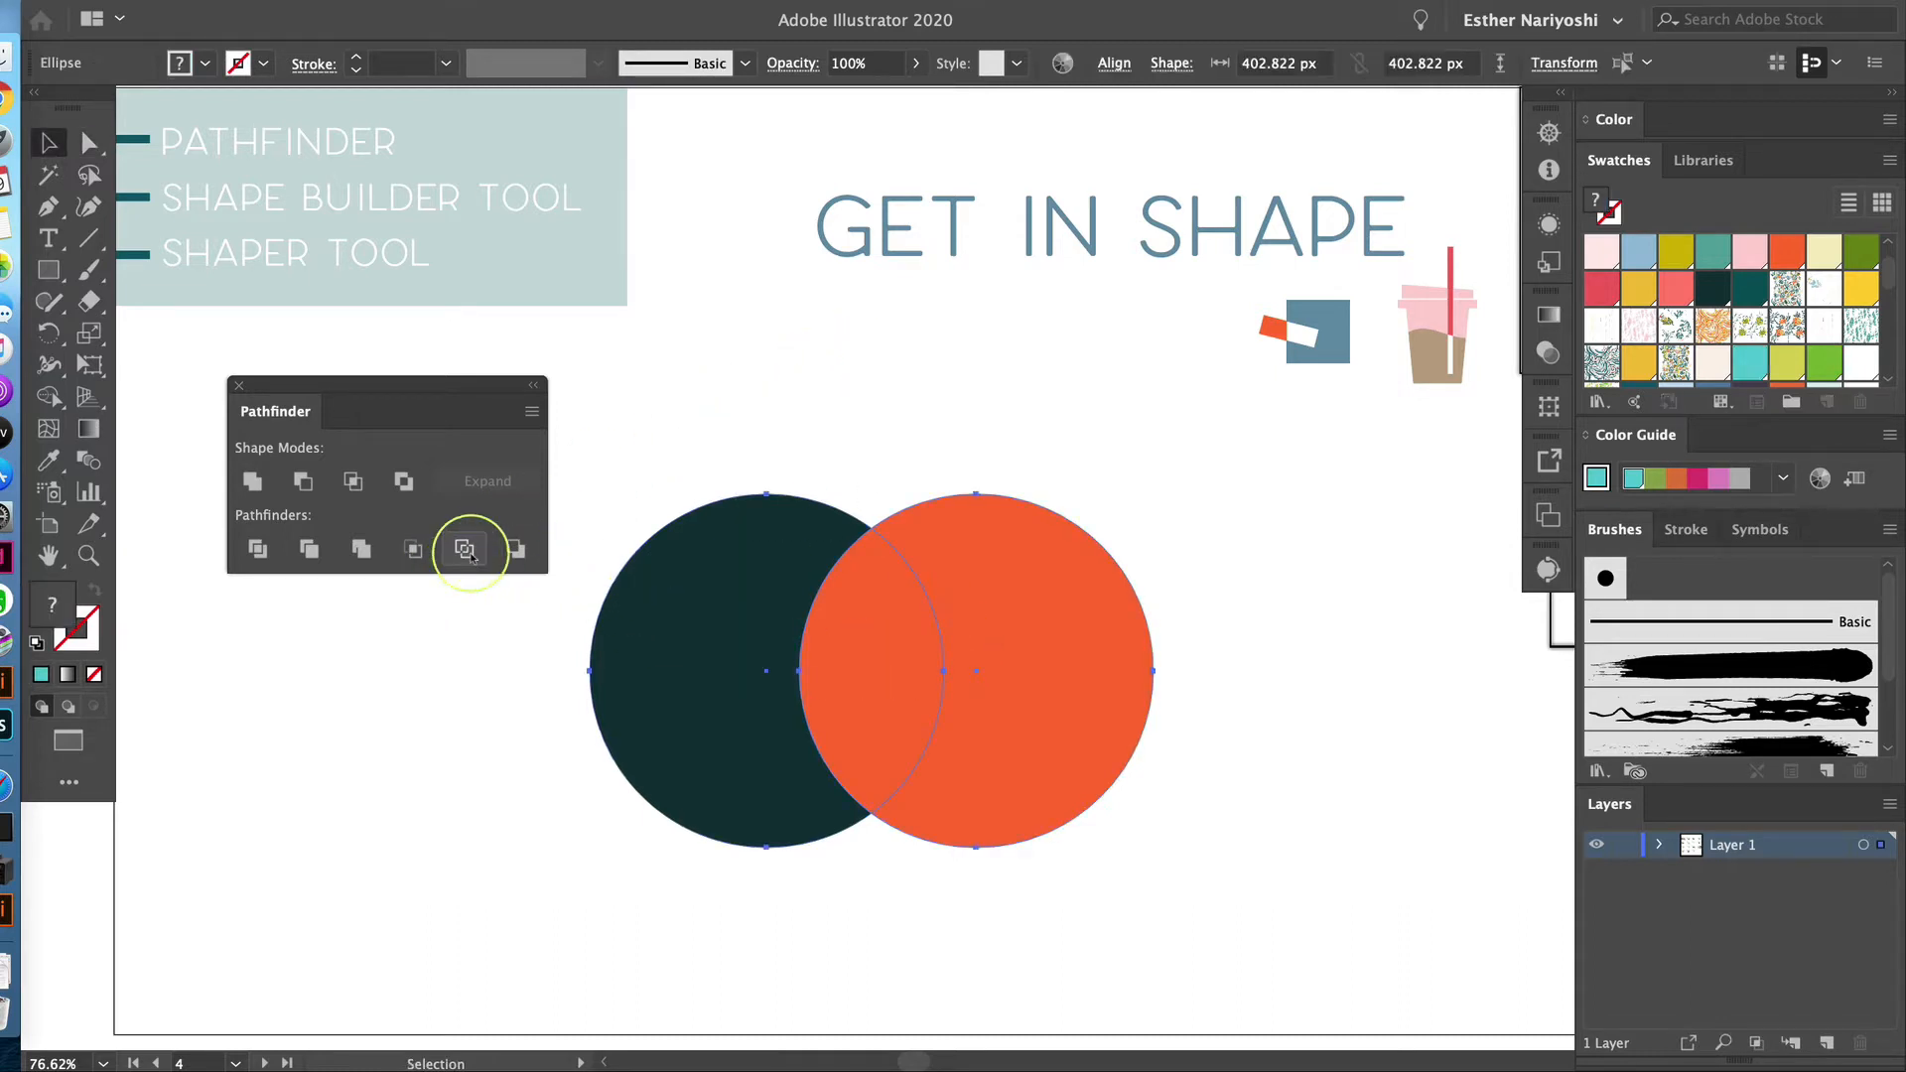
click(465, 549)
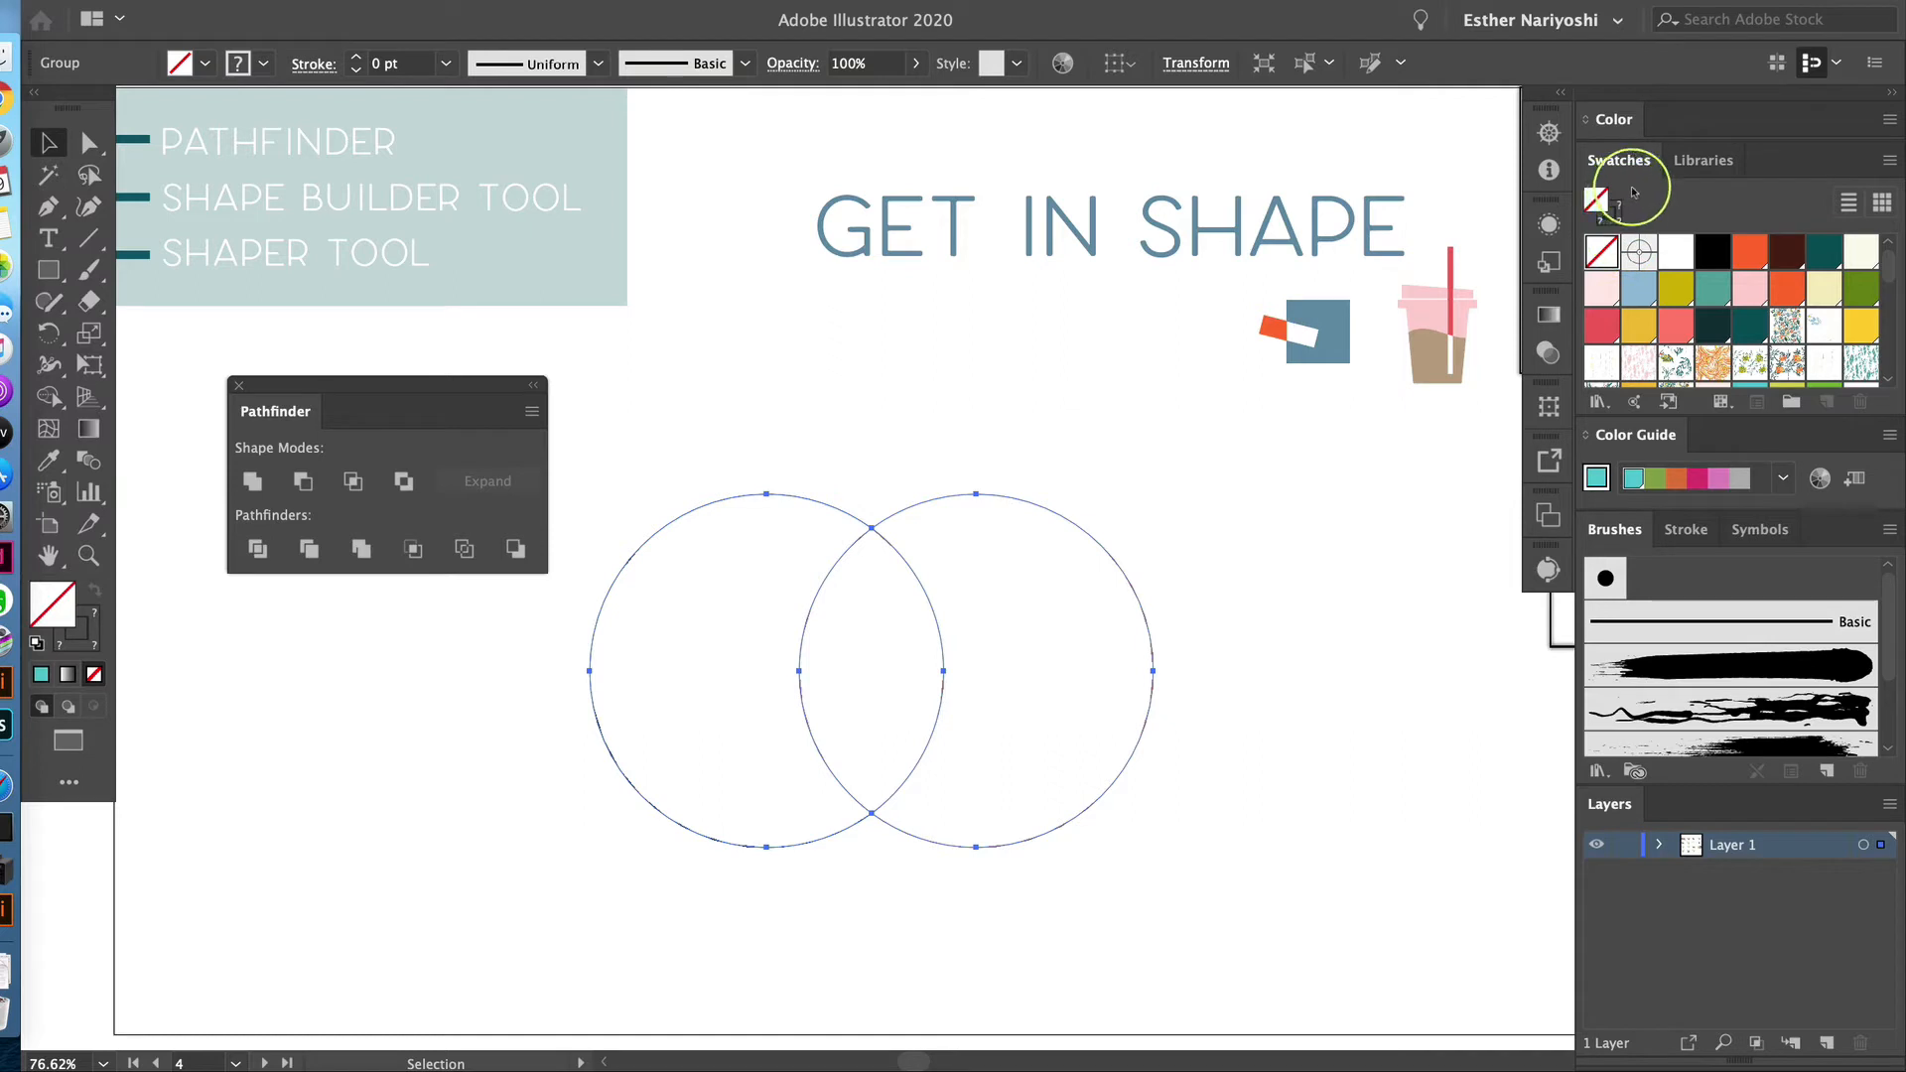
click(1304, 819)
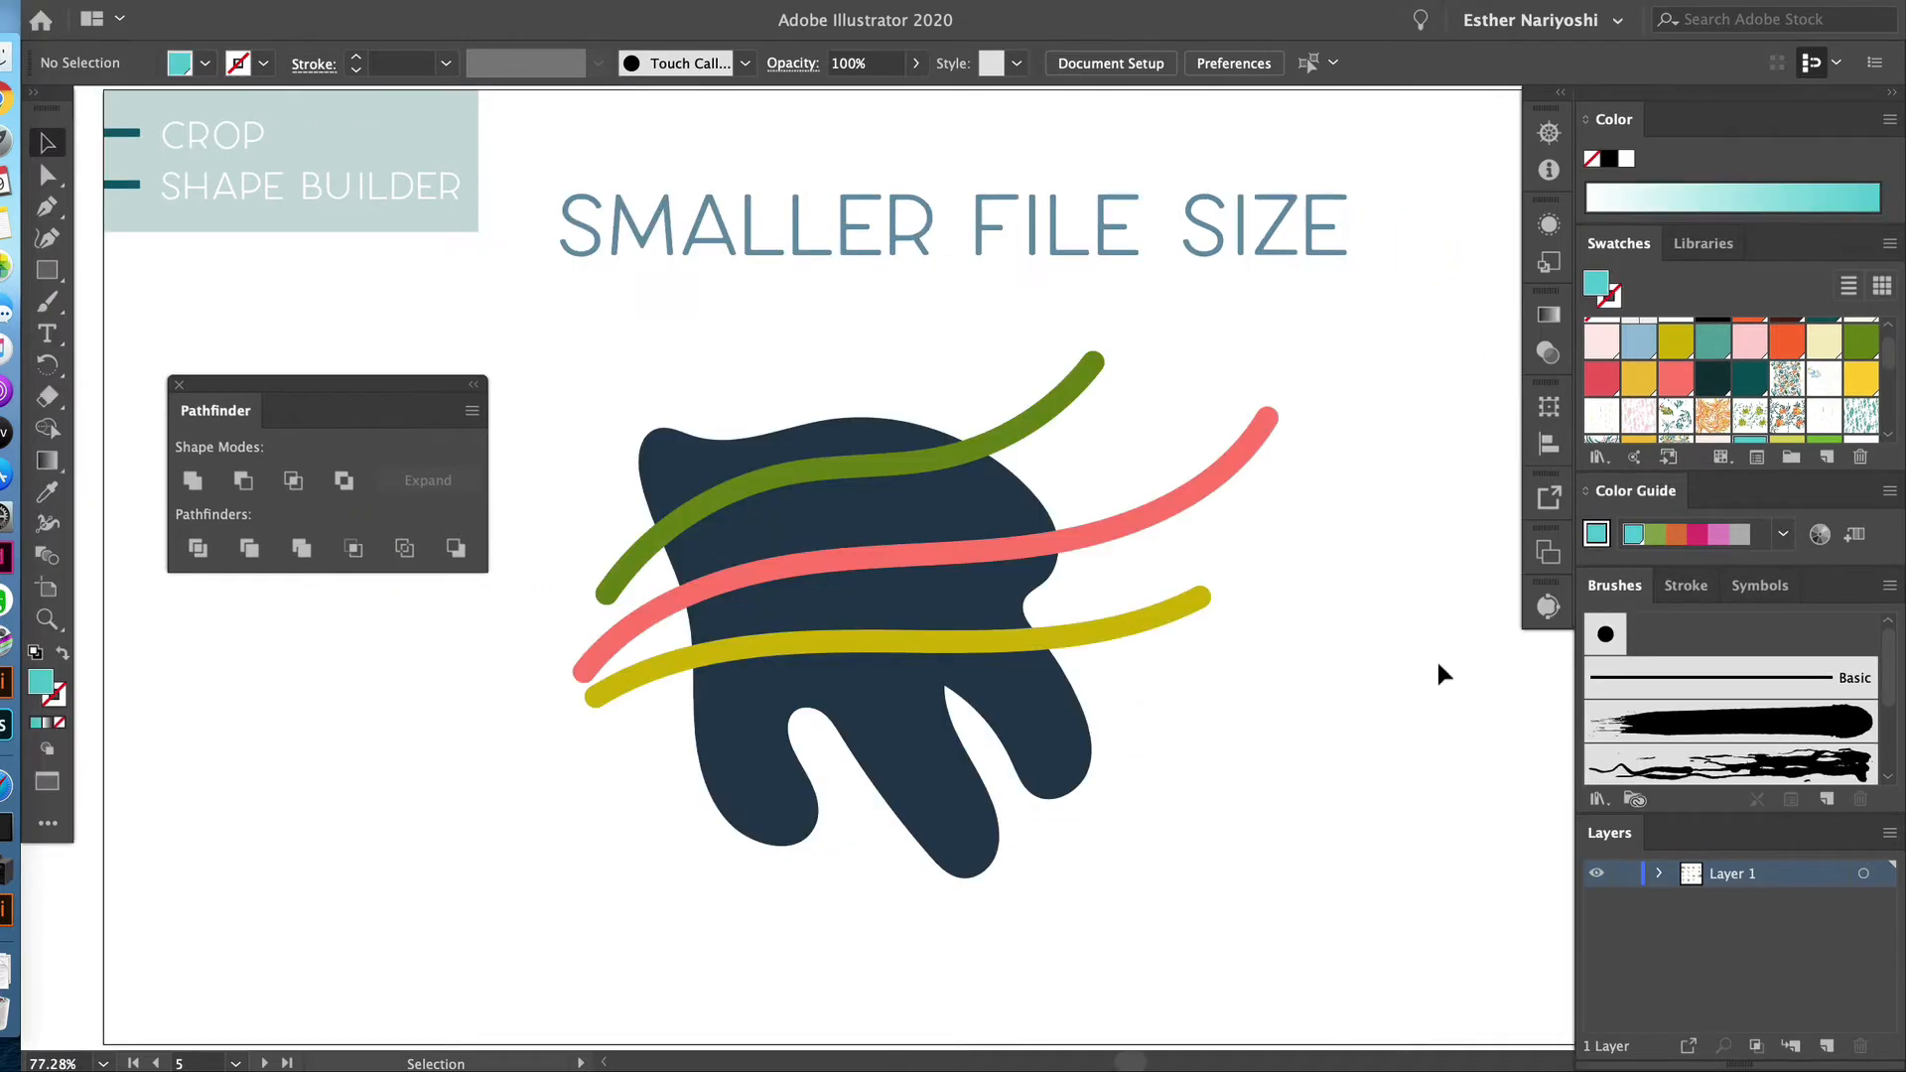
click(1443, 674)
click(1034, 747)
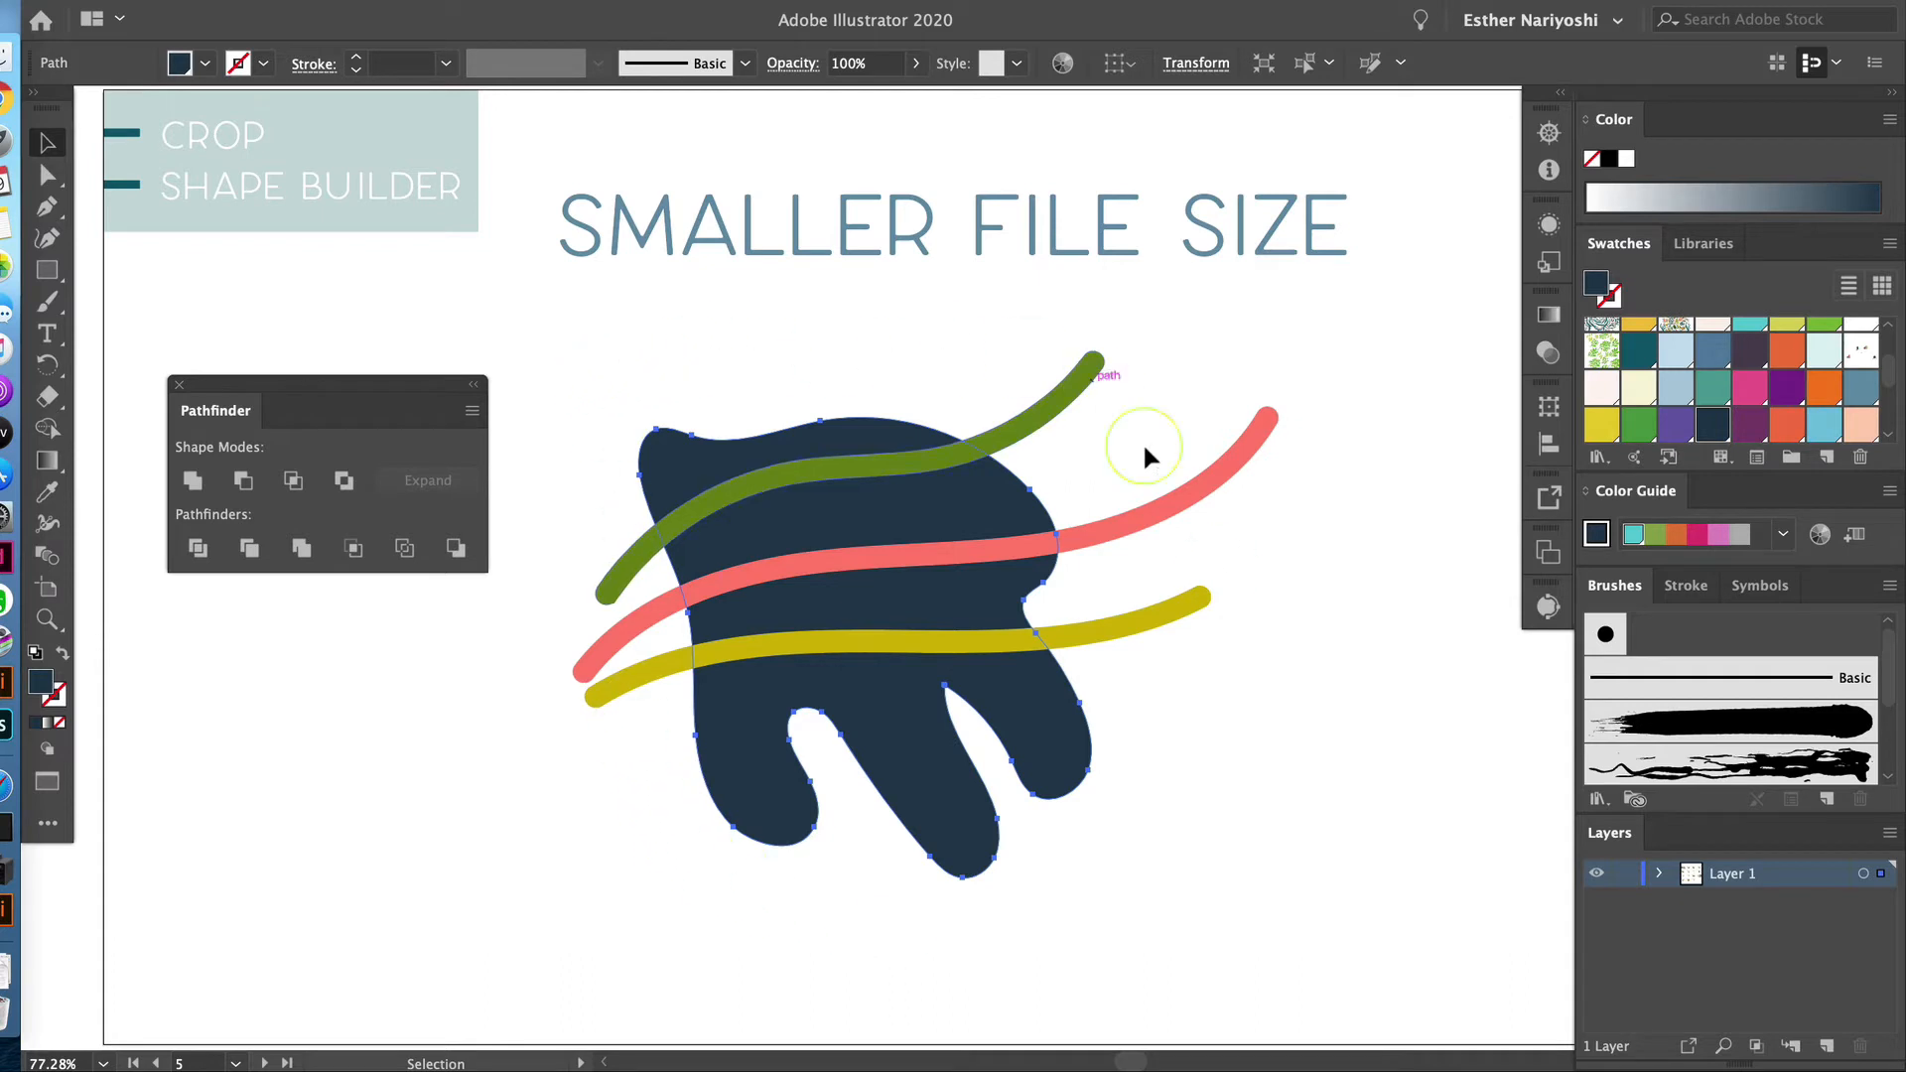
click(1278, 785)
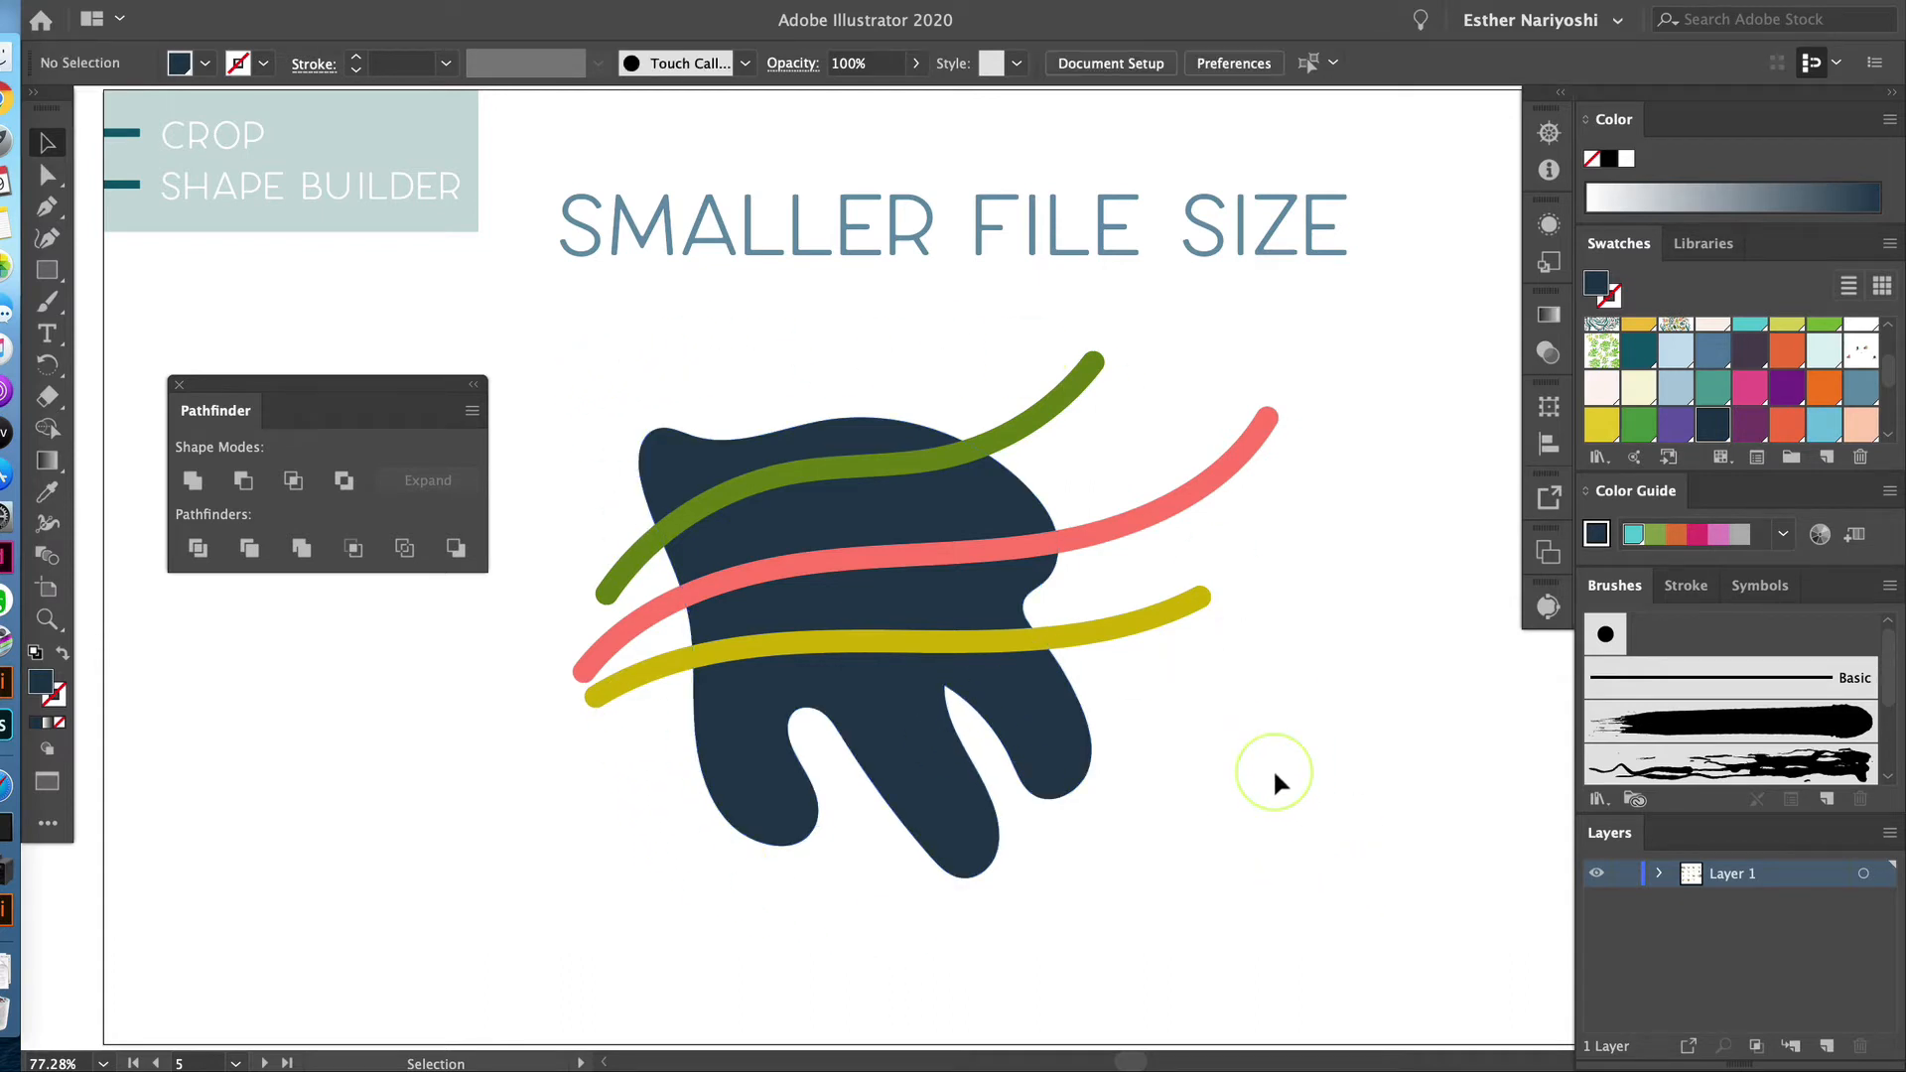
Try a regular paste of the dark blob's copy and undo the pasted shape
click(1028, 710)
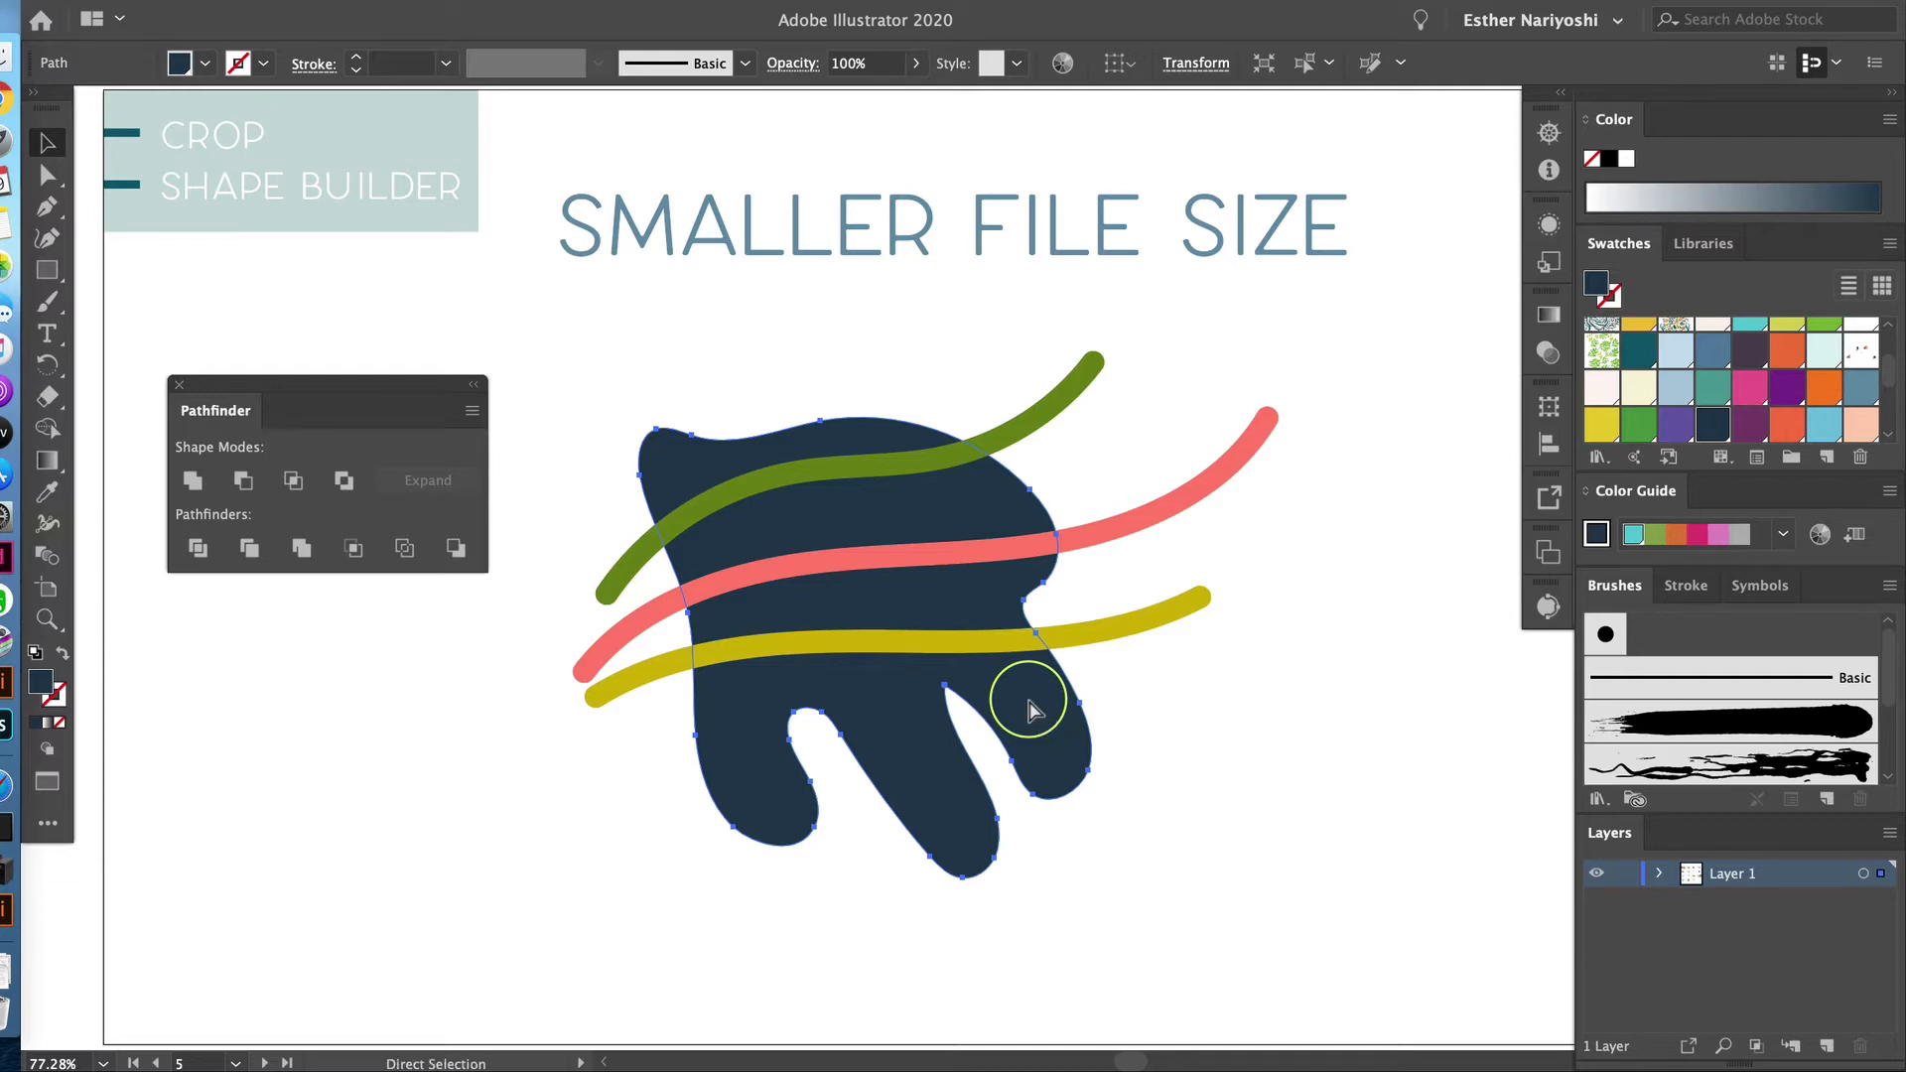
key(ctrl+v)
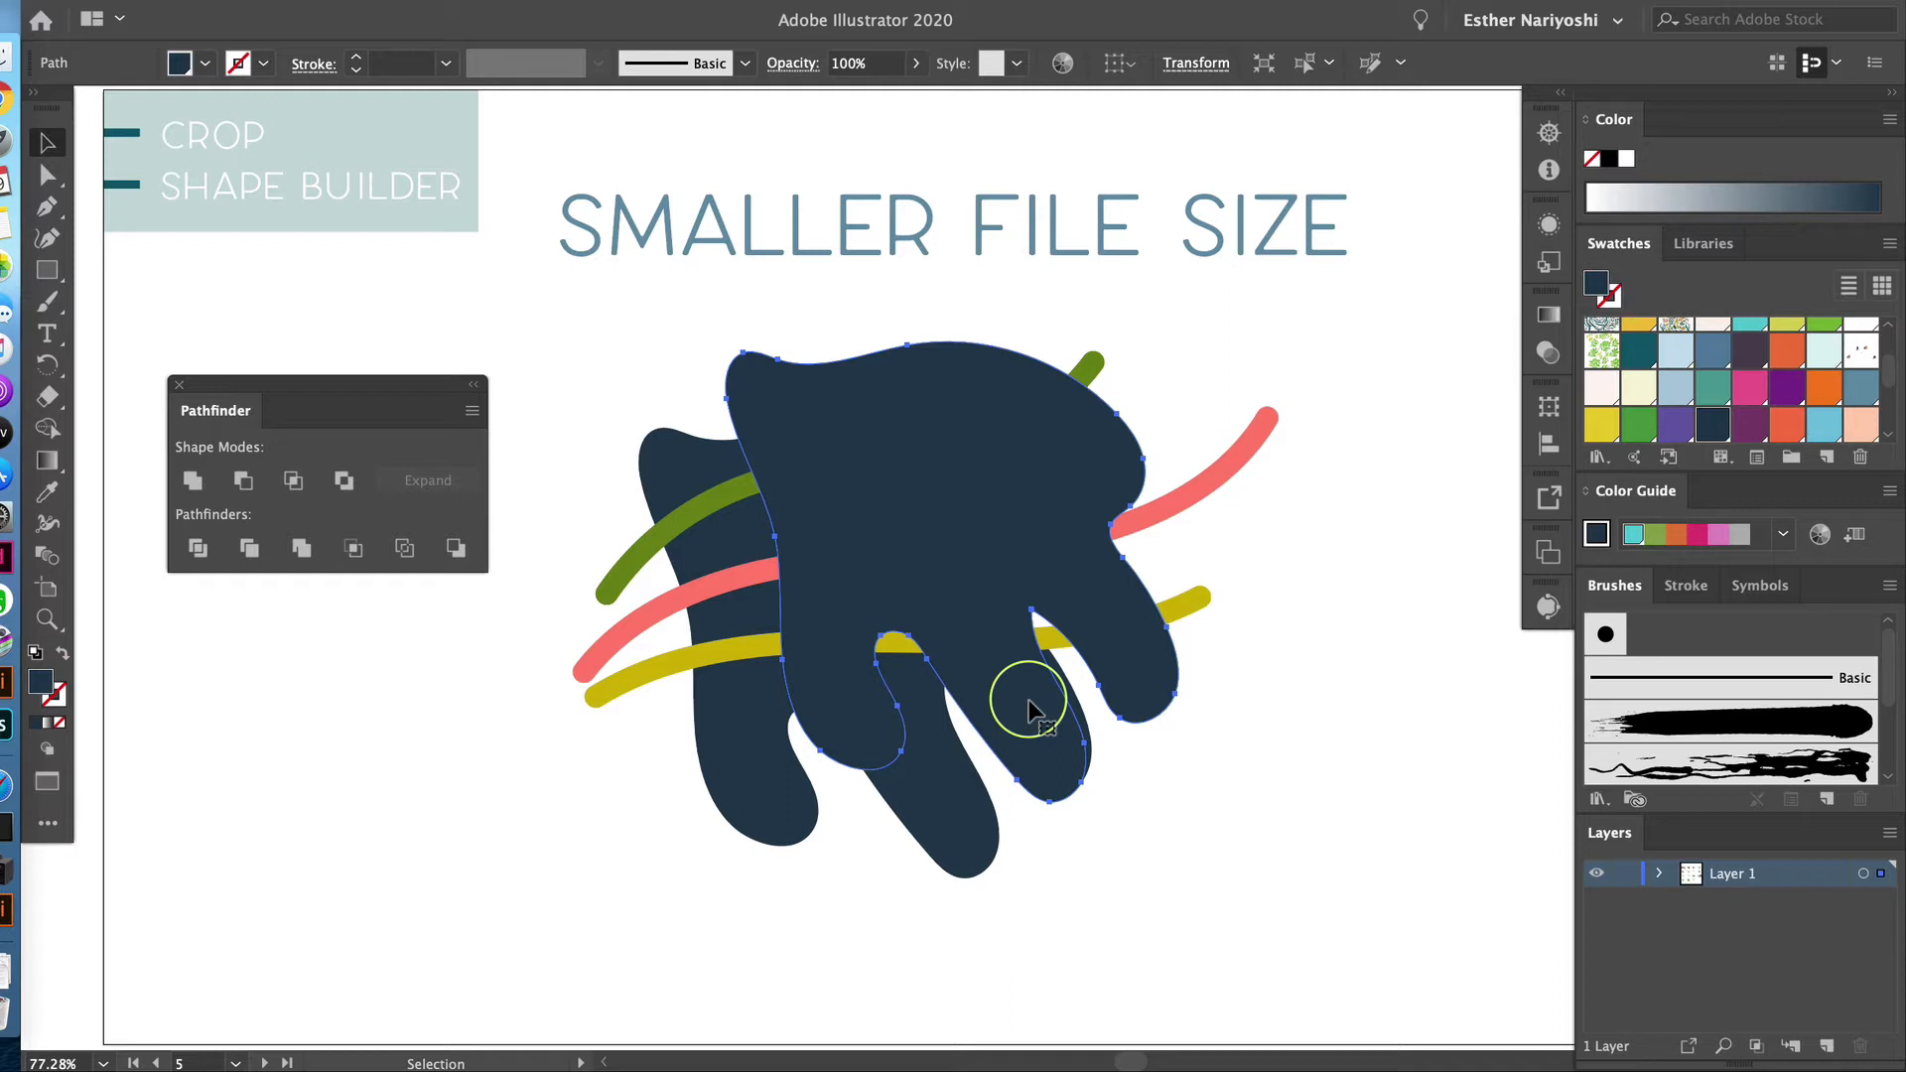
key(a)
key(super+z)
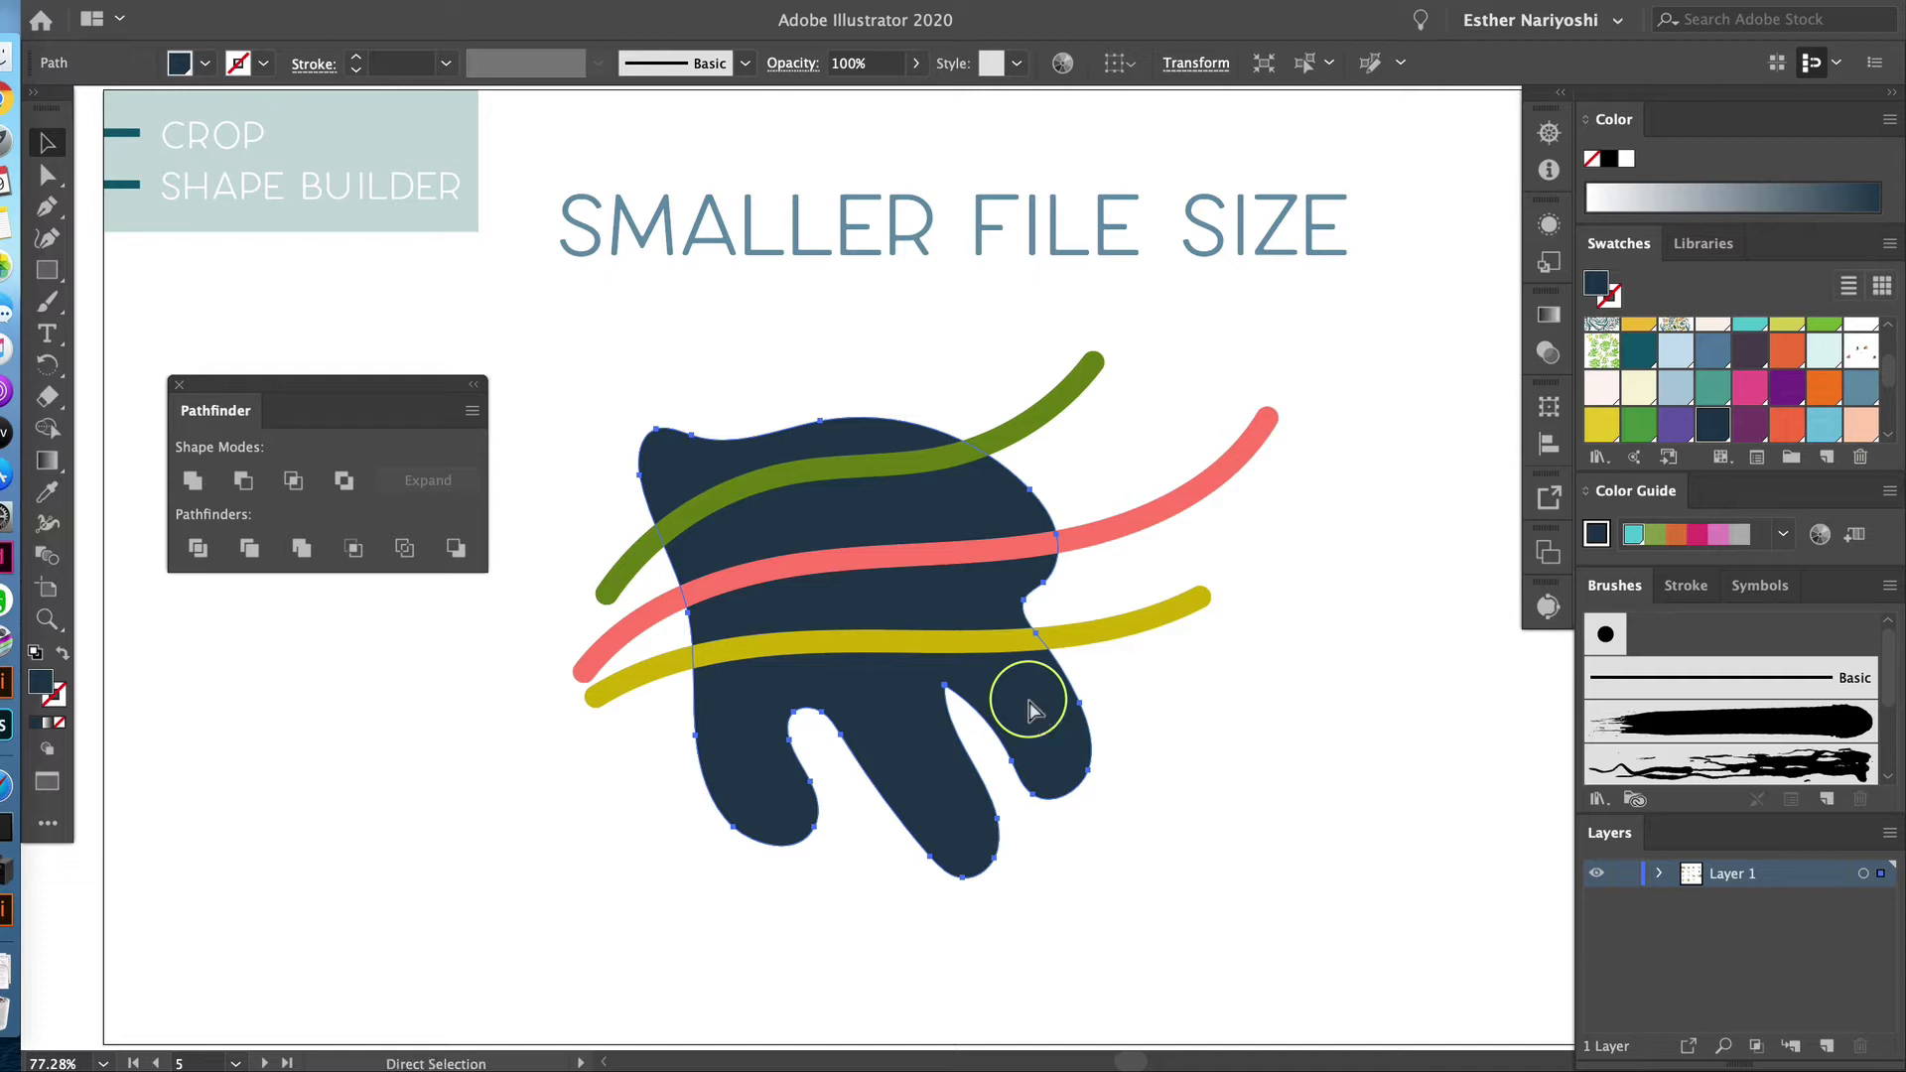
Copy the dark blob, paste it in place in front, and bring the copy to the front of the stripes
key(super+c)
key(super+f)
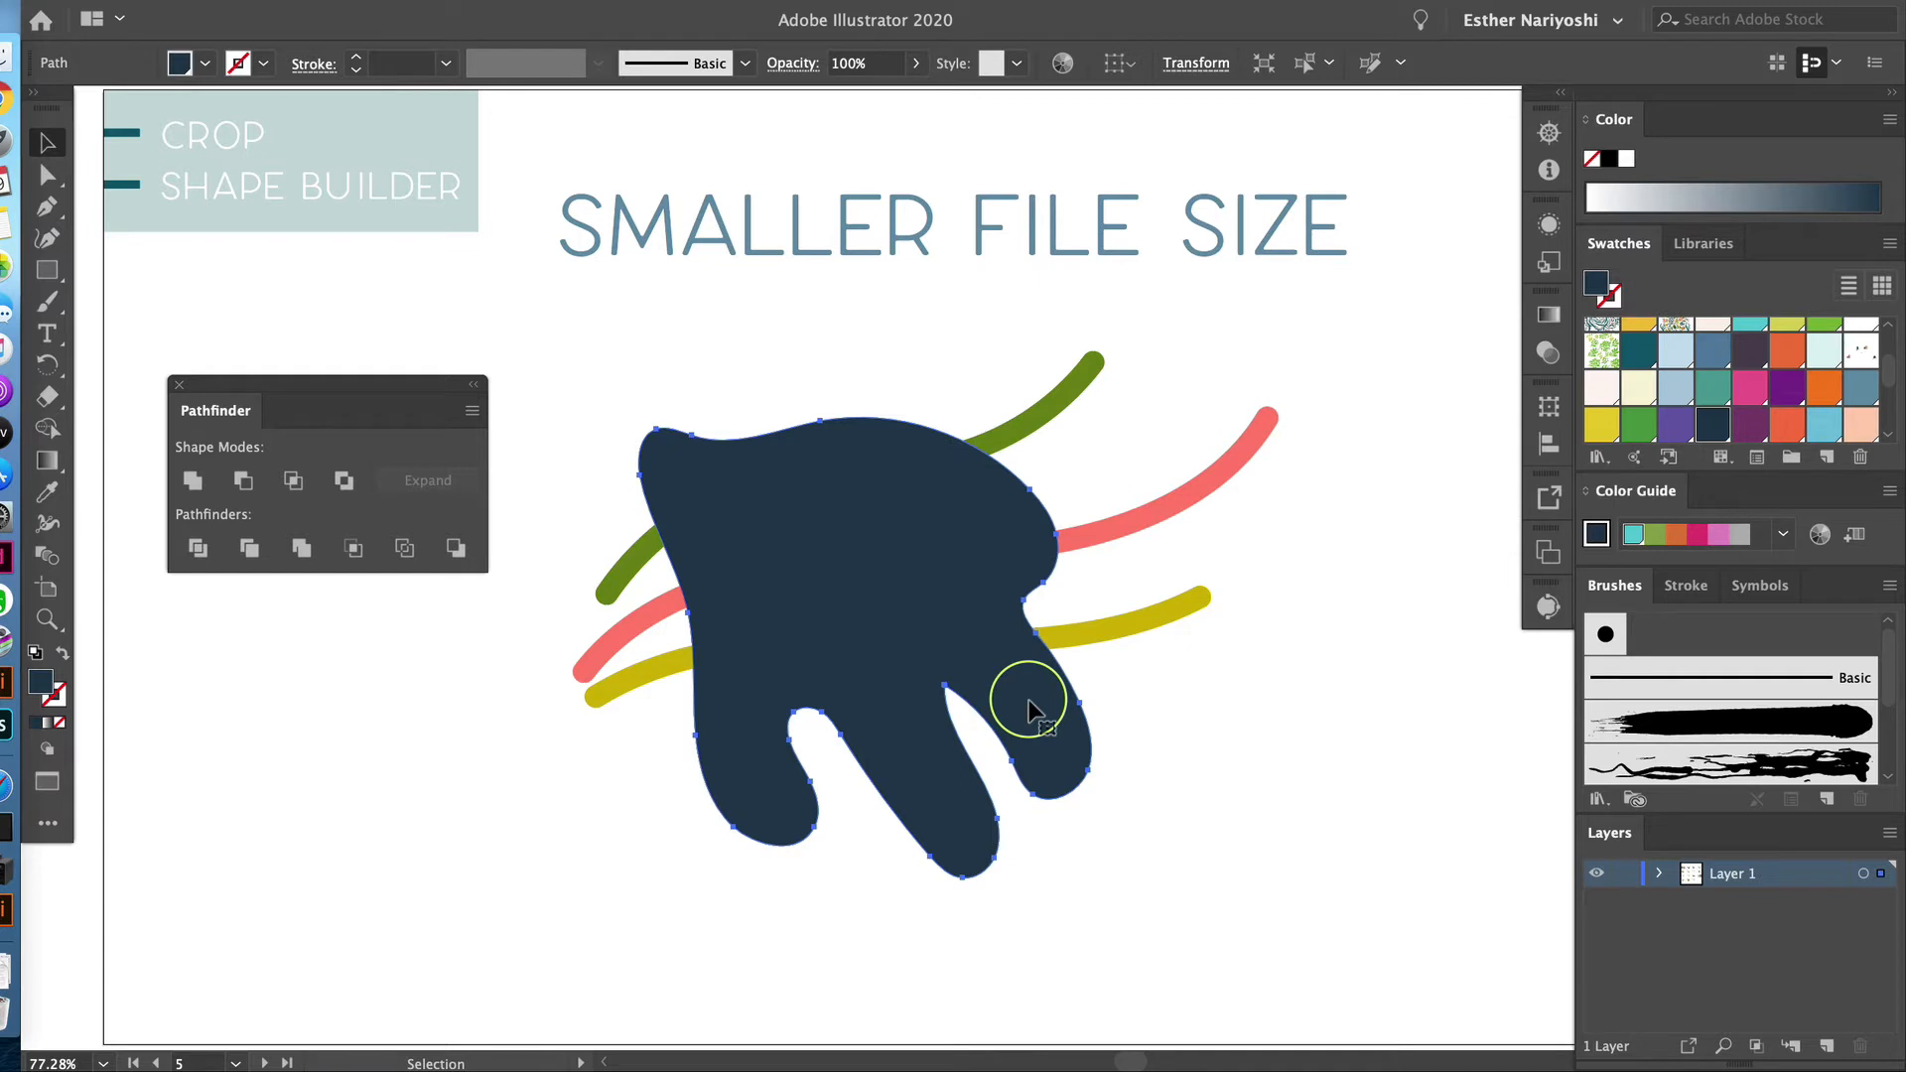
right_click(1028, 706)
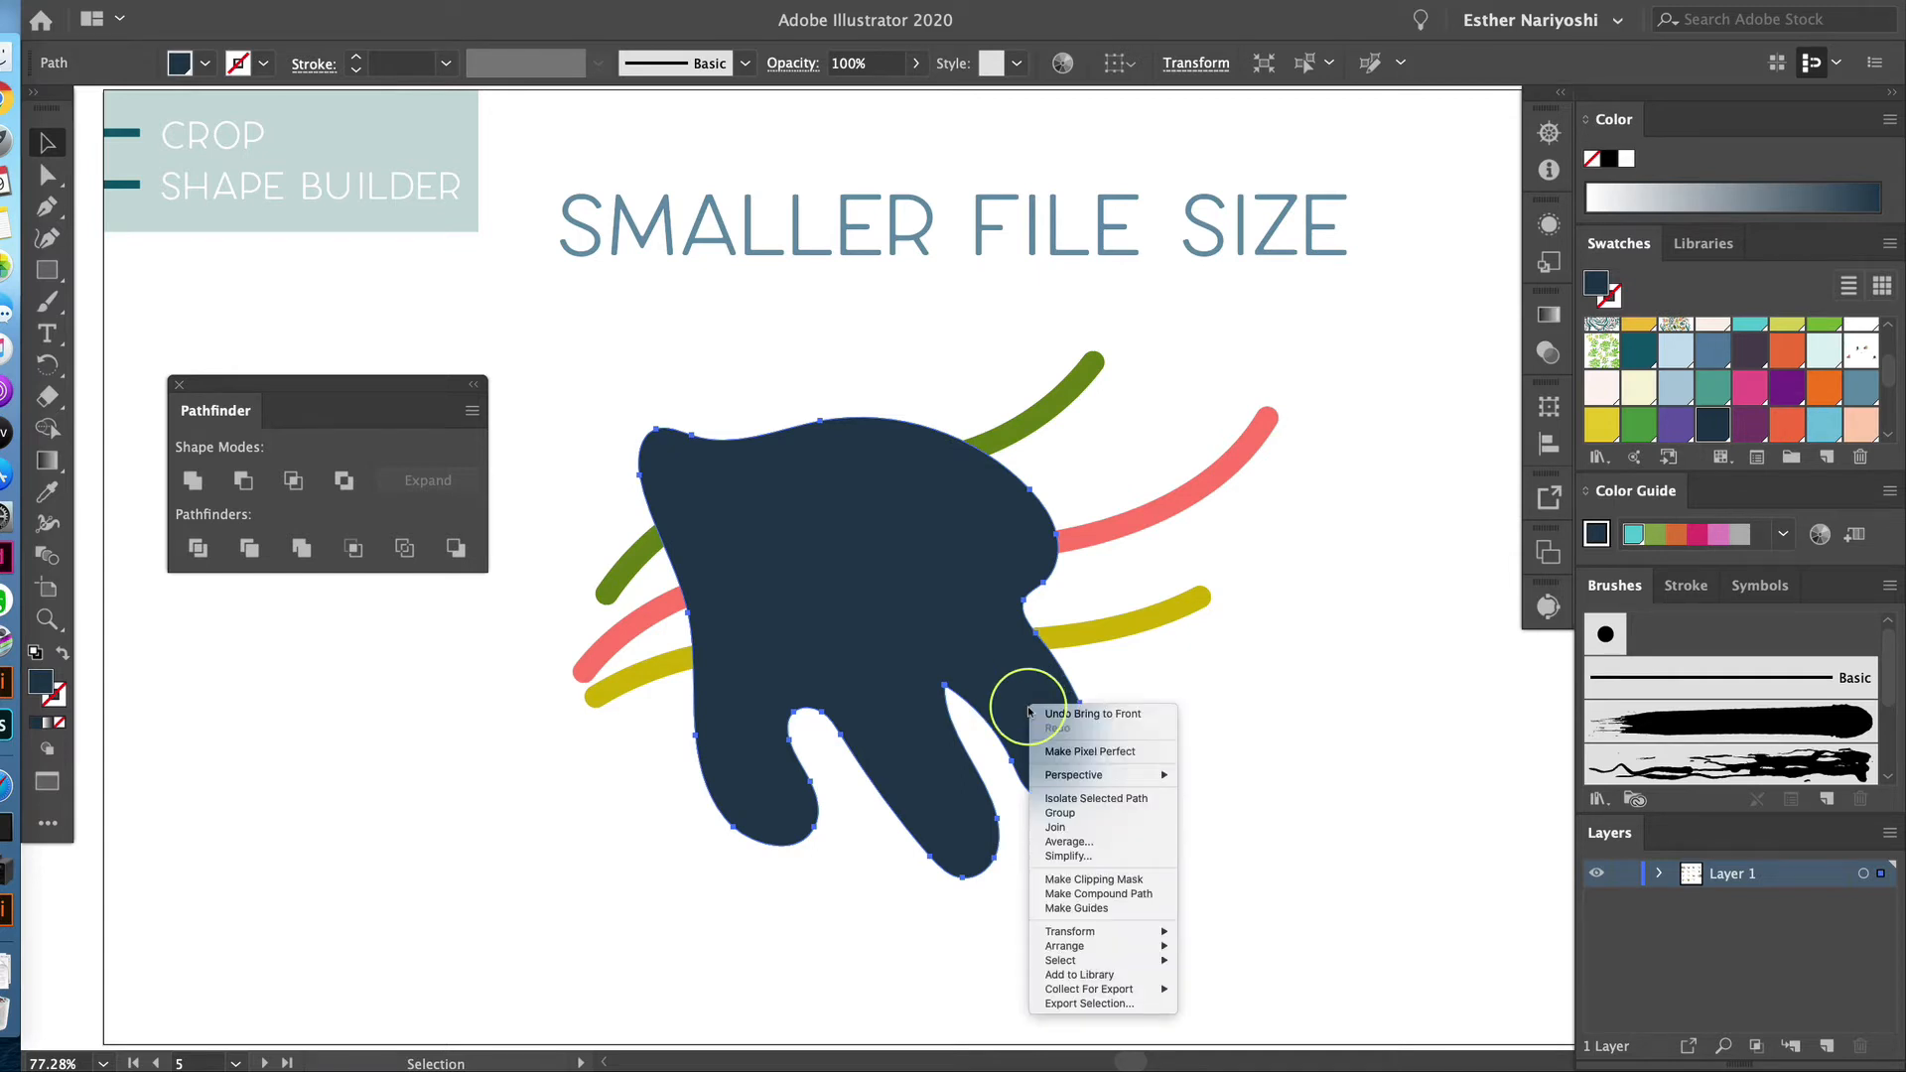
mouse_move(1116, 944)
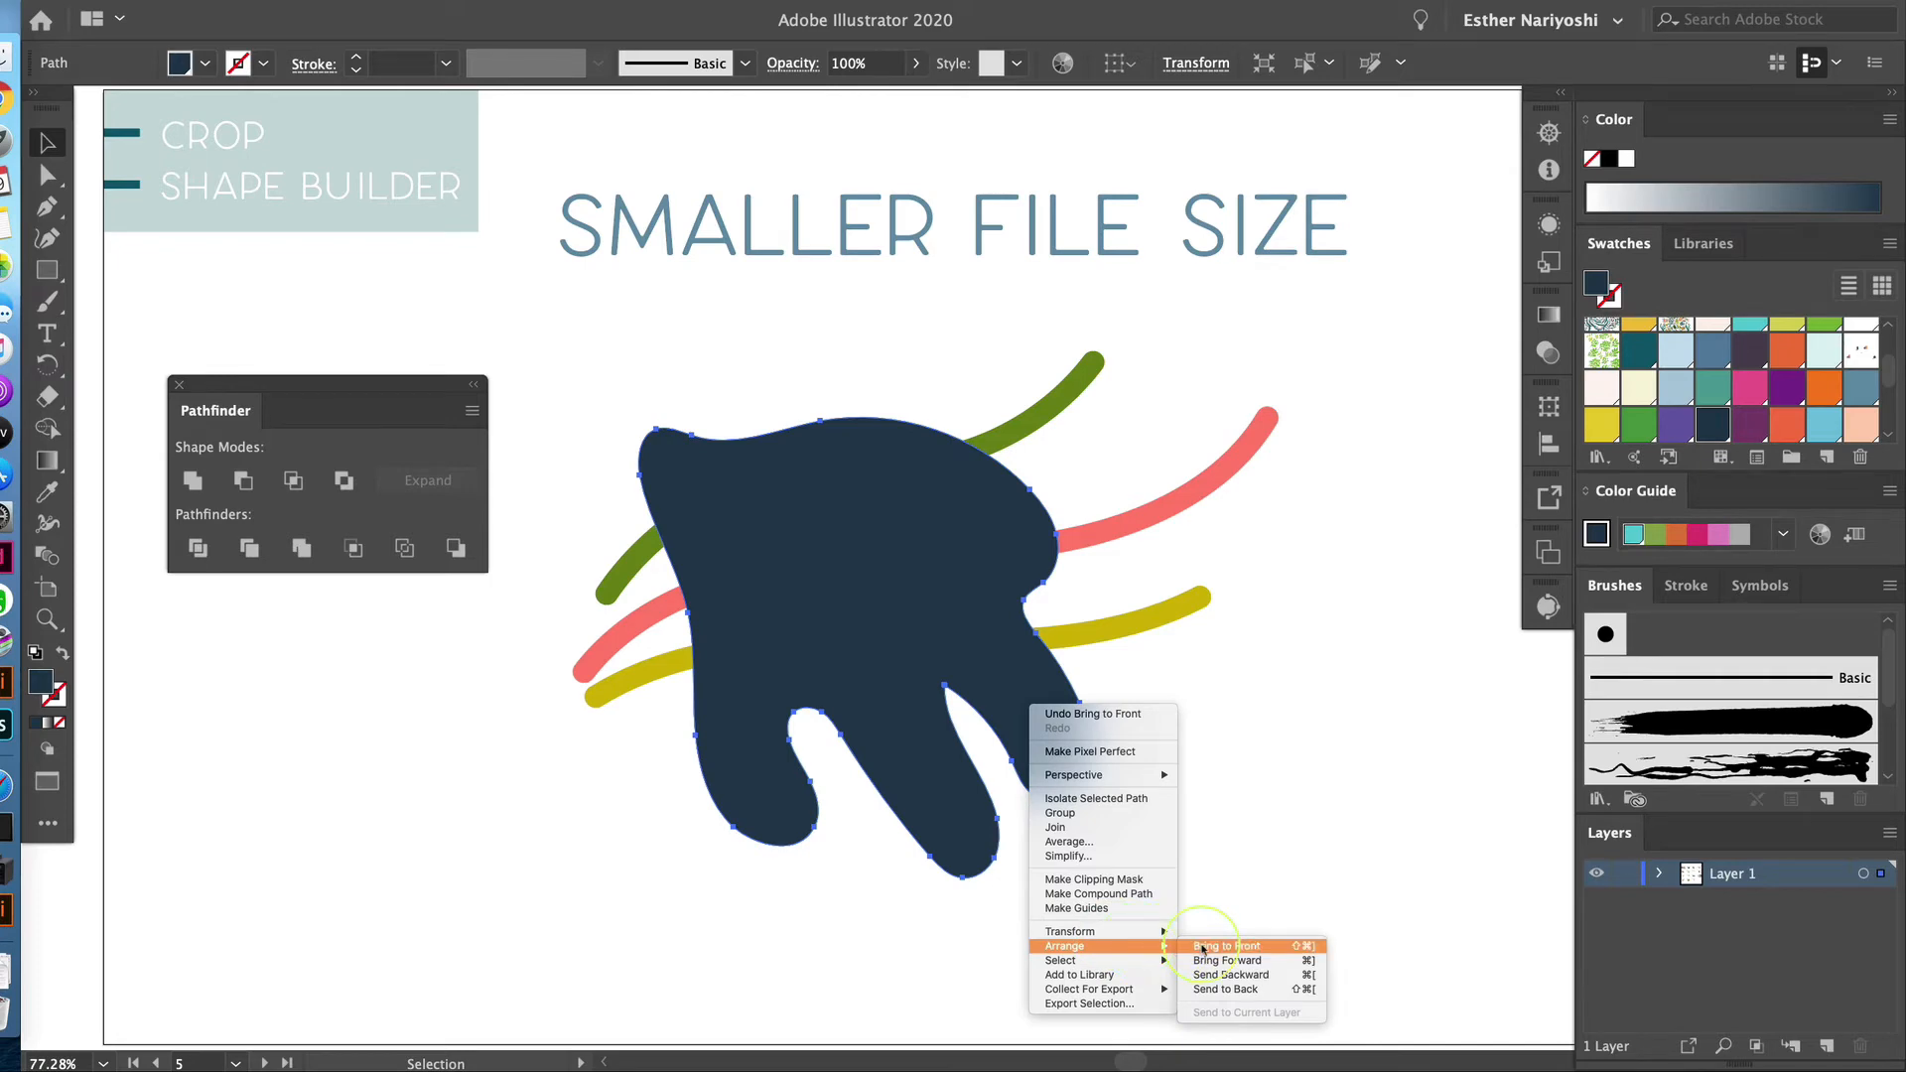
click(1202, 948)
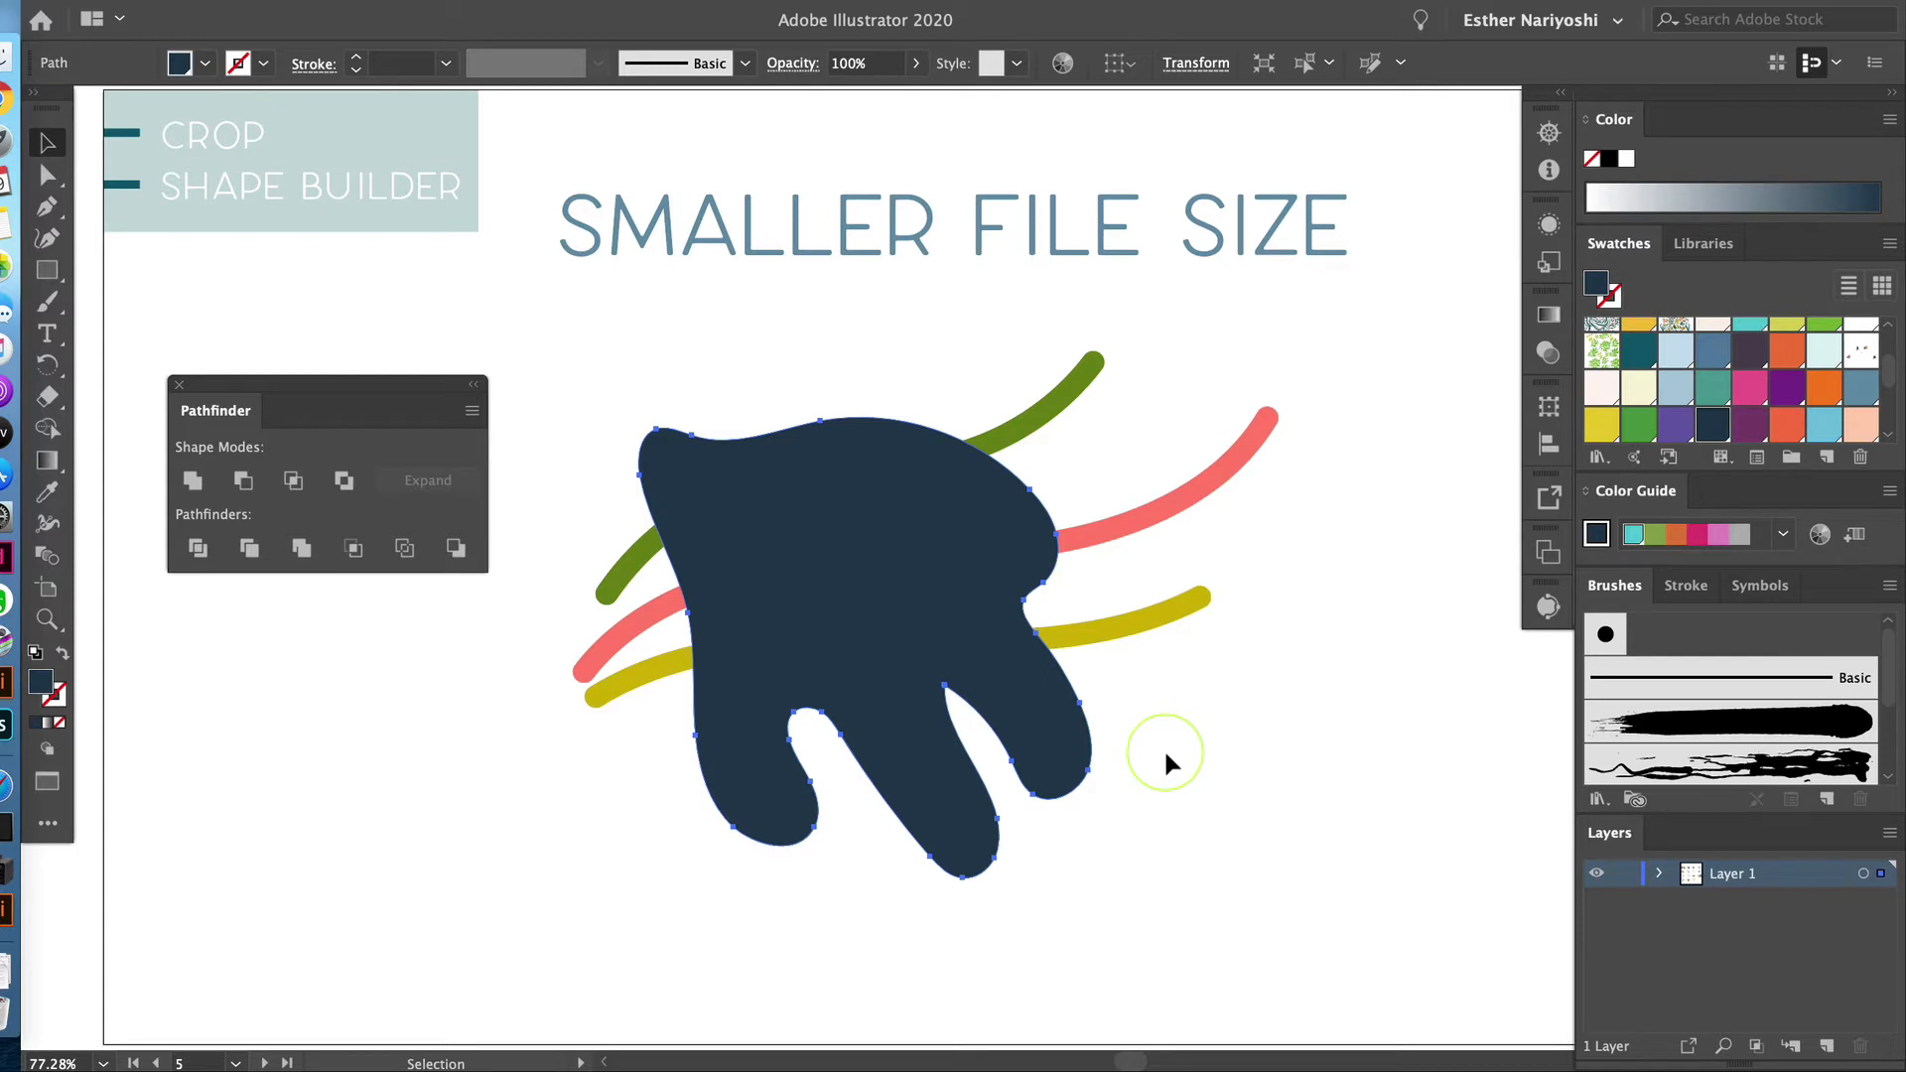
Select the three colored stripes together with the front blob copy, make a clipping mask from them, and deselect
shift+click(1133, 626)
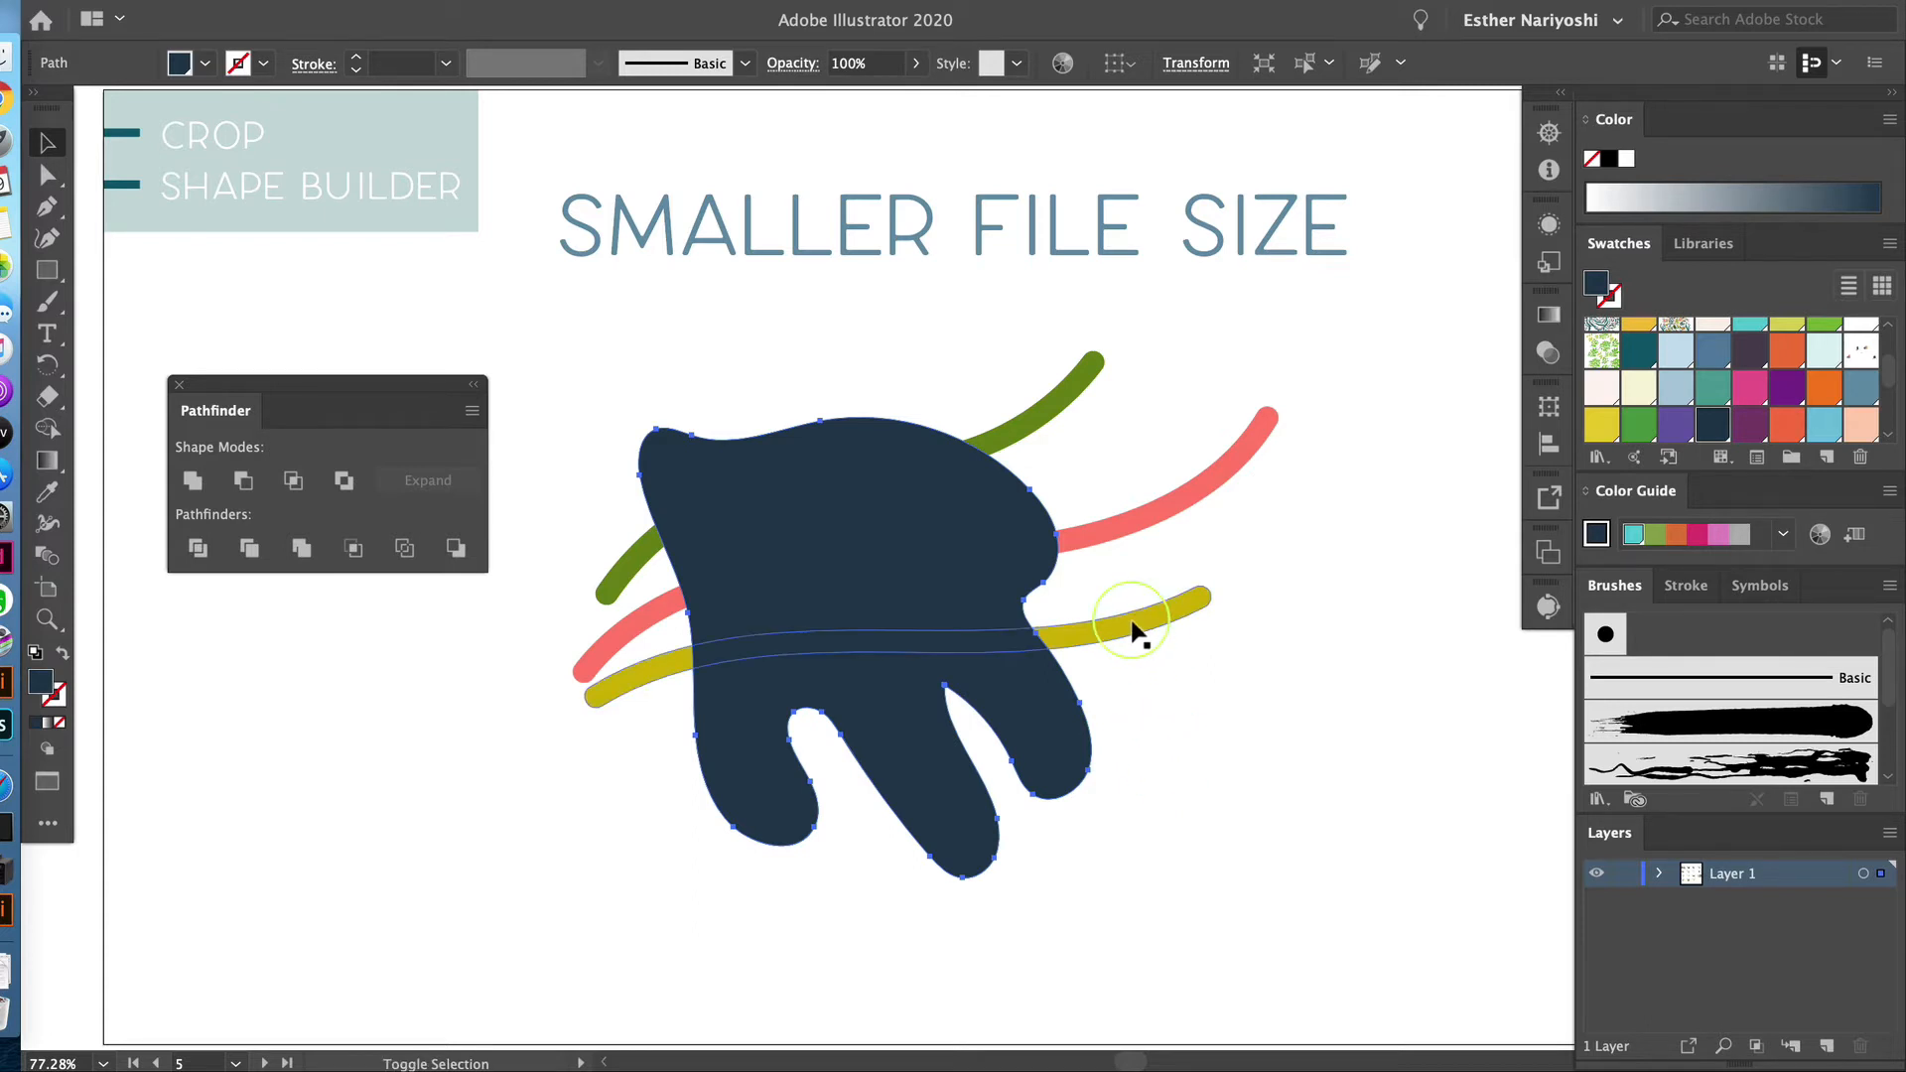
shift+click(1136, 627)
shift+click(1135, 516)
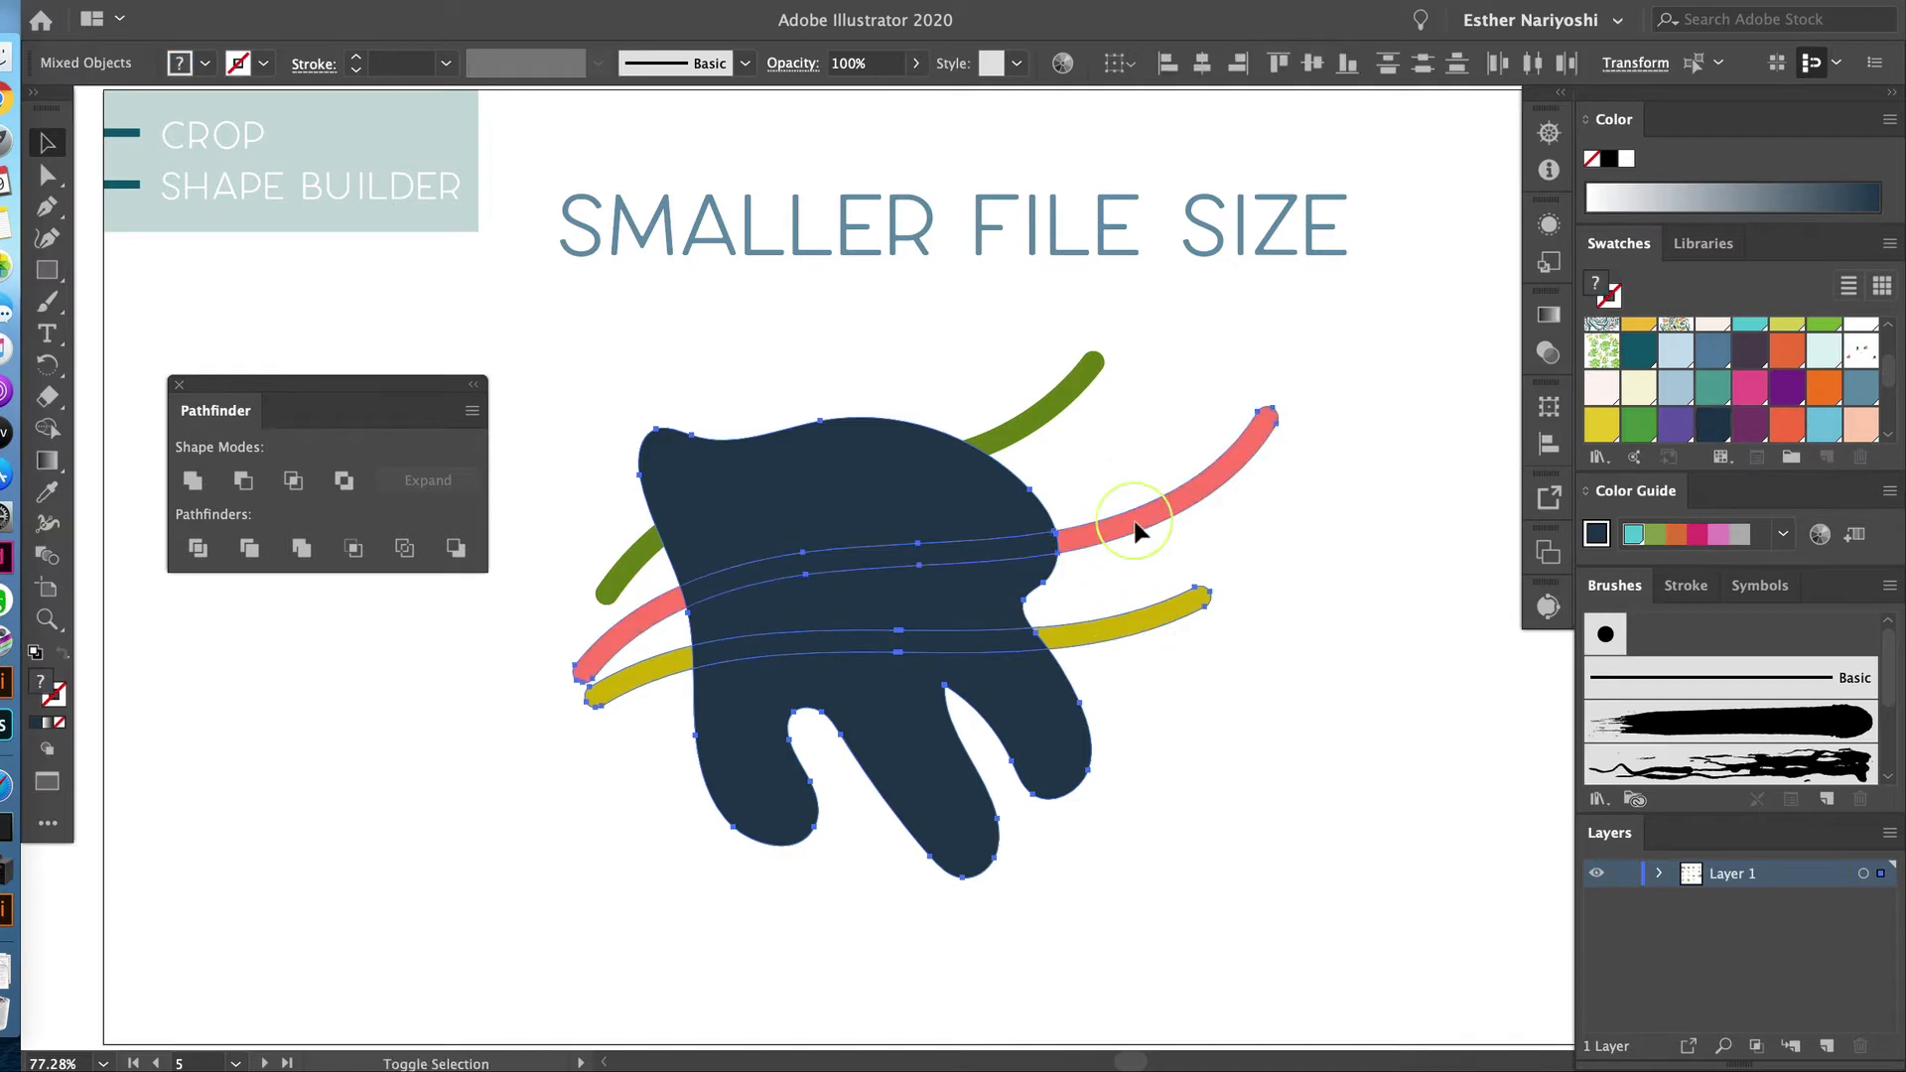
shift+click(1041, 417)
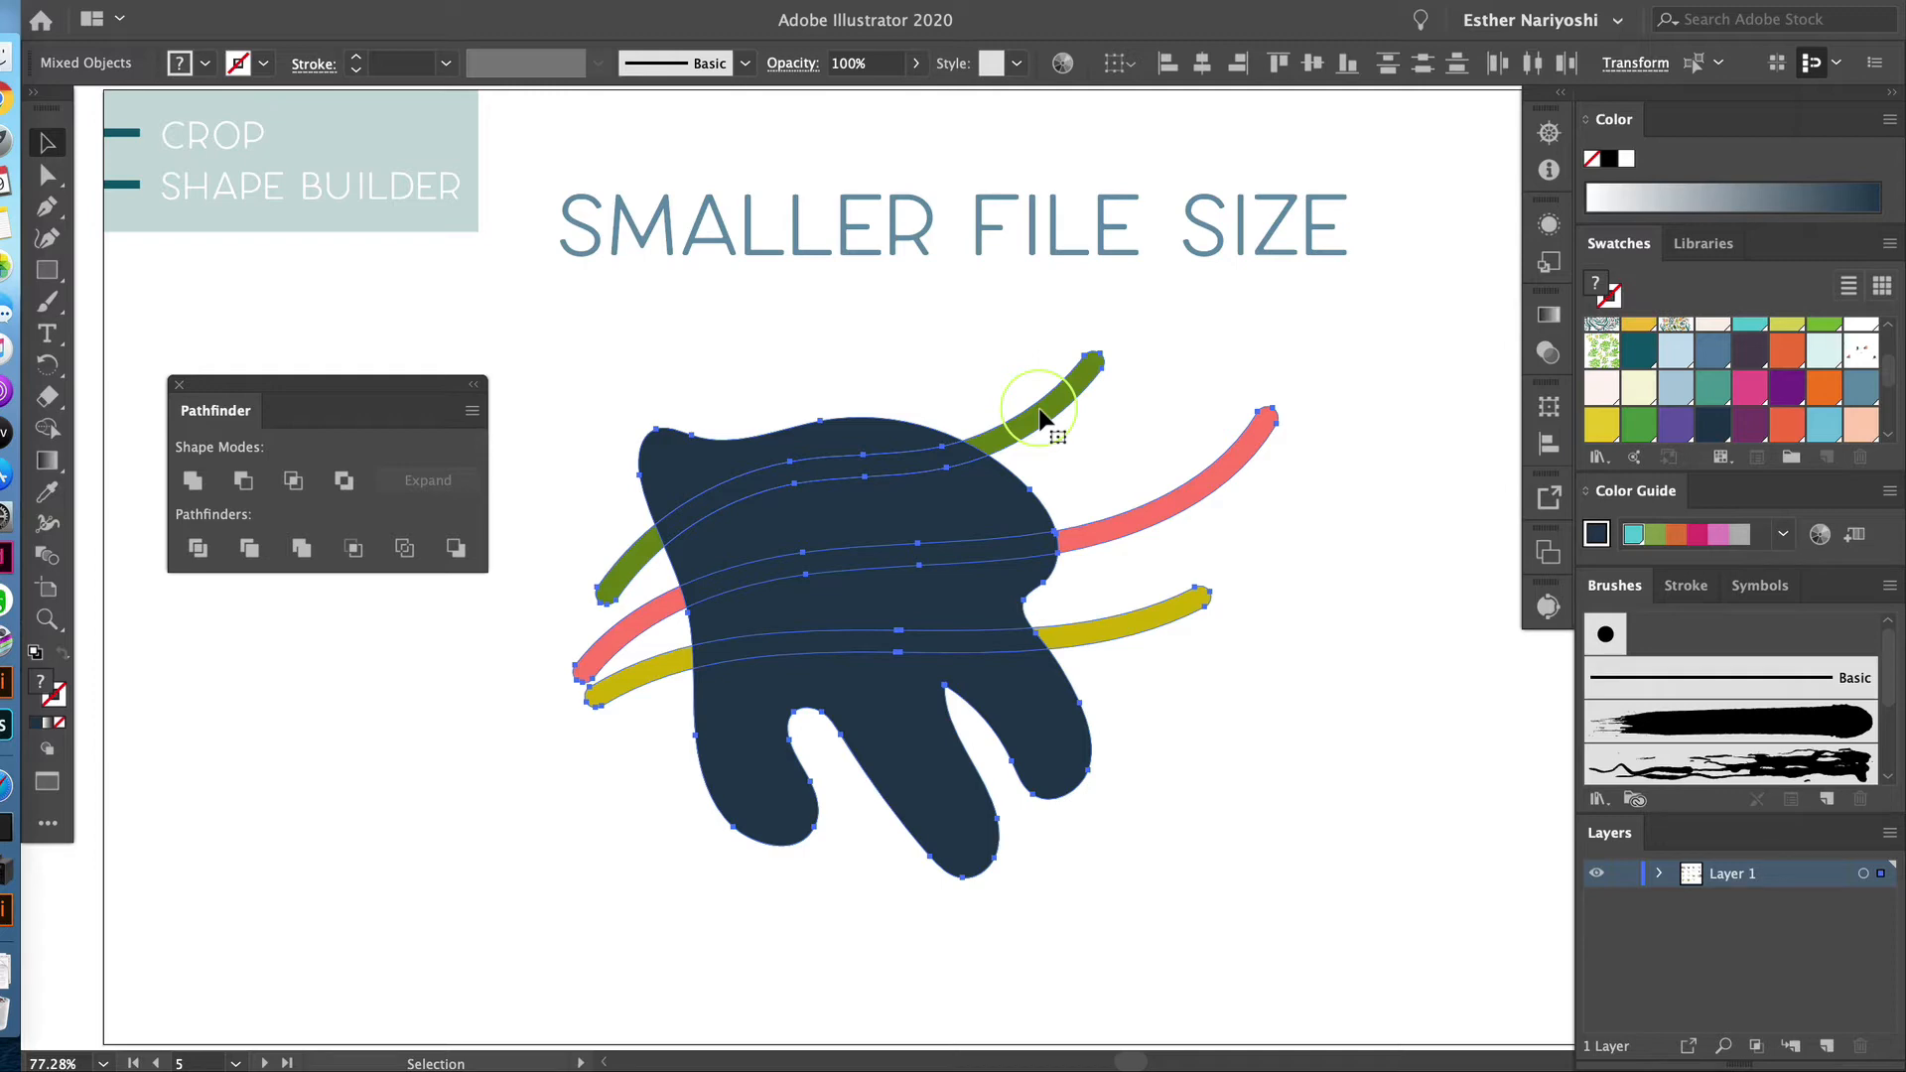
right_click(929, 485)
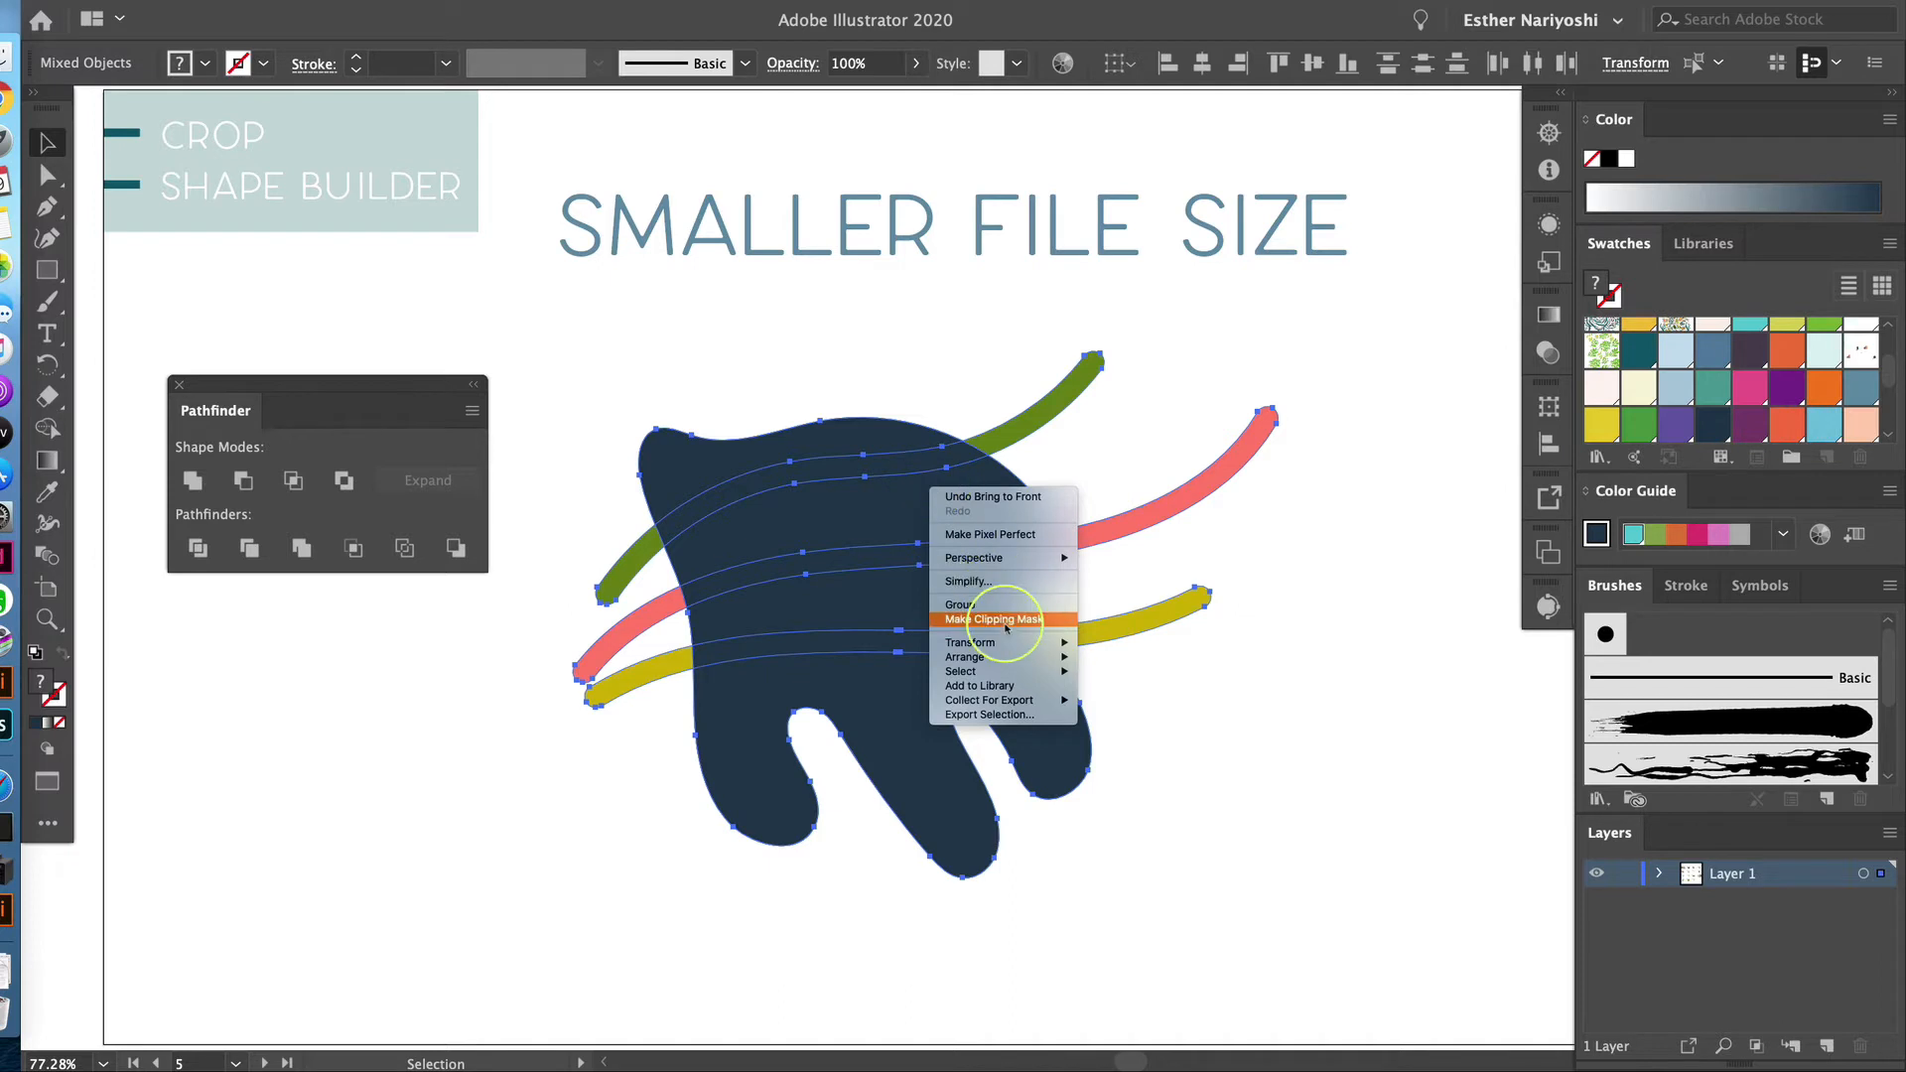
click(868, 518)
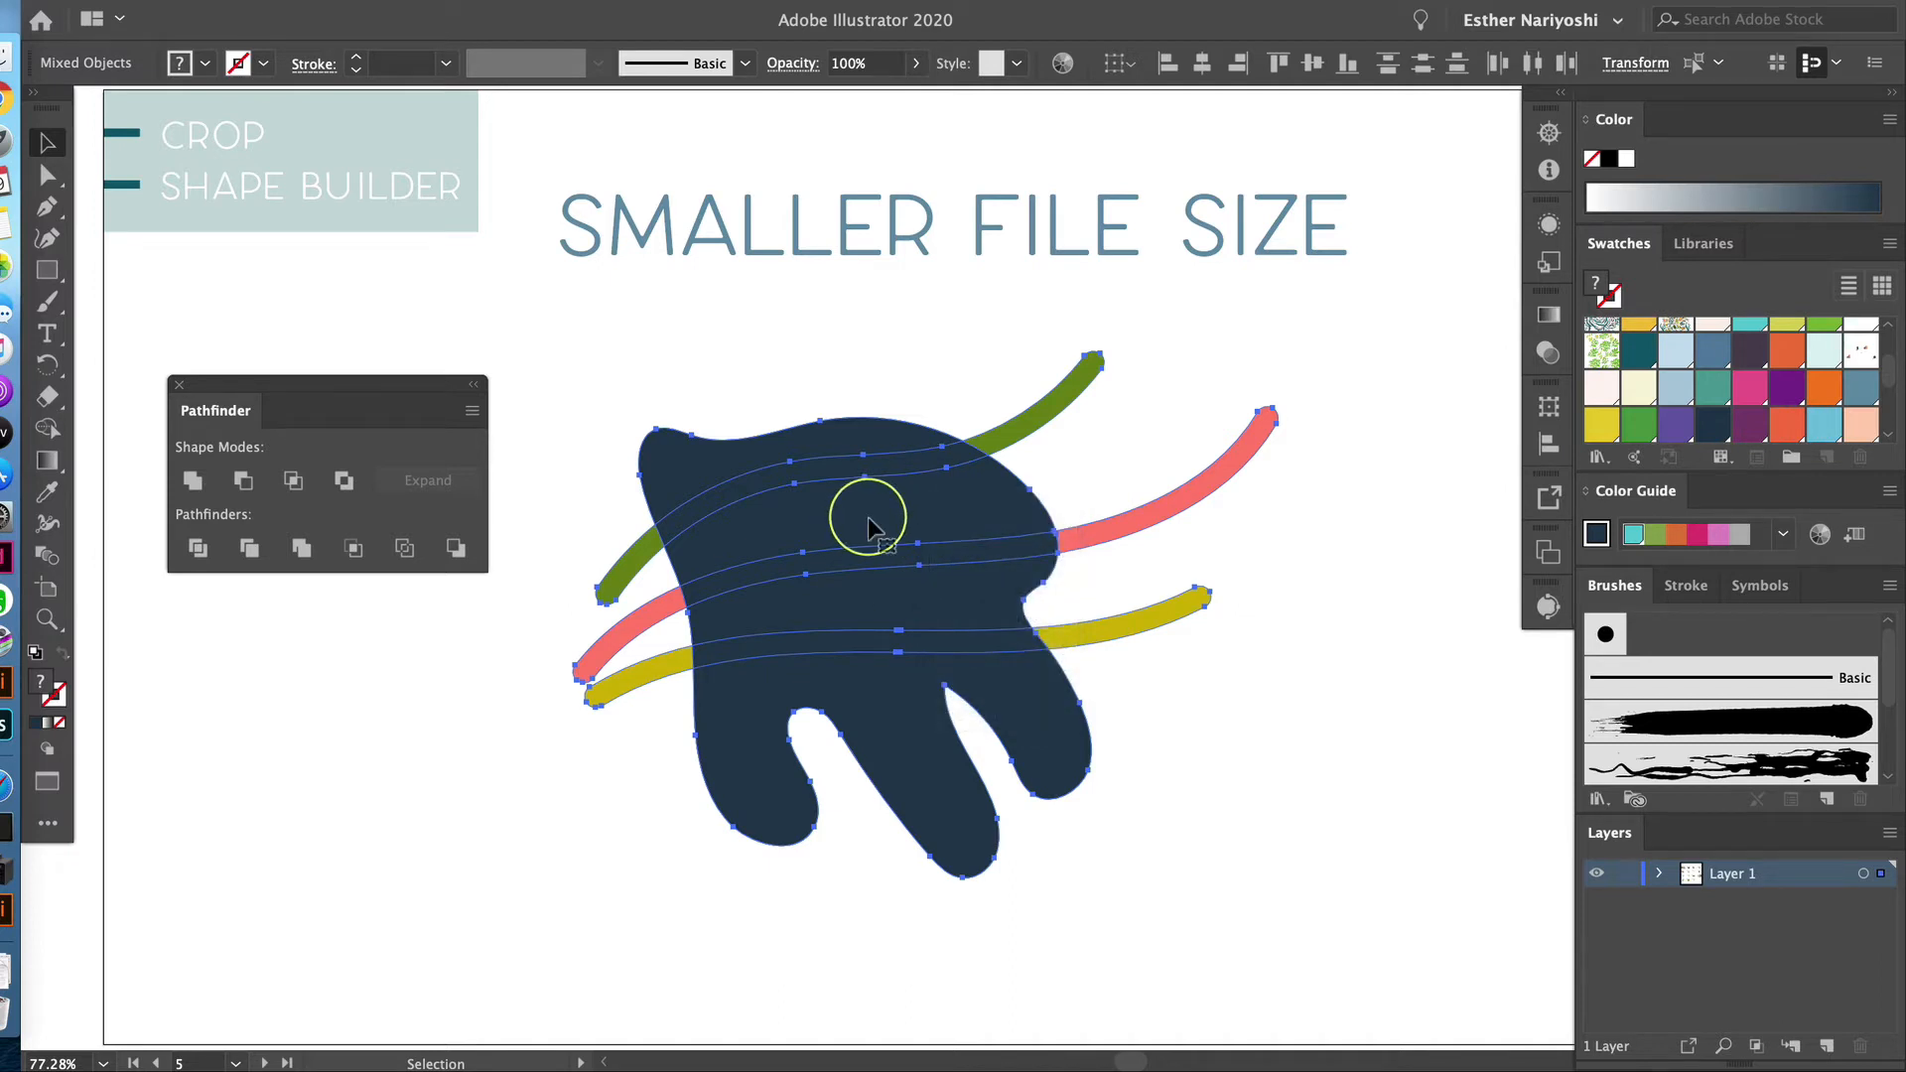
key(super+7)
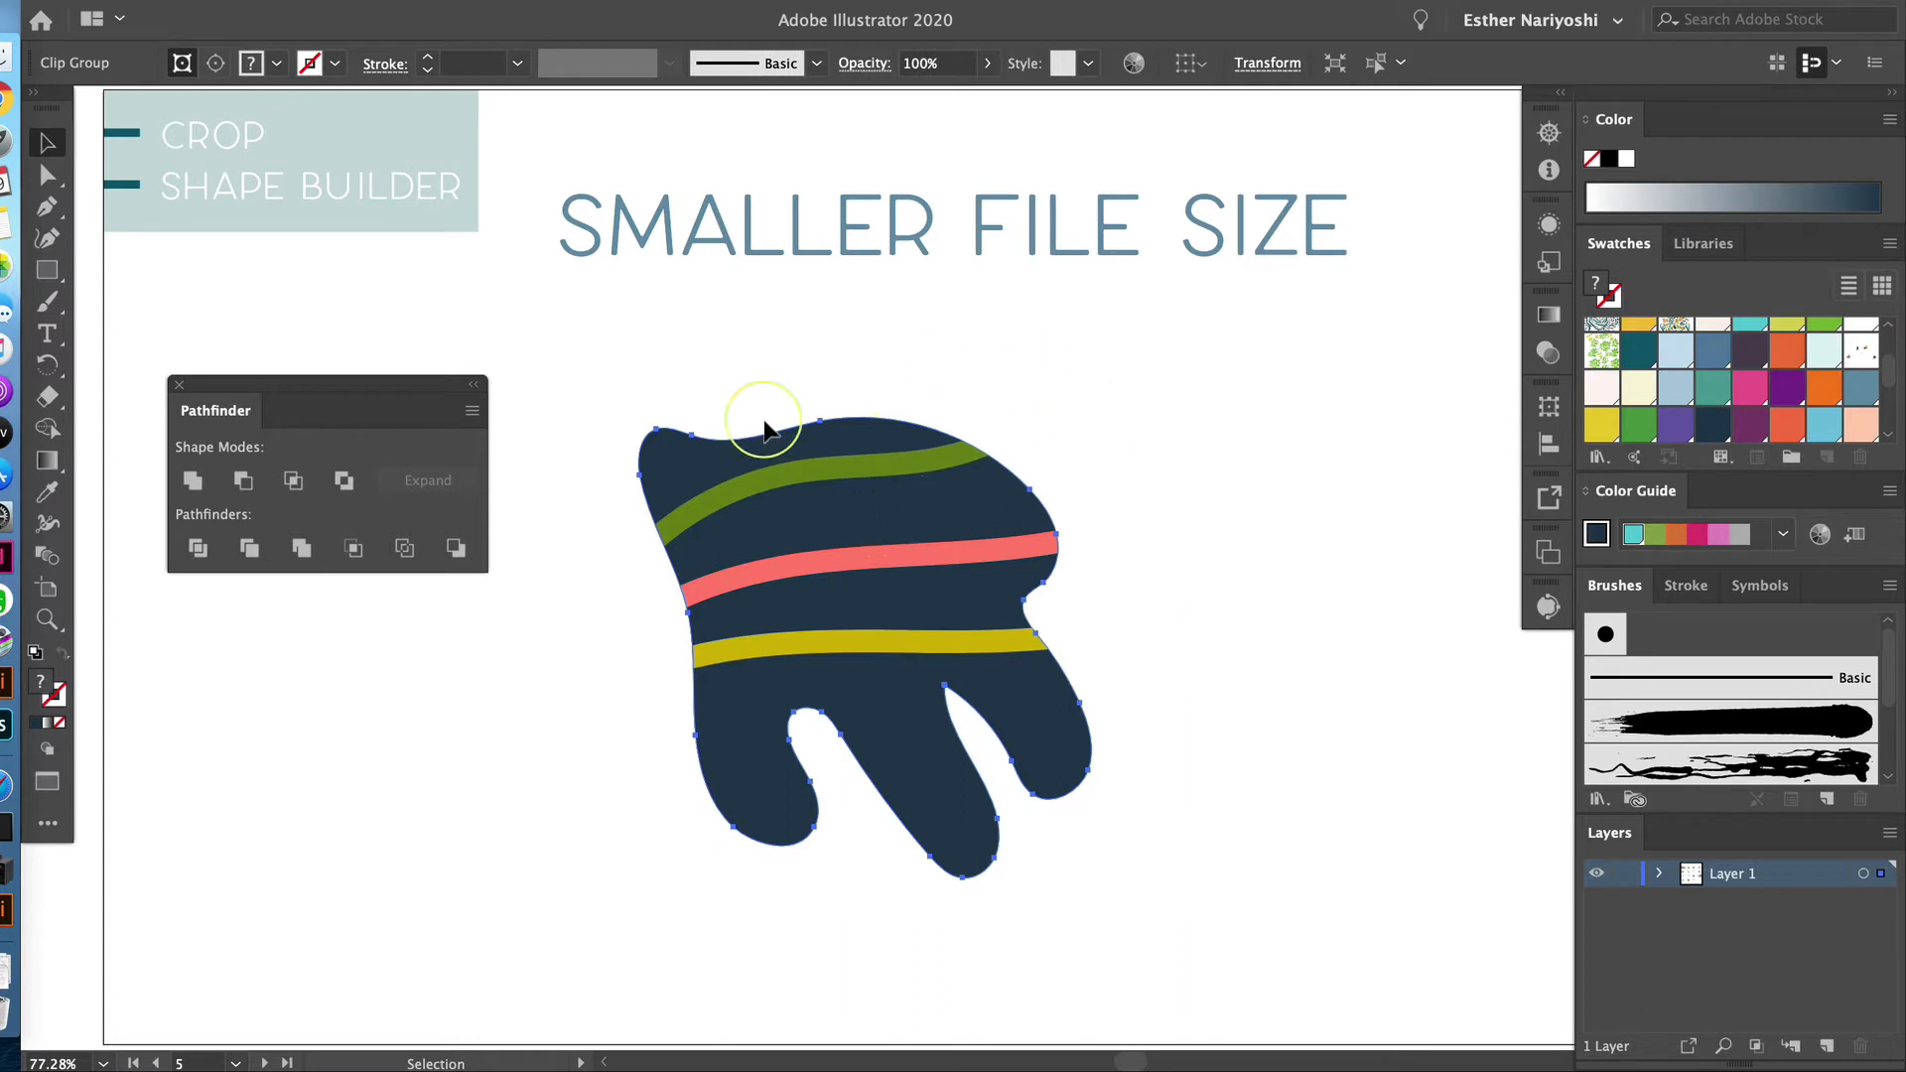
click(1138, 422)
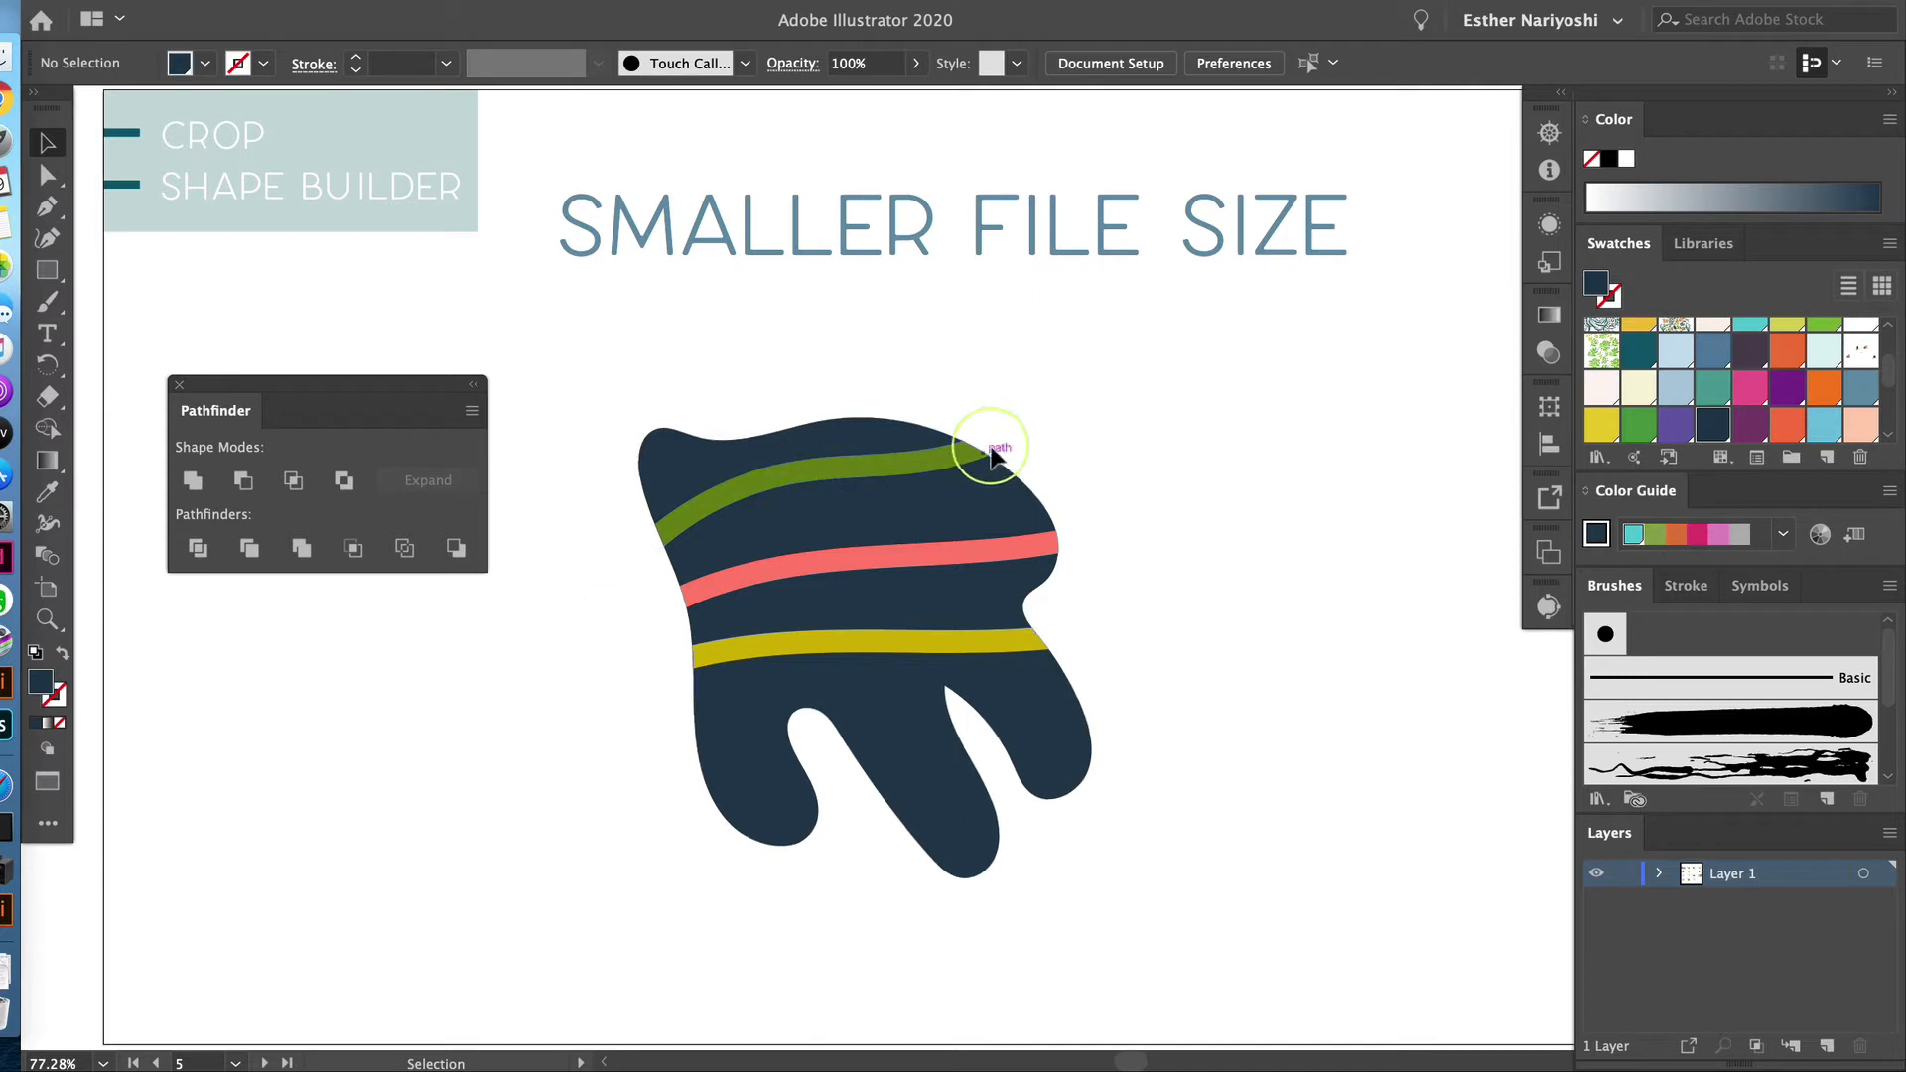
Isolate the clip group, rotate the coral stripe slightly counterclockwise with Free Transform, and exit isolation
double_click(945, 566)
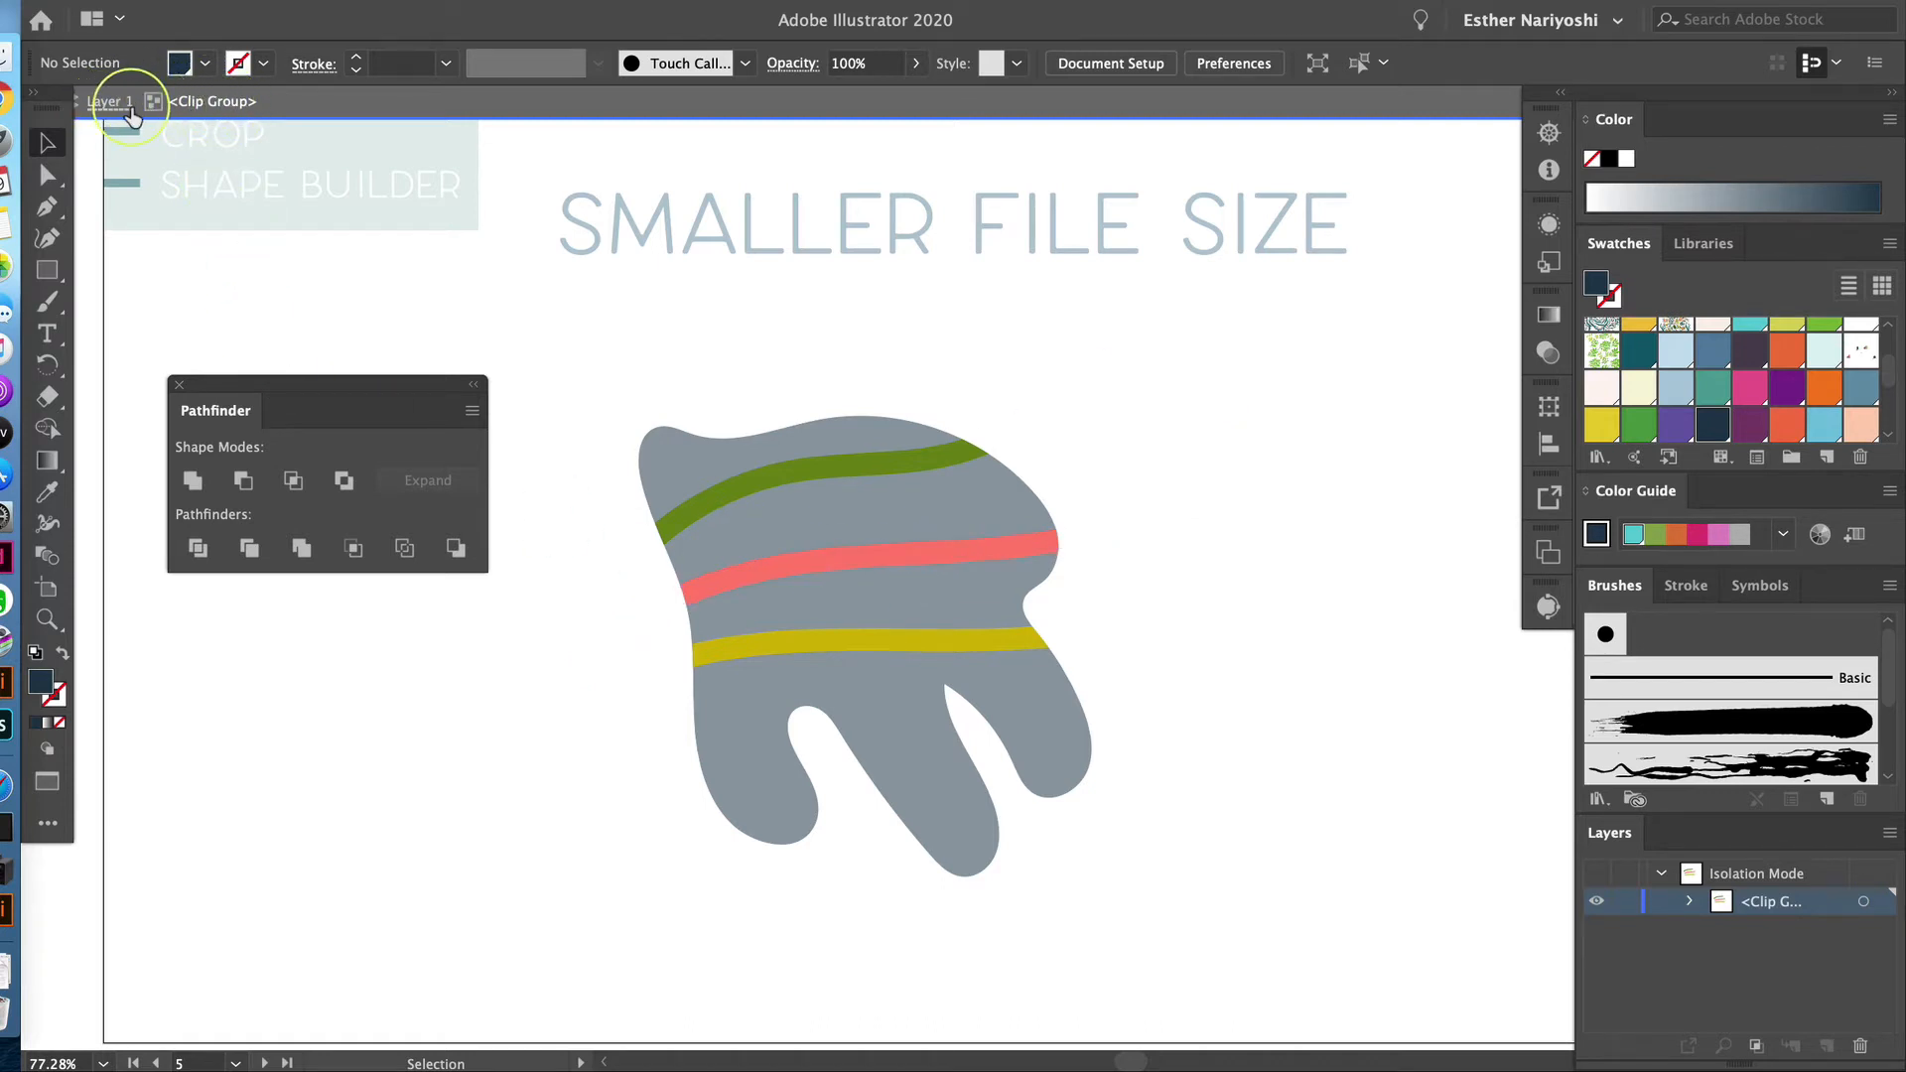
click(829, 575)
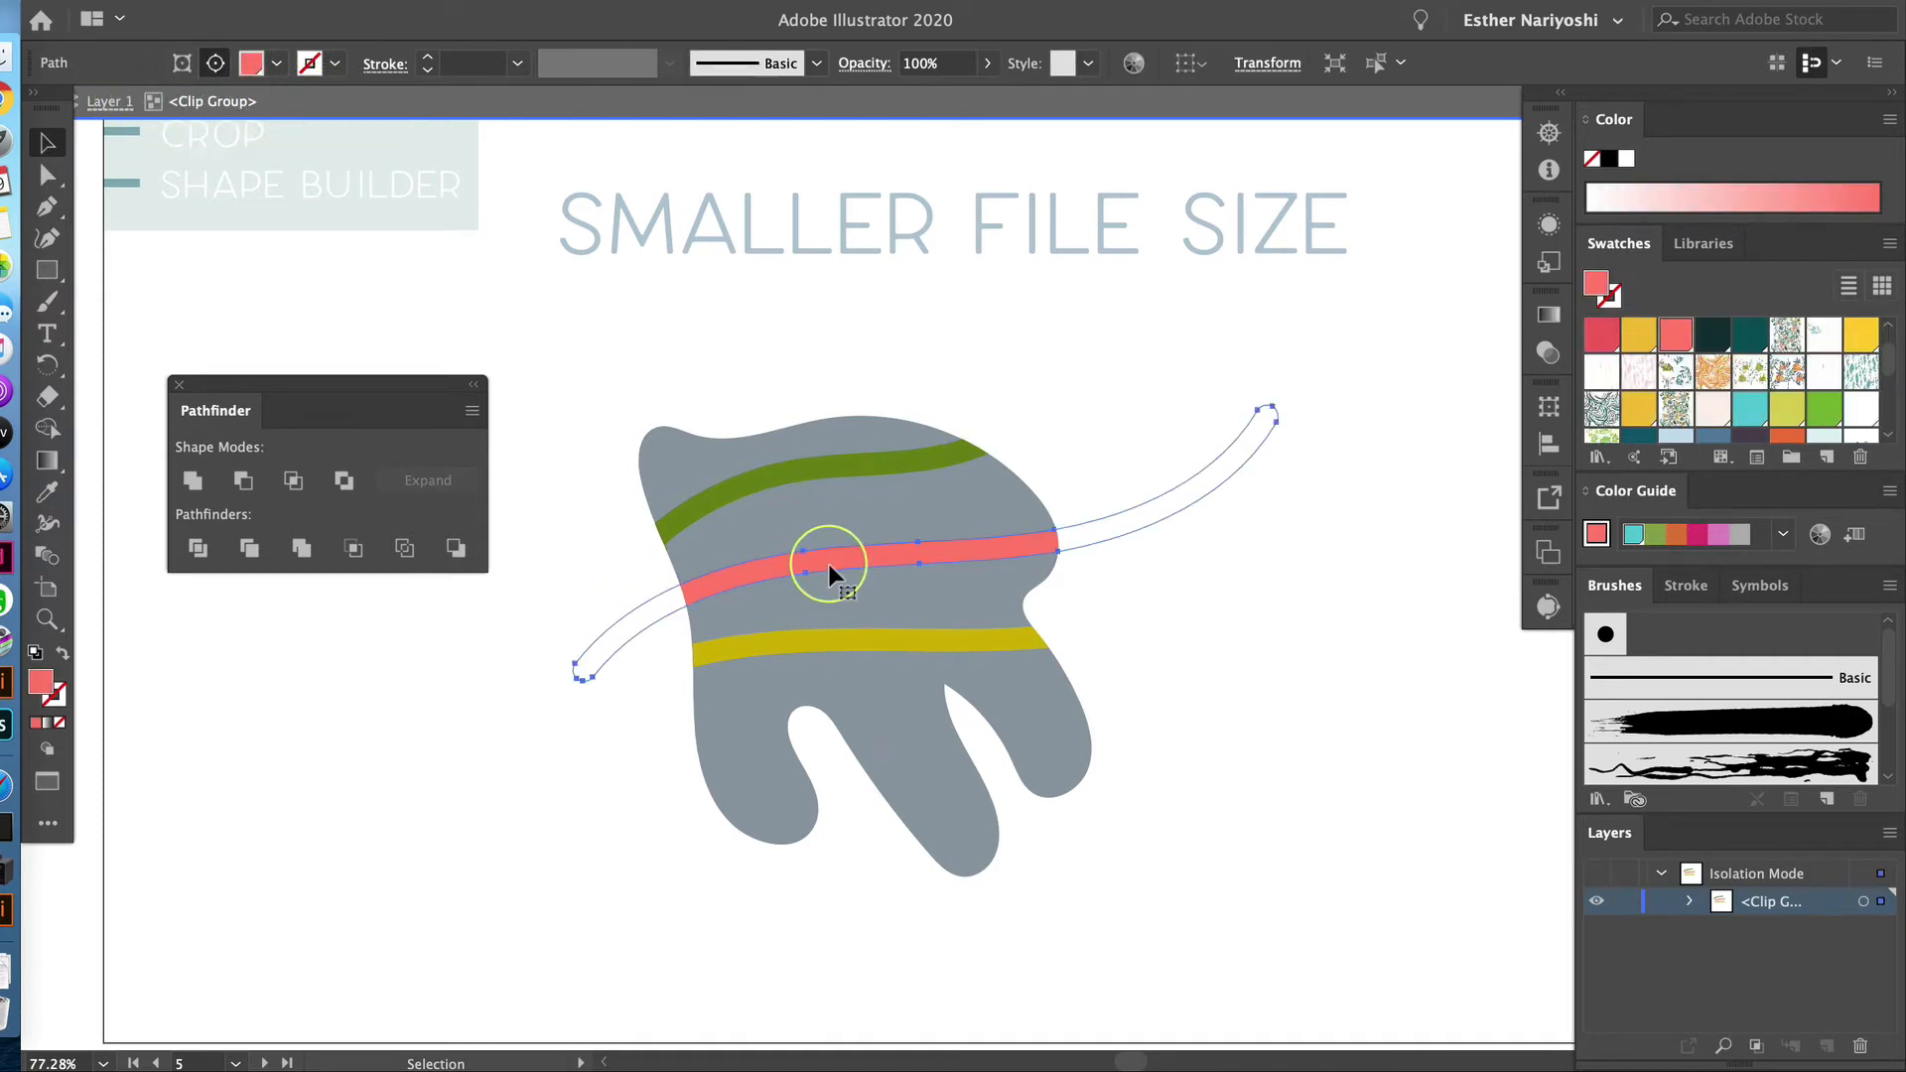
key(e)
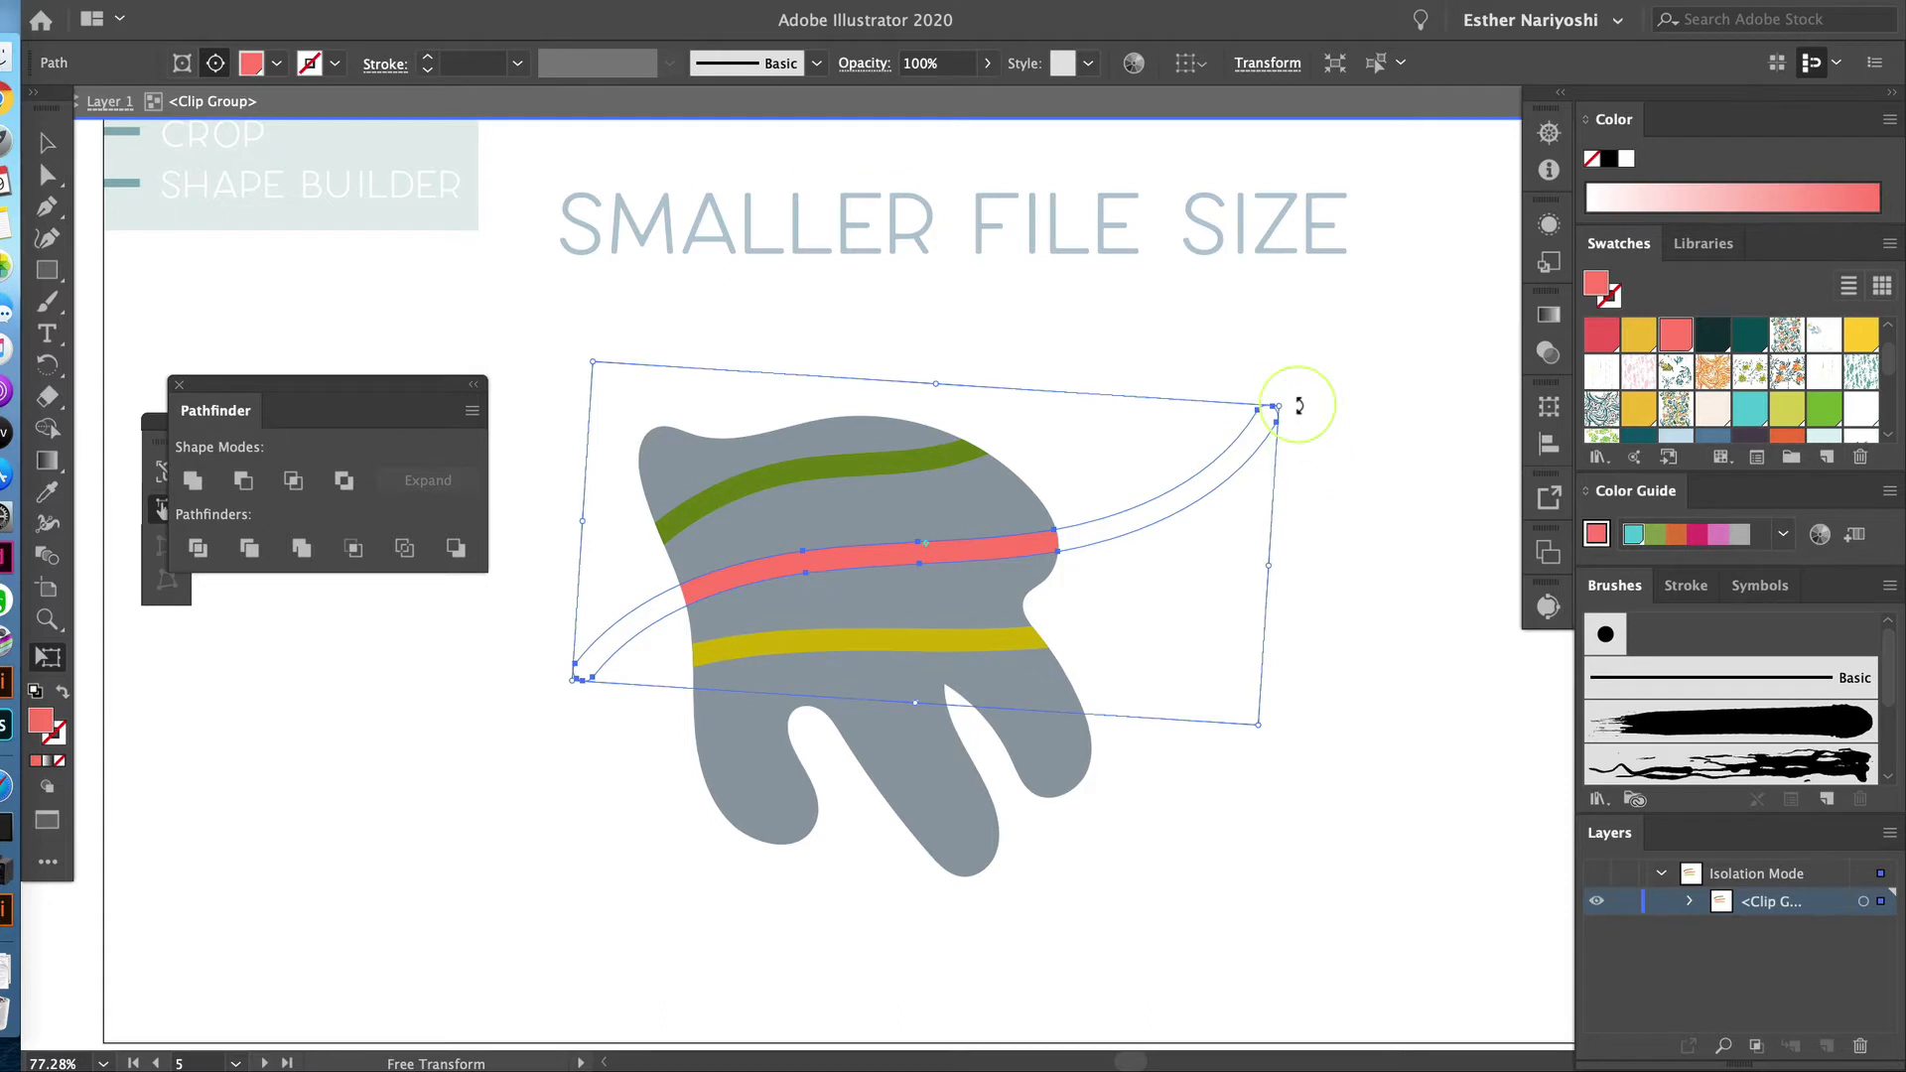
mouse_move(1299, 409)
mouse_down()
mouse_move(1304, 446)
mouse_move(1298, 386)
mouse_up()
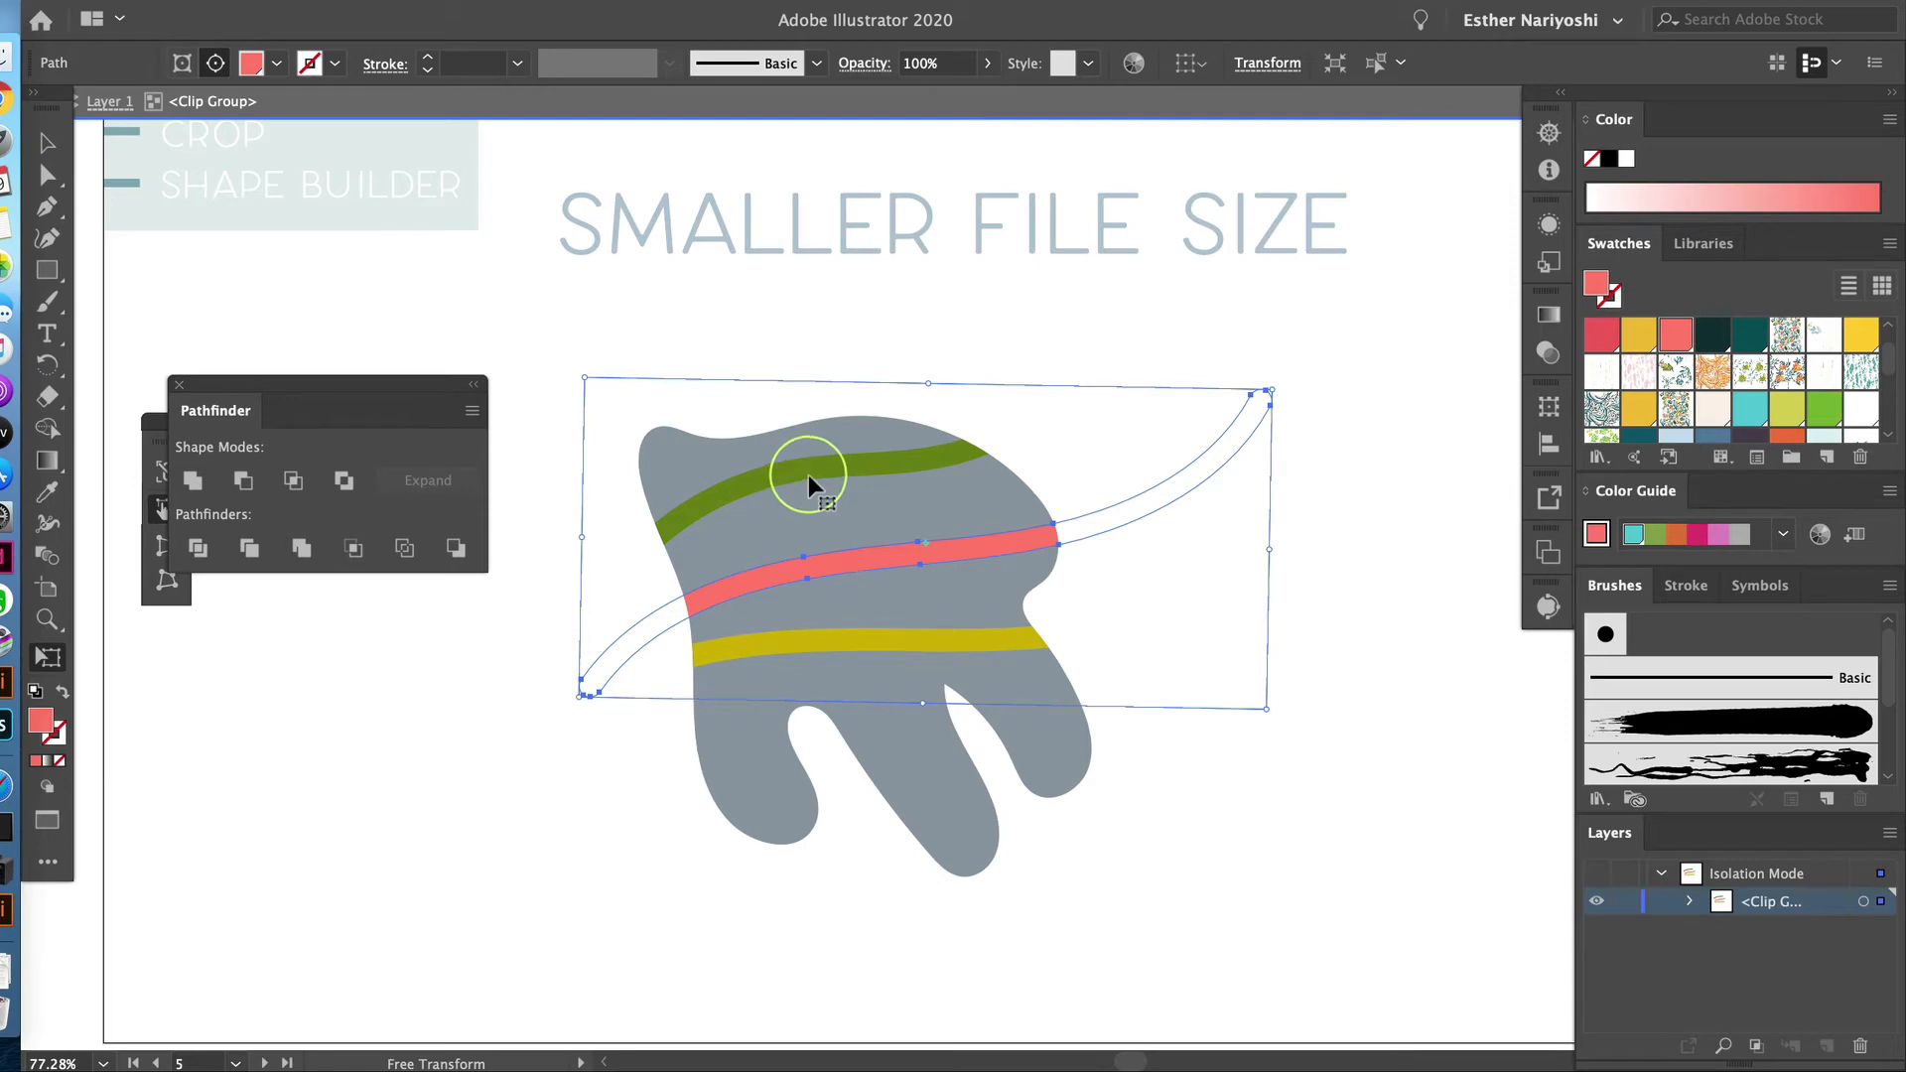
key(Escape)
key(v)
click(1108, 365)
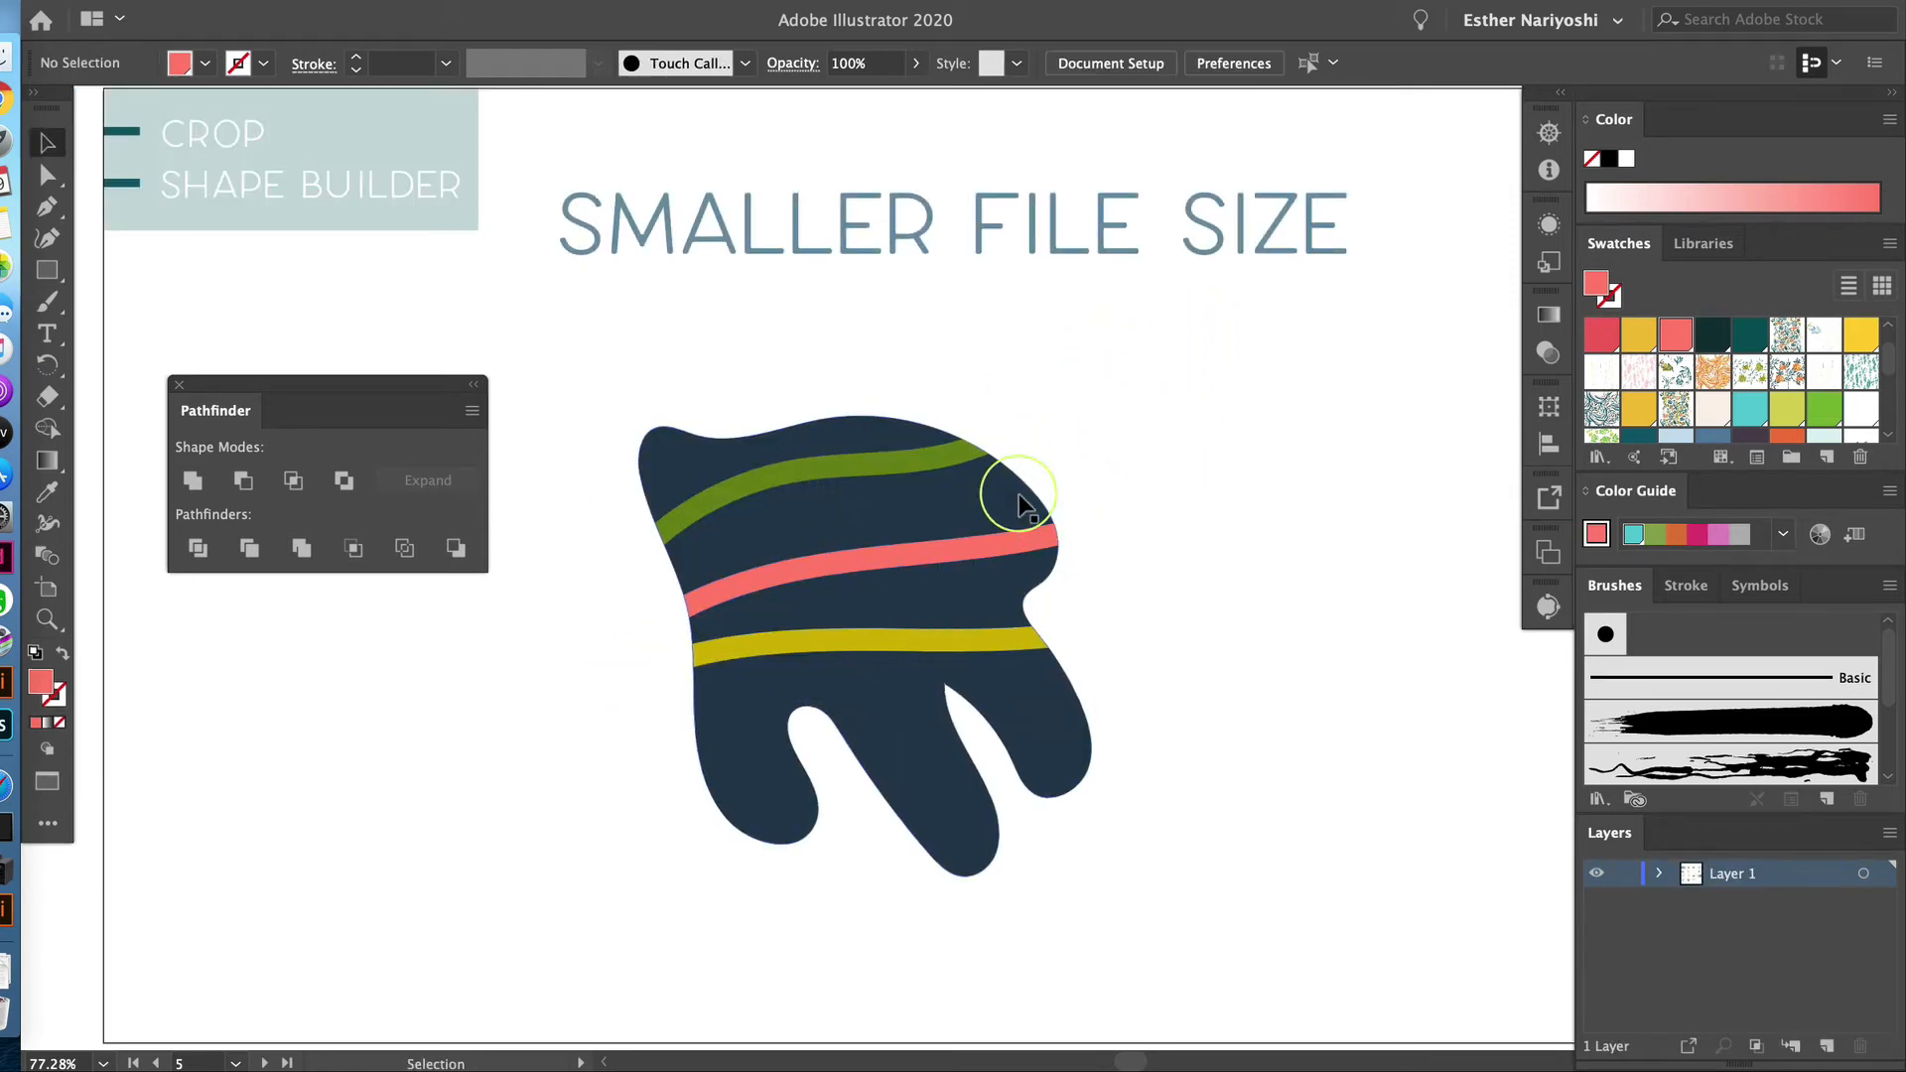
Select the clip group of stripes and apply Pathfinder Crop to it
click(884, 517)
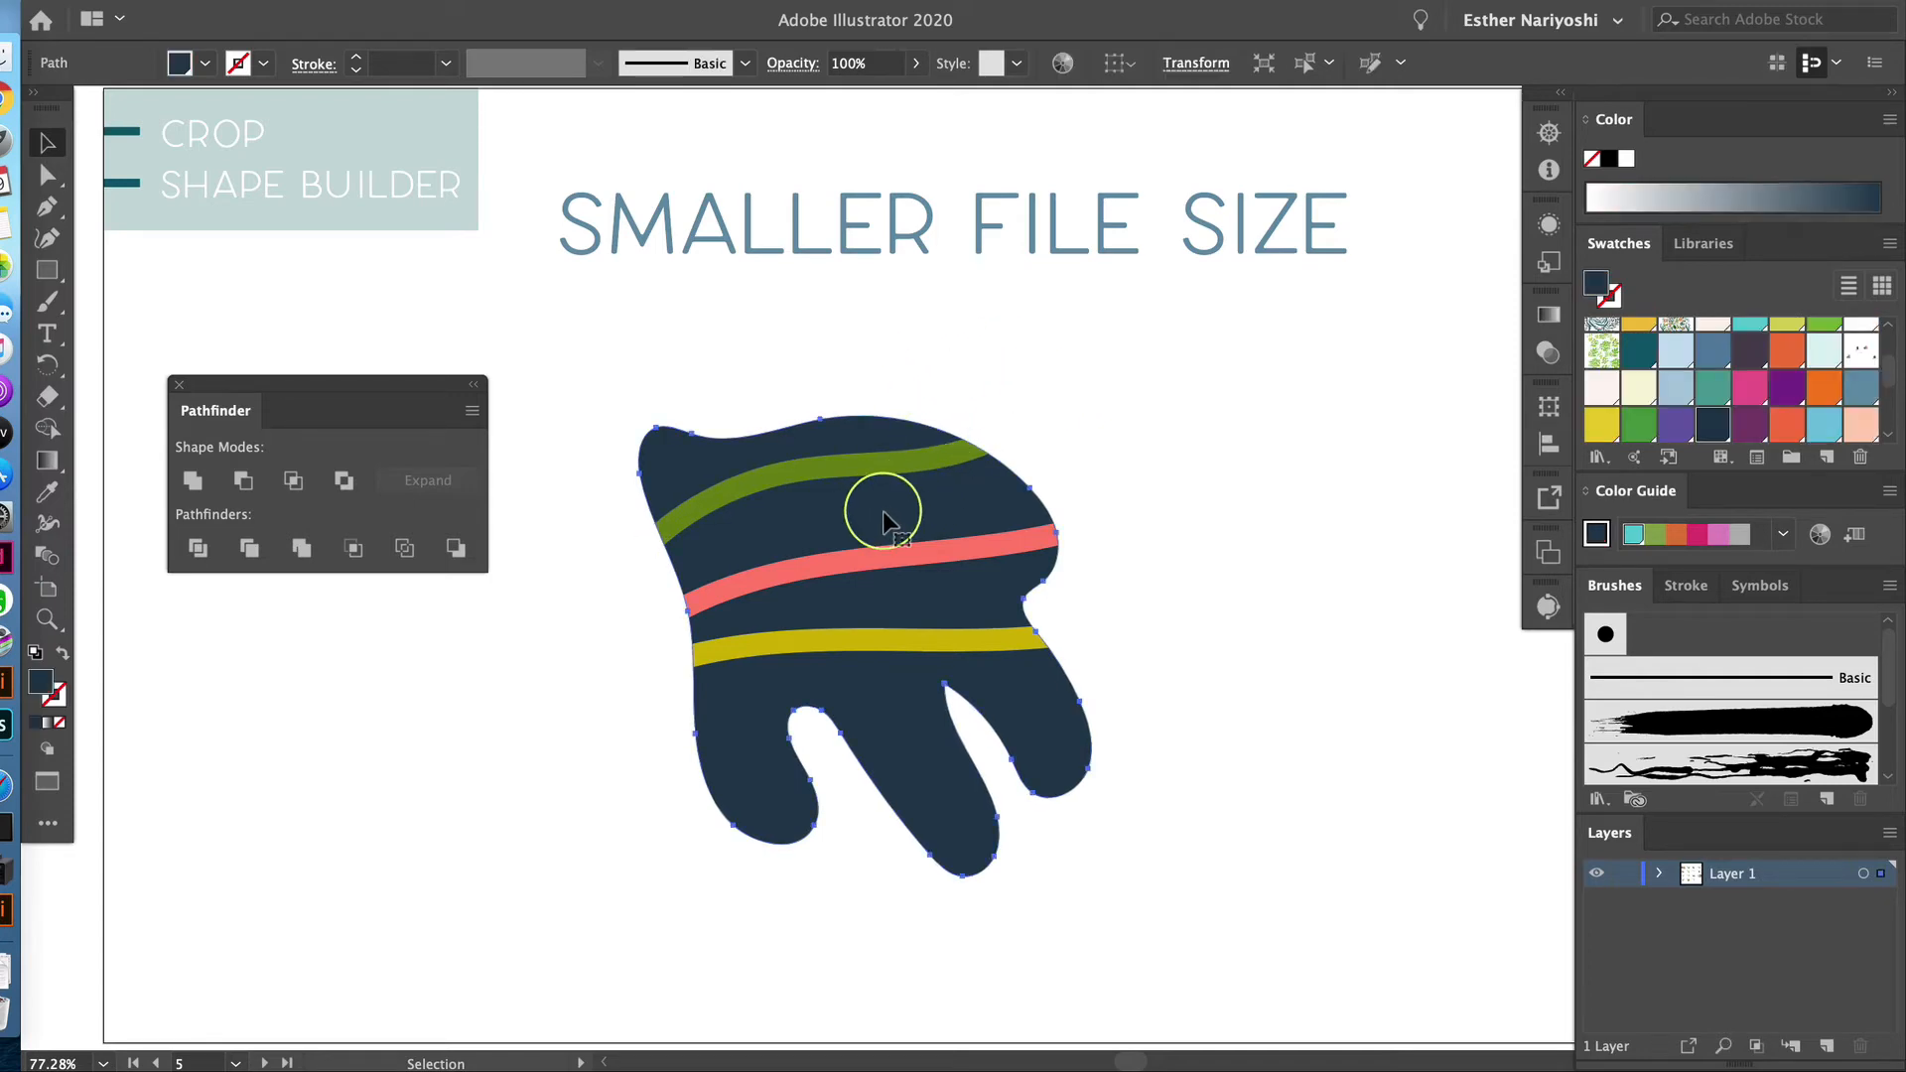
click(781, 572)
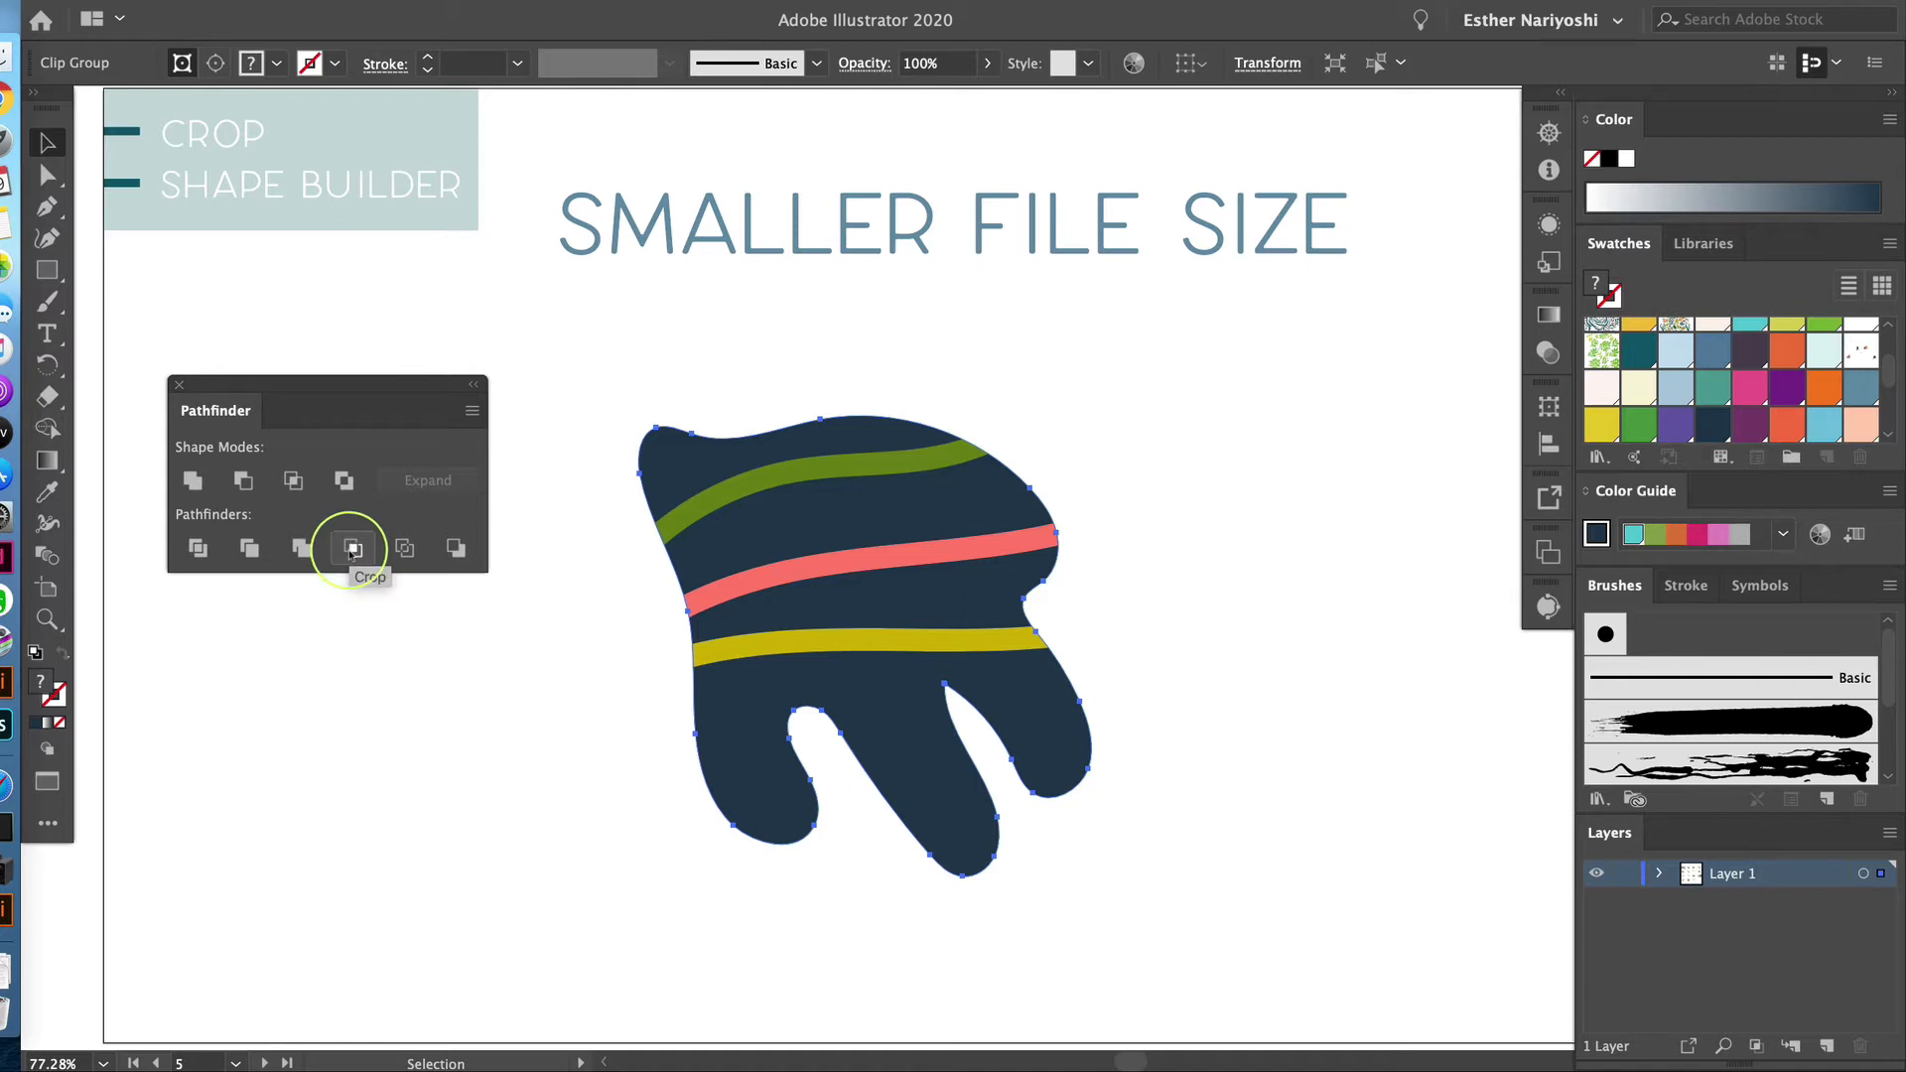
click(351, 549)
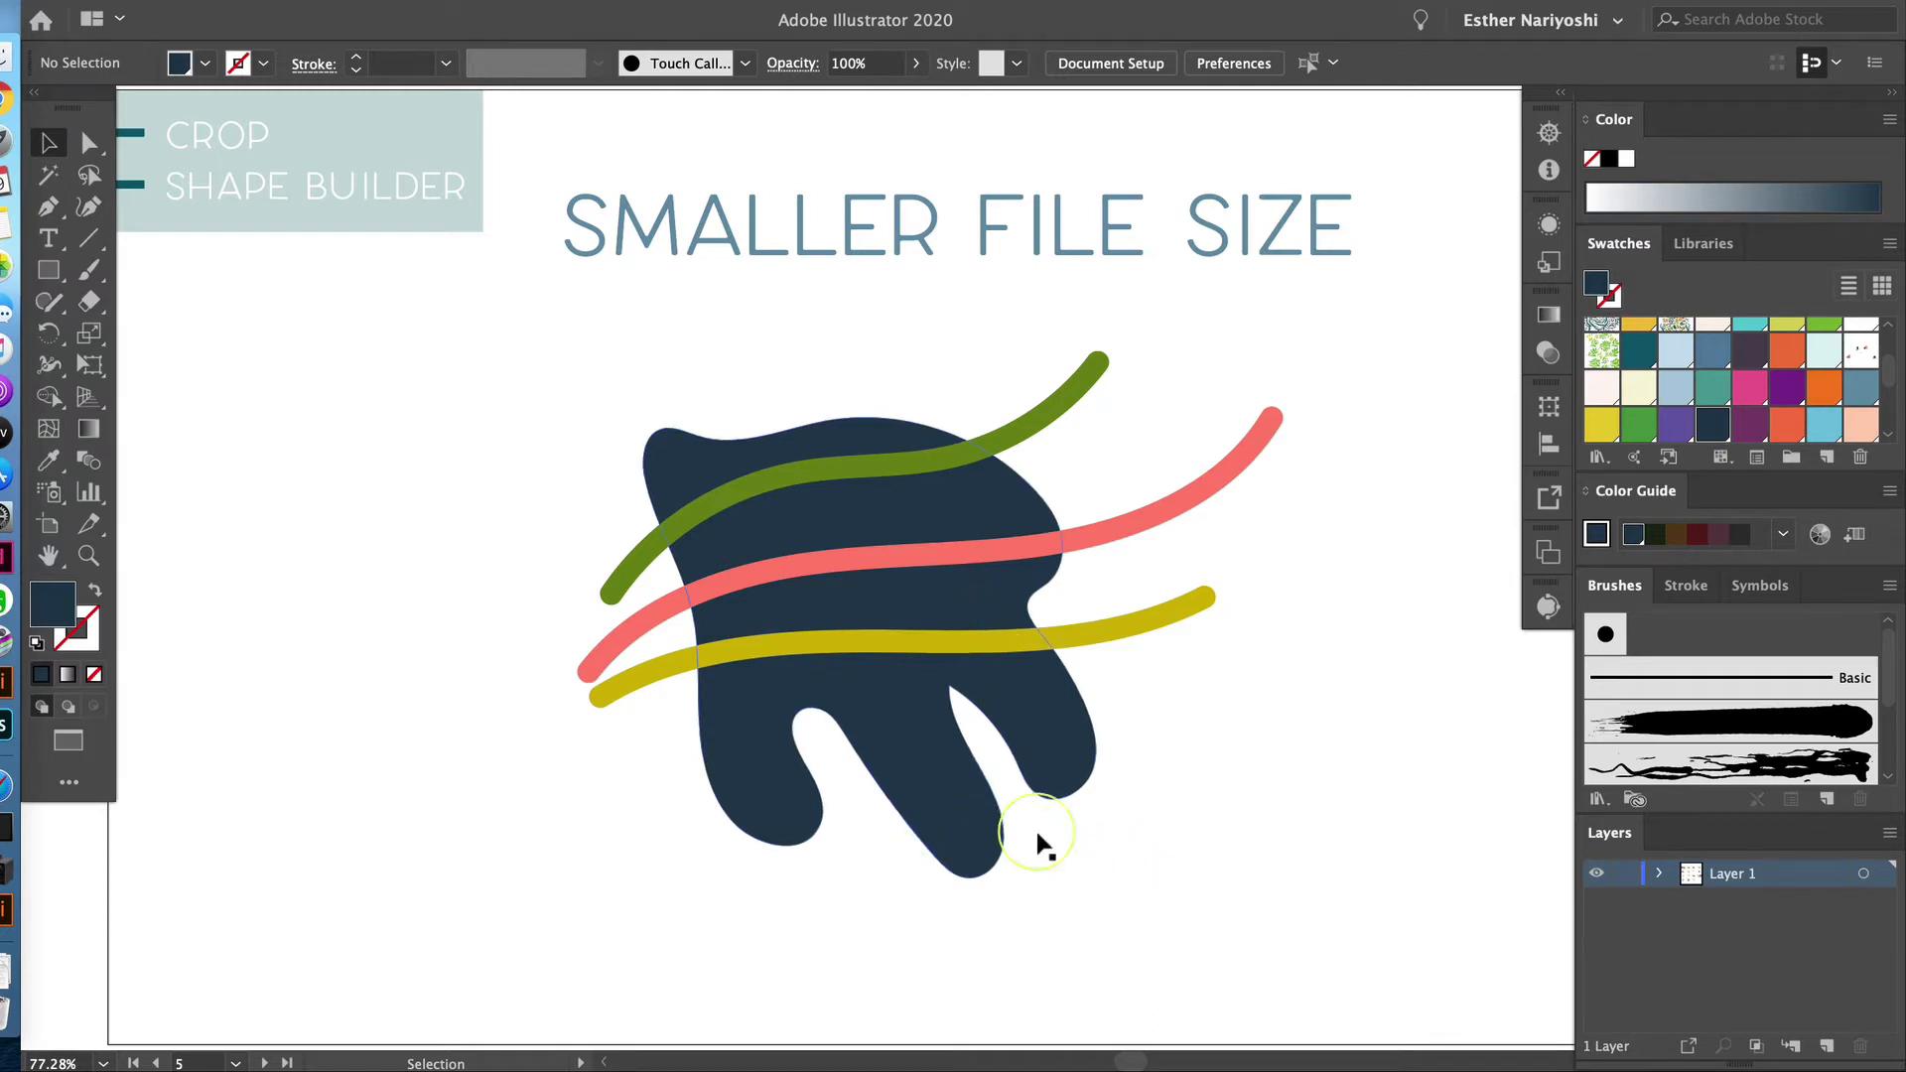
Select the blob and all three stripes and merge the green stripe with the blob's upper part using Shape Builder
mouse_move(1281, 901)
mouse_down()
mouse_move(553, 354)
mouse_move(502, 417)
mouse_up()
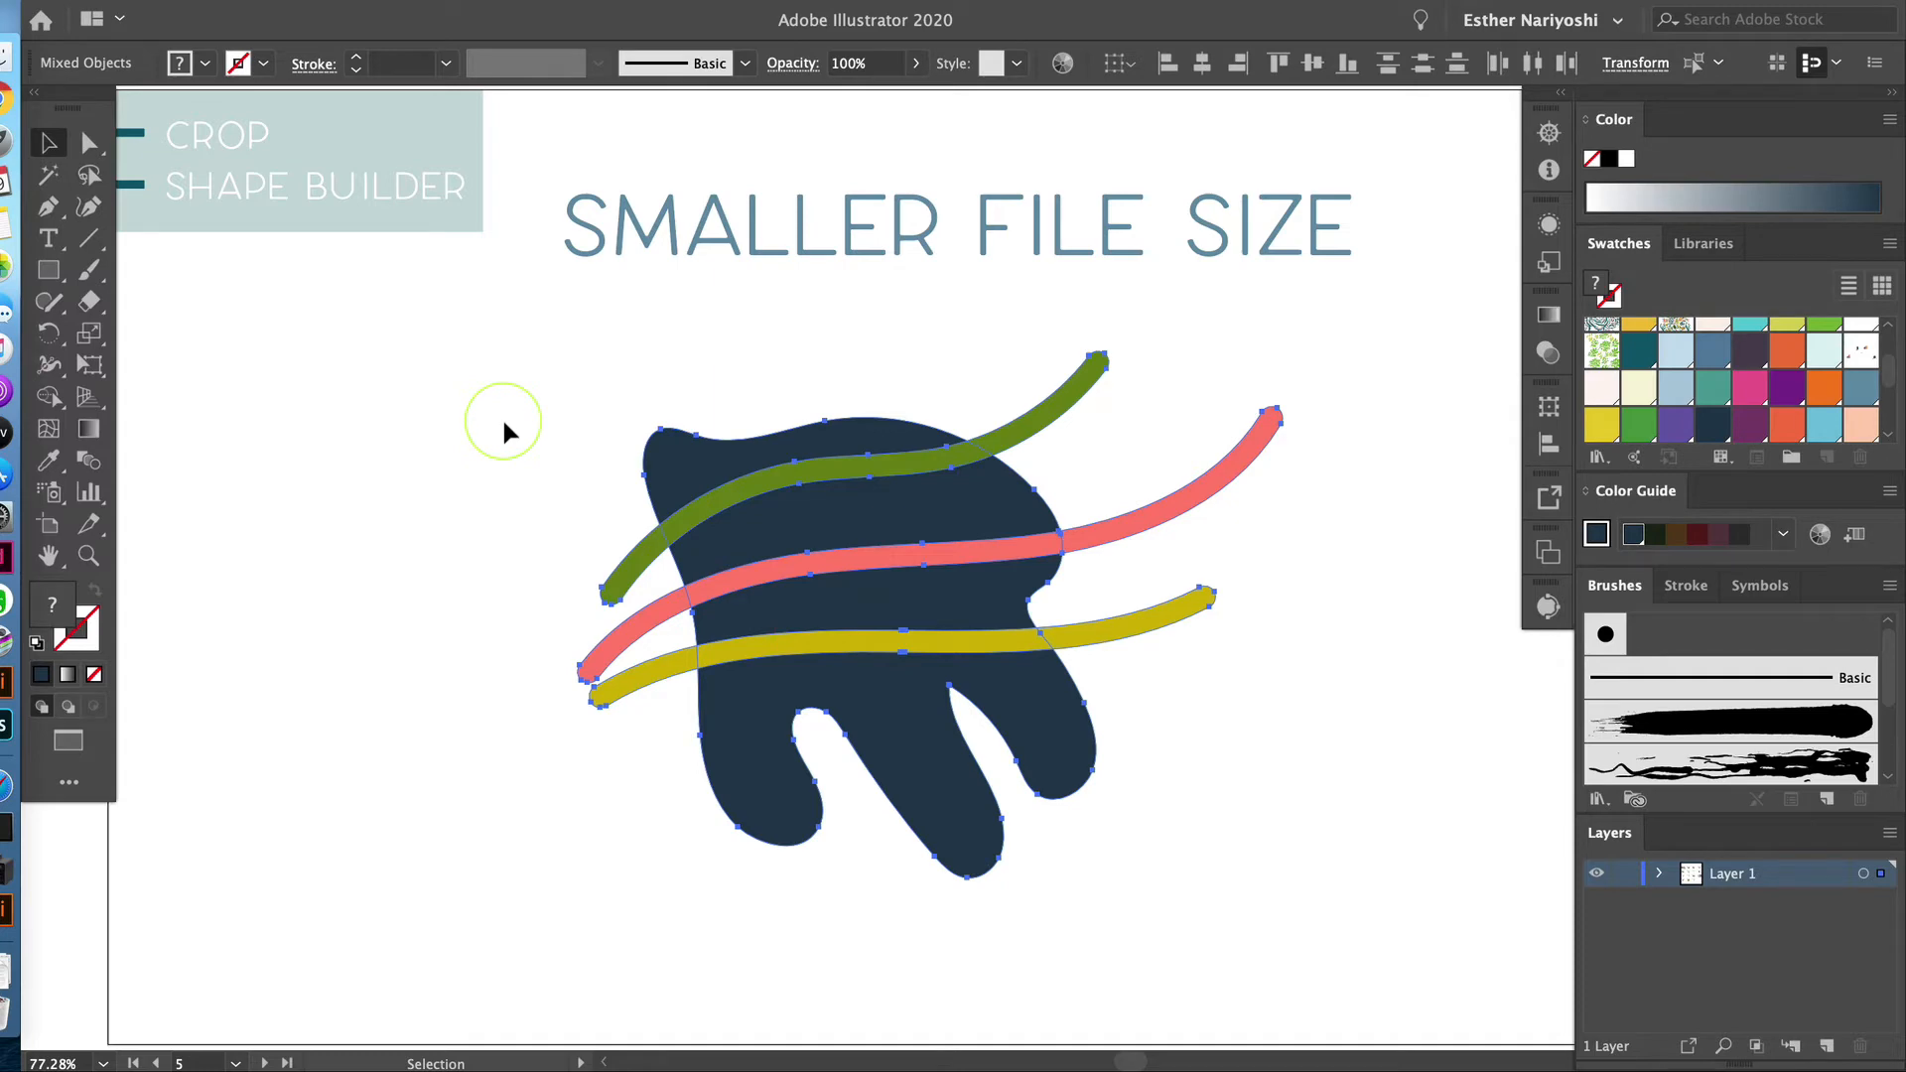
key(shift+m)
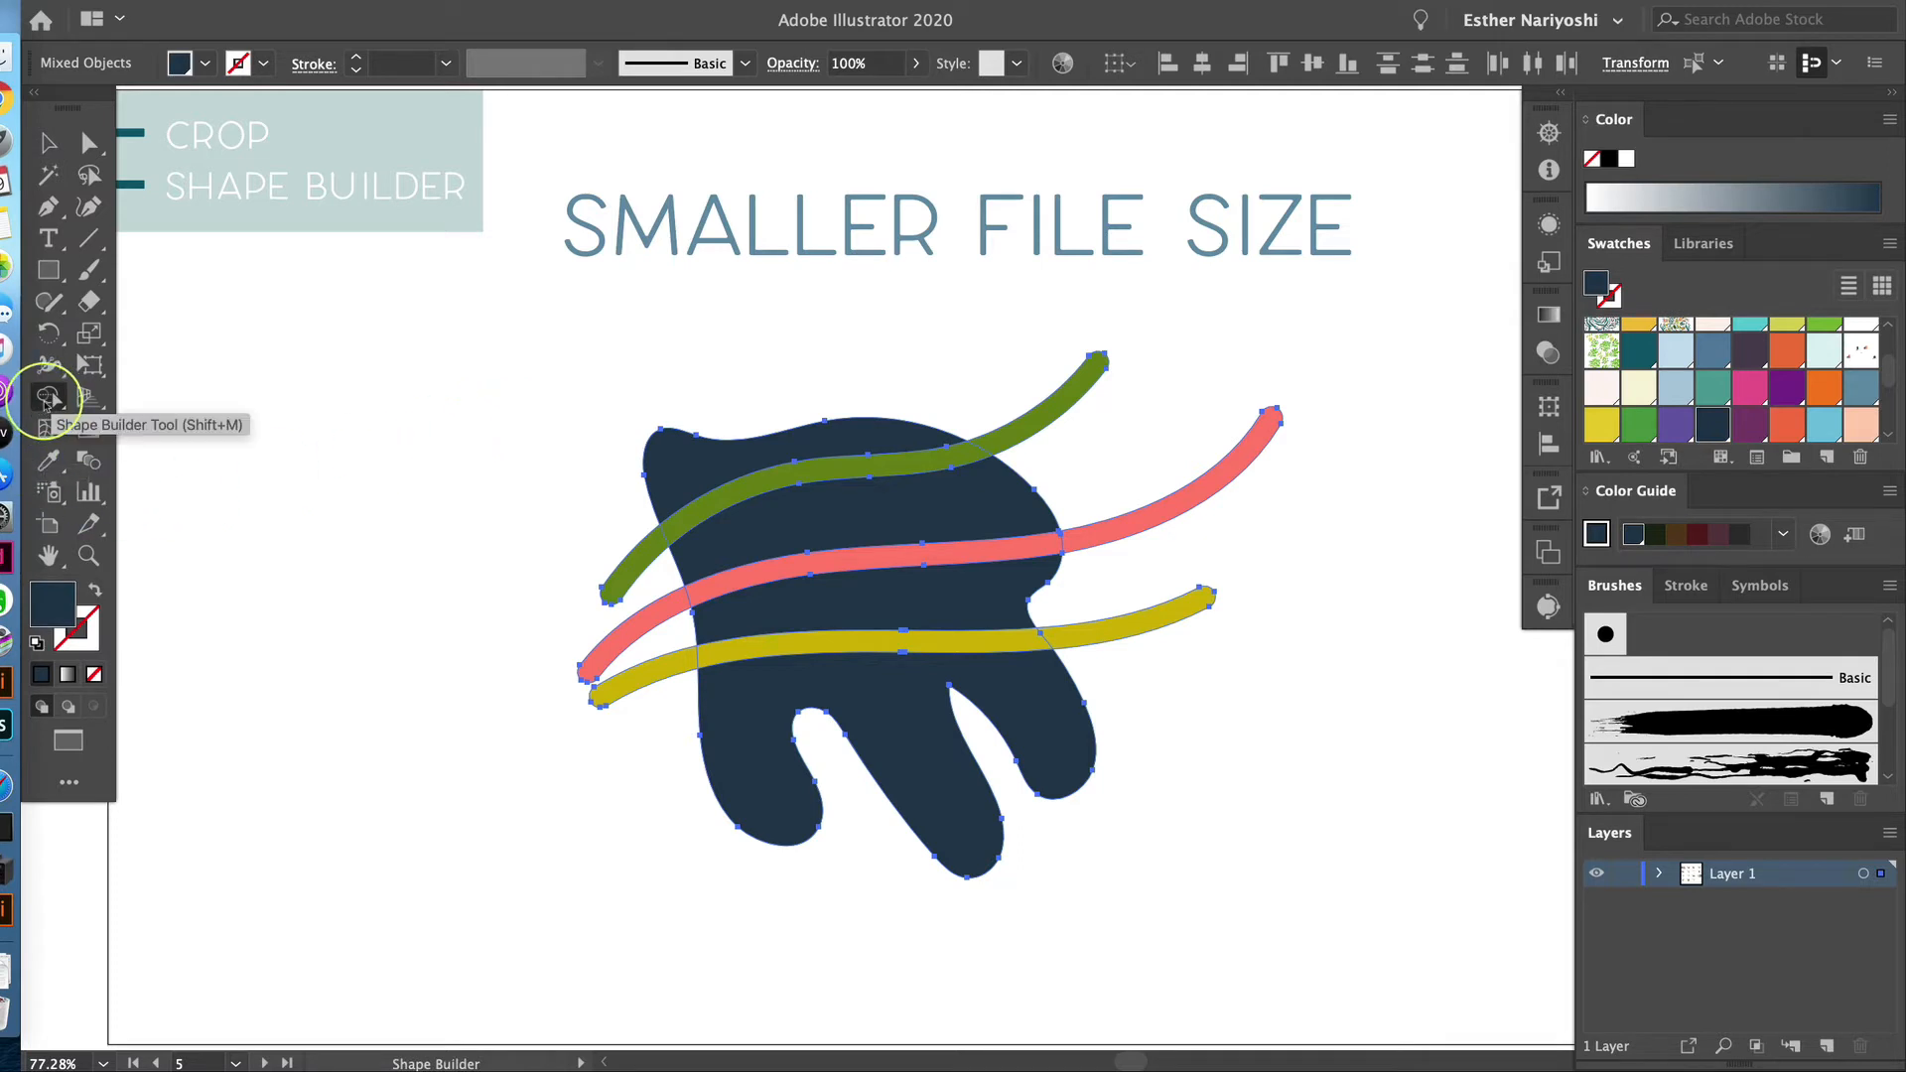
click(1013, 379)
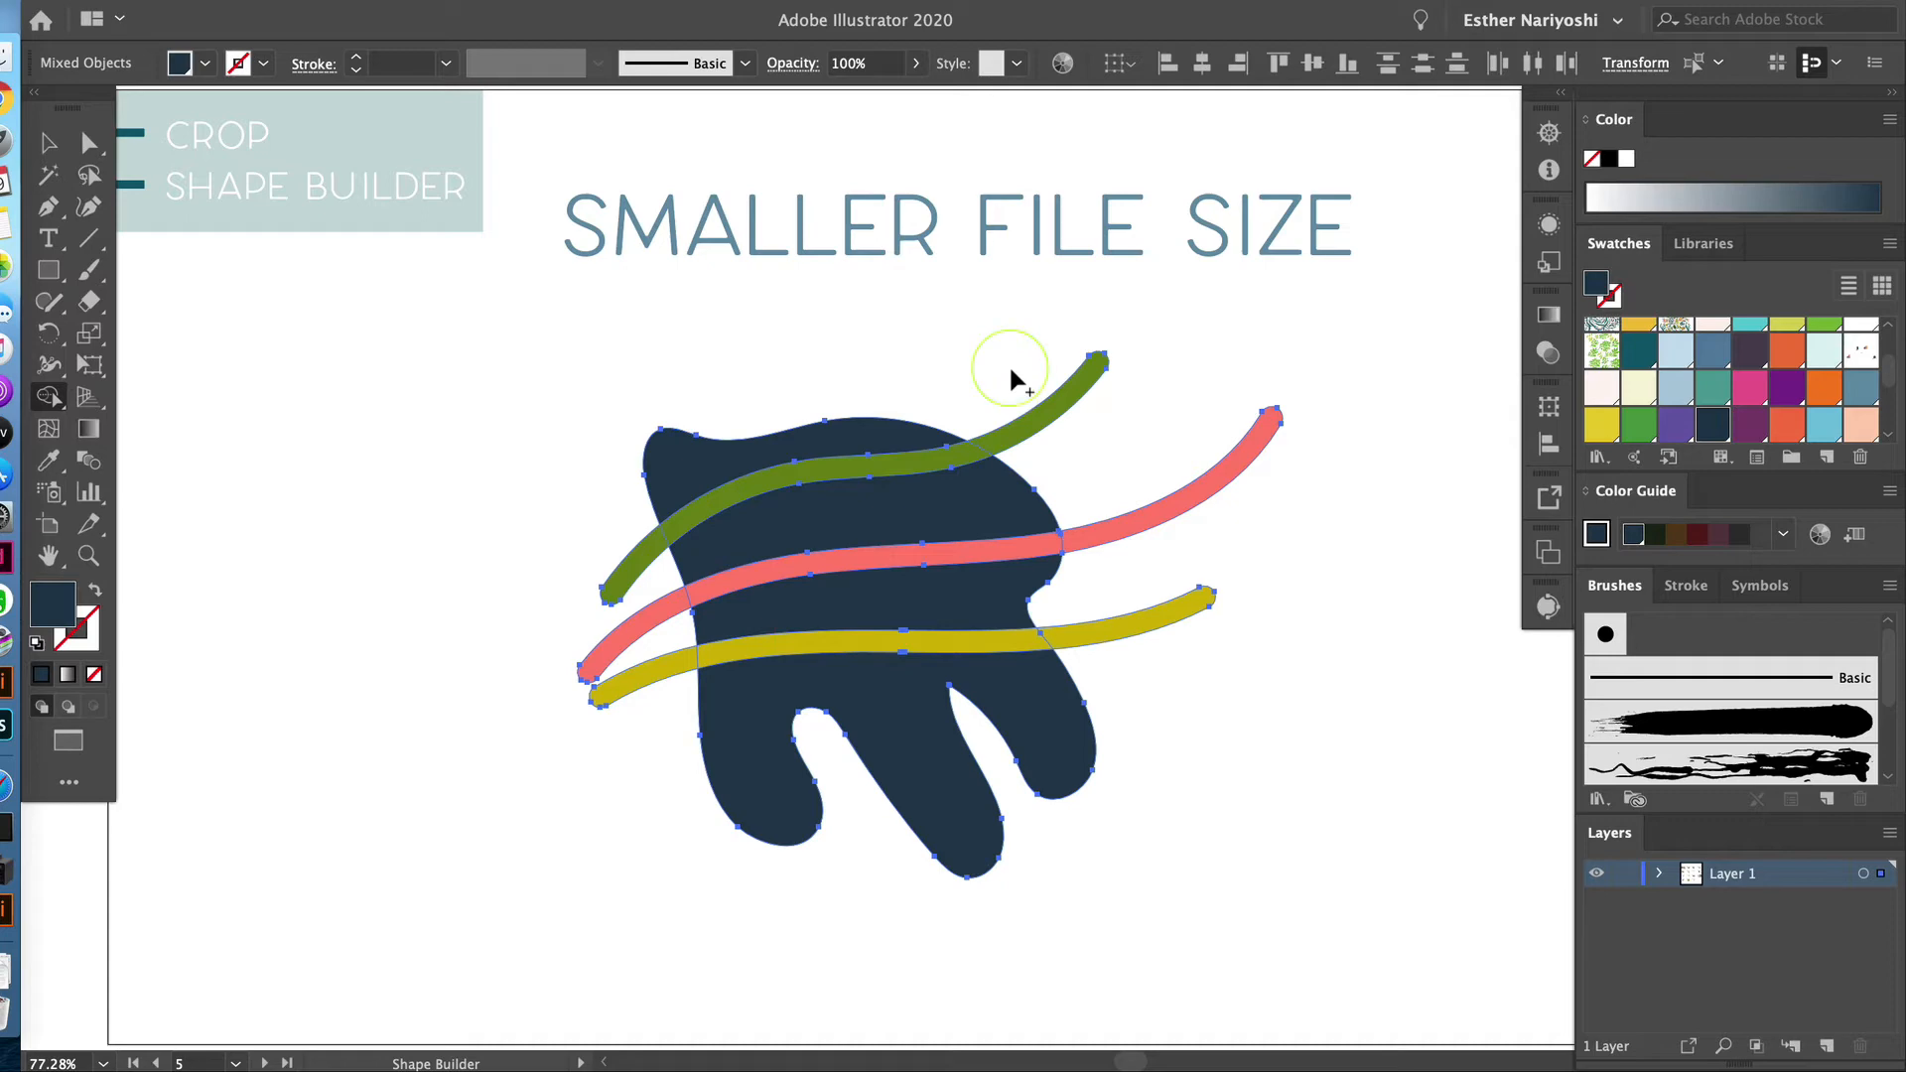
click(899, 452)
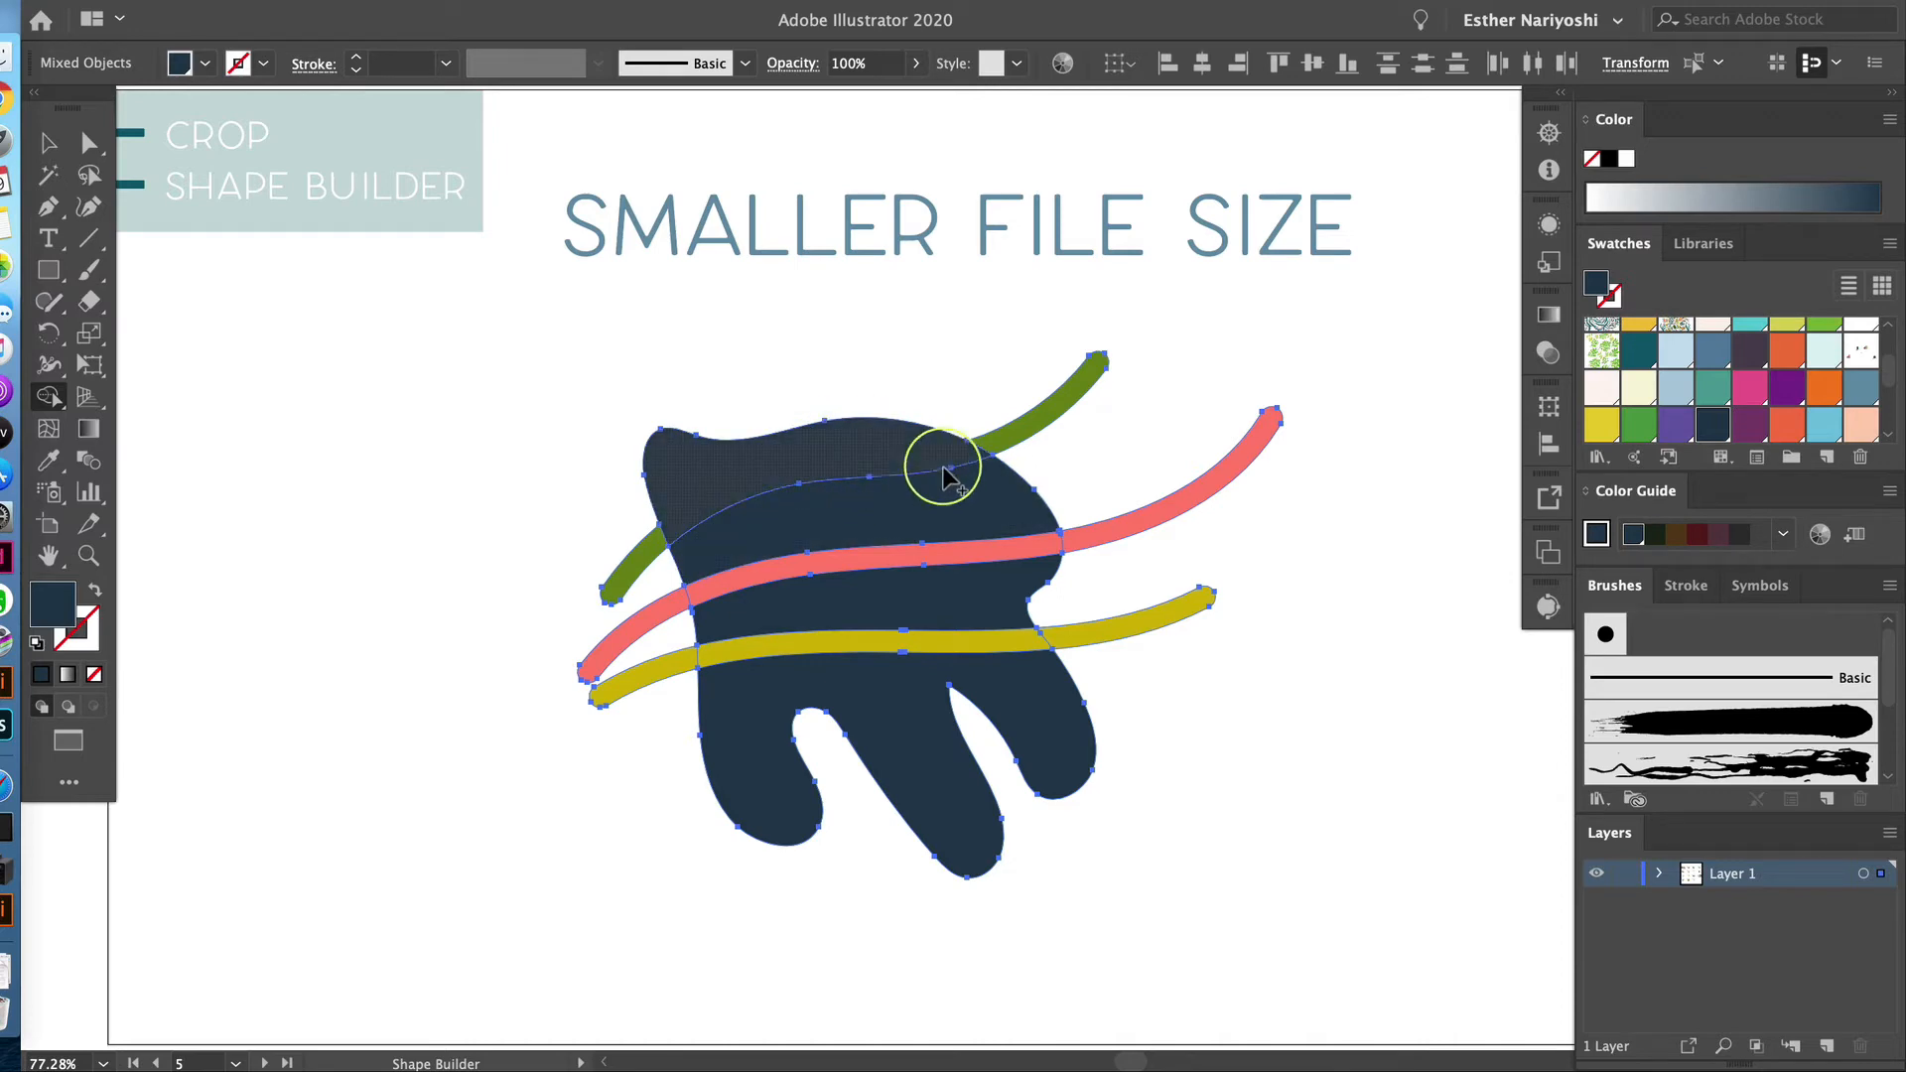
mouse_move(973, 451)
mouse_down()
mouse_move(897, 443)
mouse_move(787, 467)
mouse_move(646, 562)
mouse_up()
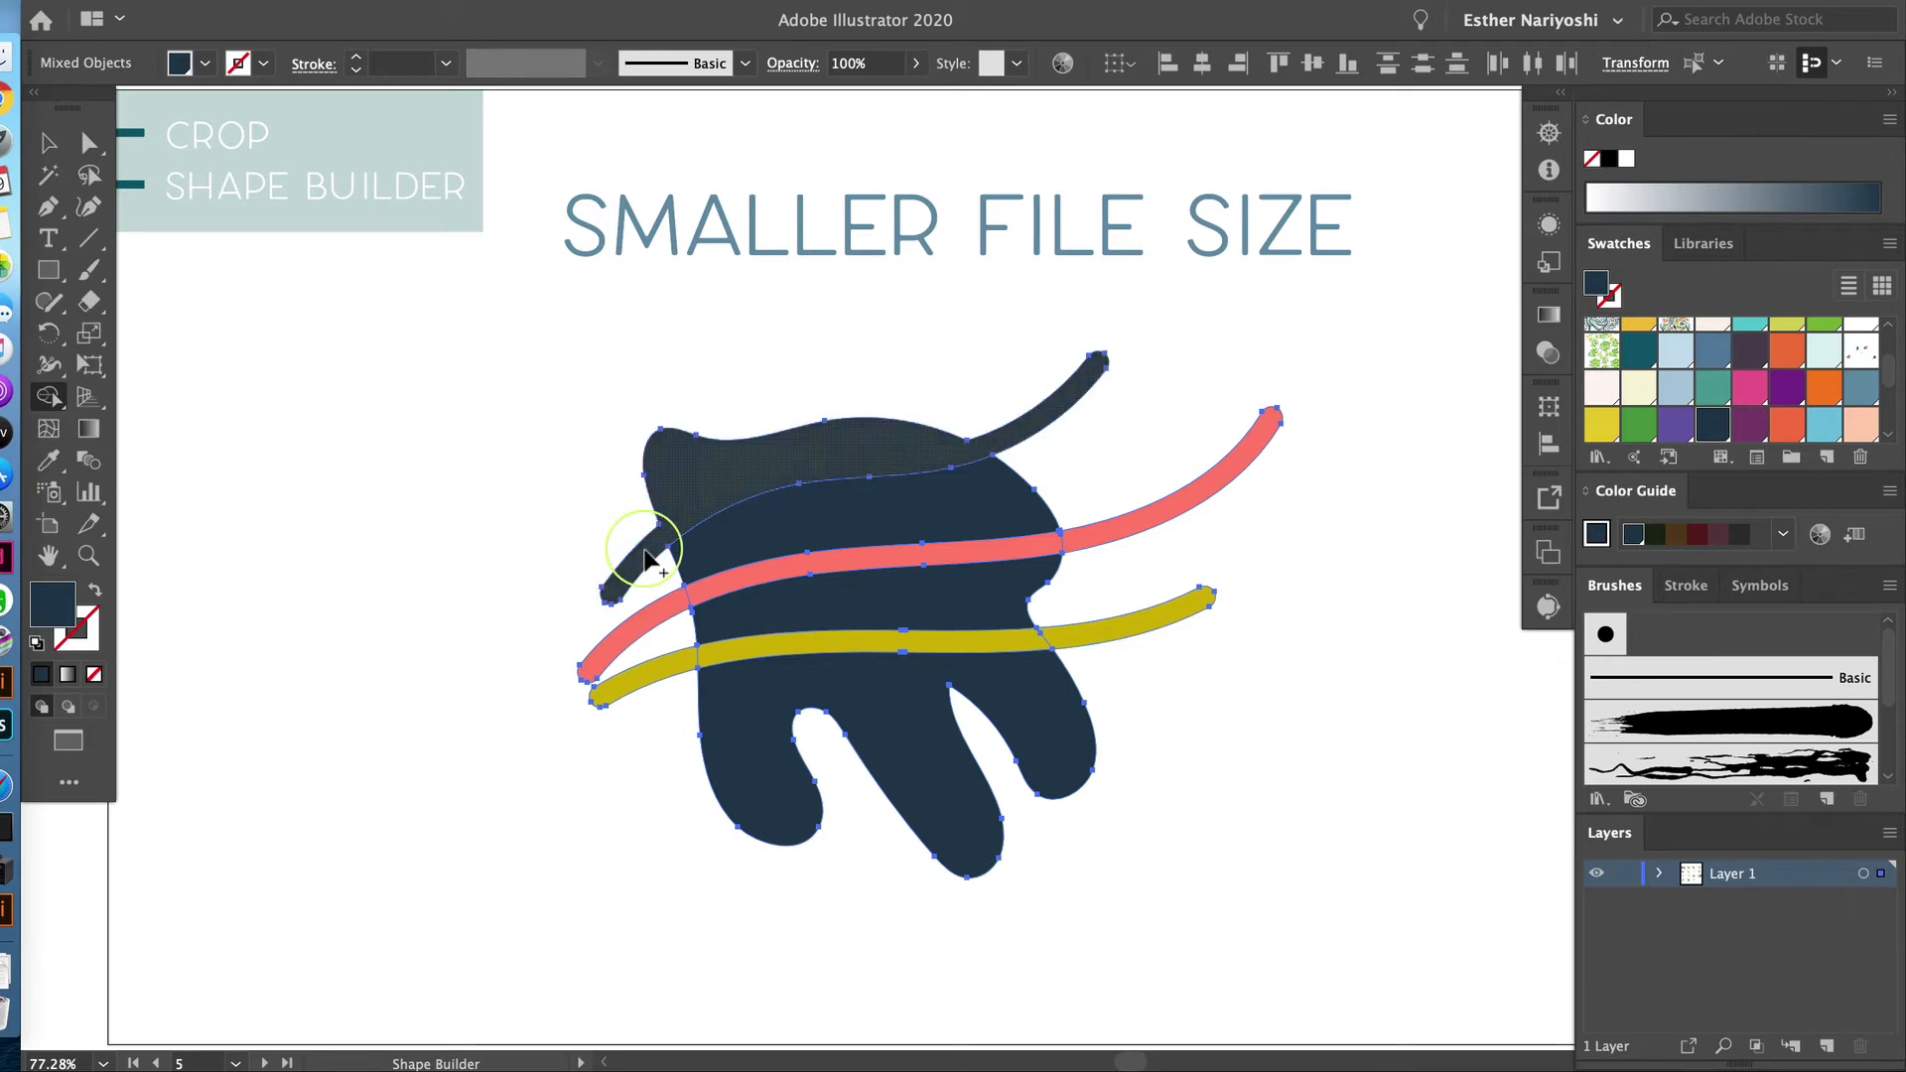
Fill the merged upper shape with the magenta pink swatch and deselect it
key(v)
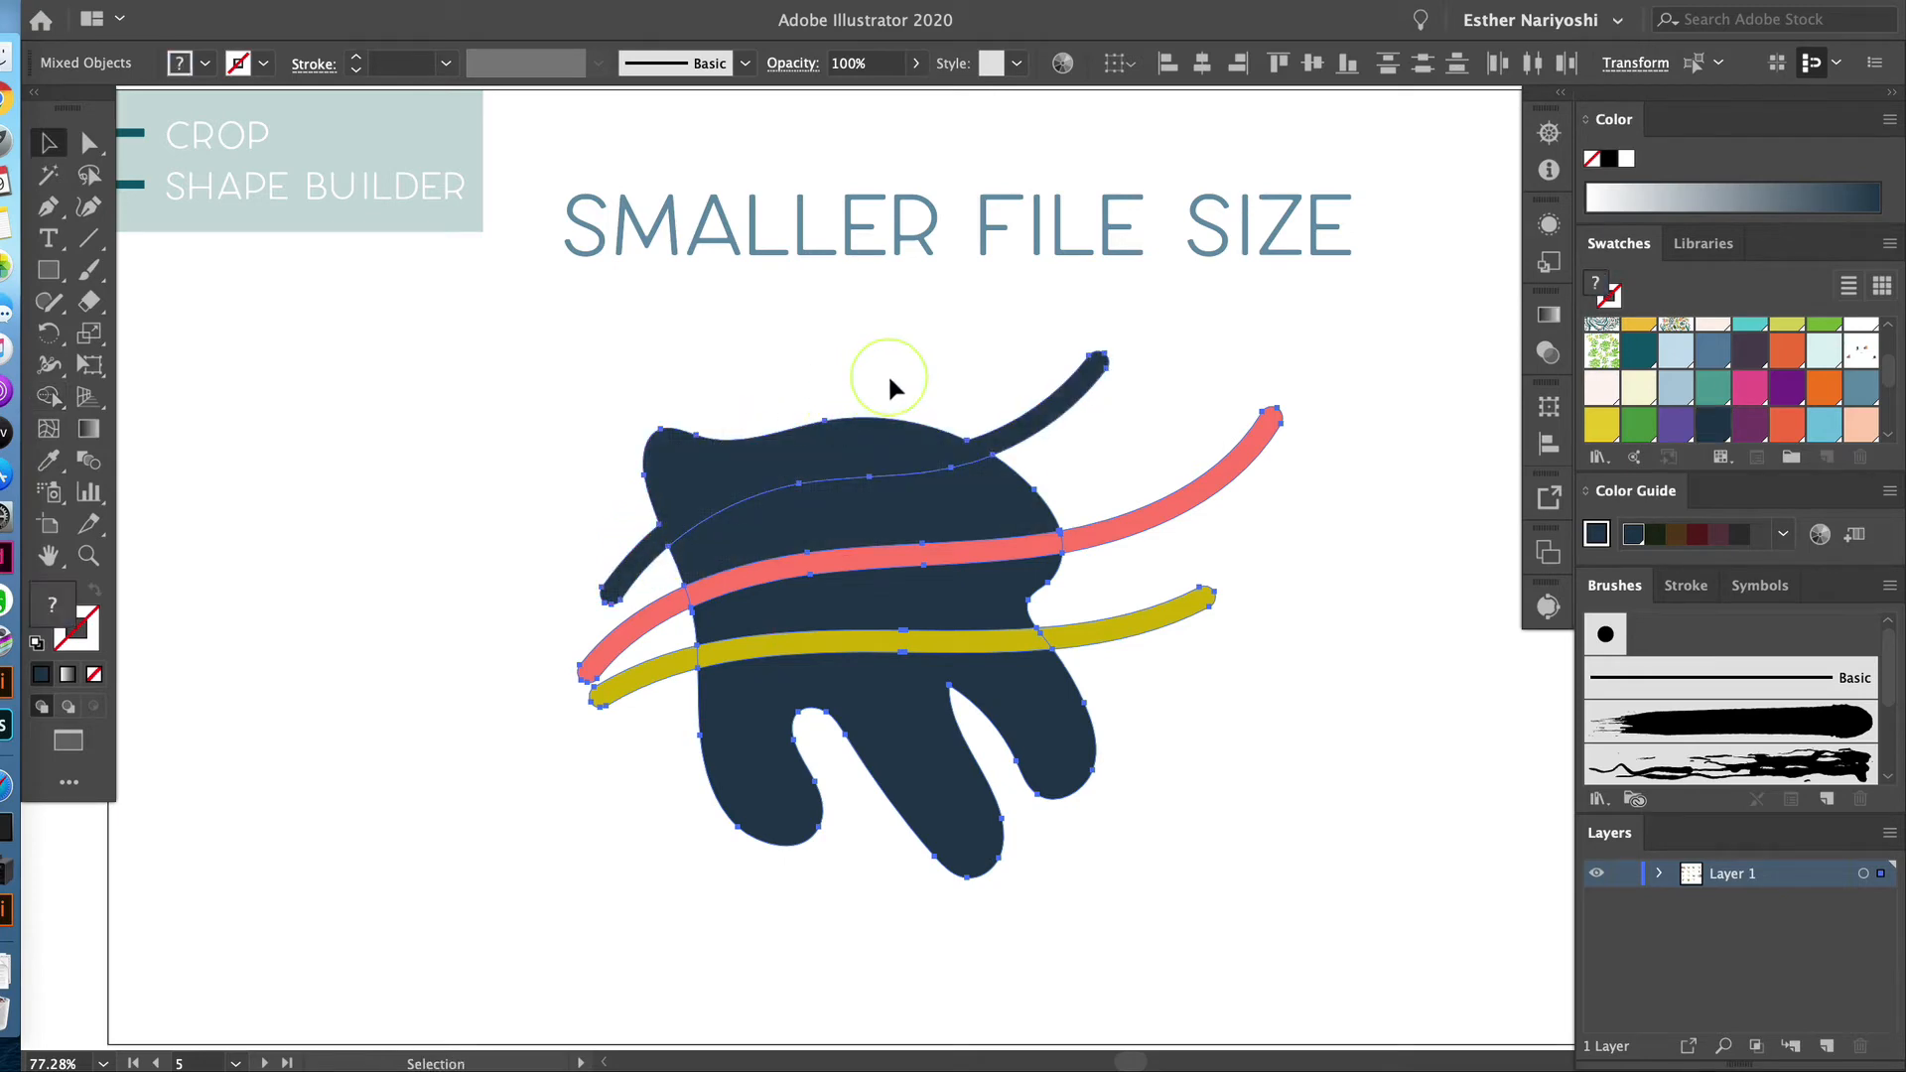
click(891, 392)
key(a)
click(873, 427)
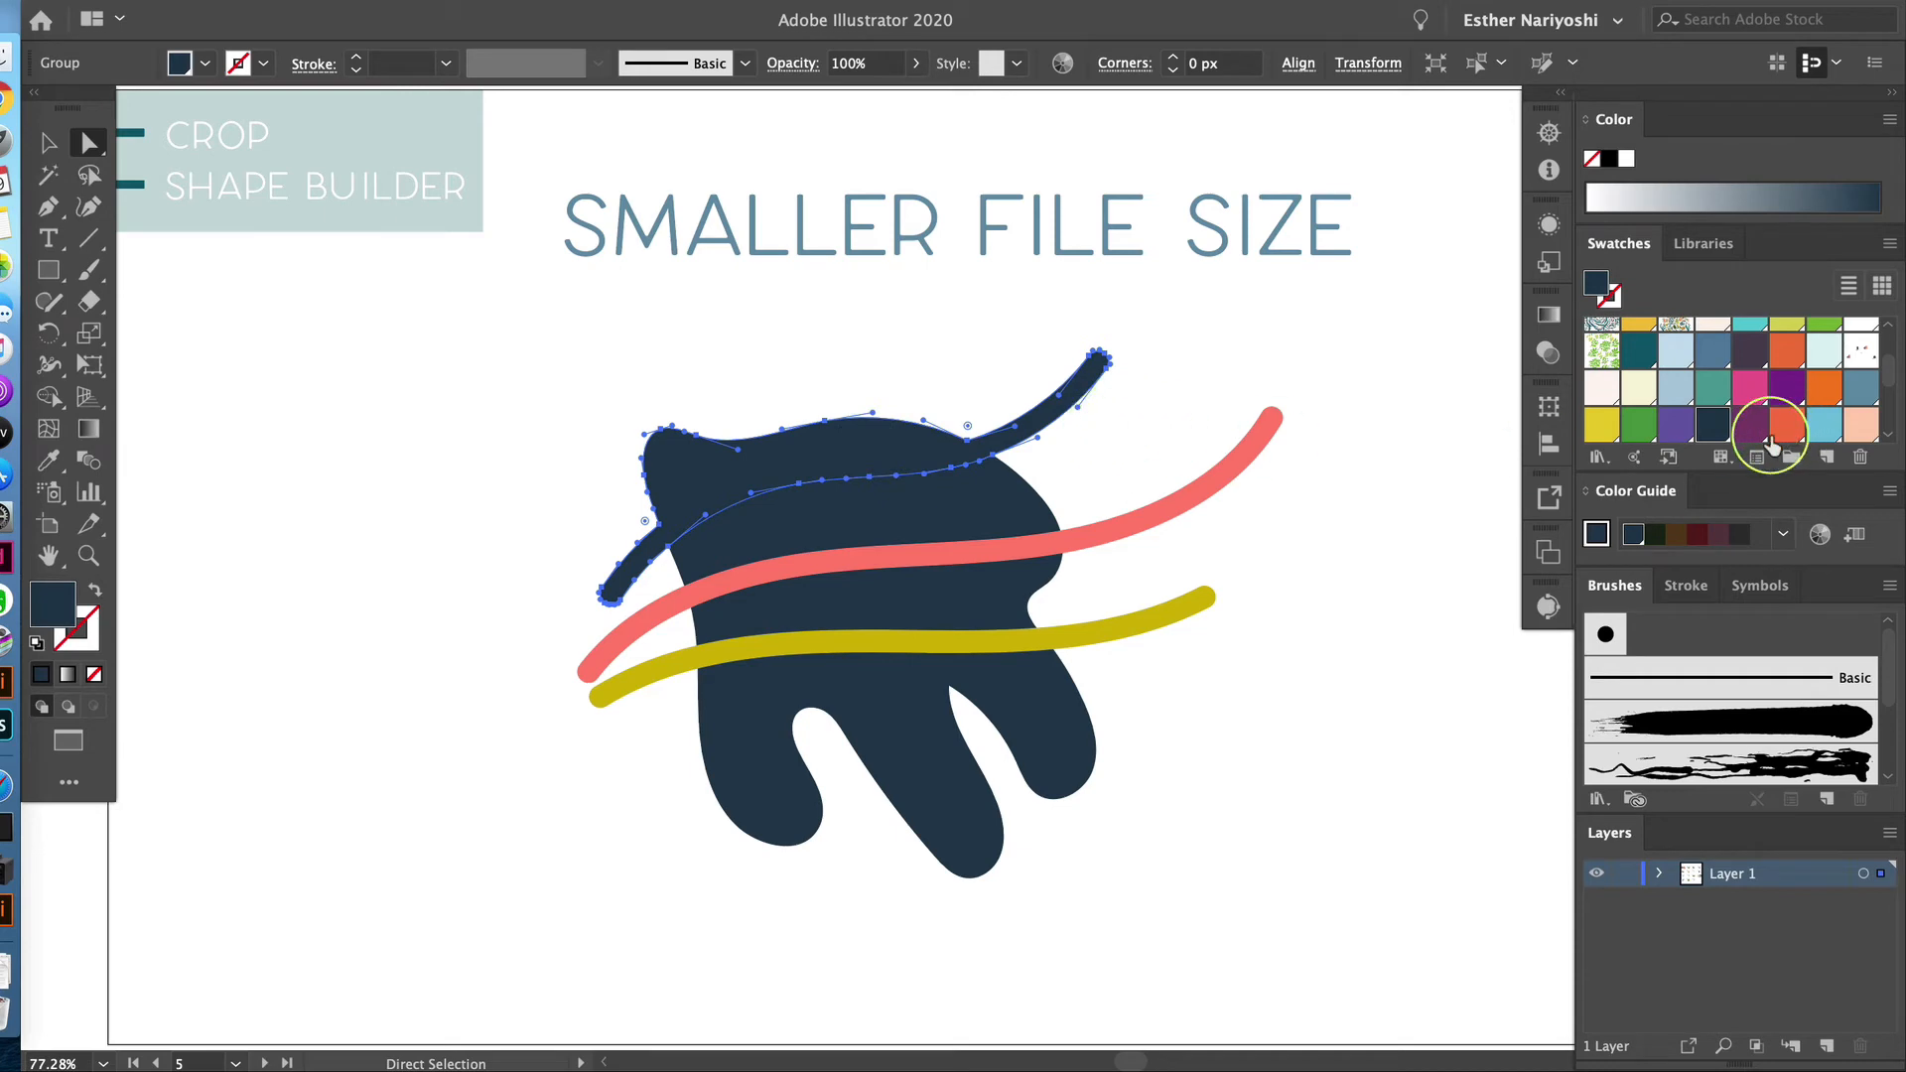
key(v)
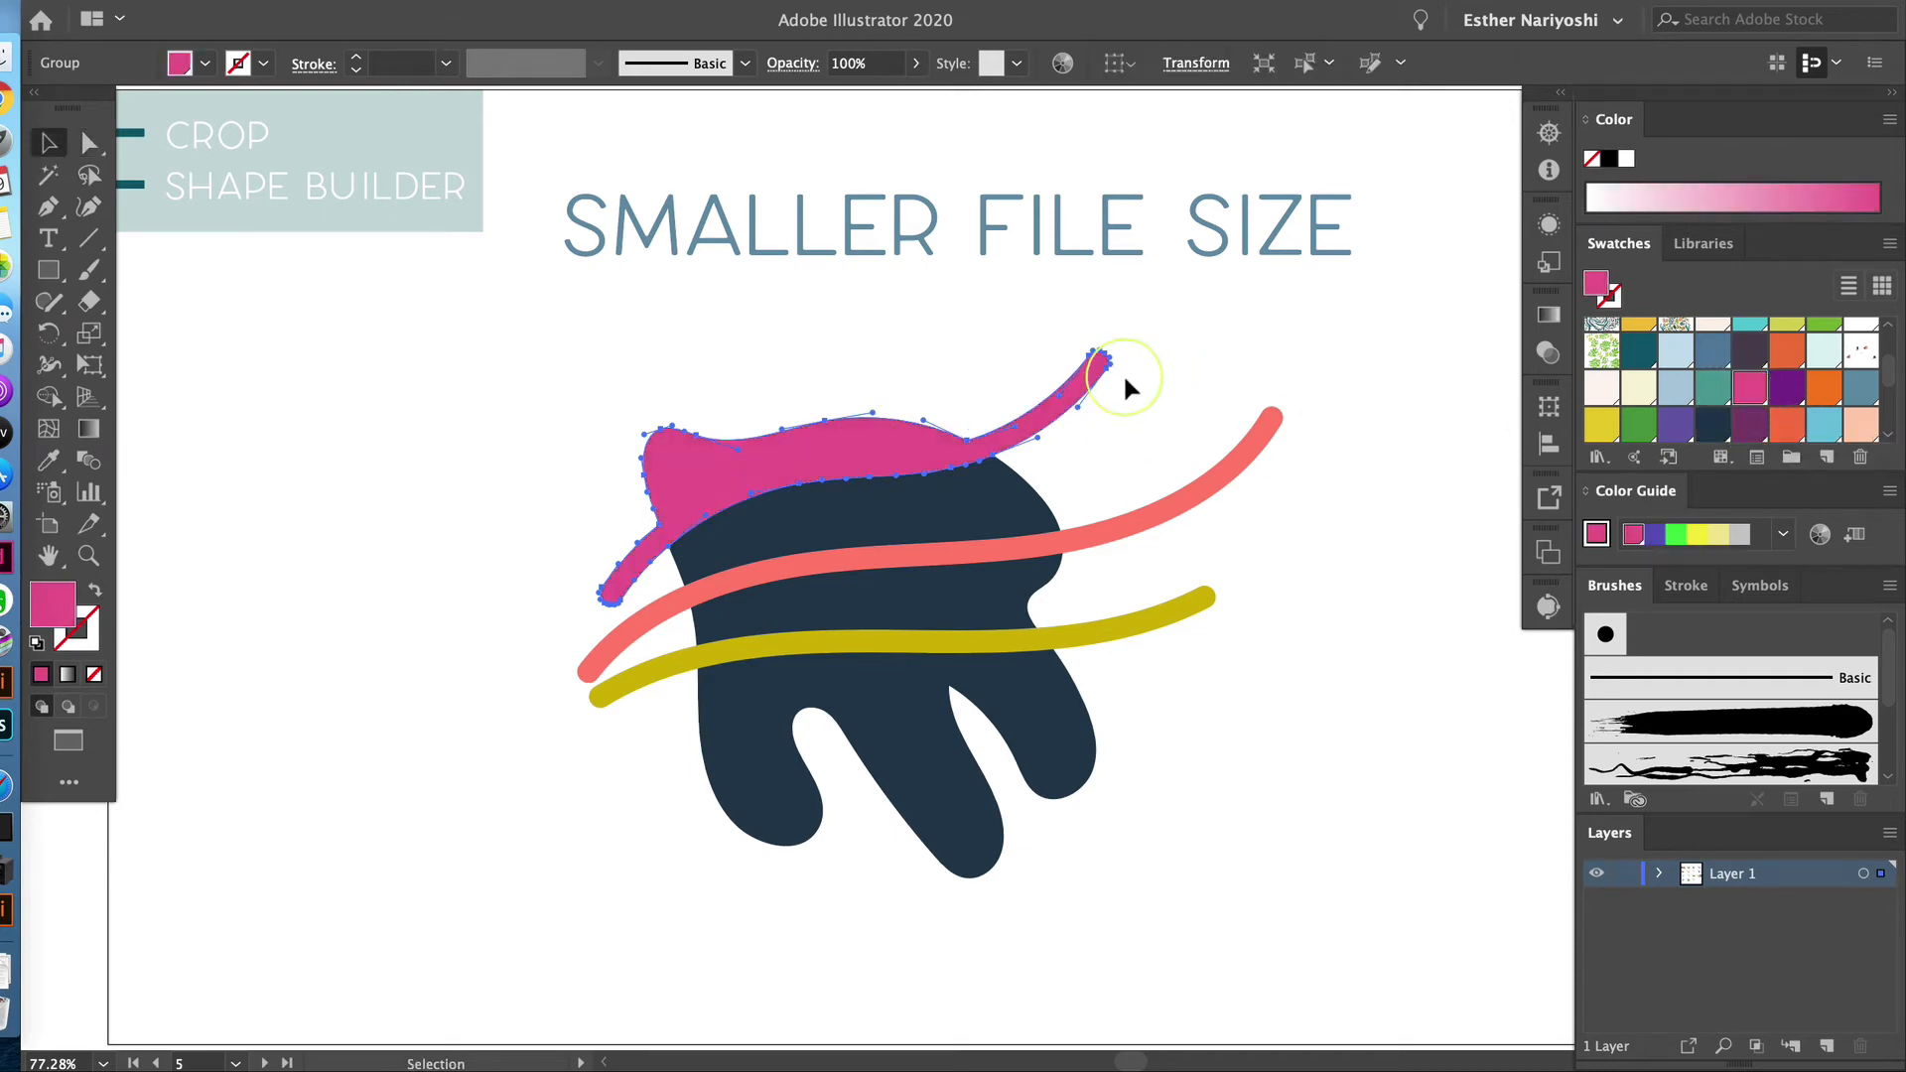
click(1097, 481)
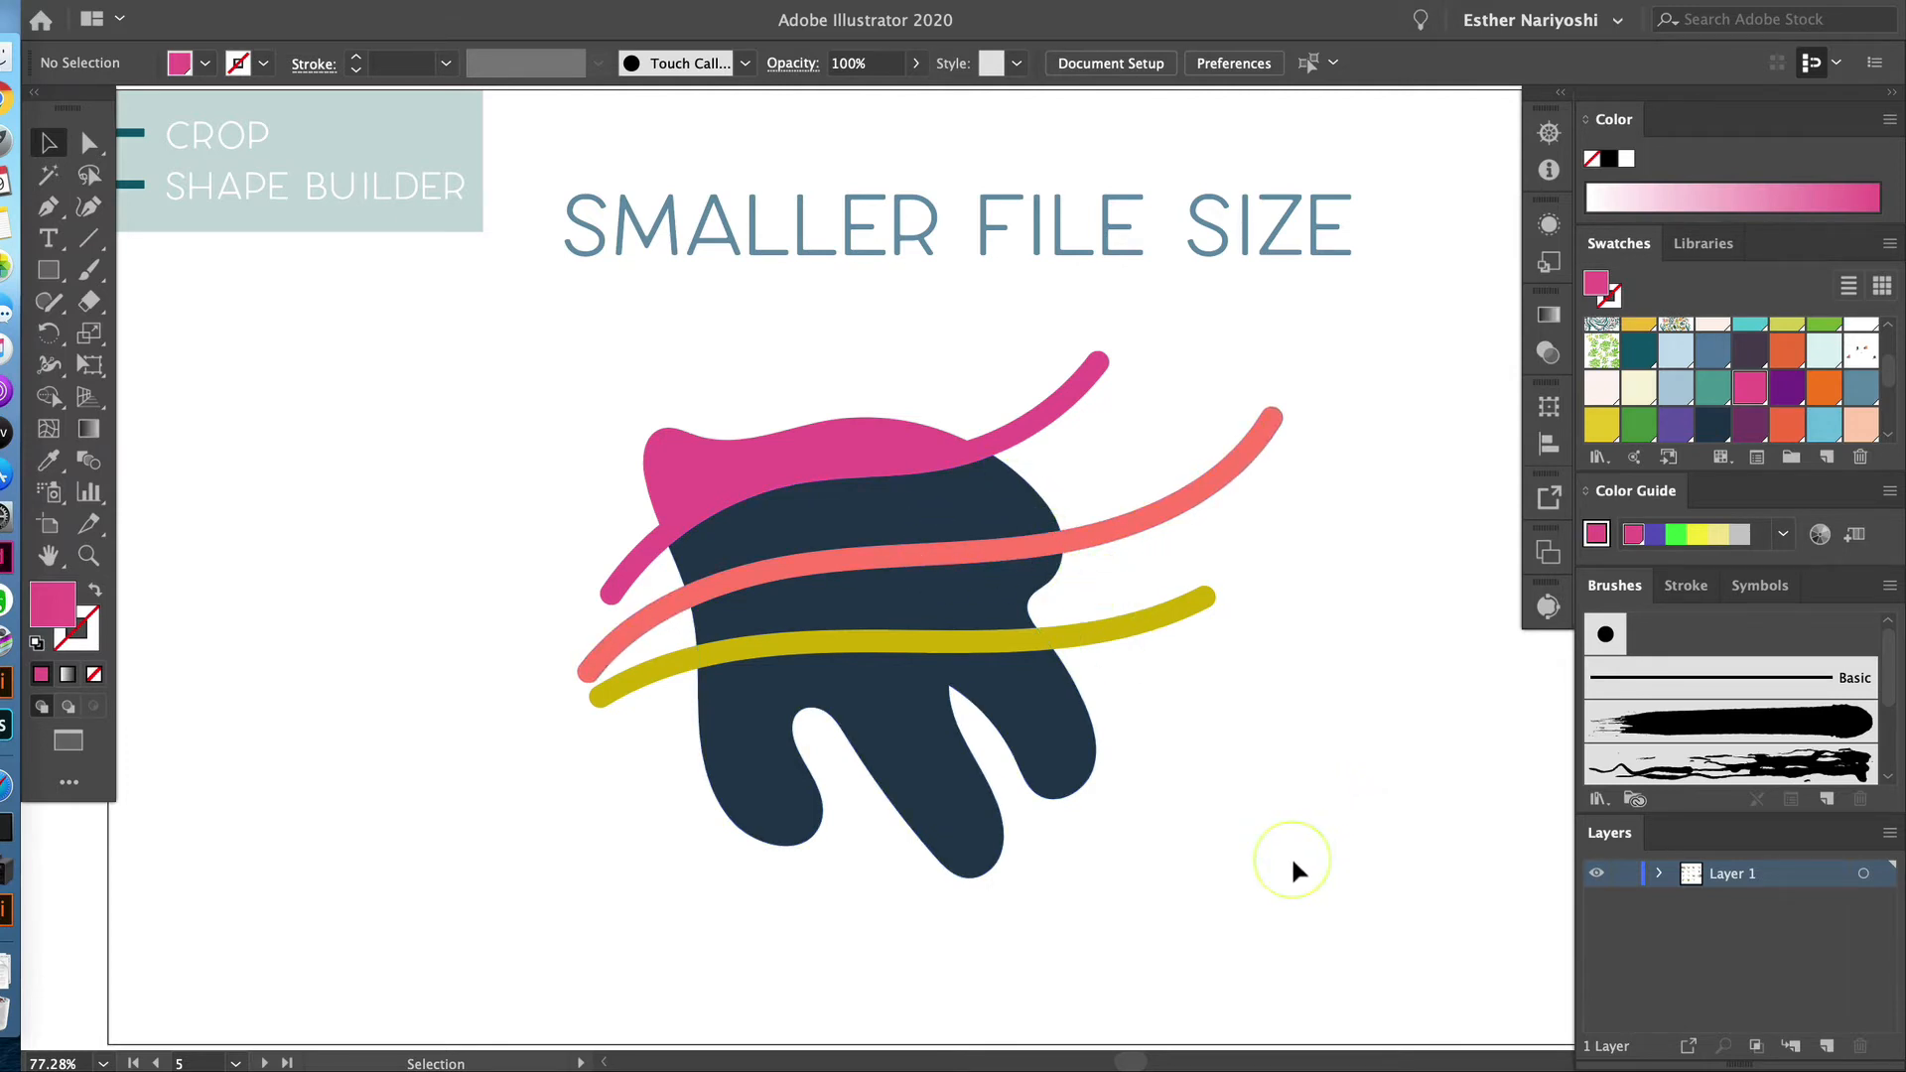
Select all the artwork, remove the coral and yellow stripe ends outside the blob with Shape Builder, and deselect
drag(1253, 843, 414, 407)
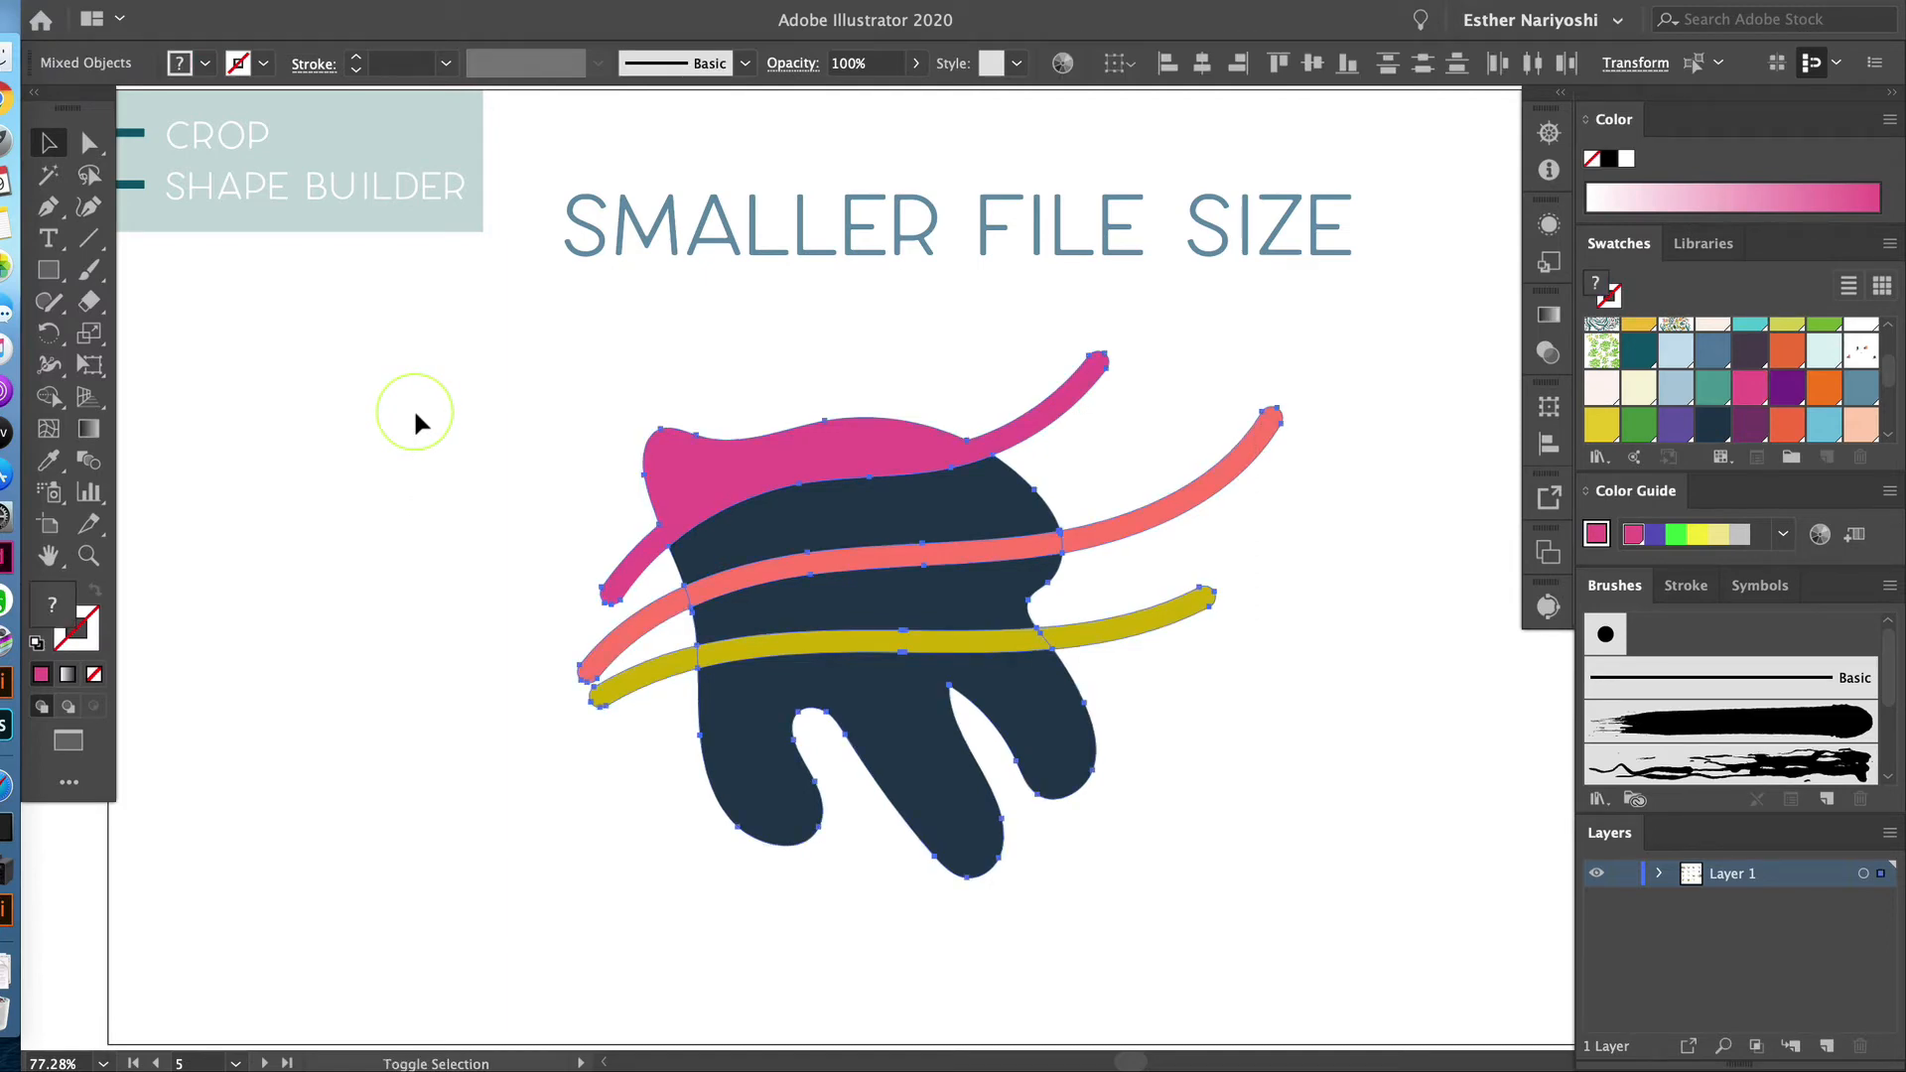
key(shift+m)
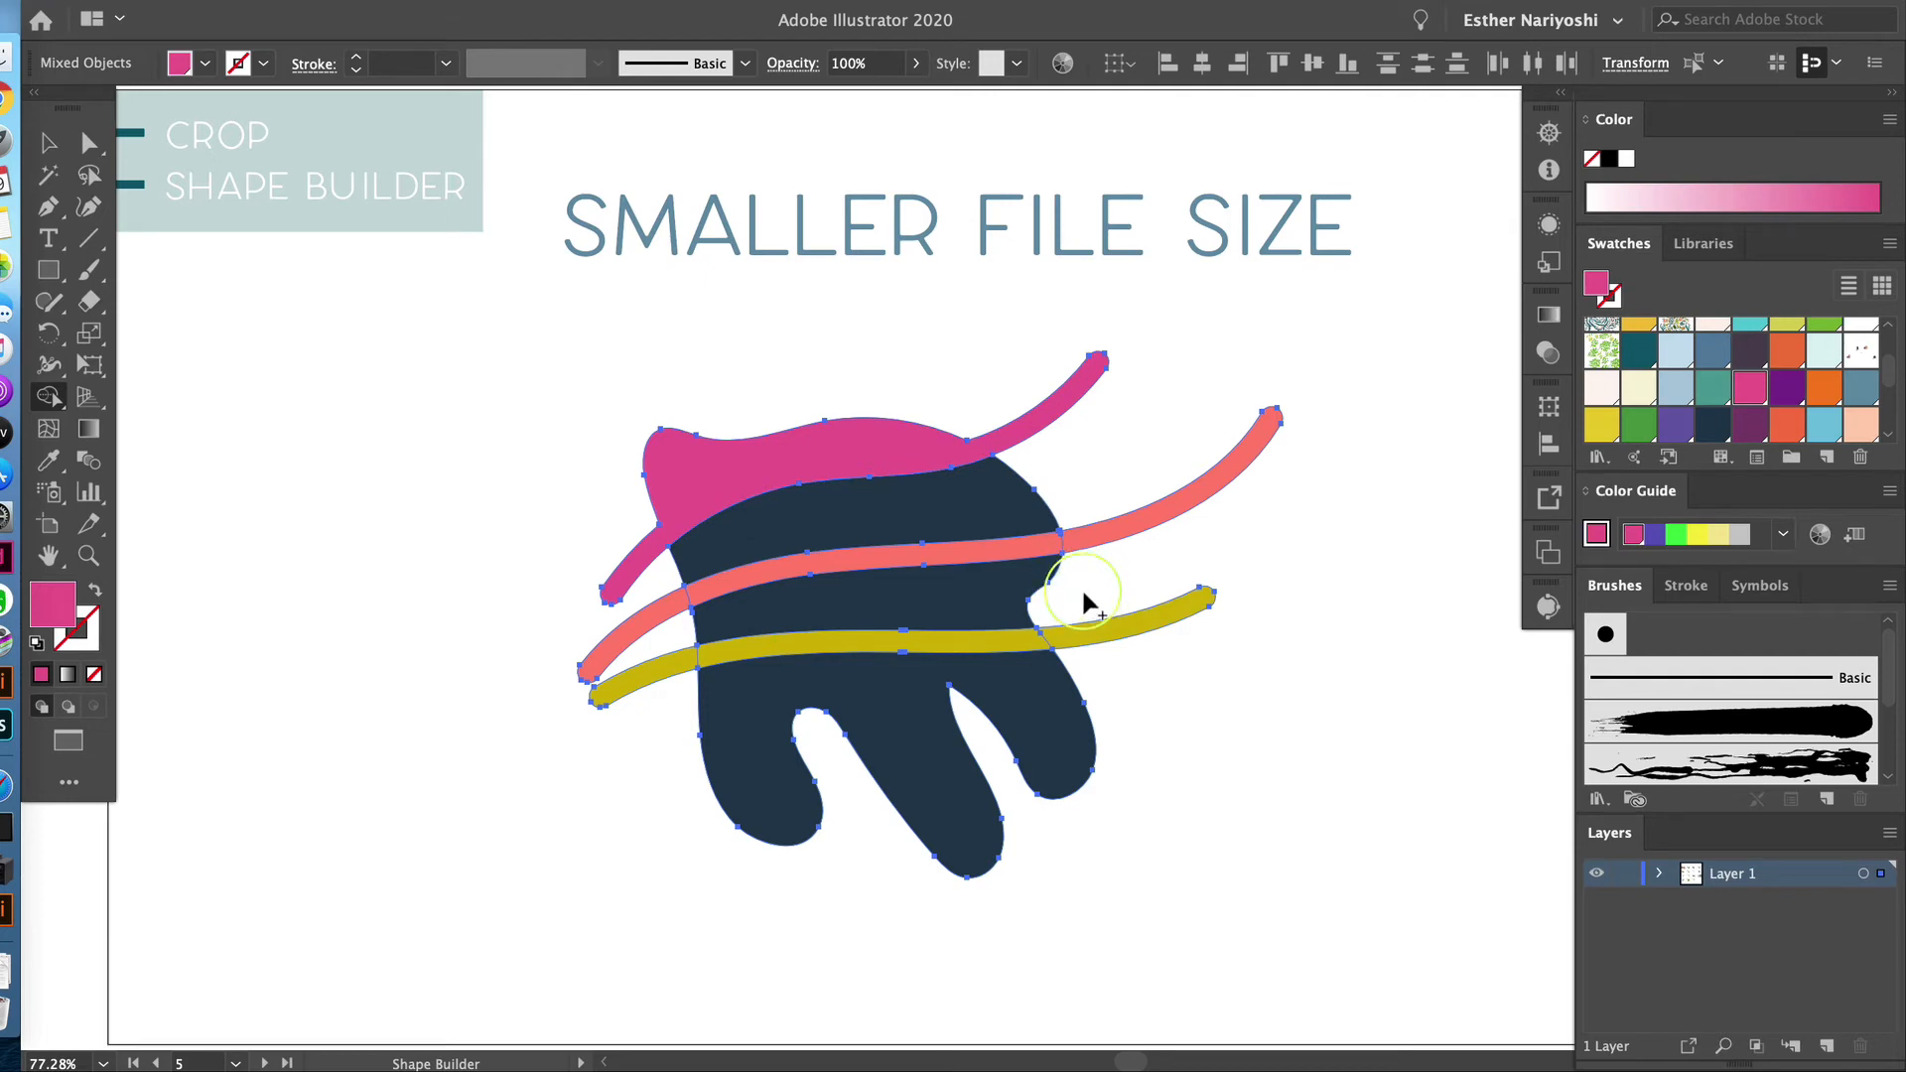
alt+click(1100, 538)
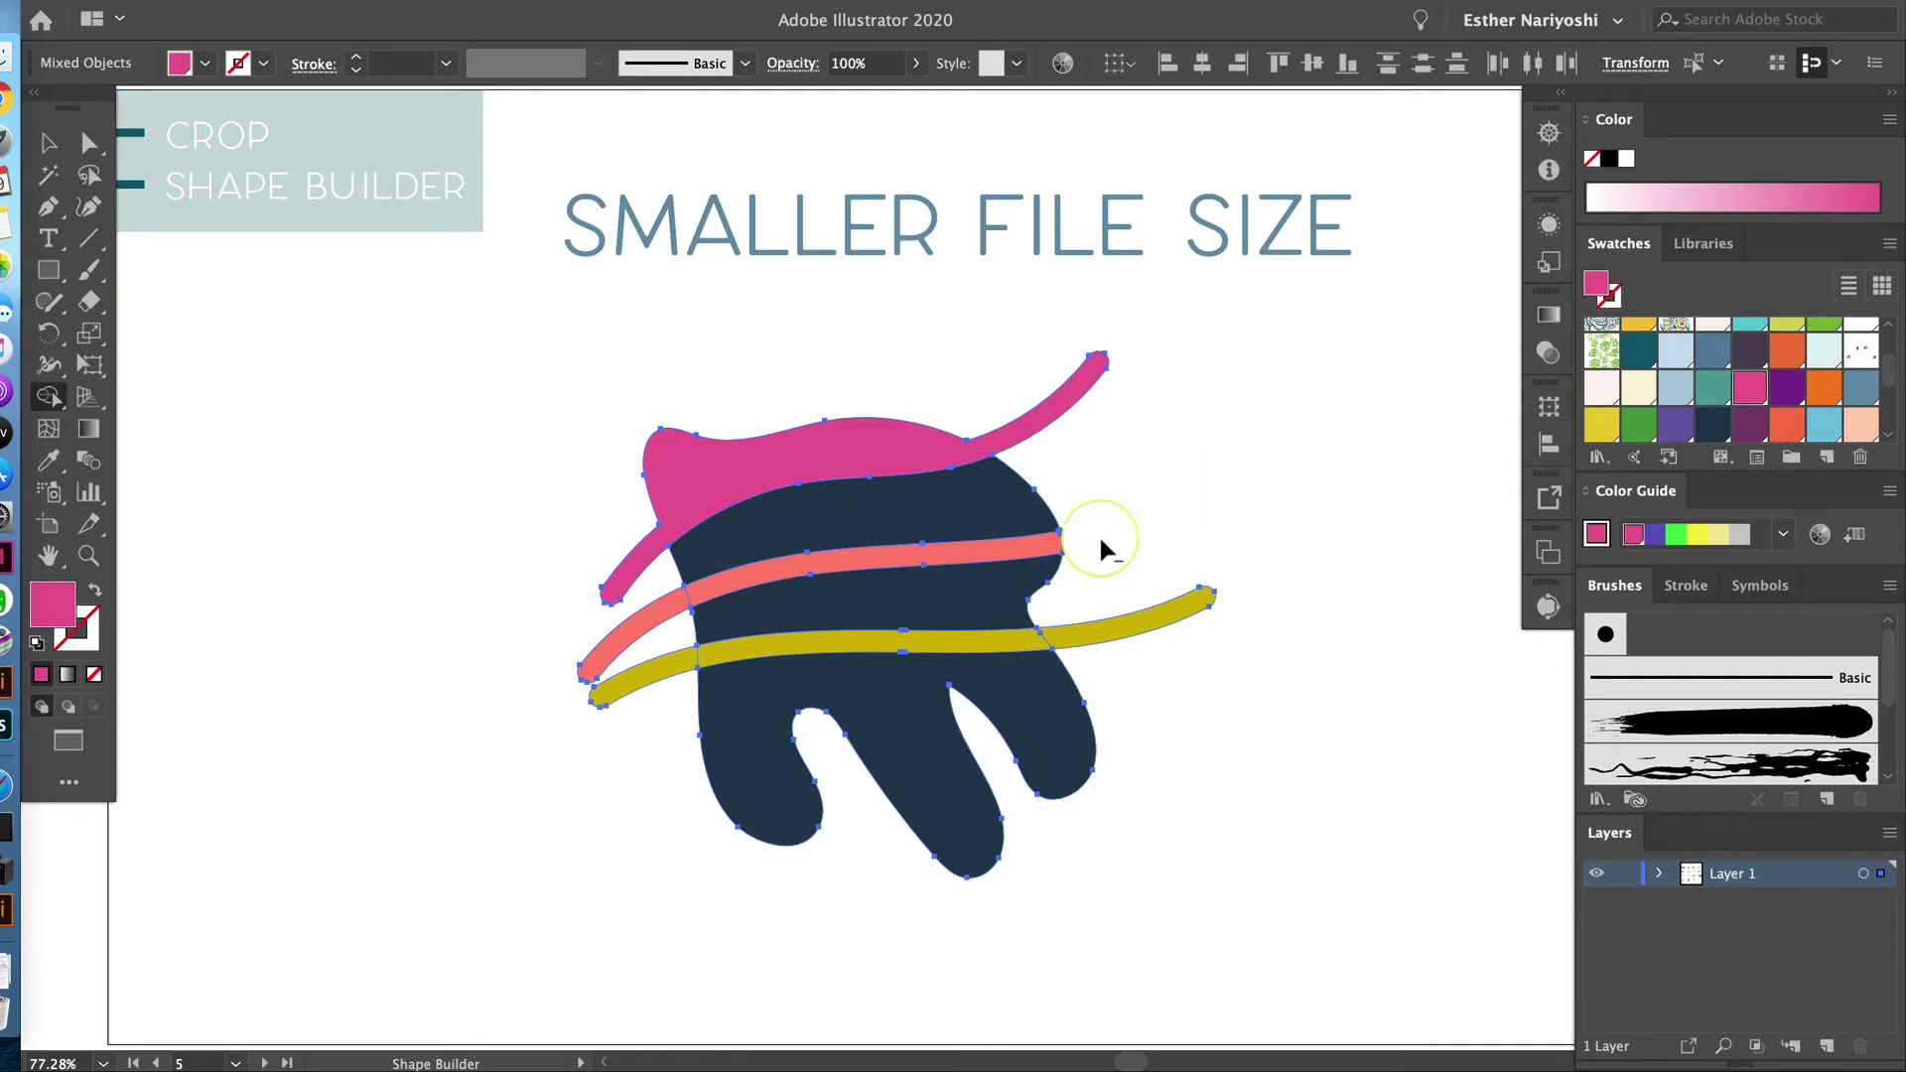
alt+click(1127, 633)
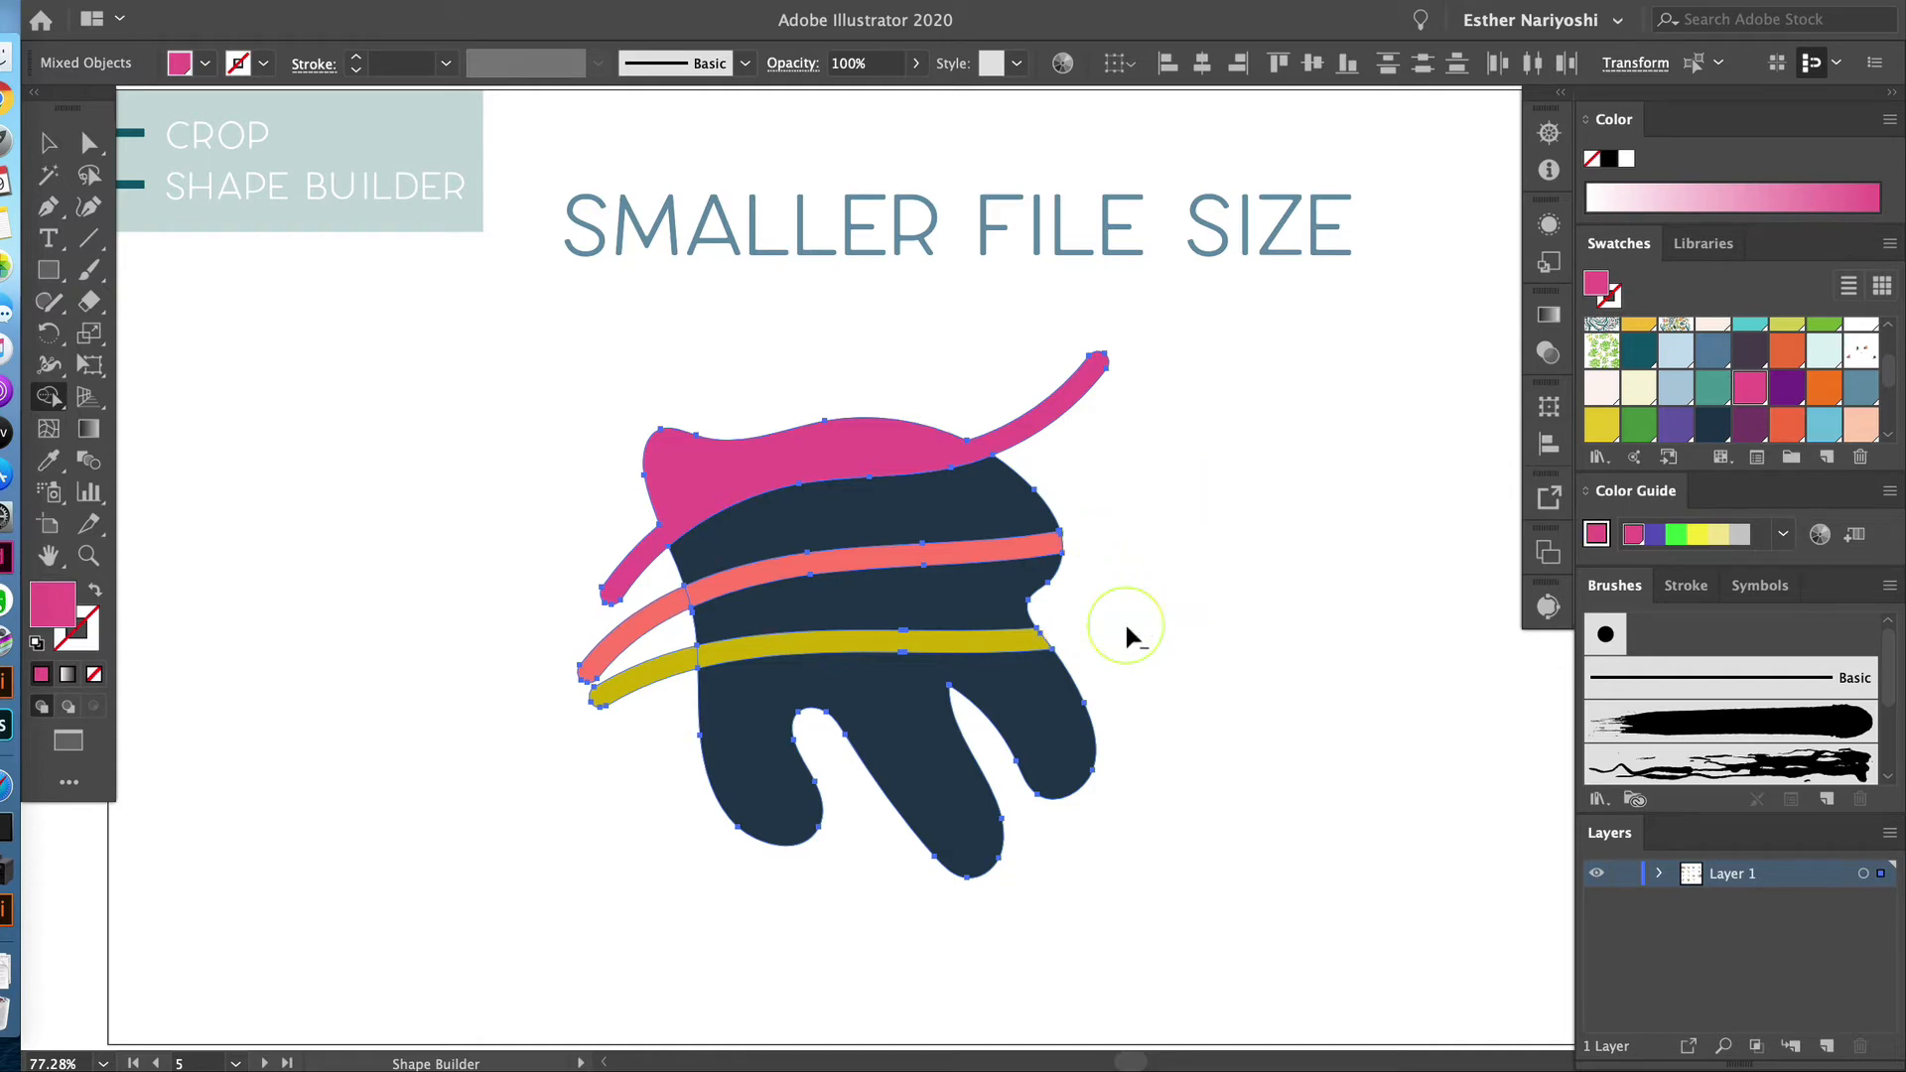
alt+click(641, 671)
alt+click(640, 628)
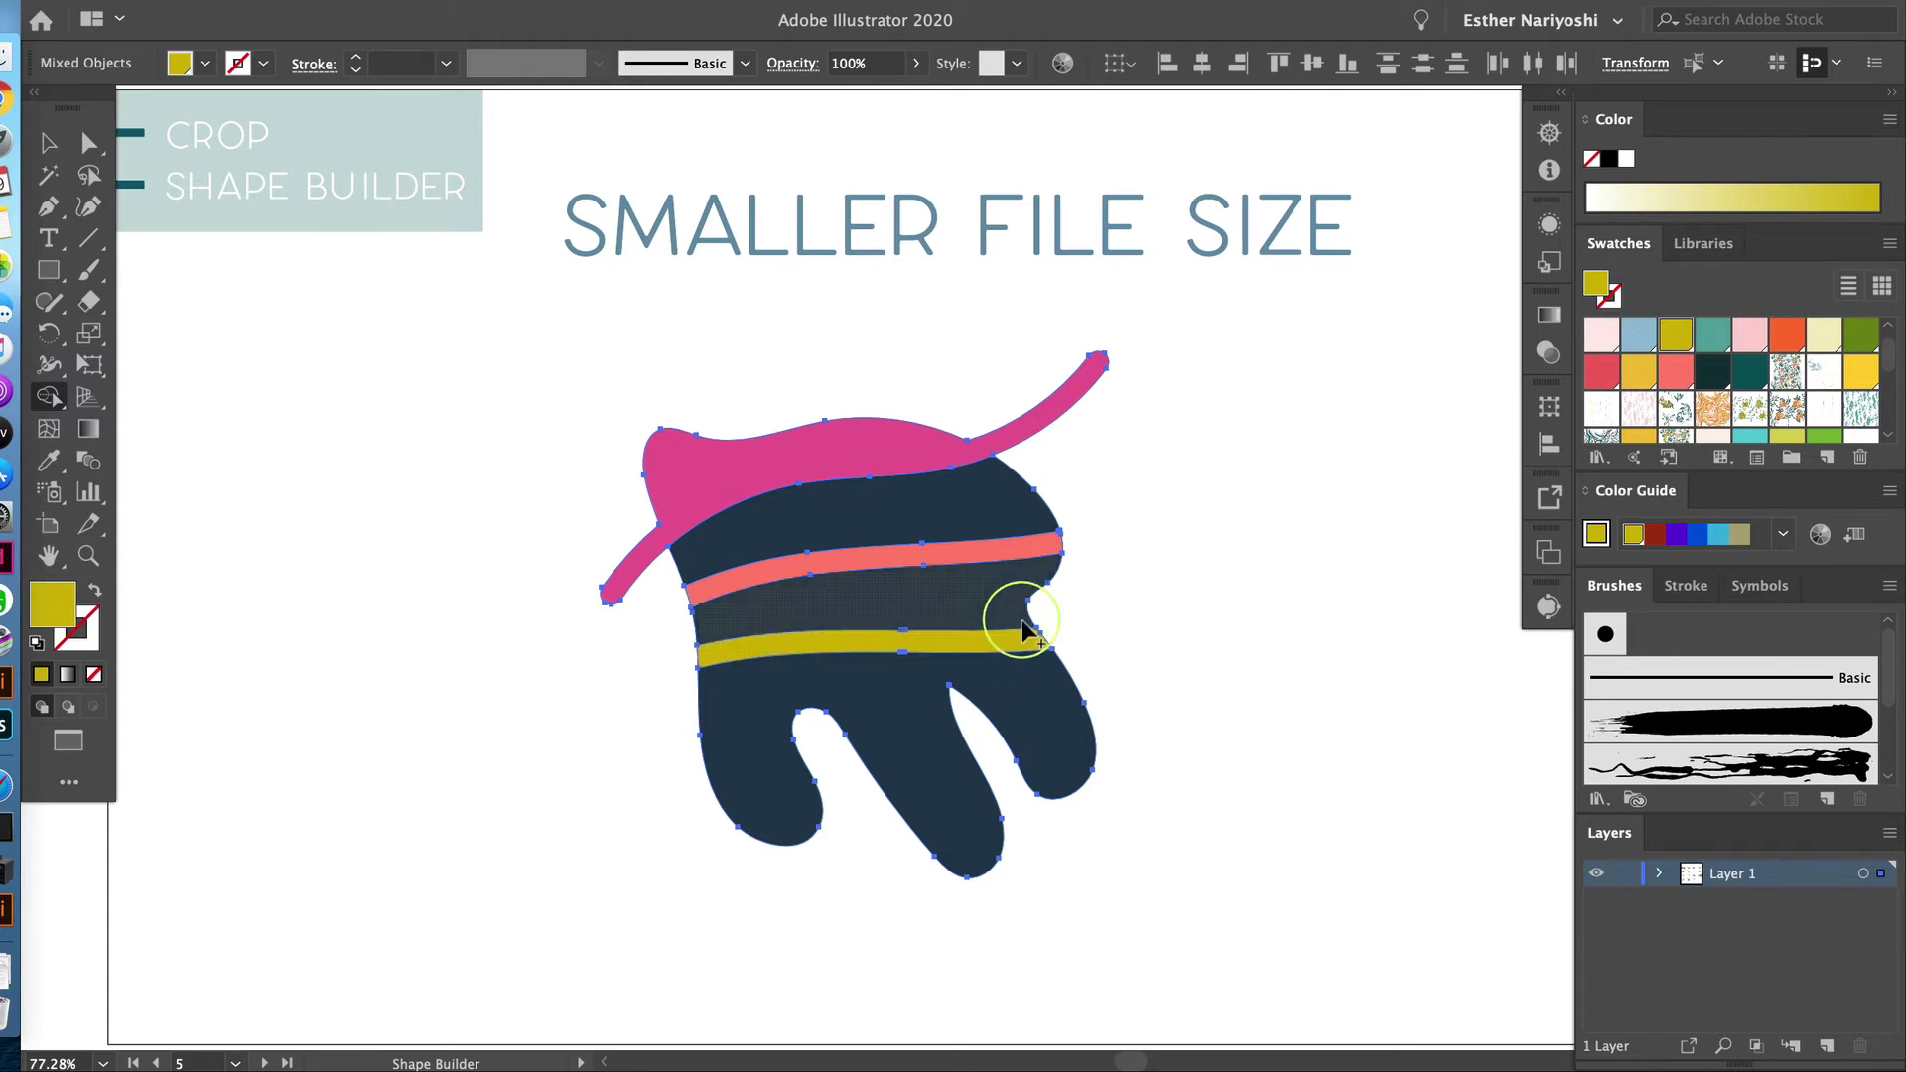
key(v)
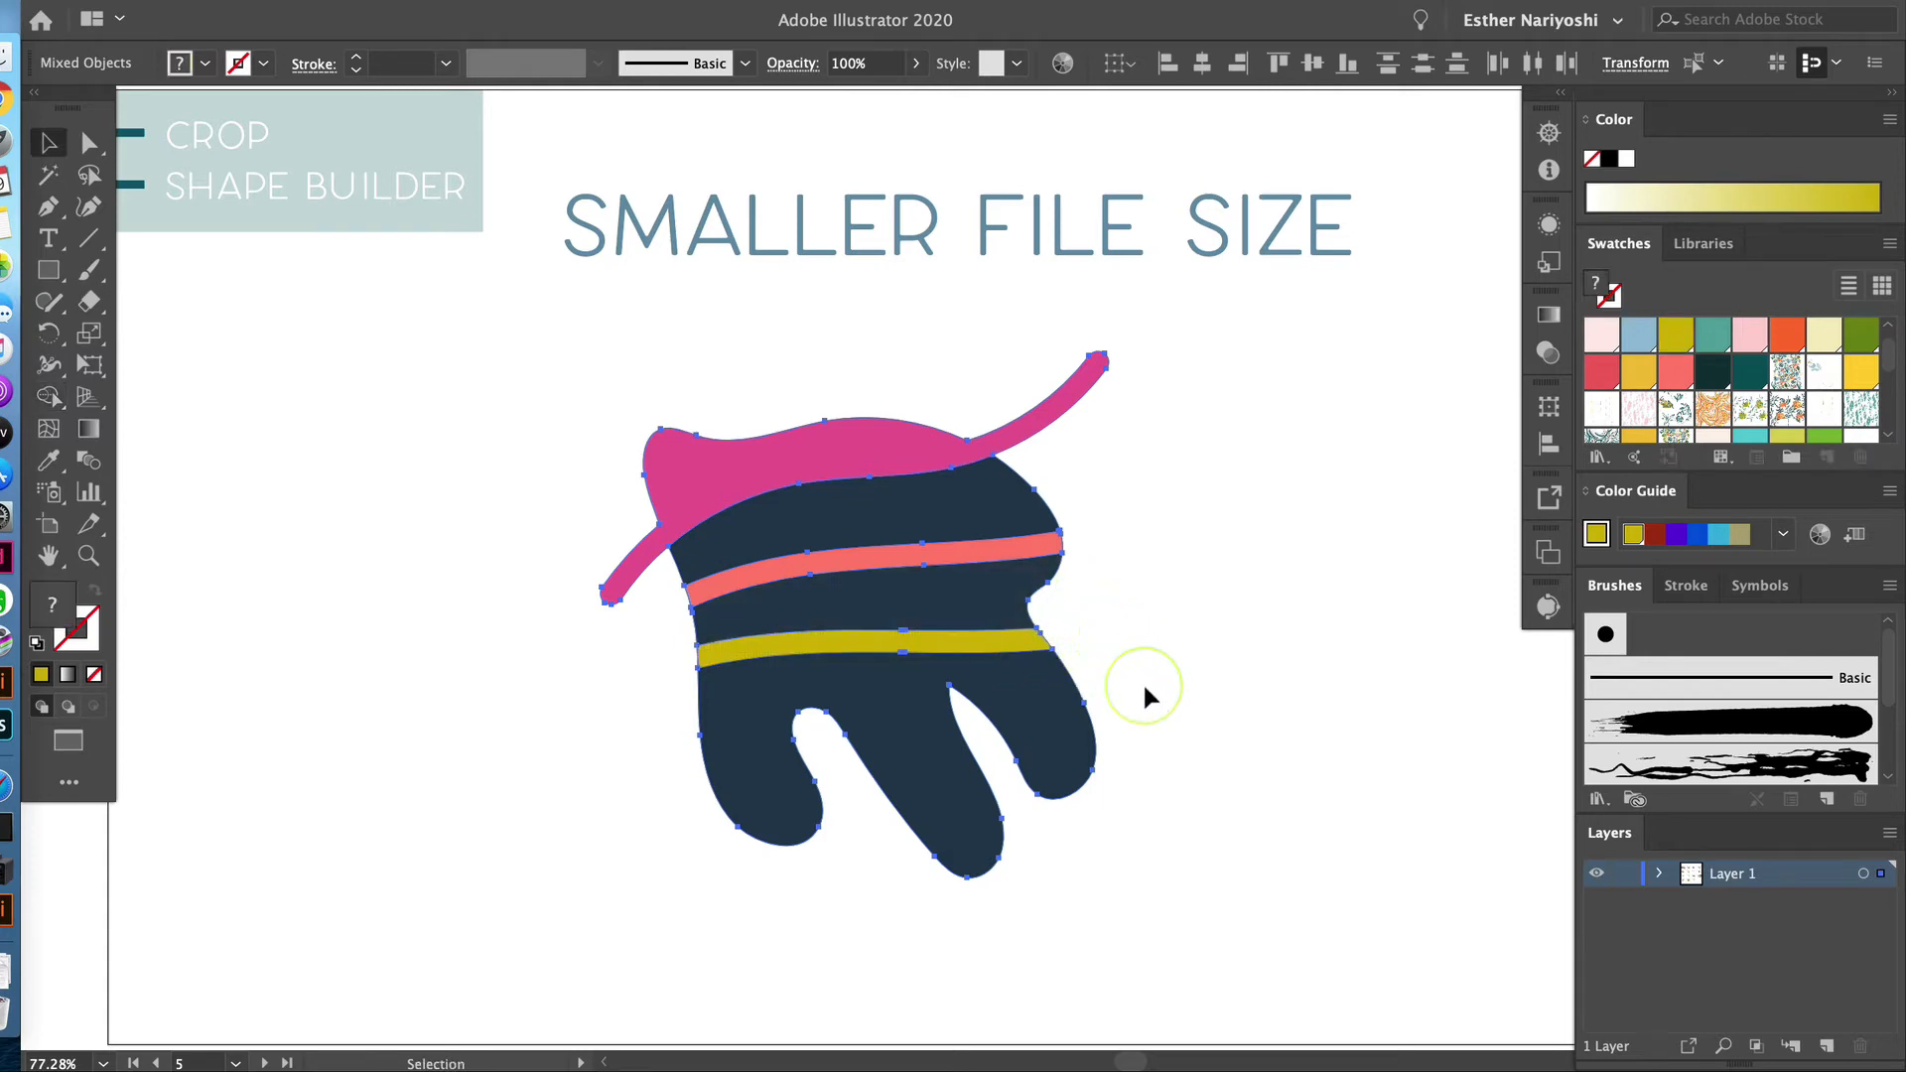
click(1144, 685)
Move the trimmed yellow stripe sideways past the blob's edge, restore its position, and deselect it
click(863, 650)
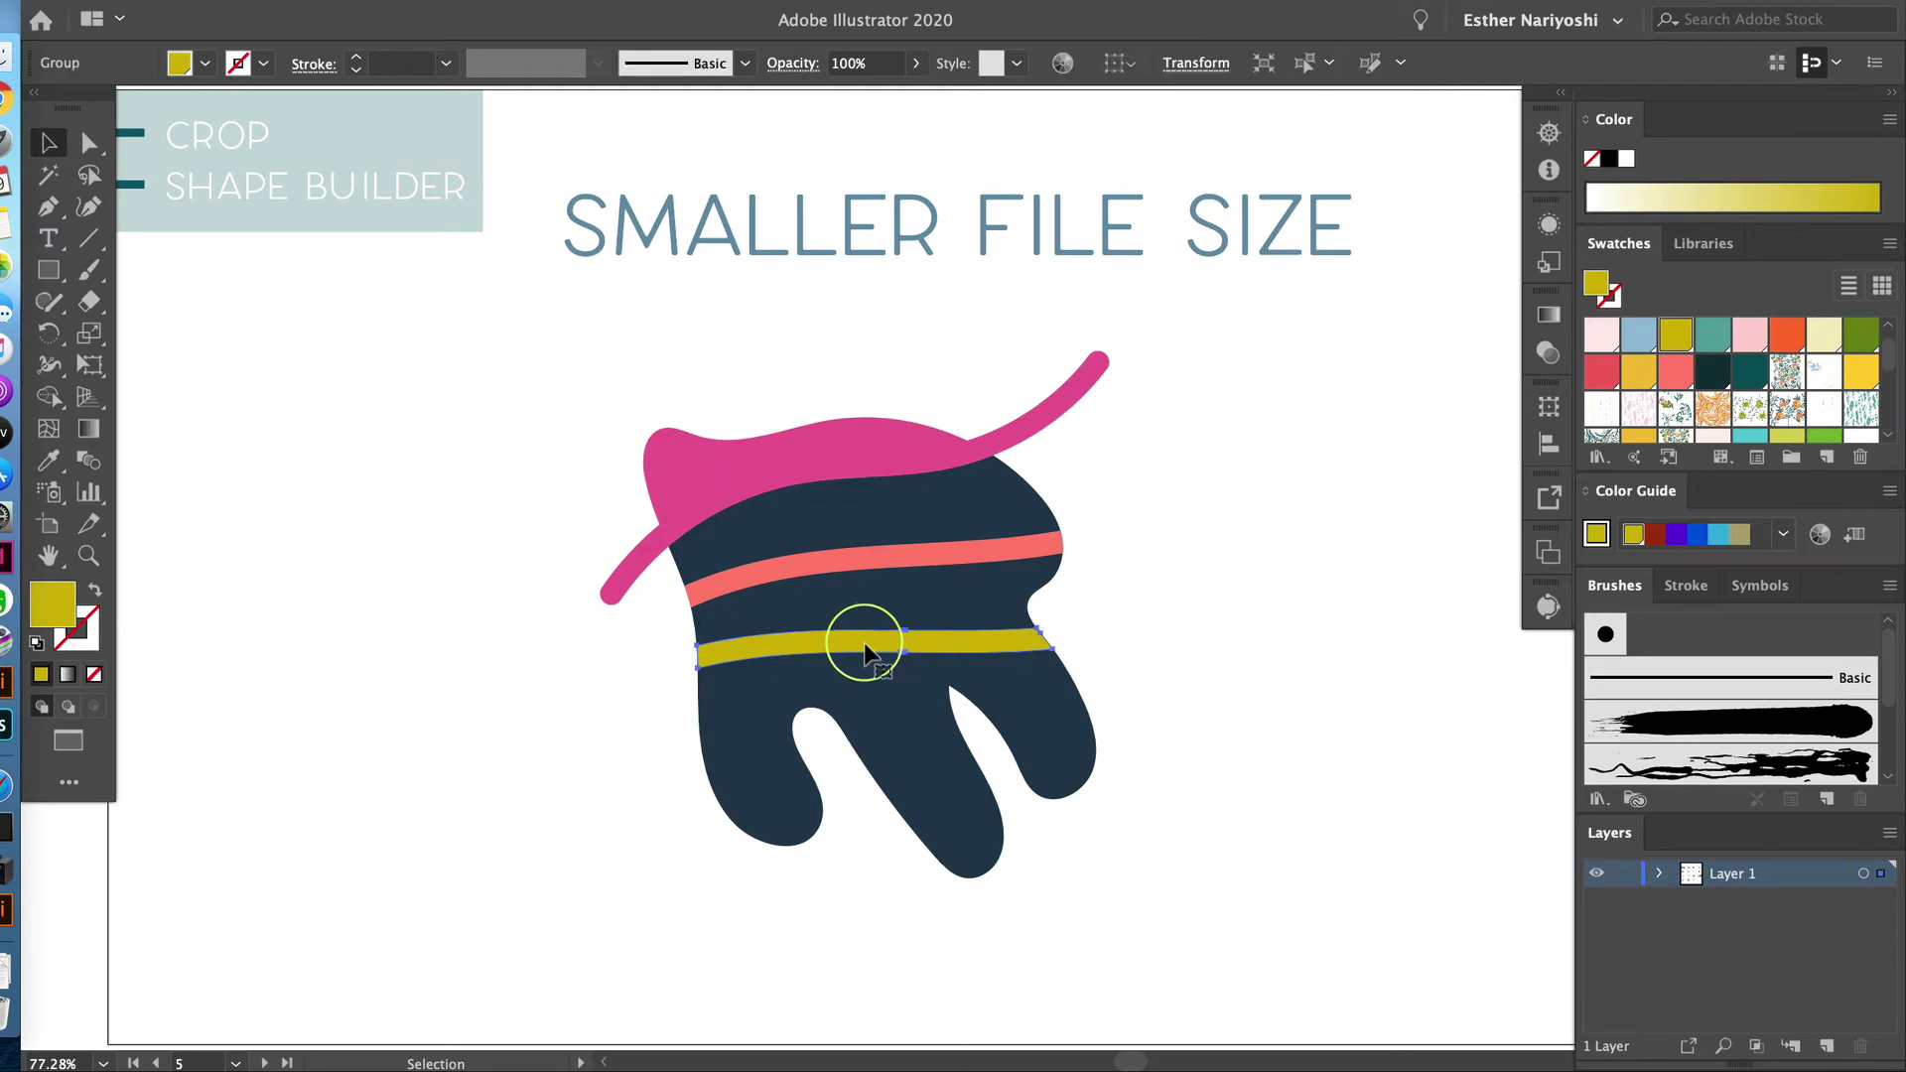
drag(864, 650, 1001, 648)
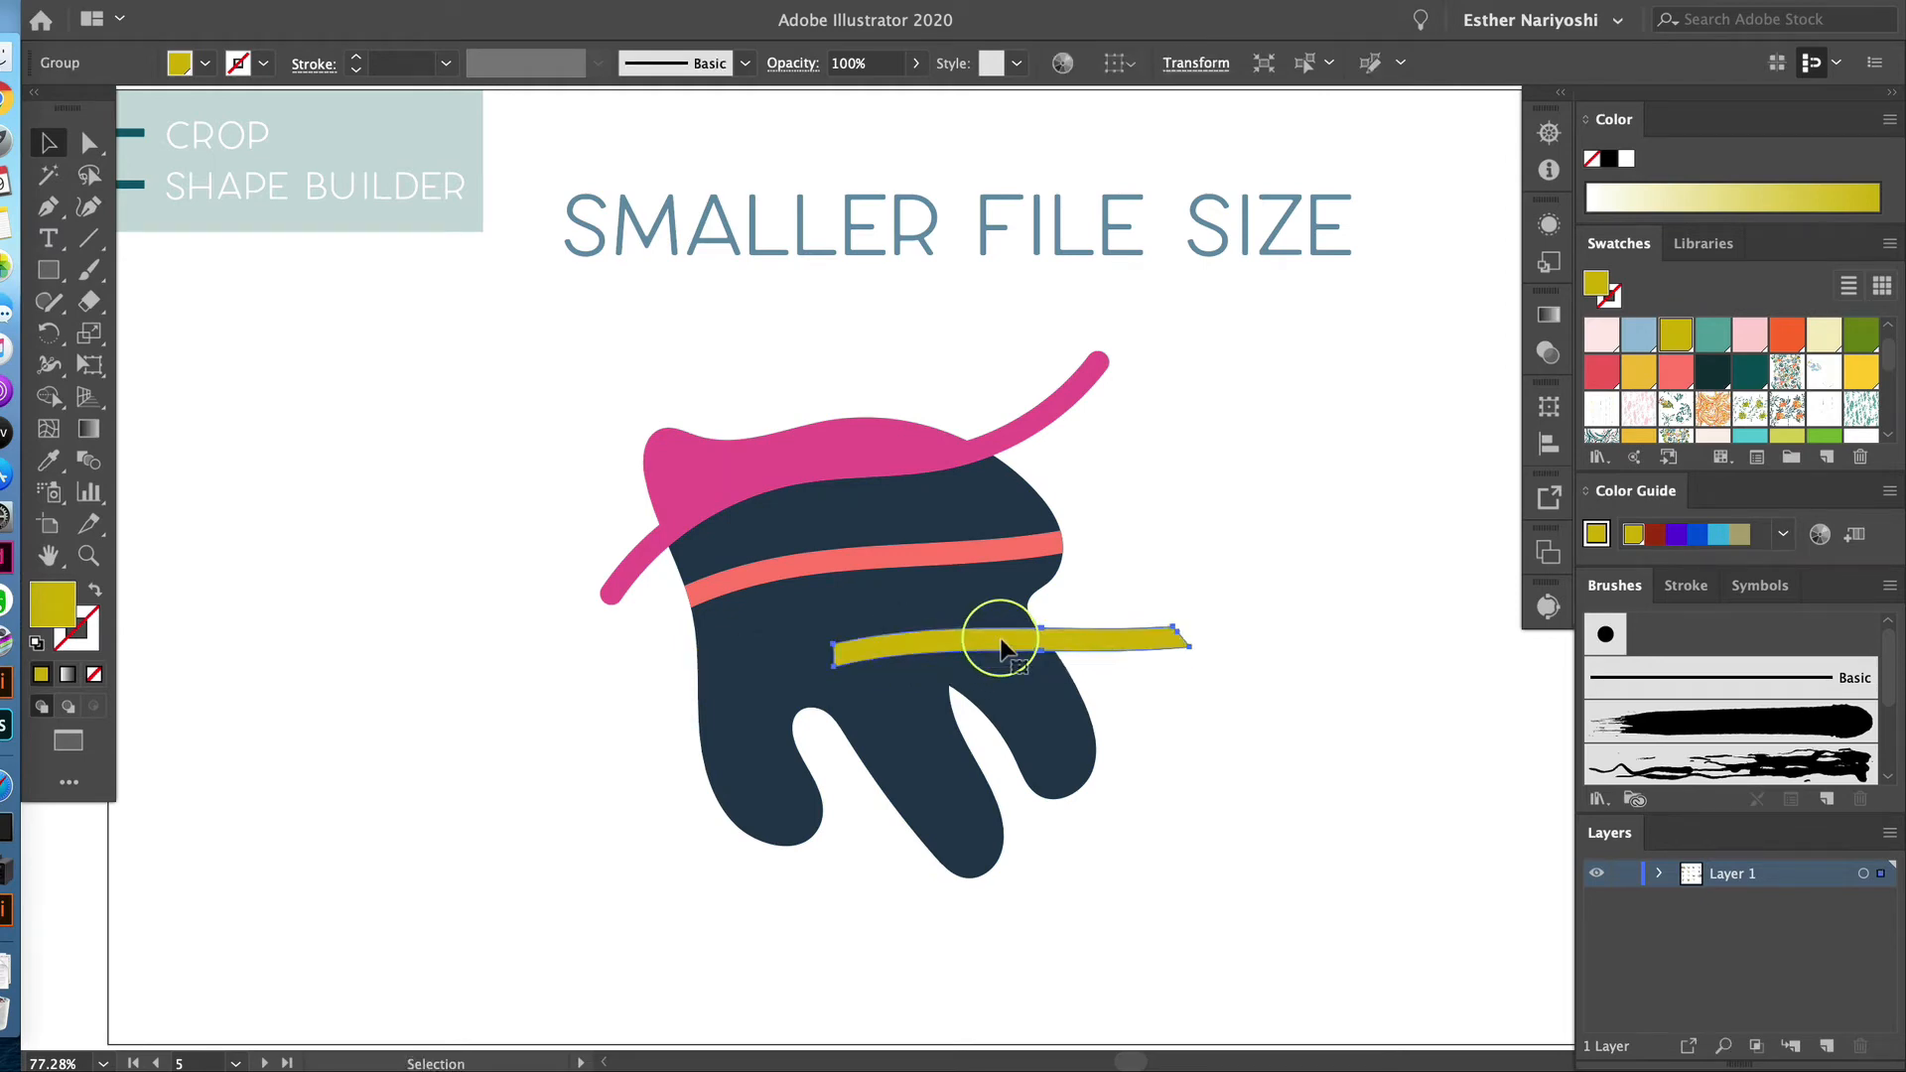
drag(1000, 648, 999, 642)
click(1214, 830)
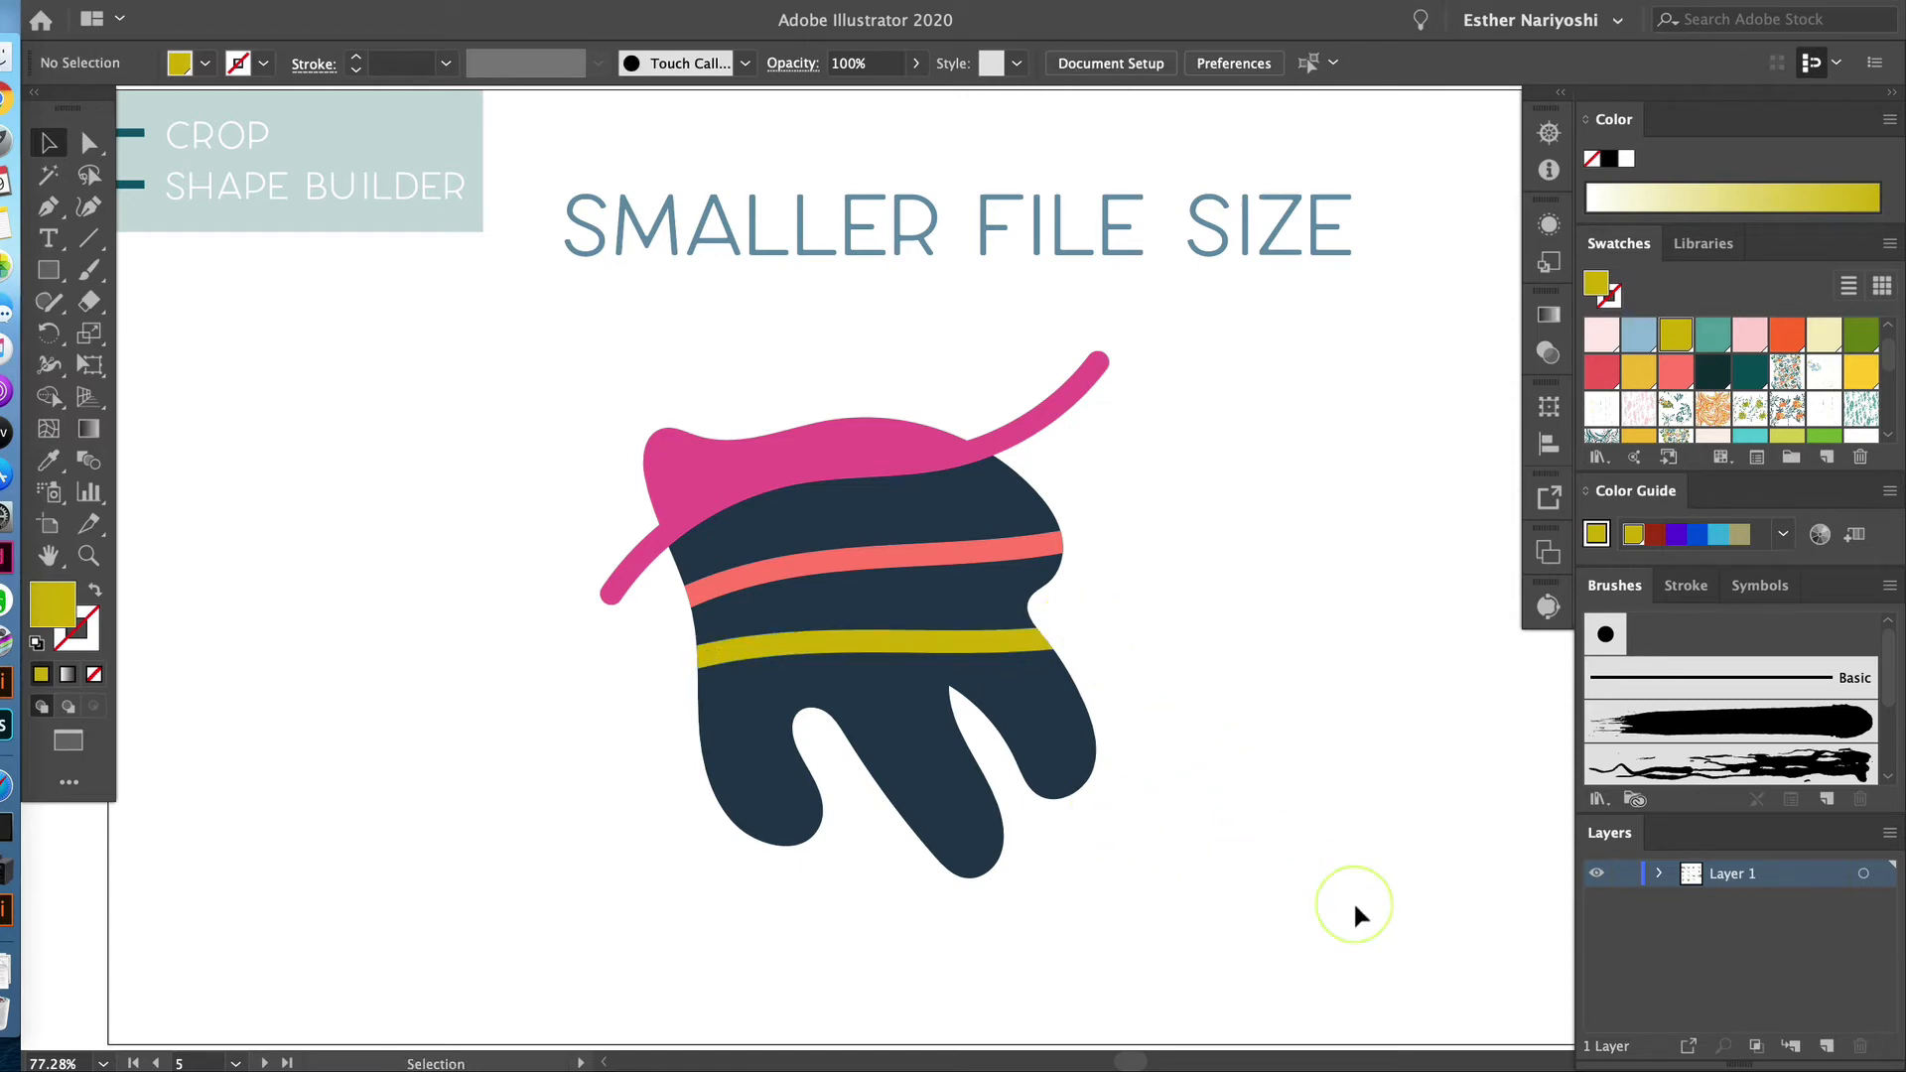
Select all the artwork, divide the blob along the yellow stripe with Shape Builder, and deselect everything
drag(1320, 973, 530, 399)
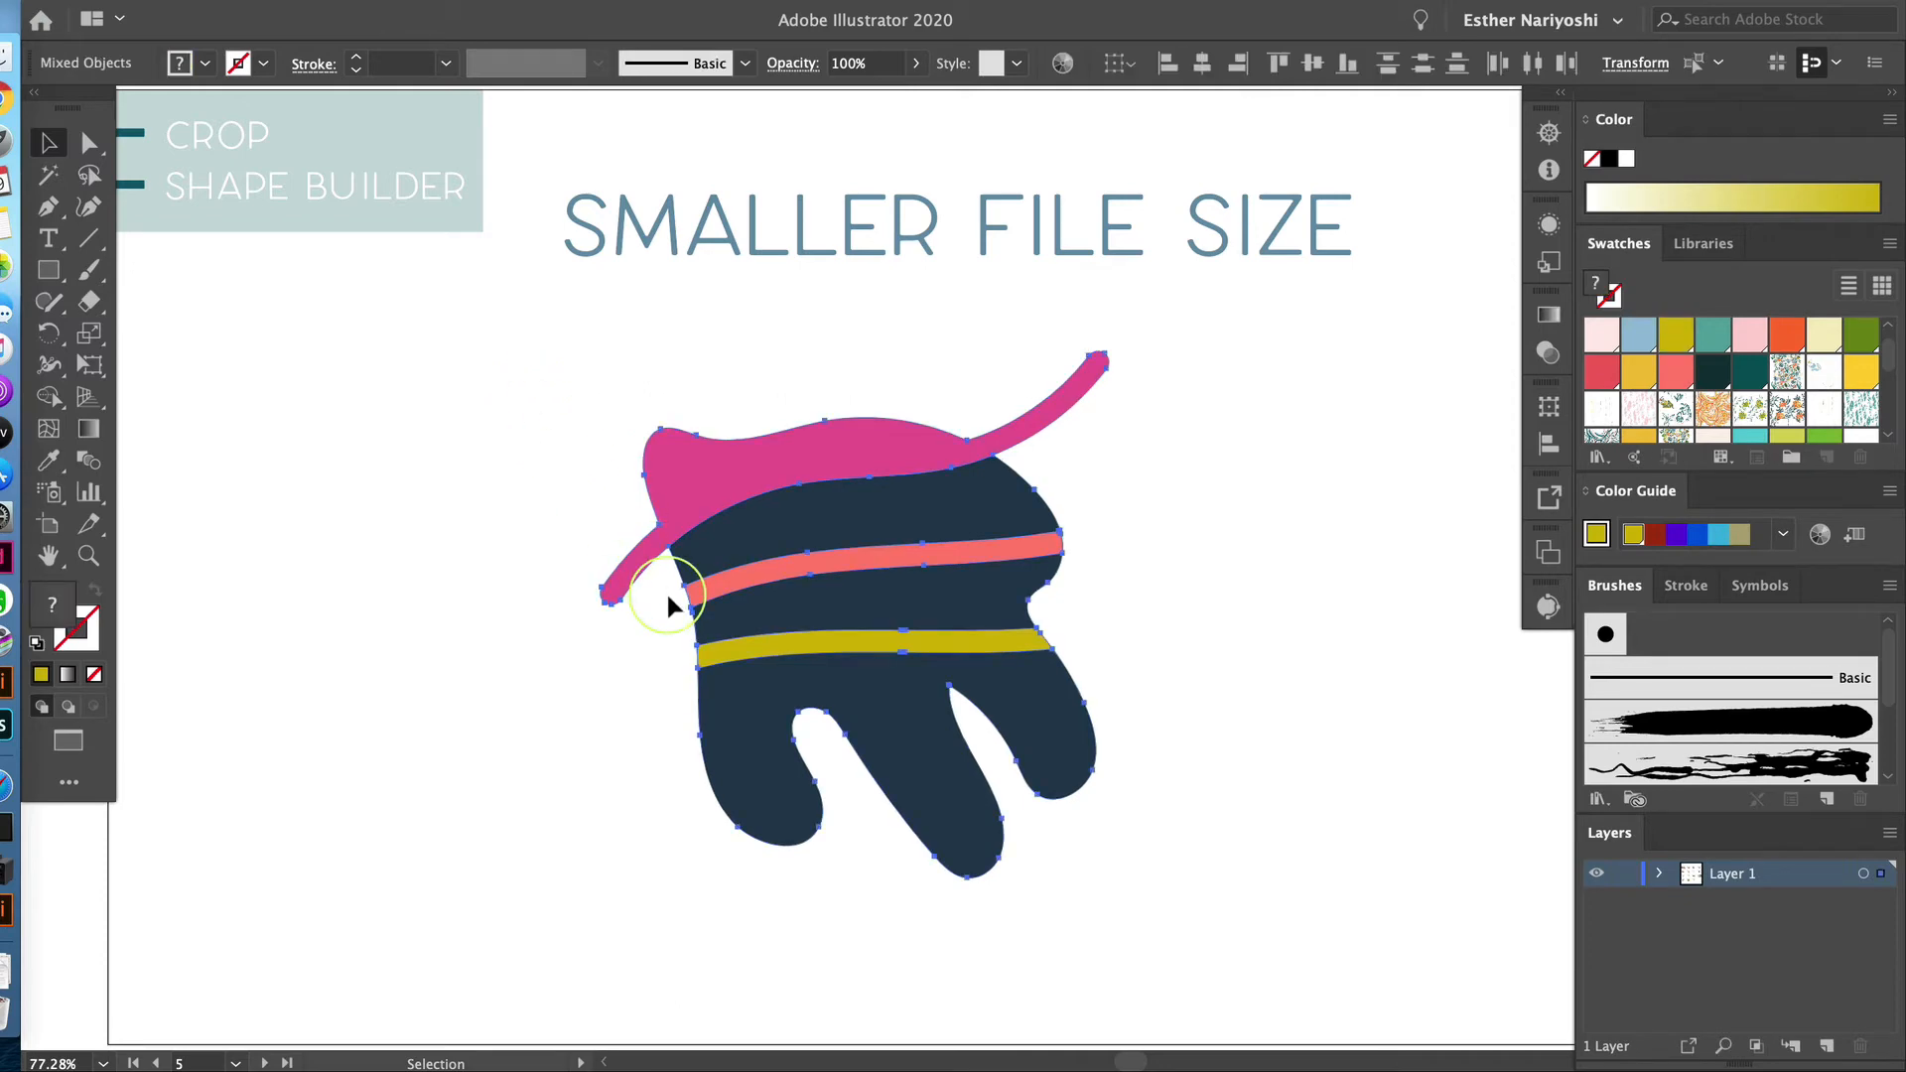
key(shift+m)
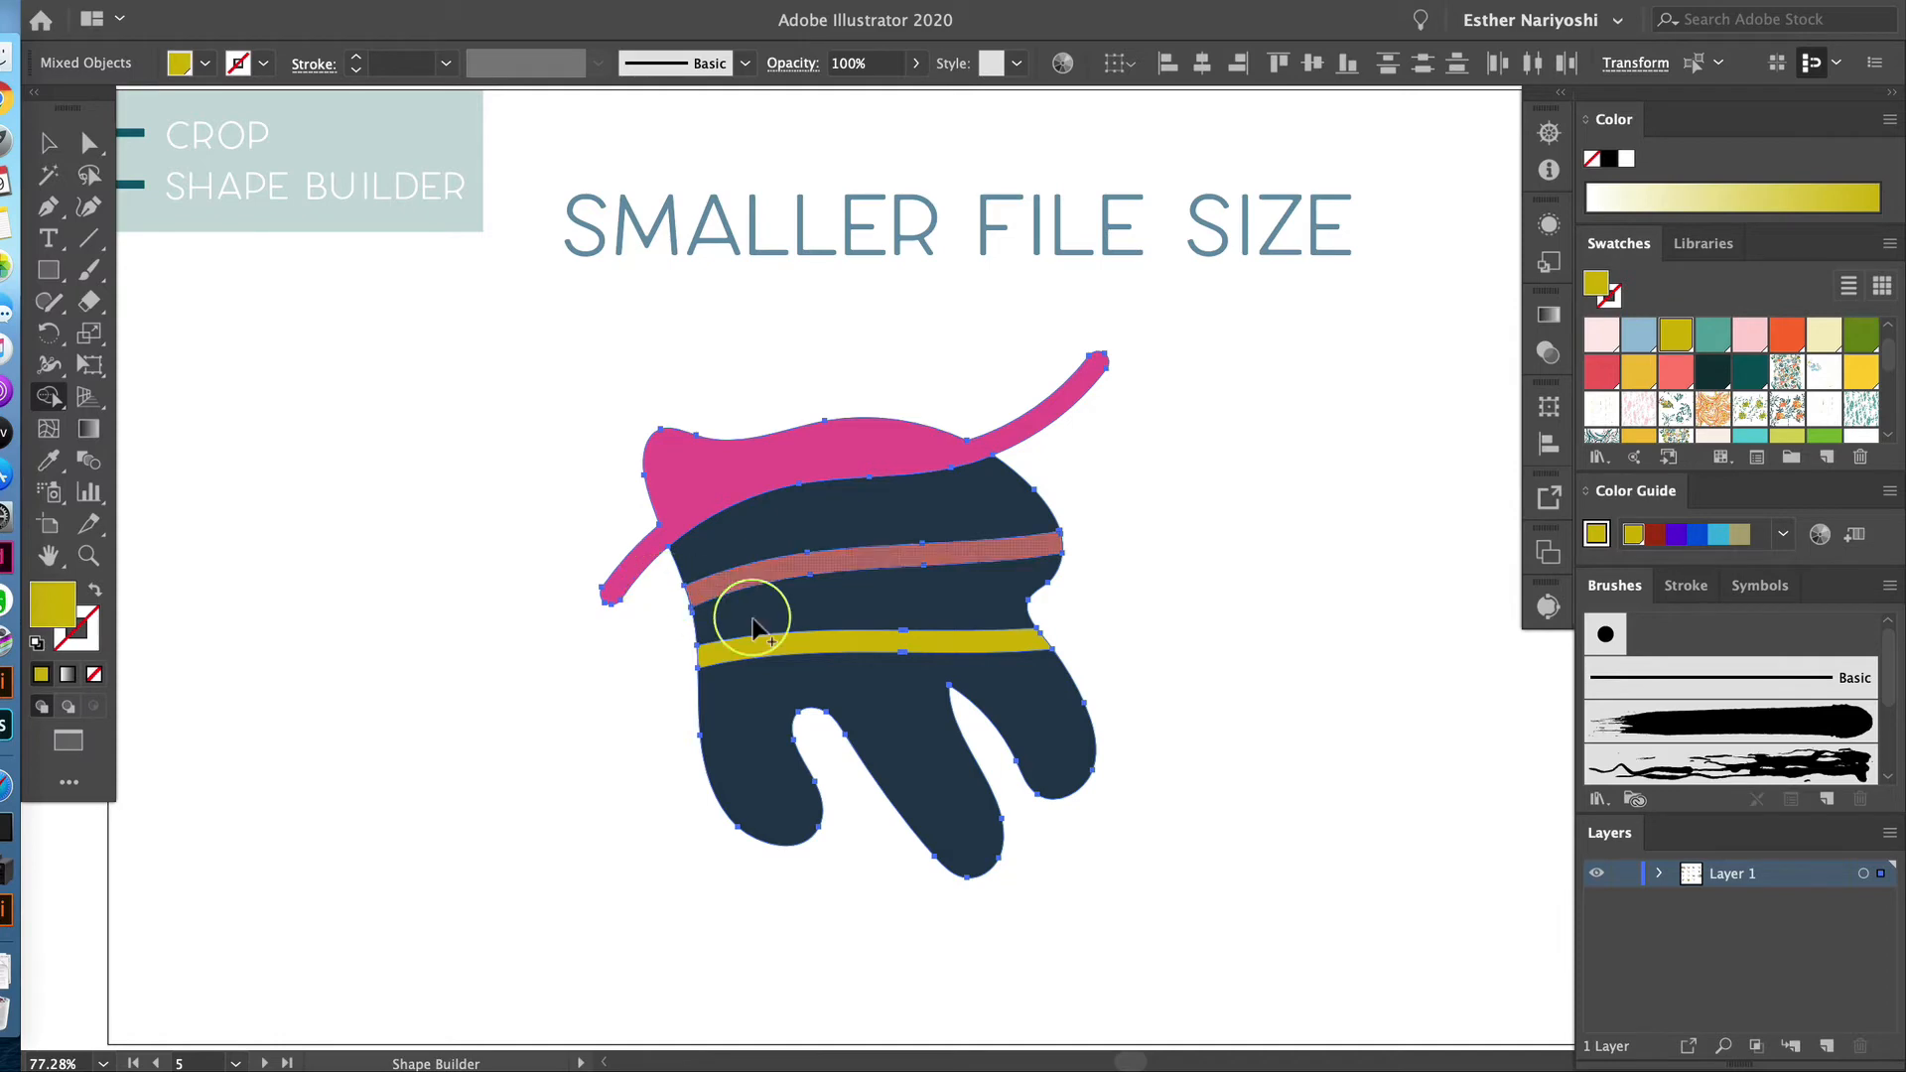
click(808, 643)
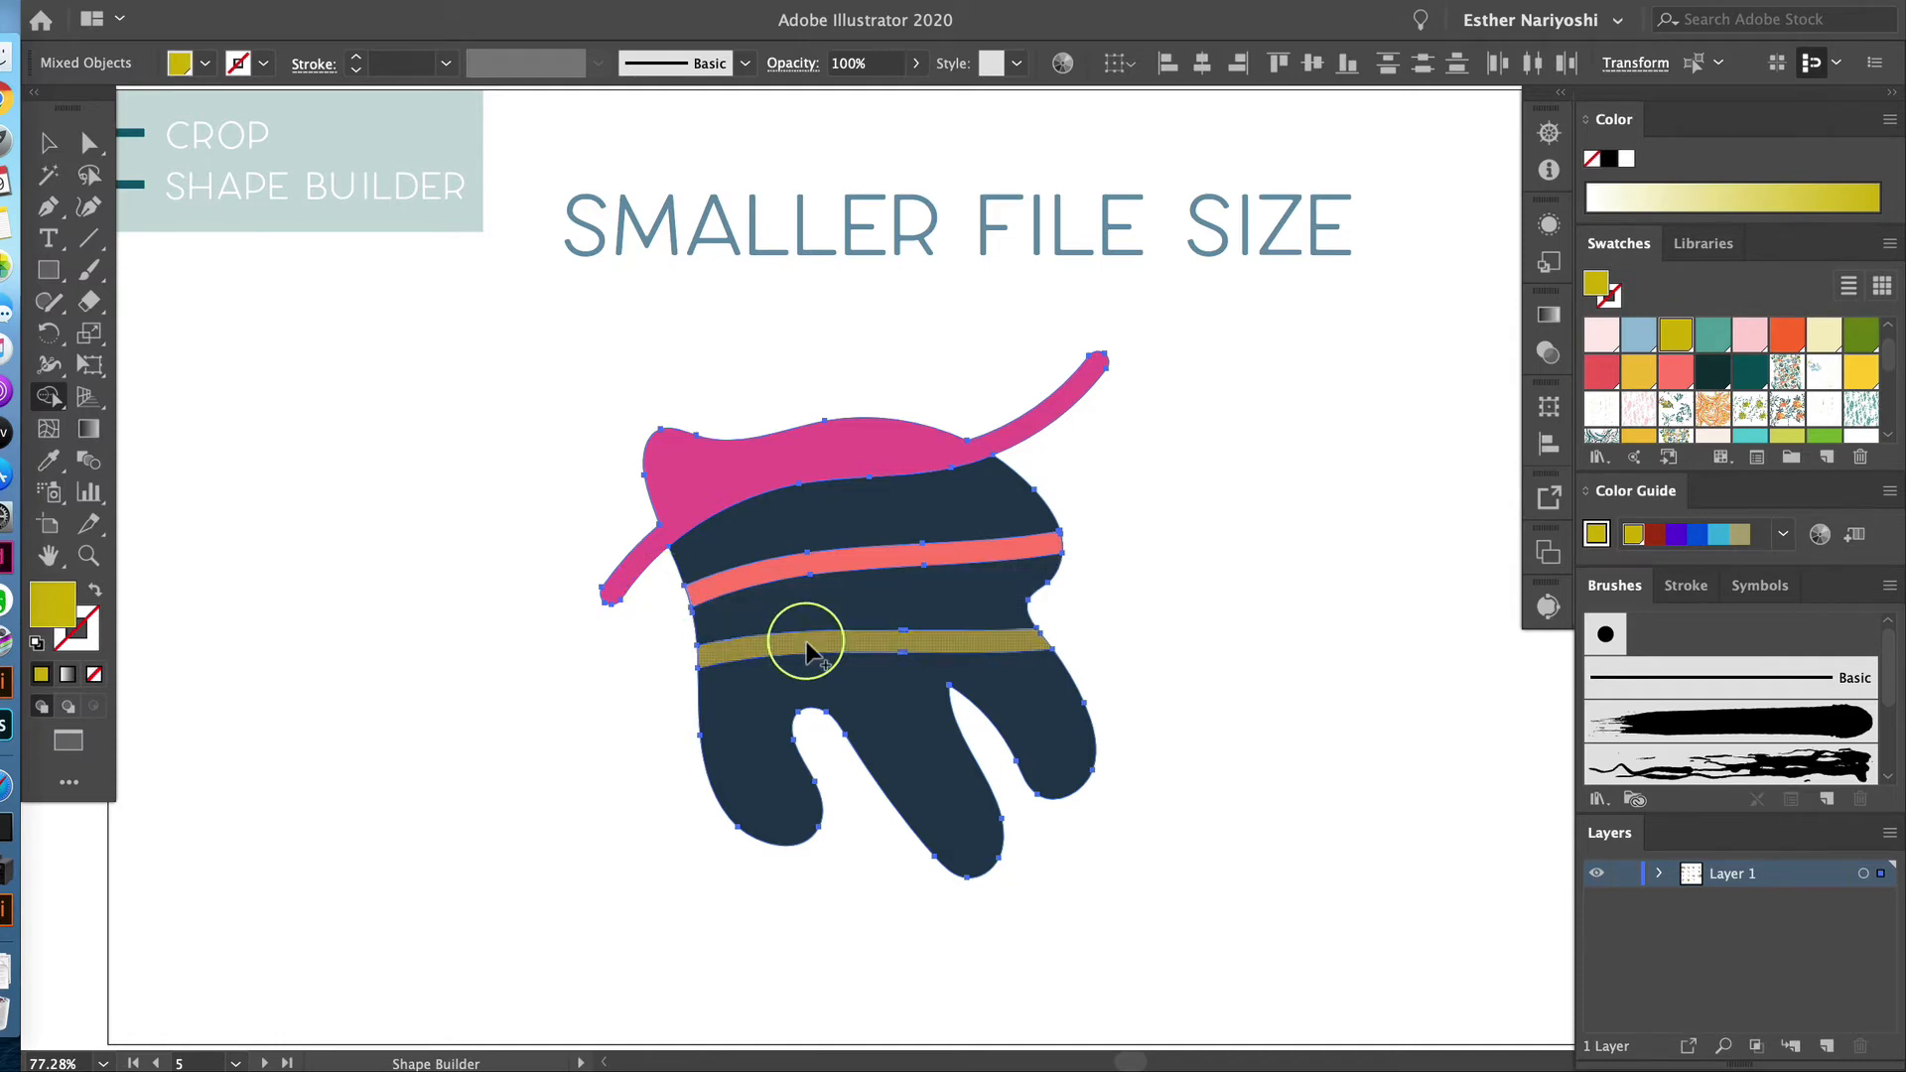
key(v)
click(1228, 643)
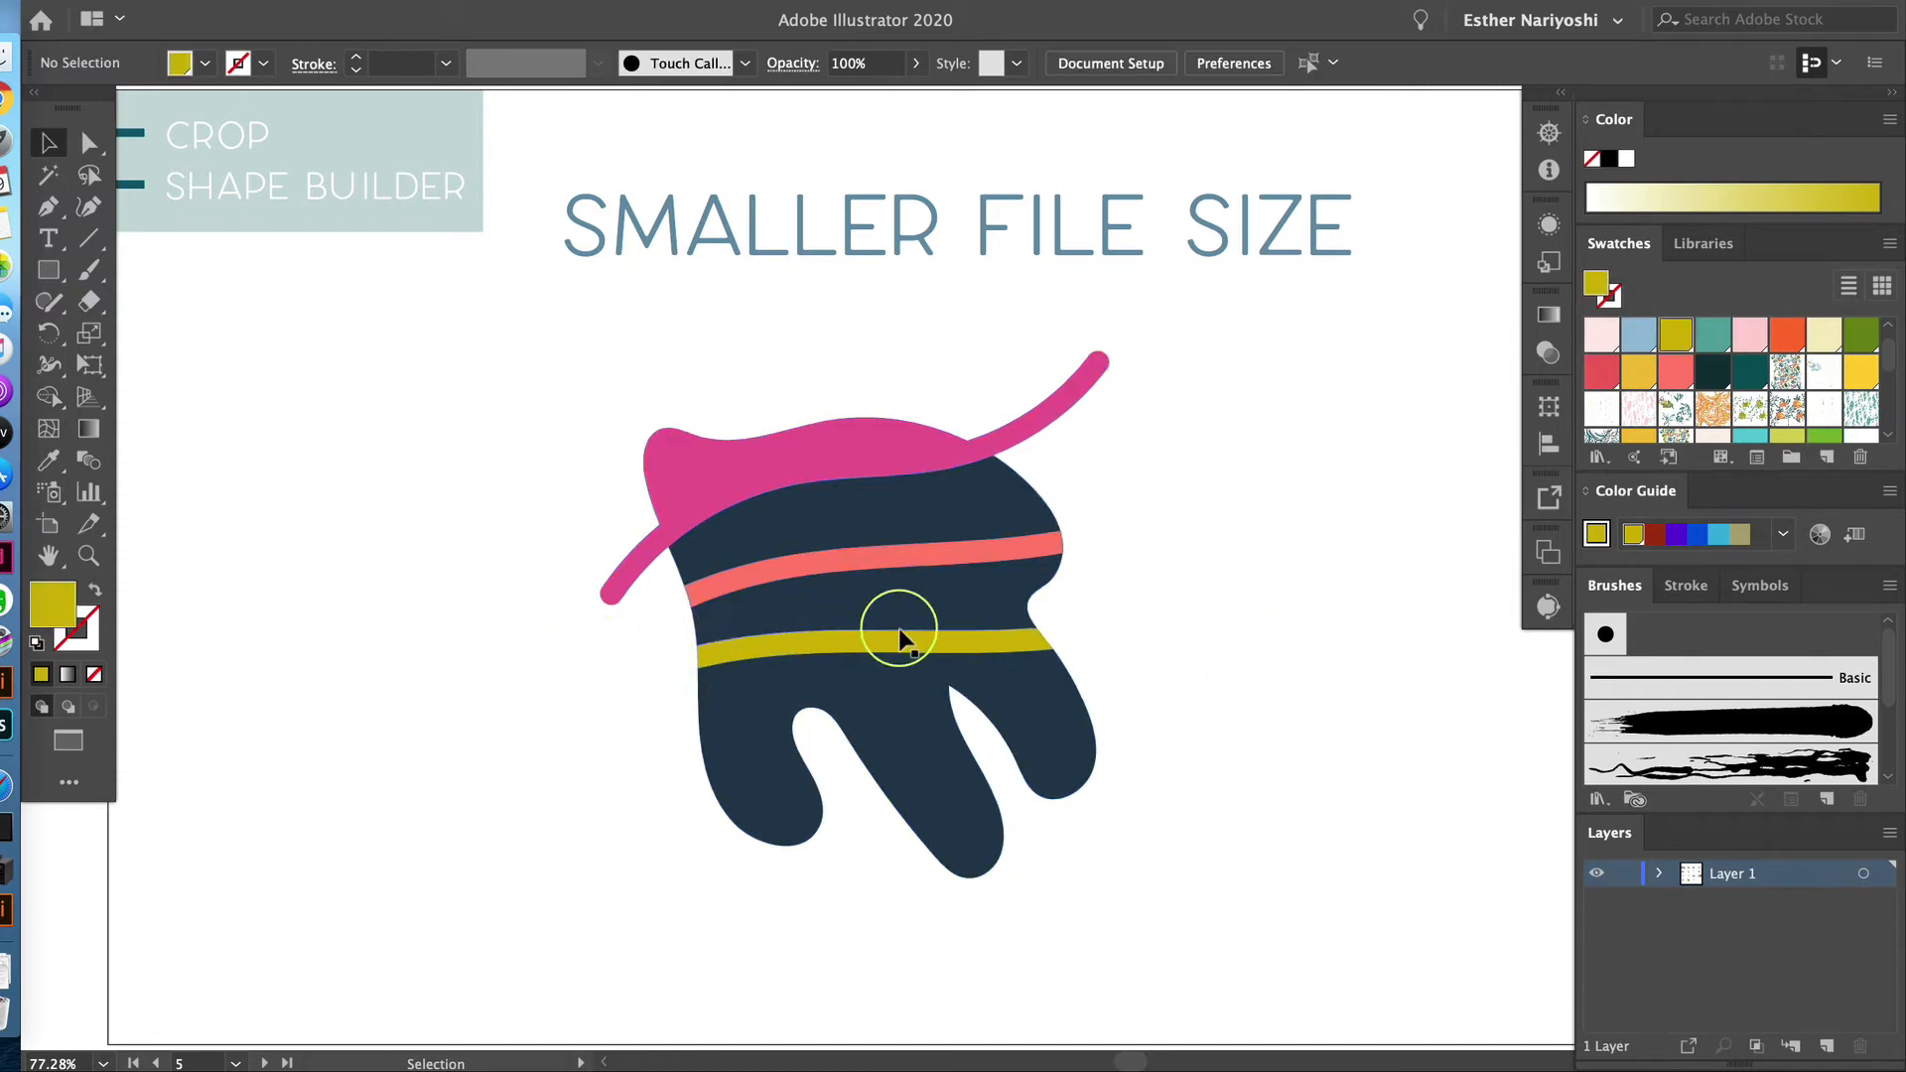
Move the blob's lower dark section down, shift the yellow stripe into the gap with Direct Selection, and deselect it
key(a)
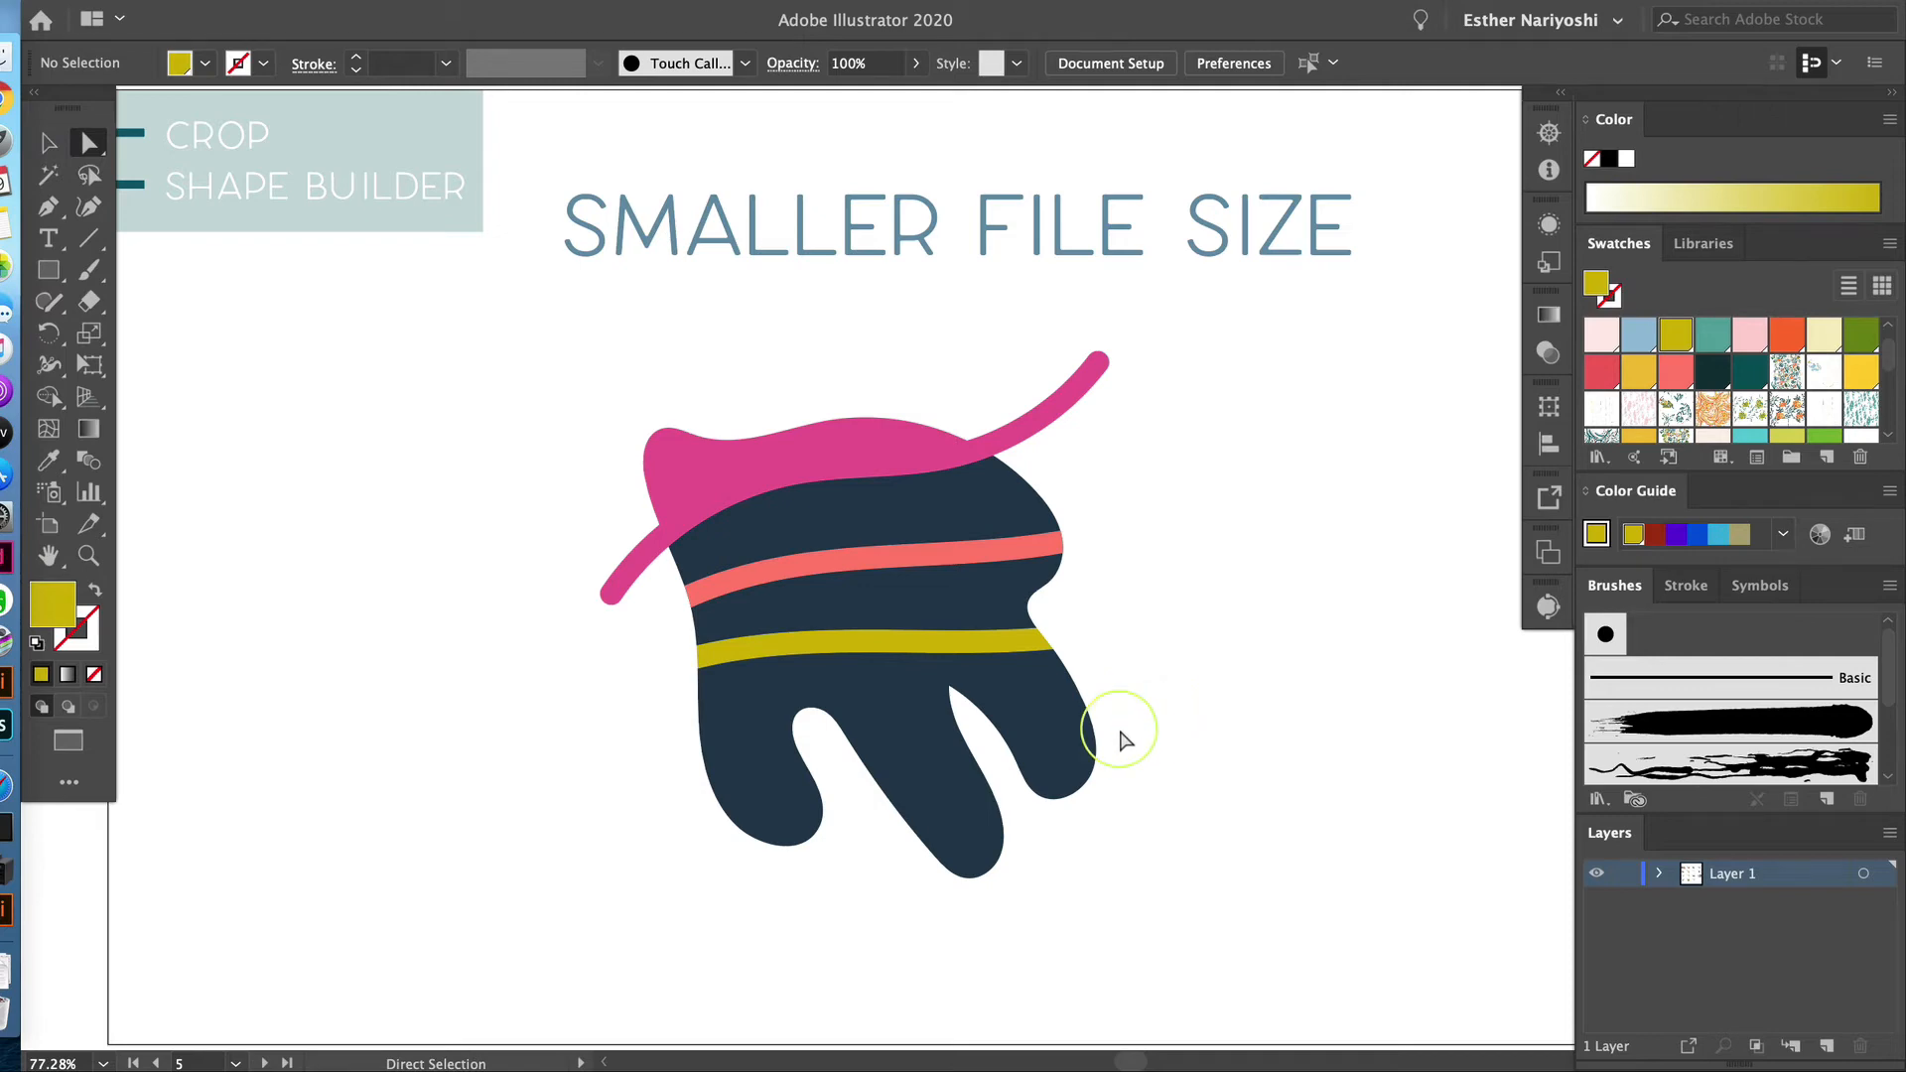
drag(1056, 716, 1058, 757)
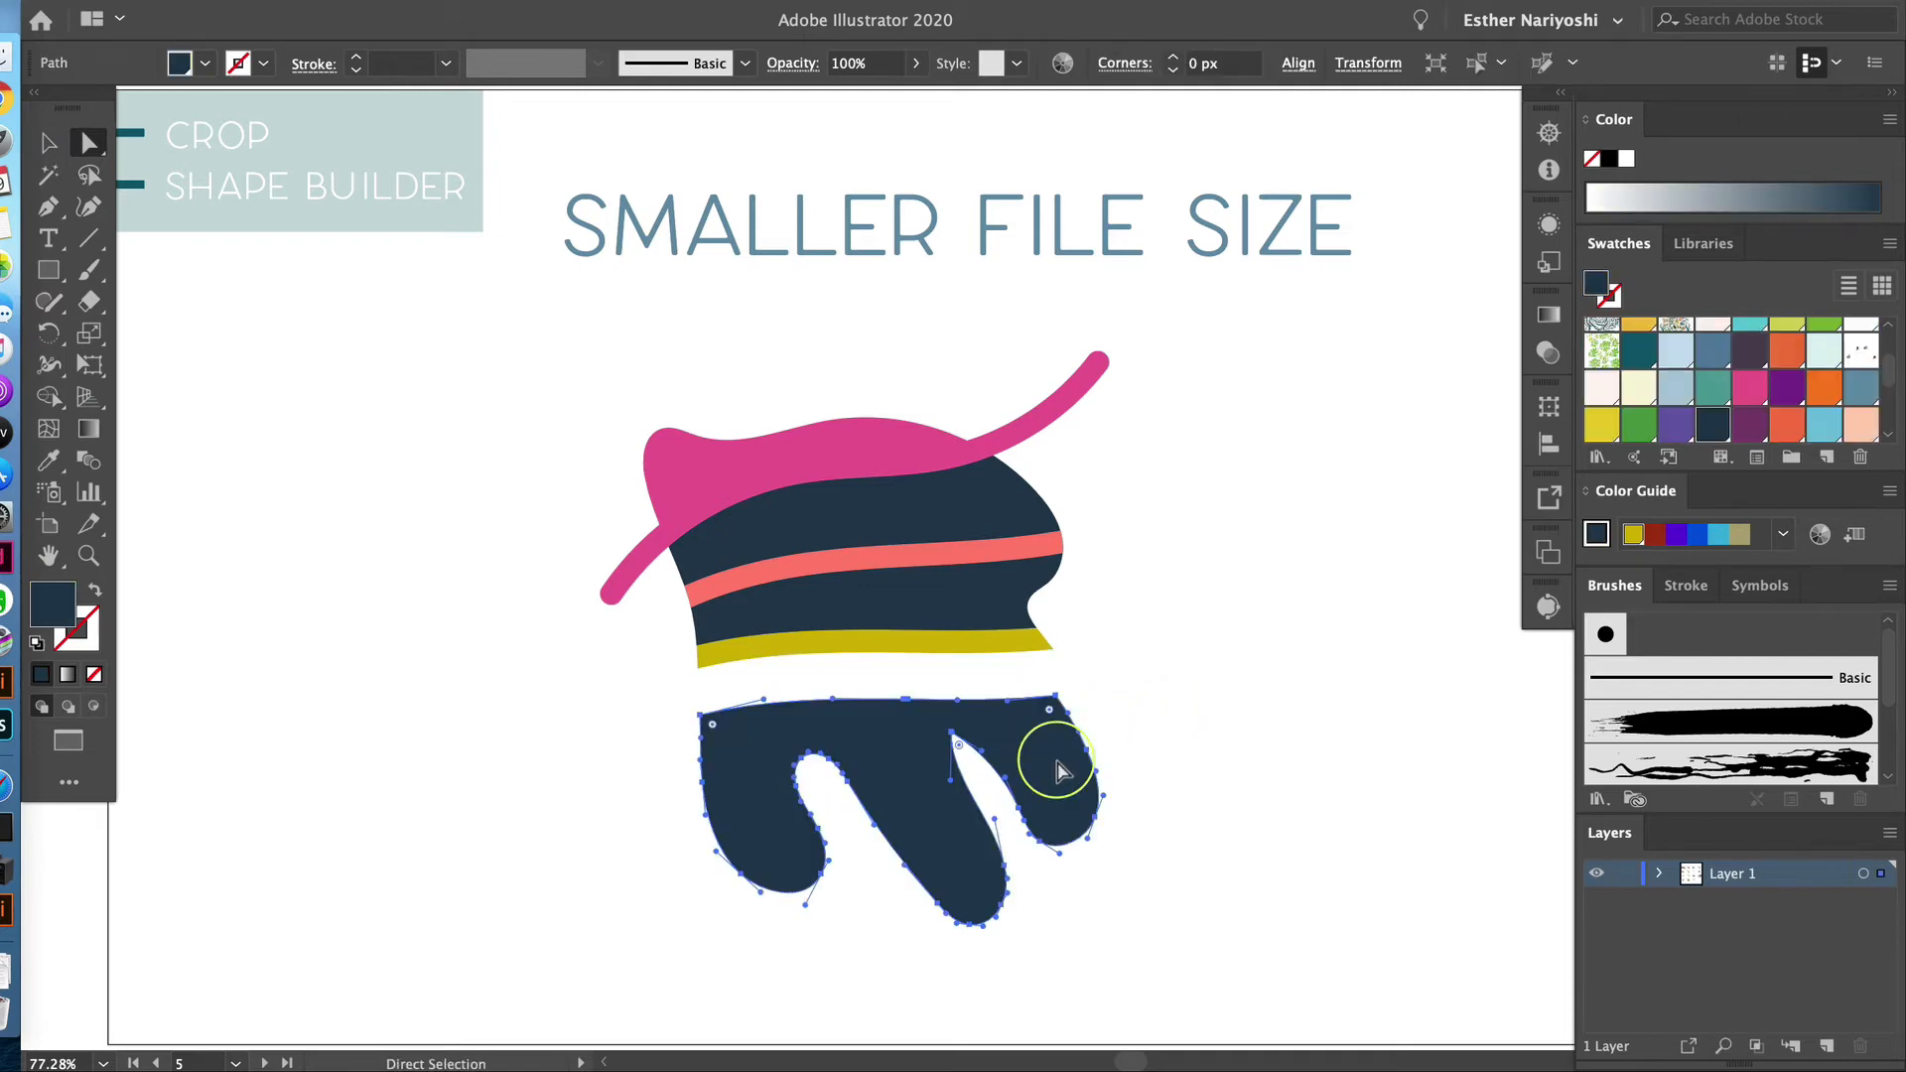
click(883, 643)
drag(884, 648, 884, 665)
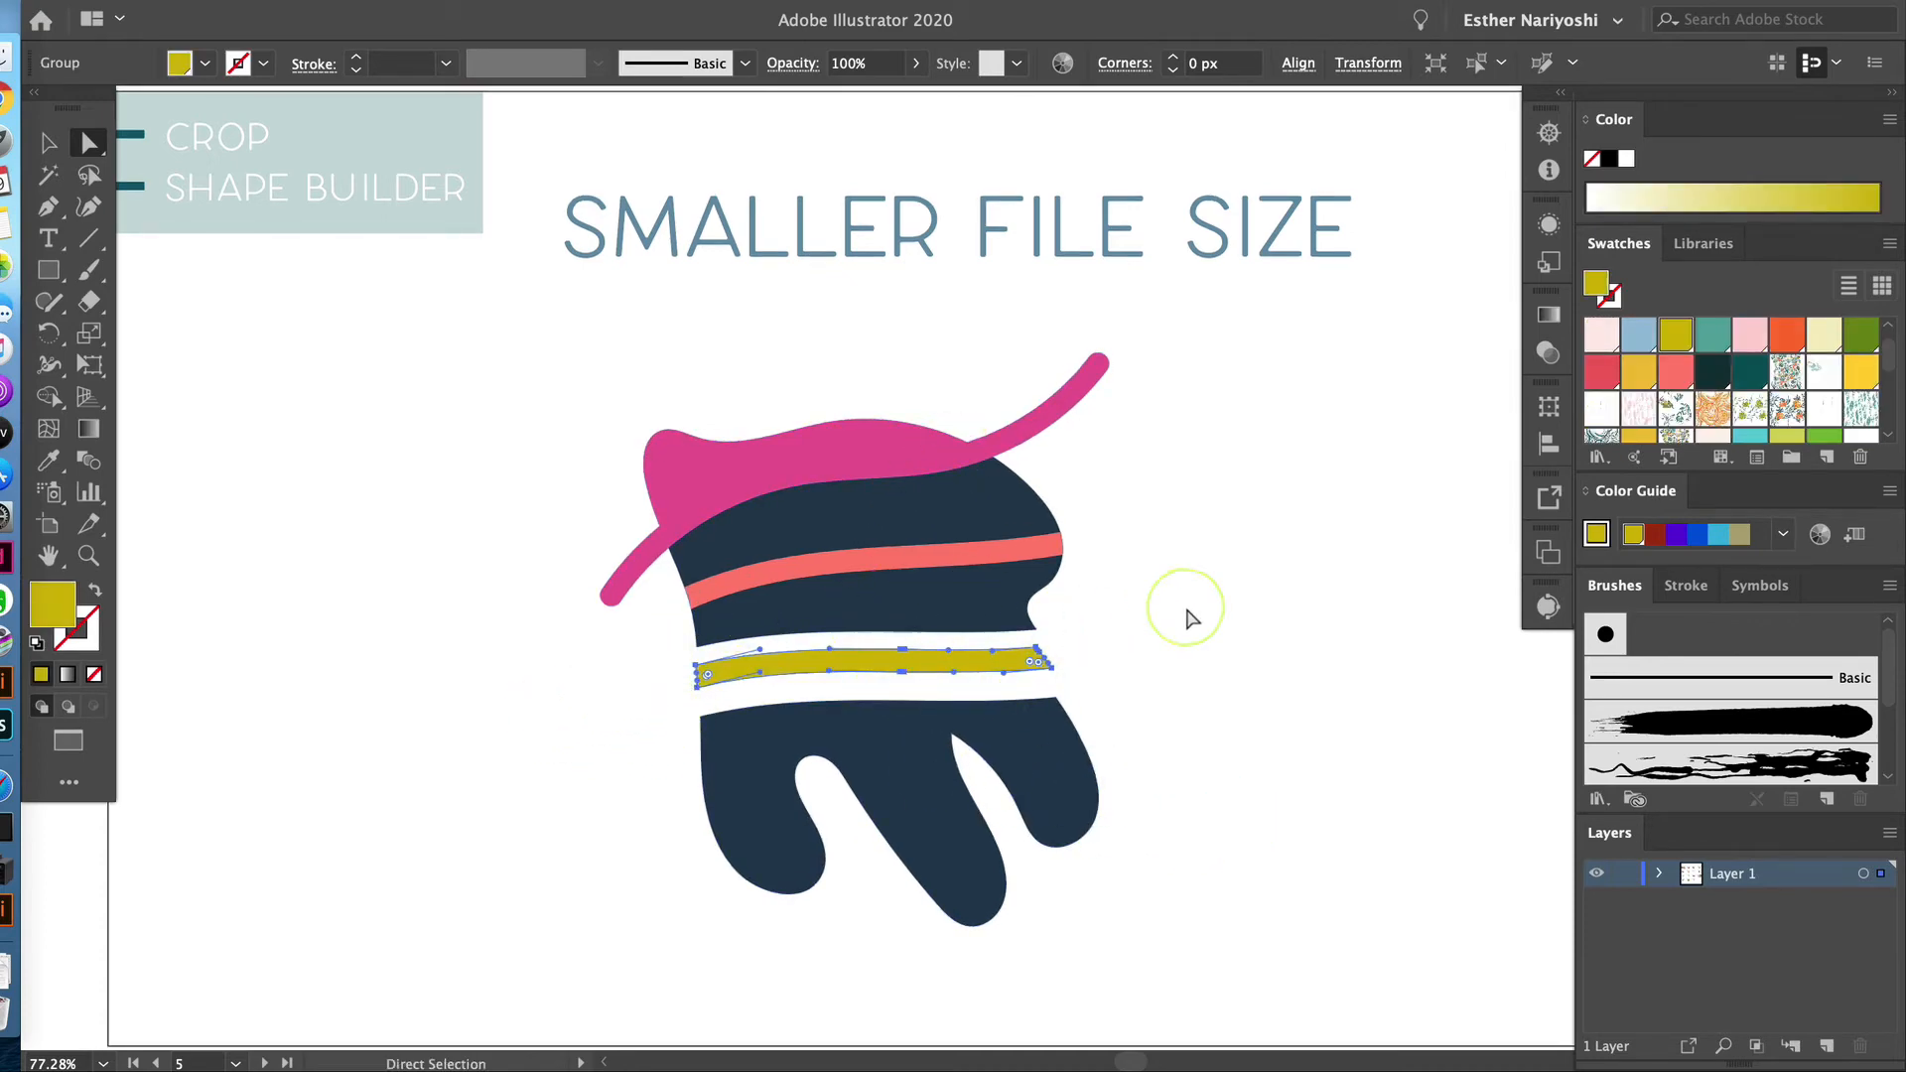
click(1185, 687)
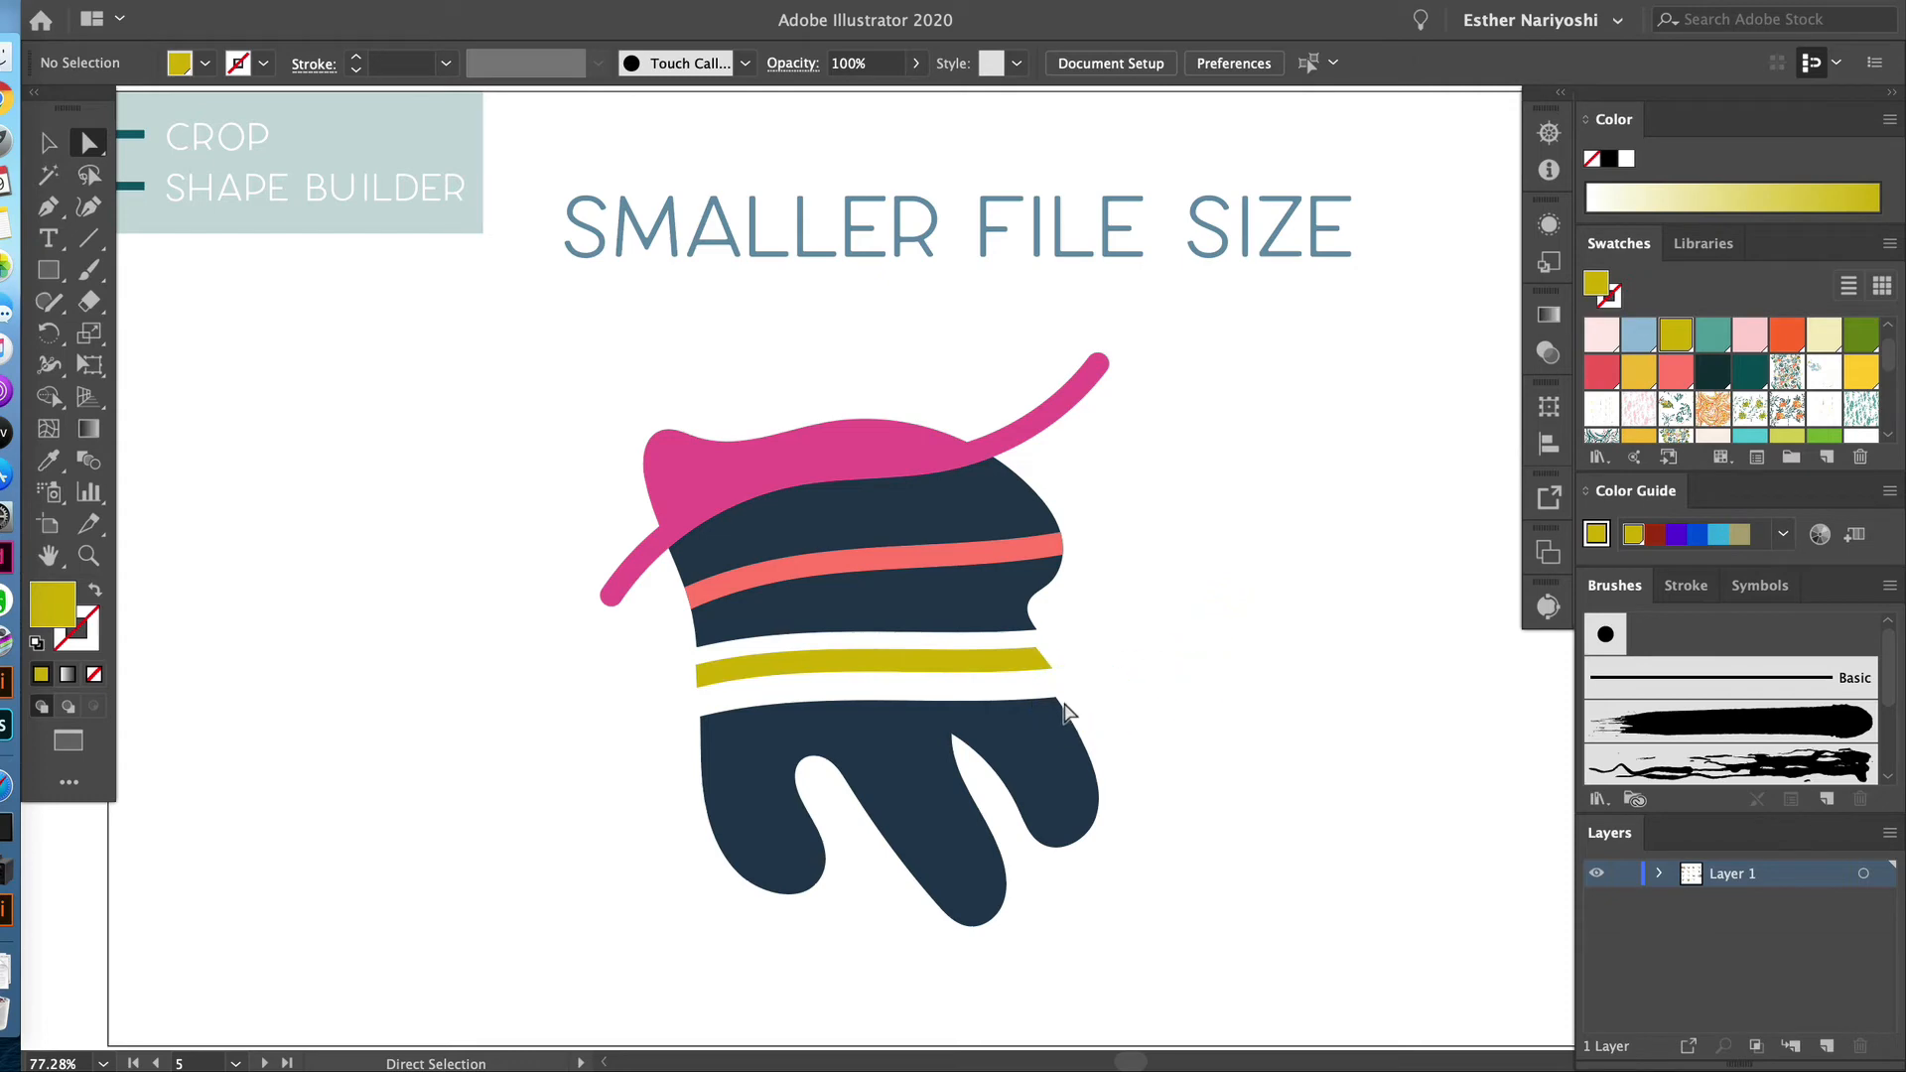
click(1248, 754)
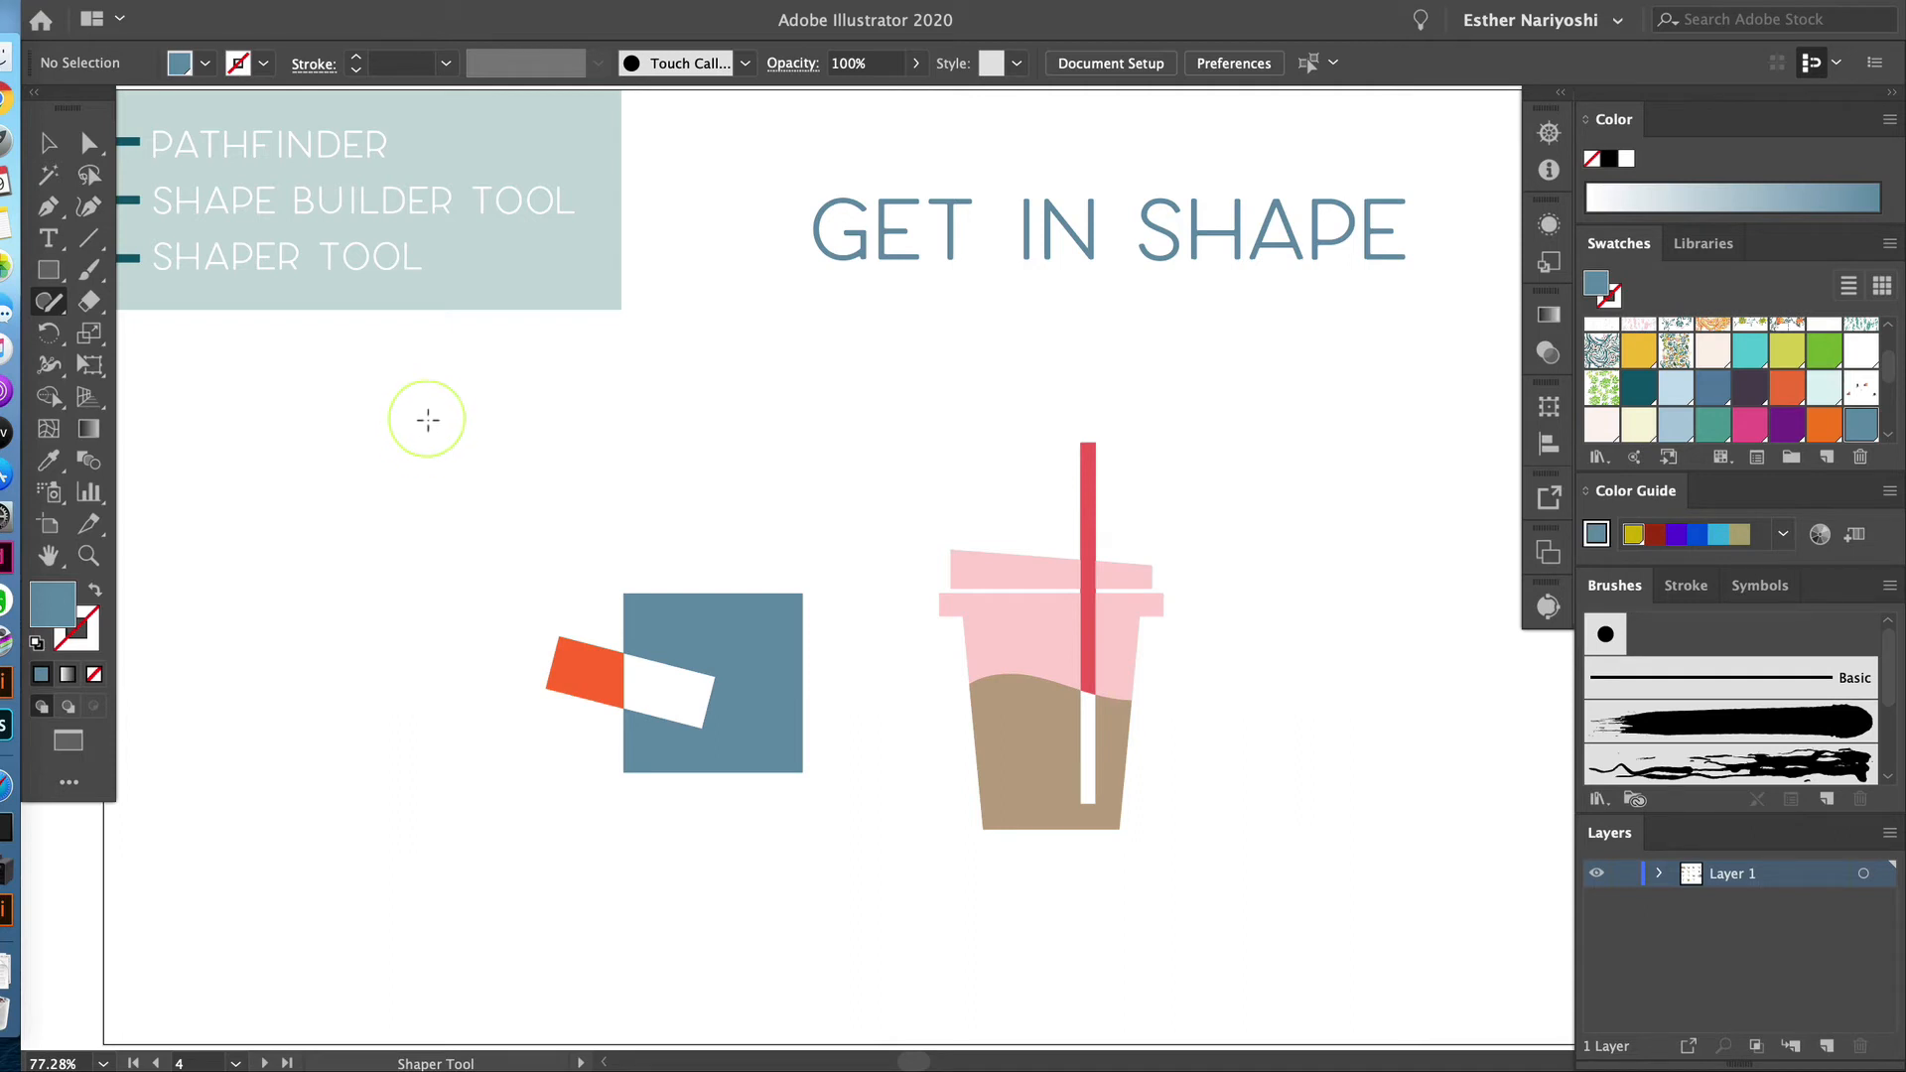
Sketch a triangle, circle, ellipse, square, tall rectangle and hexagon around the existing artwork with the Shaper tool
mouse_move(445, 385)
mouse_down()
mouse_move(379, 505)
mouse_move(522, 503)
mouse_move(450, 395)
mouse_up()
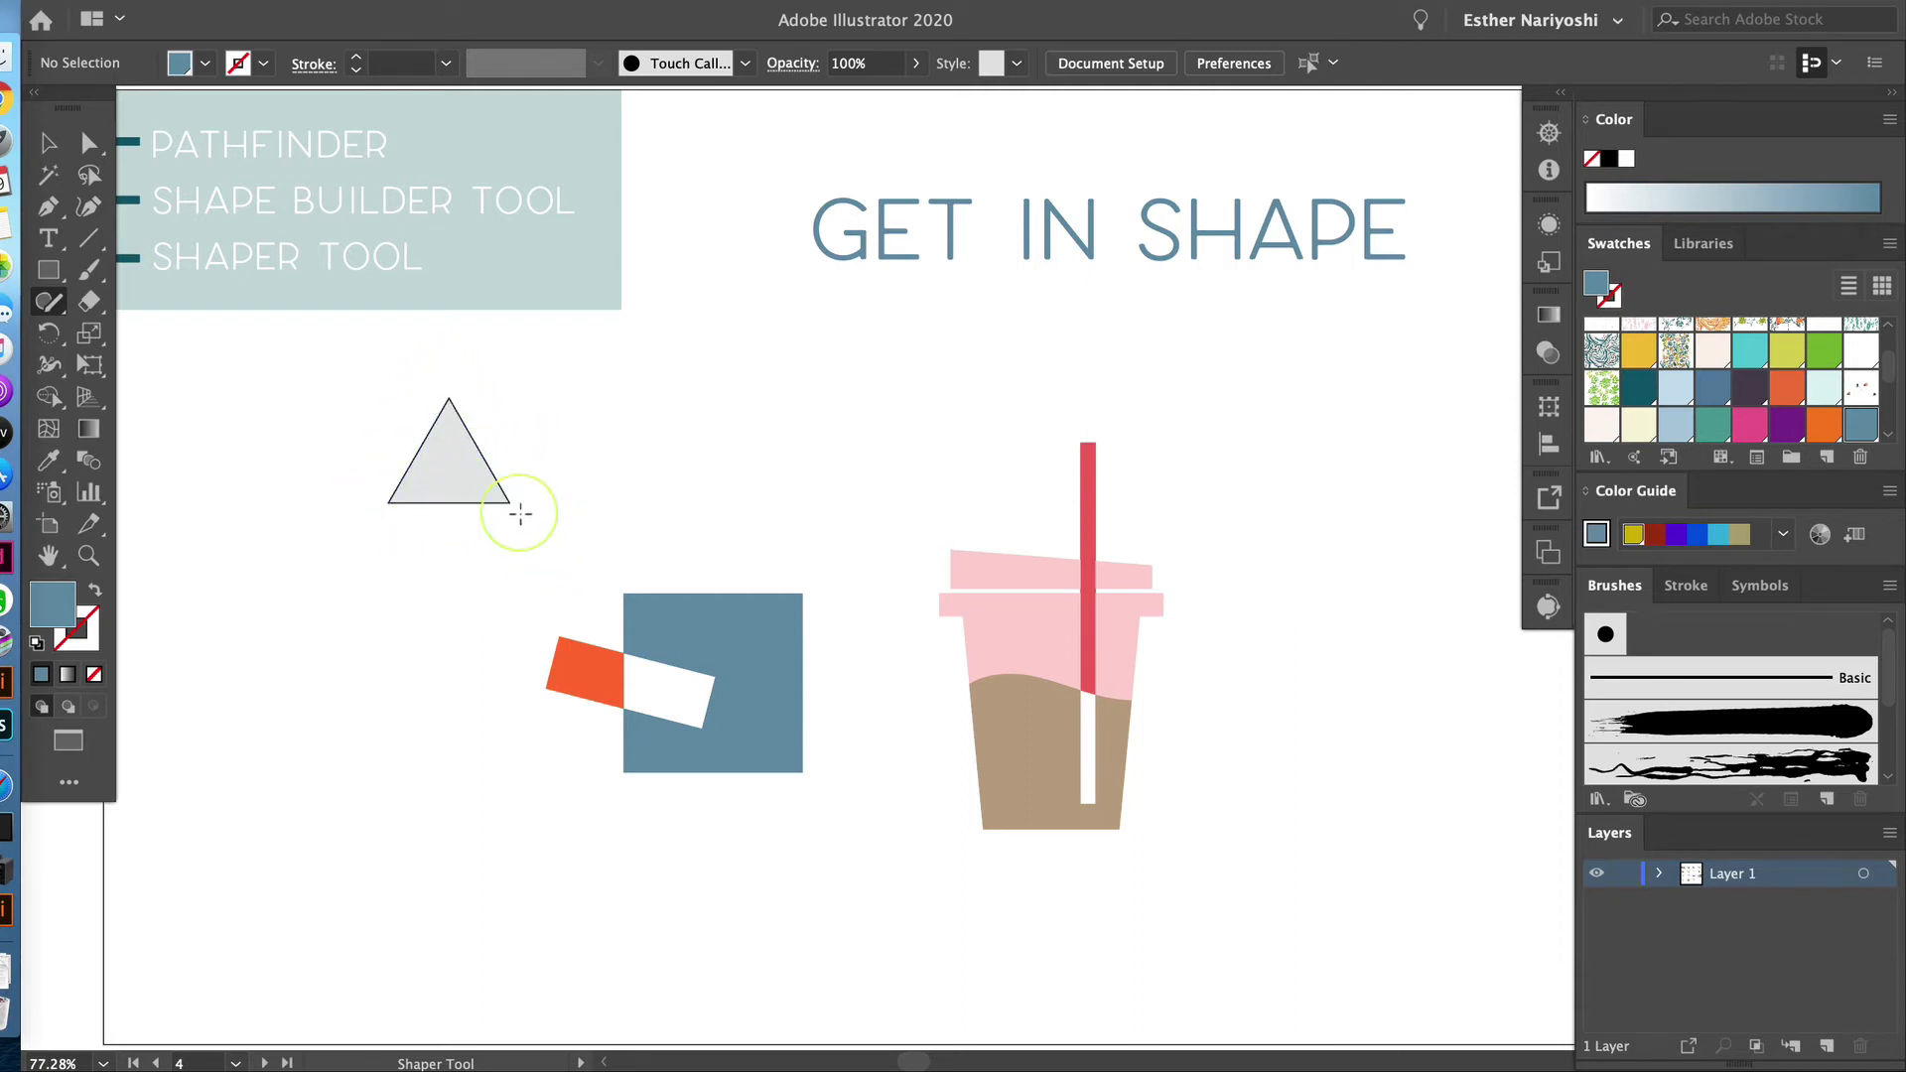
mouse_move(650, 390)
mouse_down()
mouse_move(626, 470)
mouse_move(738, 503)
mouse_move(772, 405)
mouse_move(711, 370)
mouse_move(657, 383)
mouse_up()
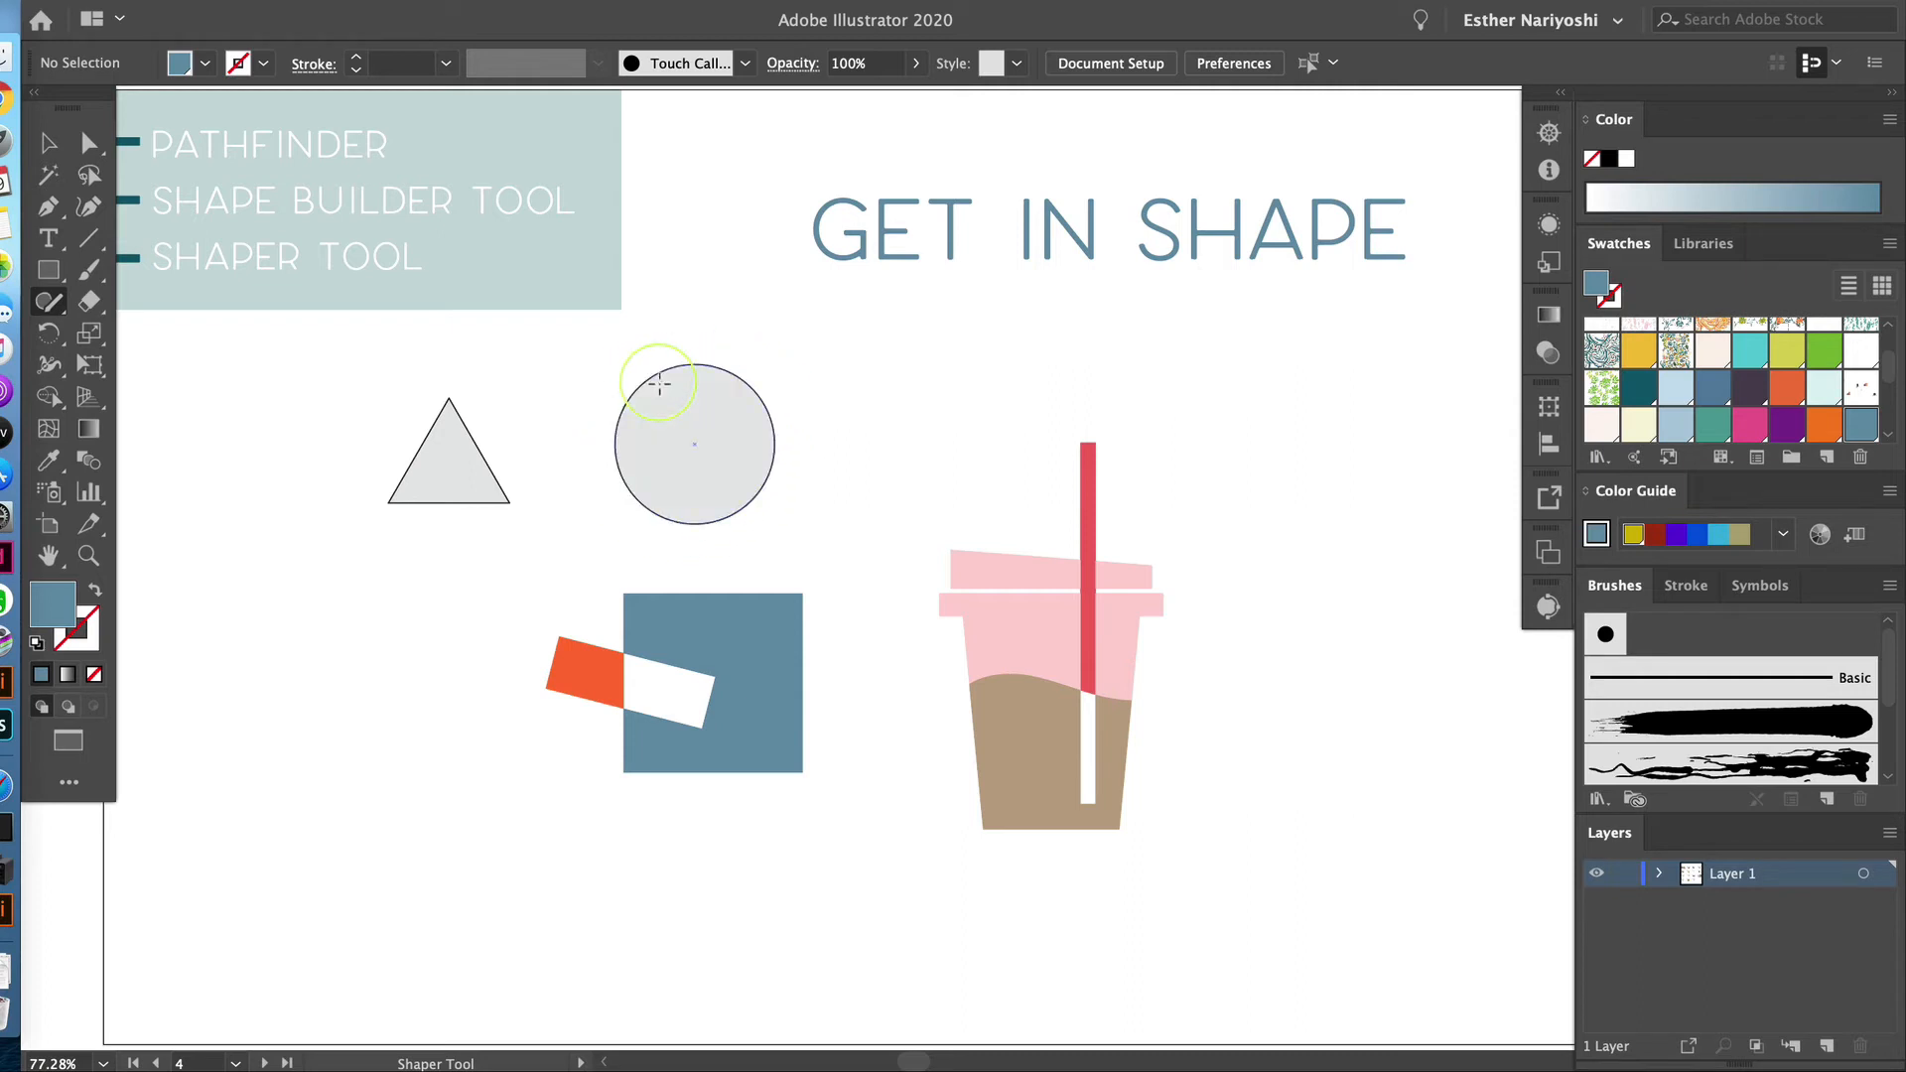
mouse_move(876, 385)
mouse_down()
mouse_move(861, 444)
mouse_move(1002, 429)
mouse_move(879, 382)
mouse_up()
mouse_move(1166, 345)
mouse_down()
mouse_move(1160, 497)
mouse_move(1326, 504)
mouse_move(1320, 362)
mouse_move(1160, 345)
mouse_up()
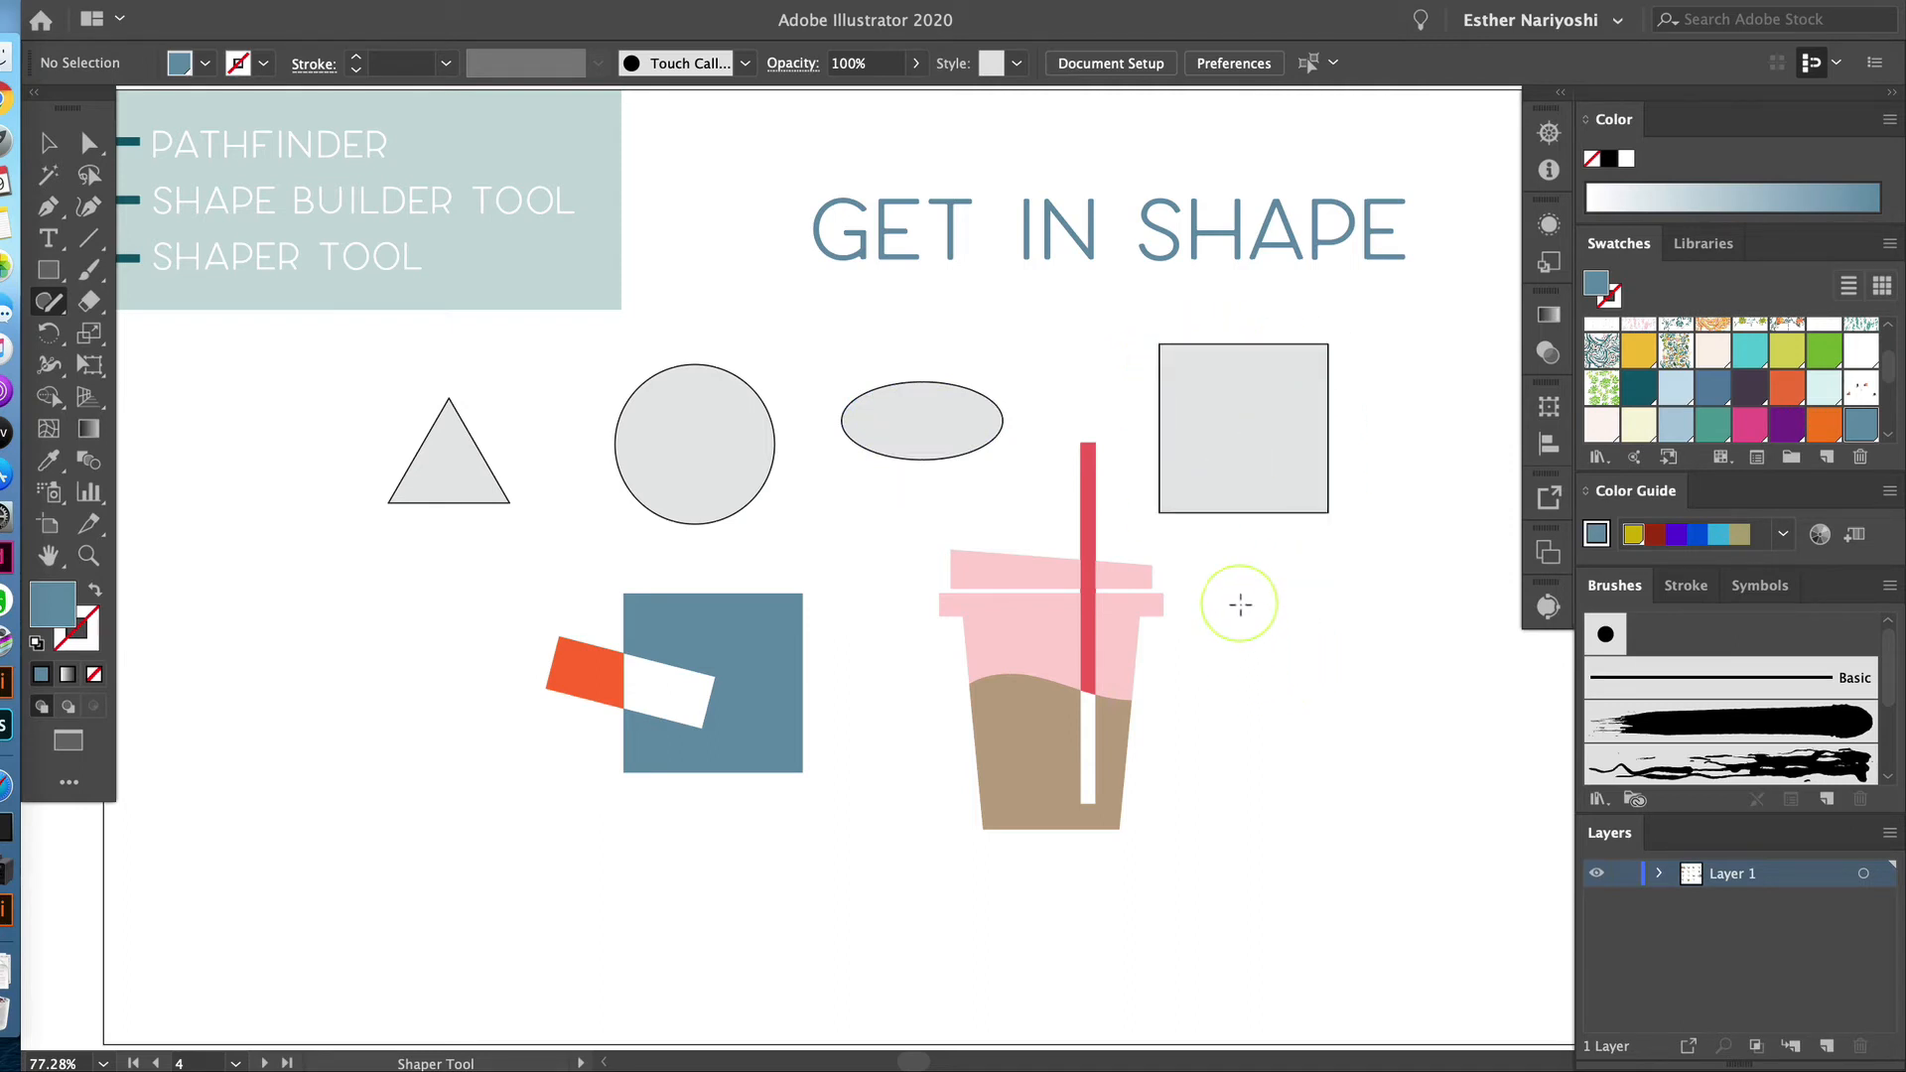
mouse_move(1240, 605)
mouse_down()
mouse_move(1237, 801)
mouse_move(1327, 809)
mouse_move(1320, 601)
mouse_move(1249, 601)
mouse_up()
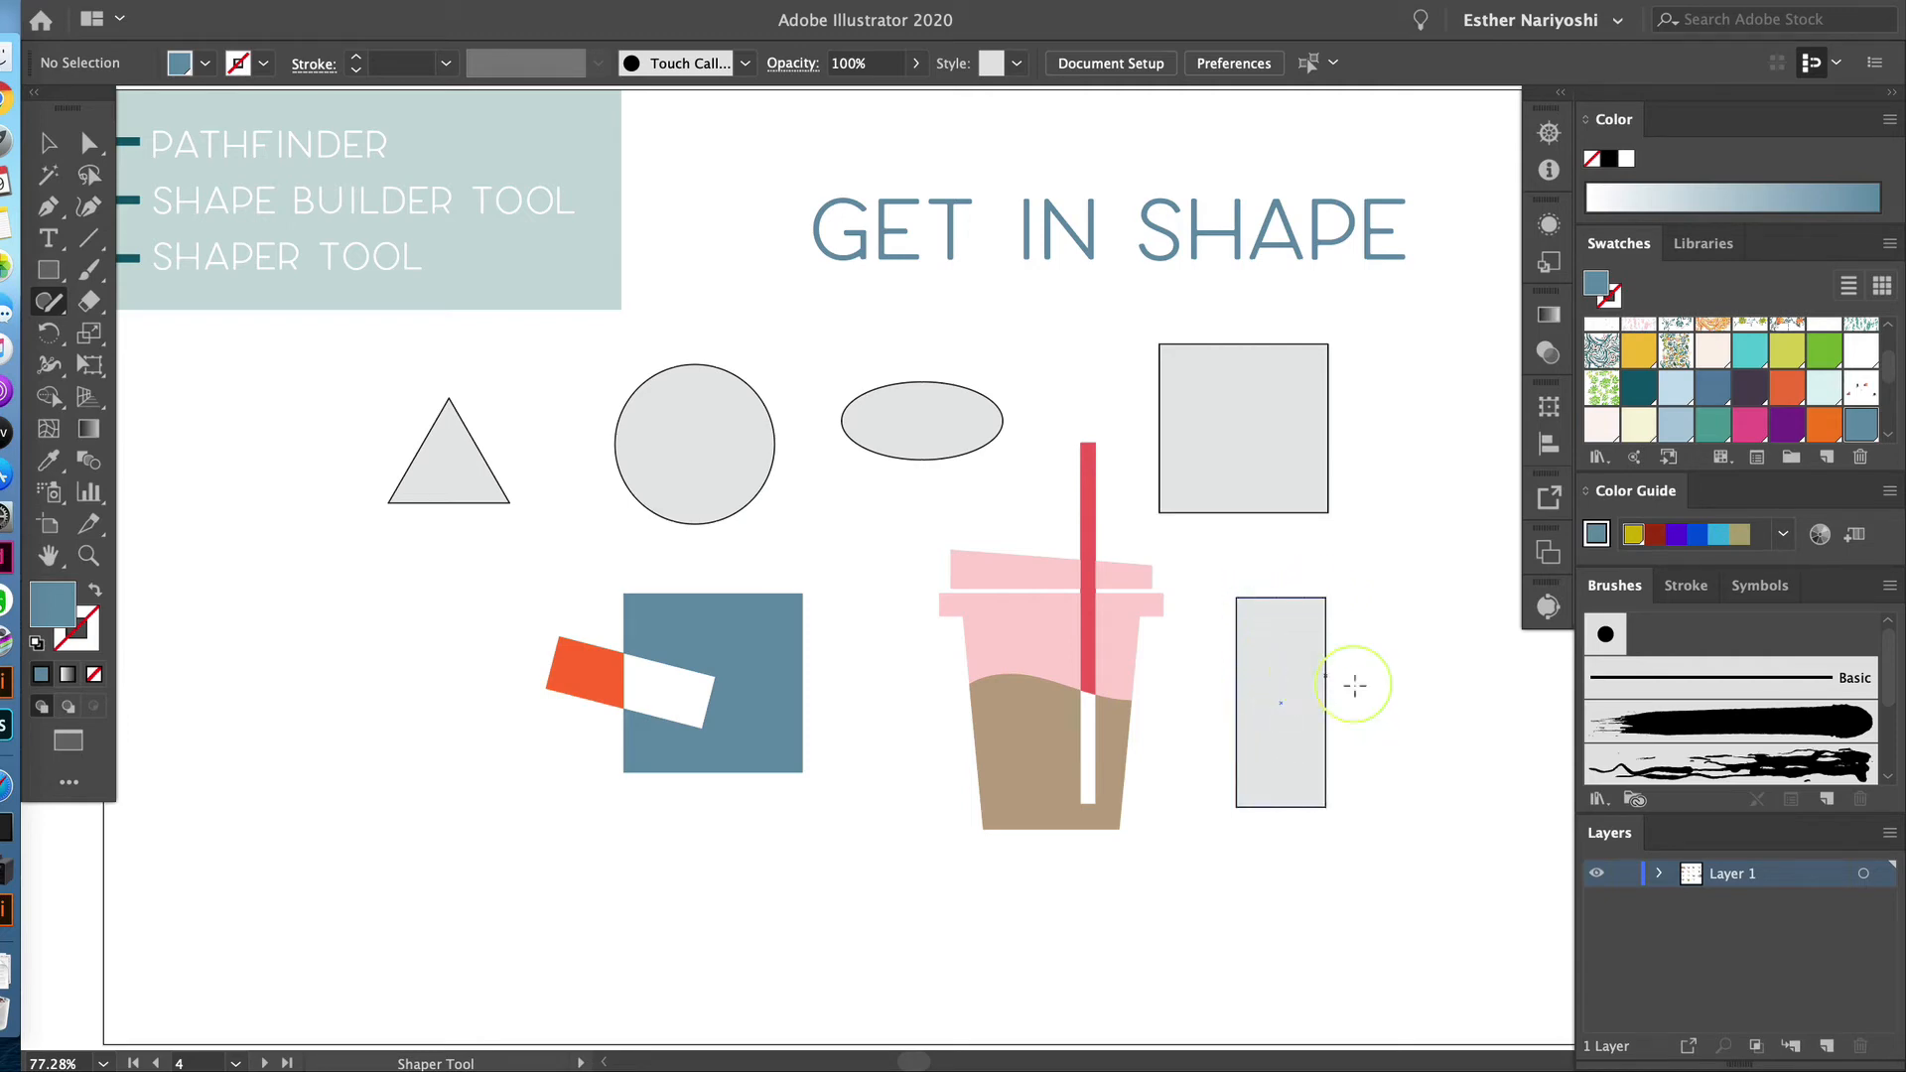
mouse_move(333, 622)
mouse_down()
mouse_move(419, 612)
mouse_move(464, 666)
mouse_move(428, 751)
mouse_move(311, 753)
mouse_move(268, 697)
mouse_move(334, 611)
mouse_up()
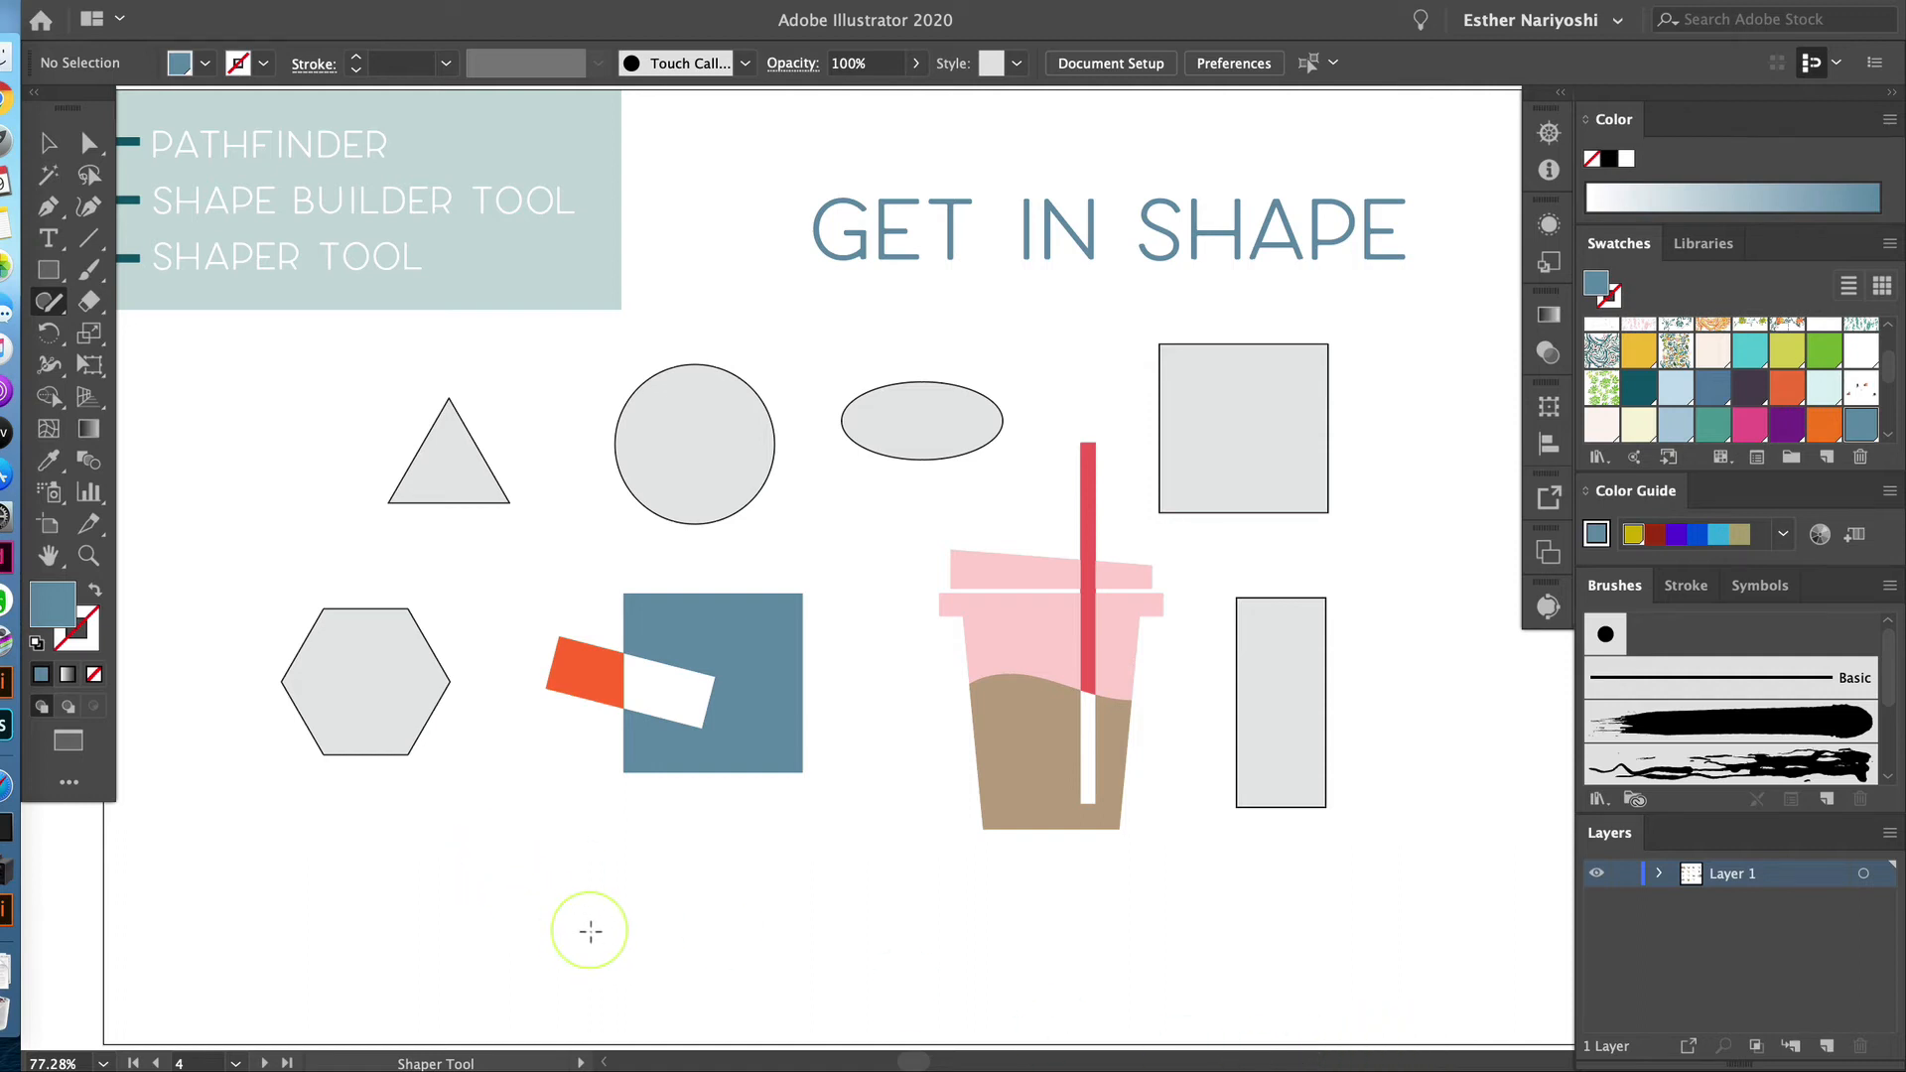
Delete the six grey sketched shapes surrounding the blue square and the drink cup
key(v)
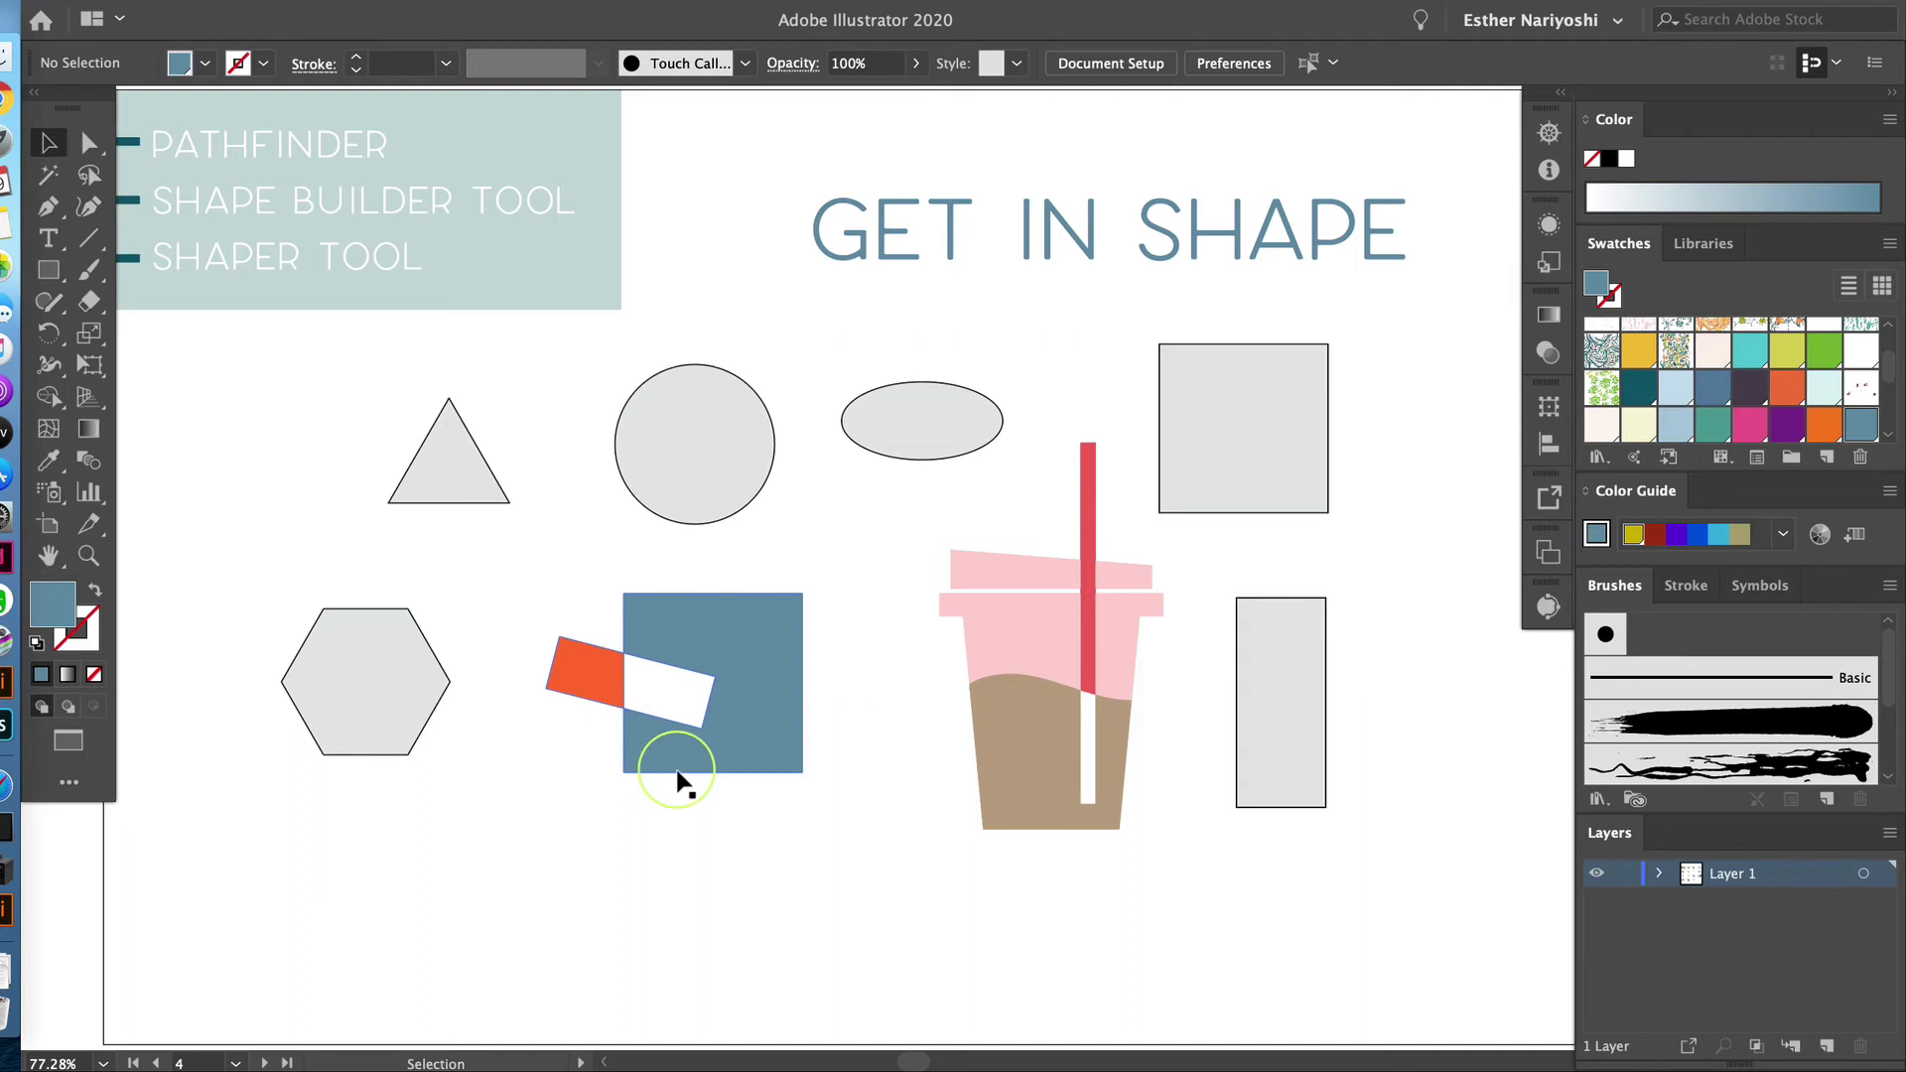
drag(221, 383, 469, 761)
key(Delete)
drag(591, 402, 1002, 447)
key(Delete)
drag(1146, 343, 1354, 509)
key(Delete)
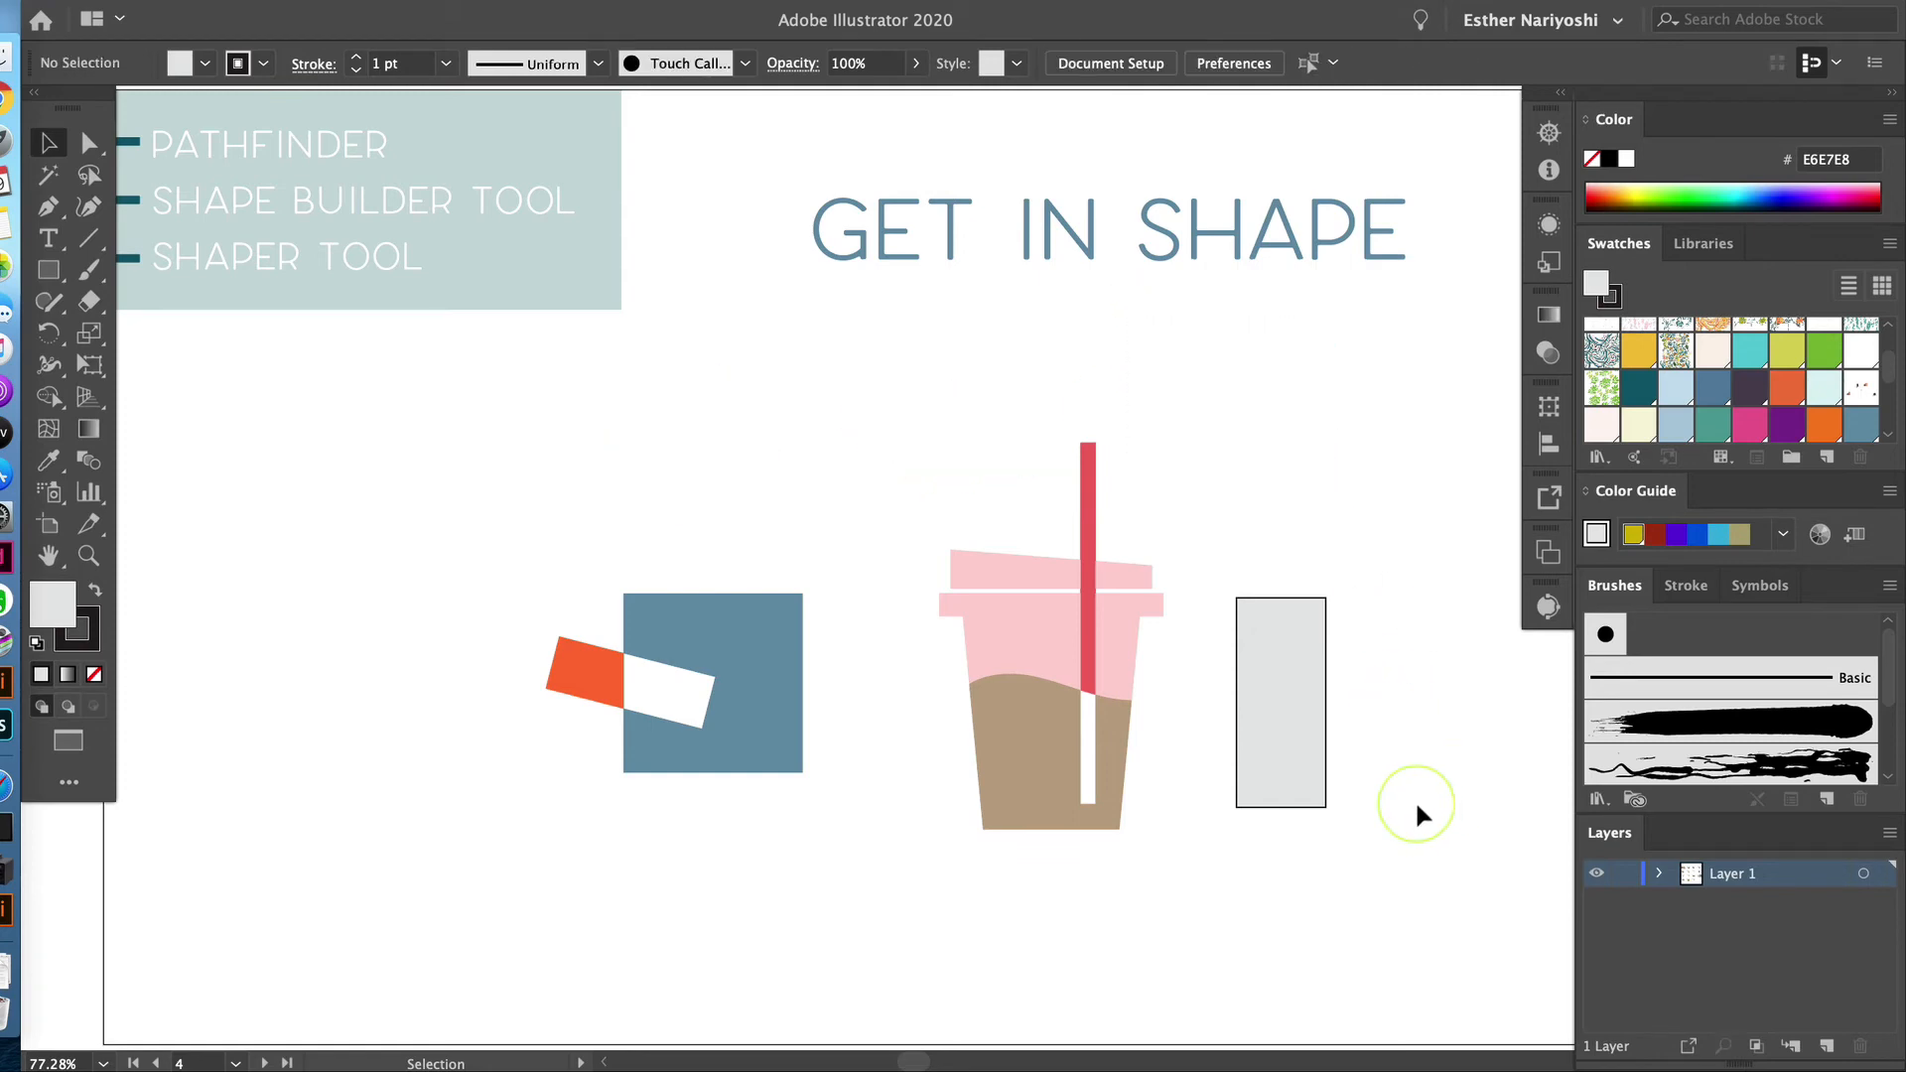
drag(1415, 801, 1283, 622)
key(Delete)
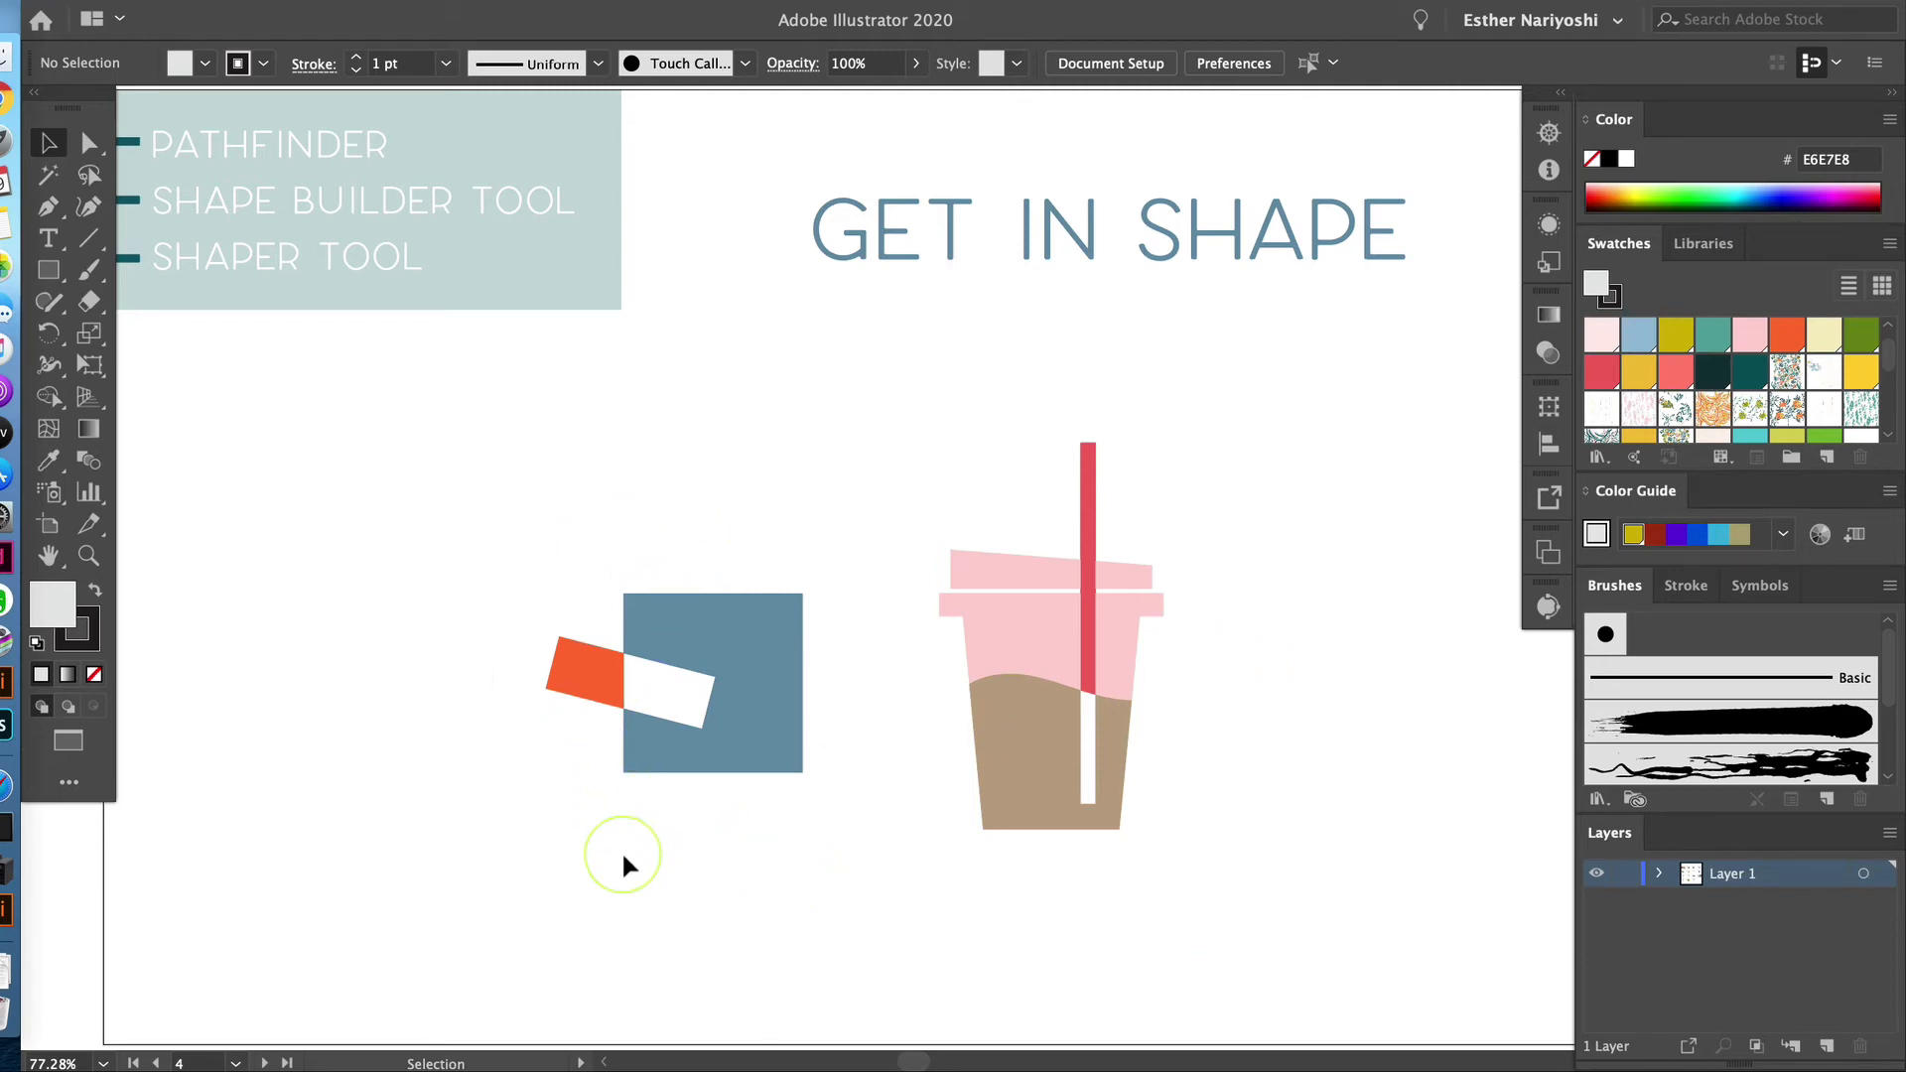
Isolate the blue square's Shaper group, reposition the orange rectangle across the square's edge, and exit isolation
drag(670, 696, 686, 704)
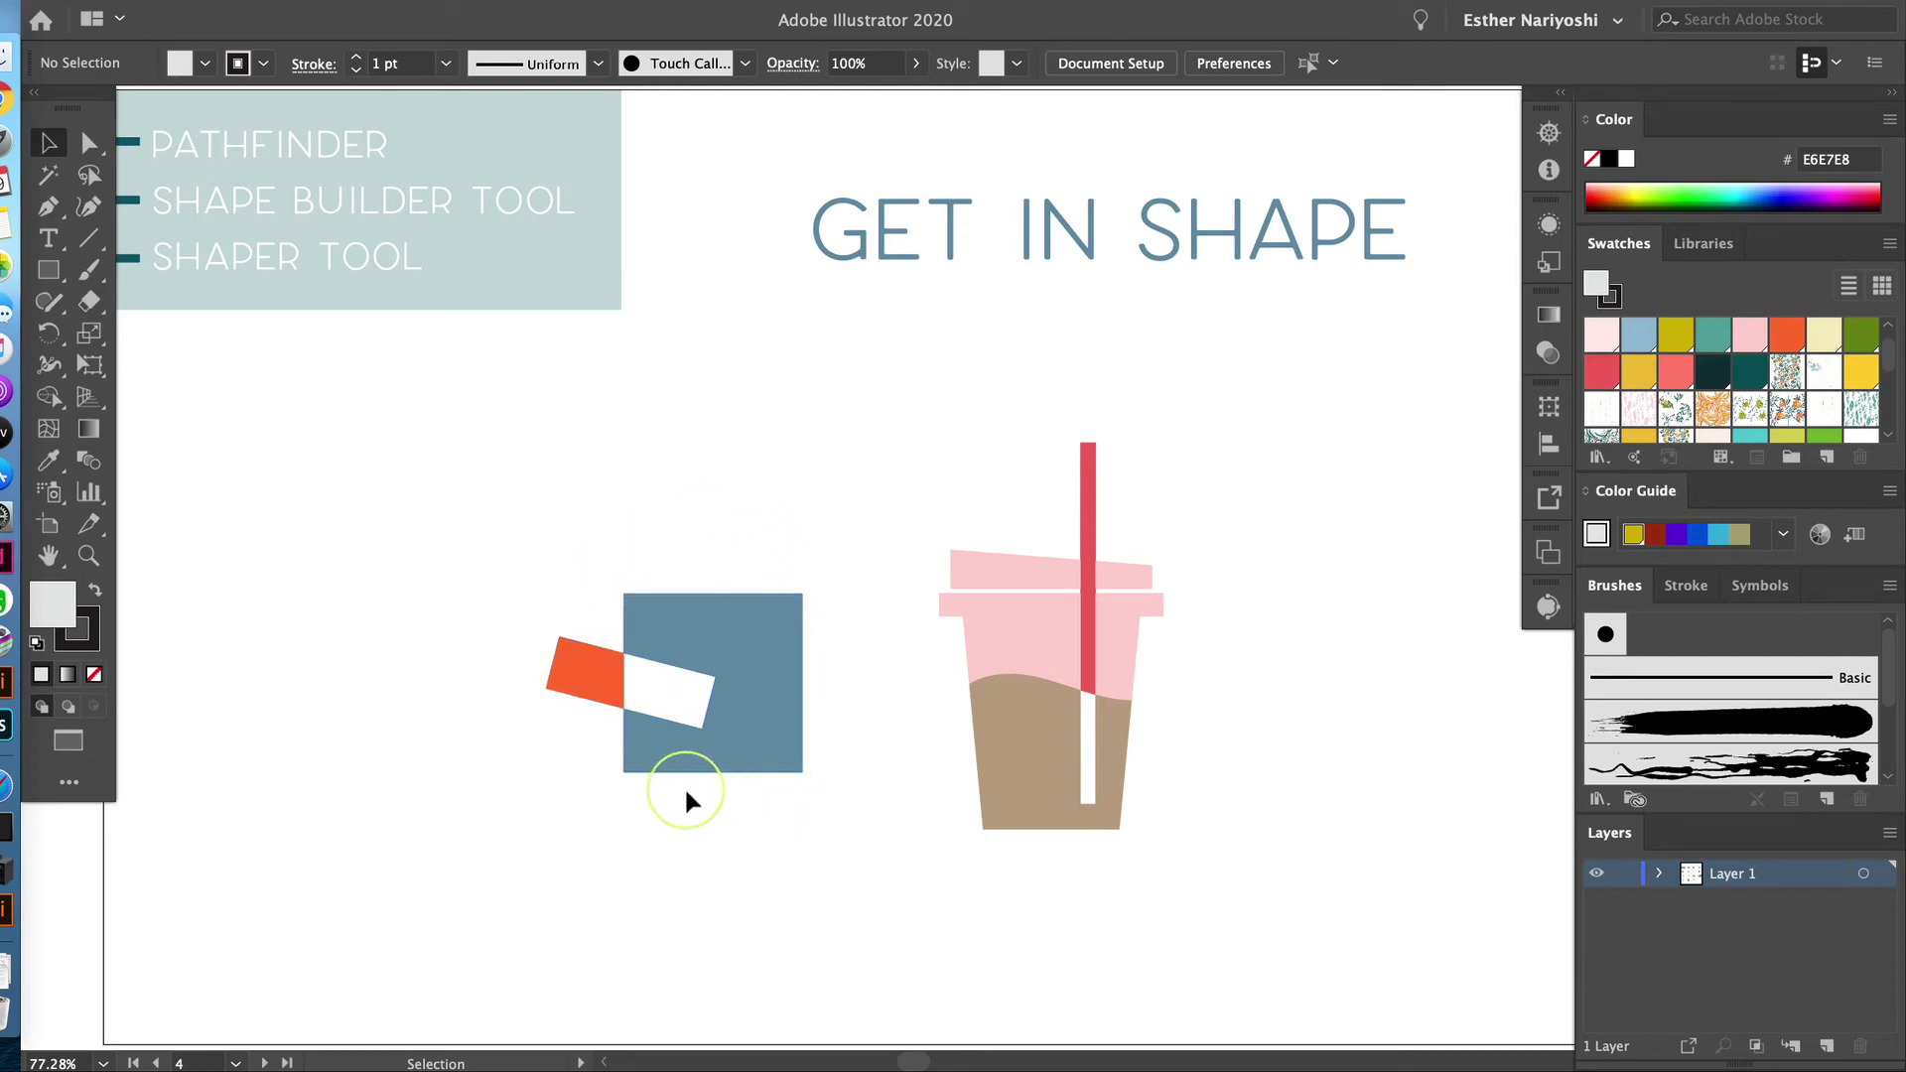
double_click(680, 624)
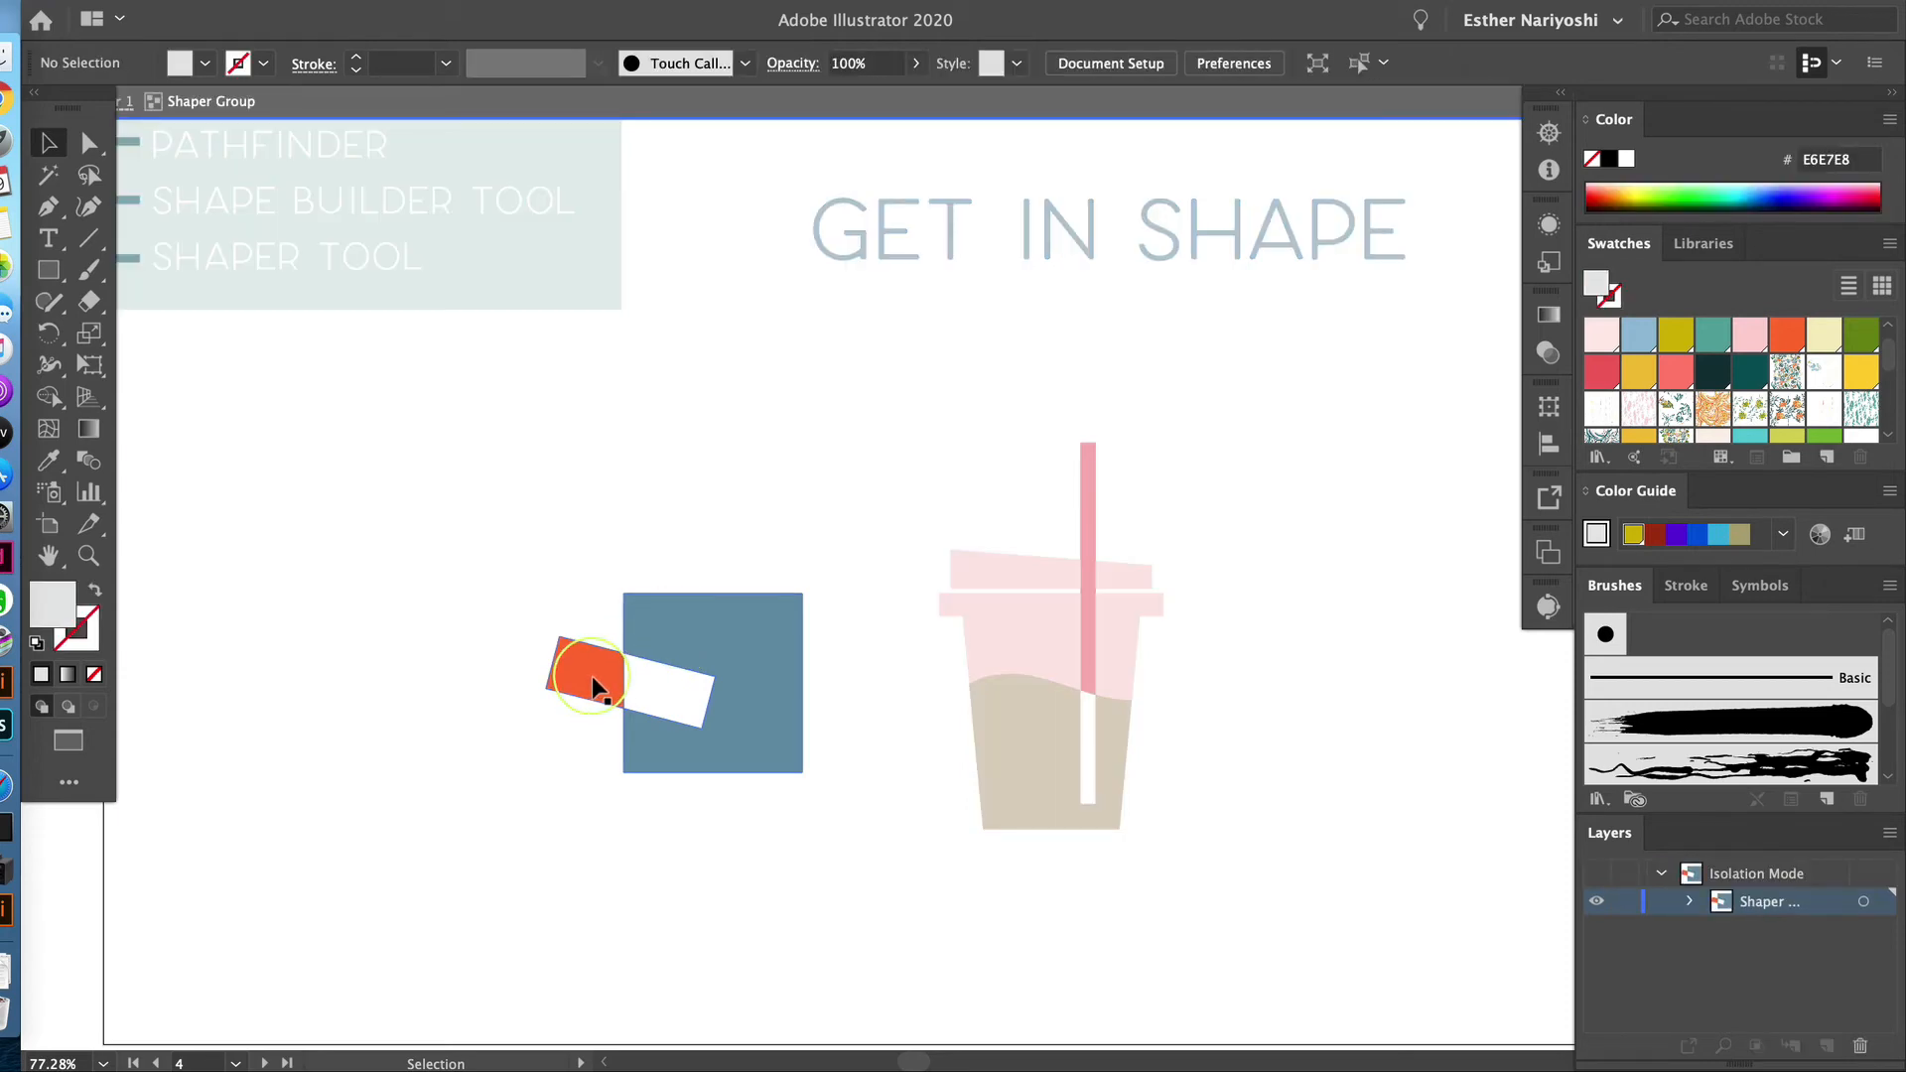
mouse_move(593, 676)
mouse_down()
mouse_move(556, 670)
mouse_move(585, 650)
mouse_move(579, 692)
mouse_up()
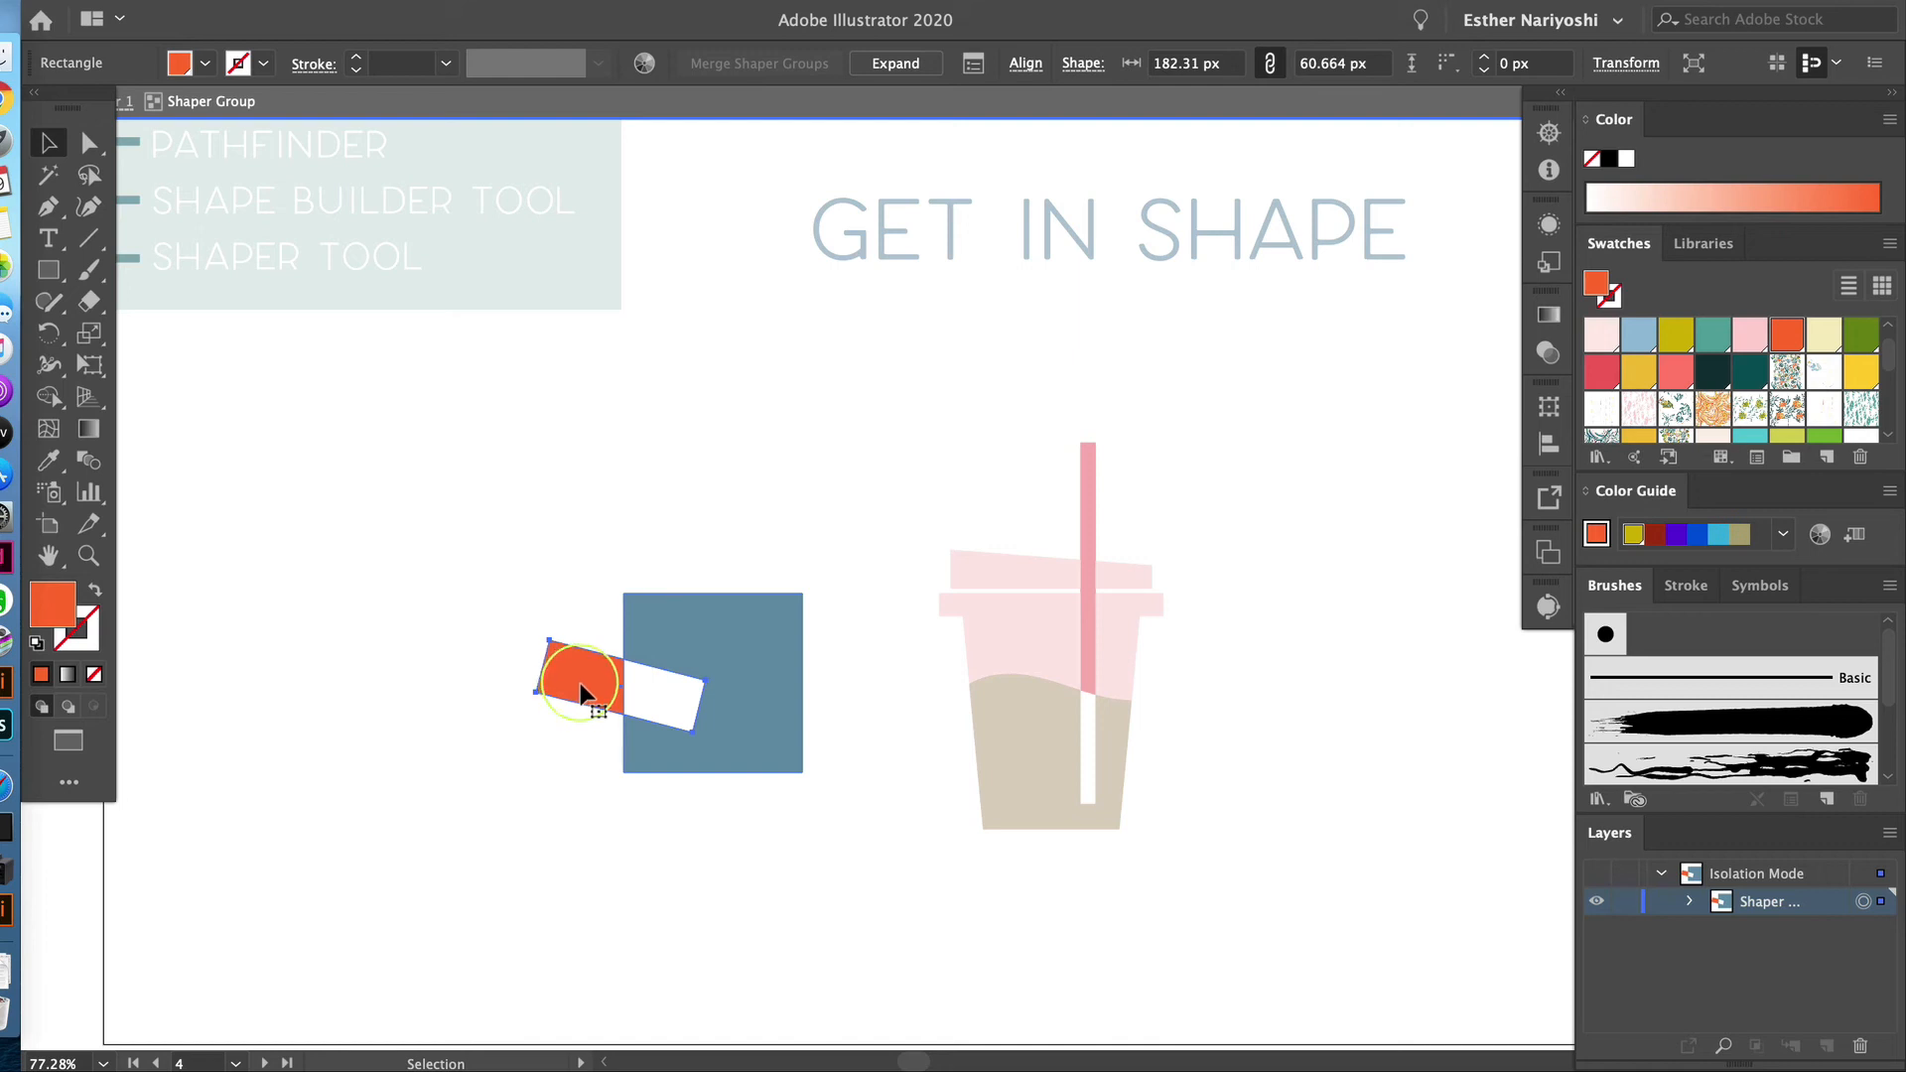
mouse_move(580, 684)
mouse_down()
mouse_move(576, 648)
mouse_move(564, 689)
mouse_move(586, 688)
mouse_up()
key(super+z)
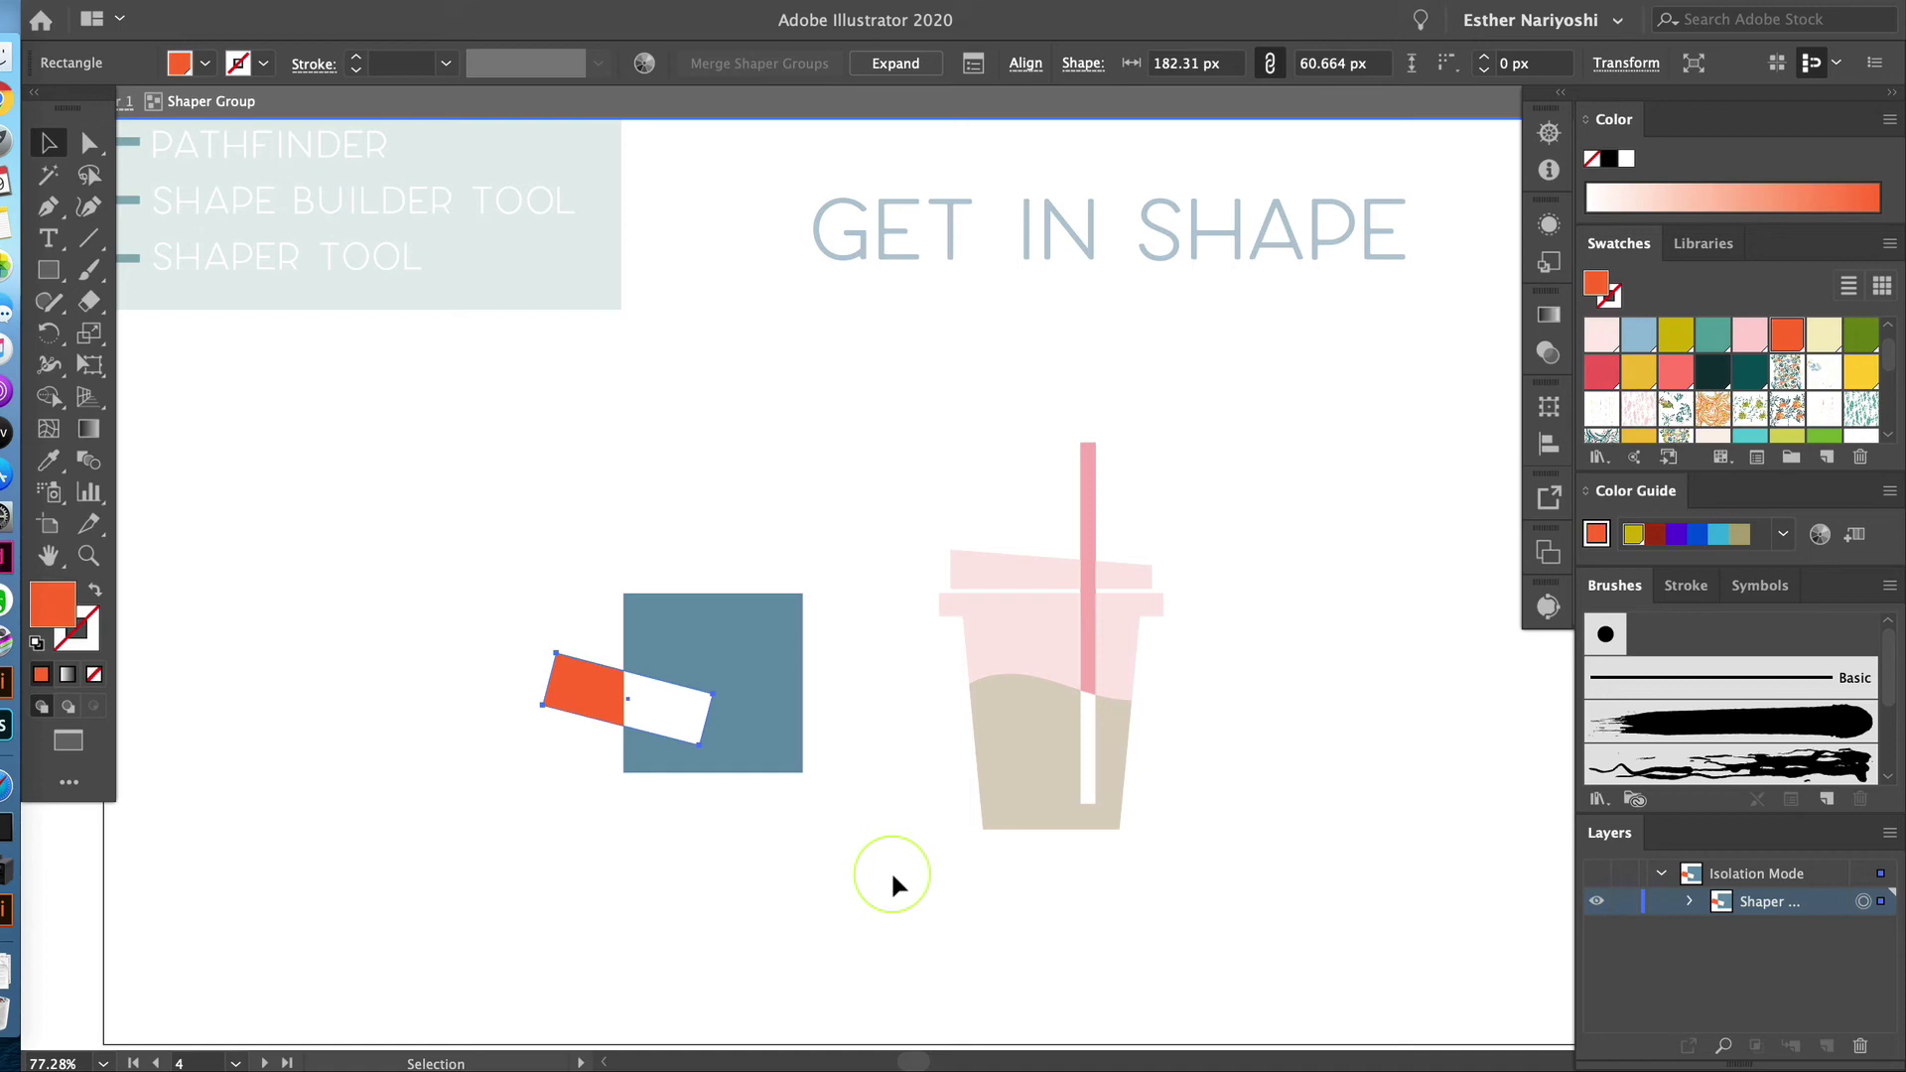
double_click(892, 874)
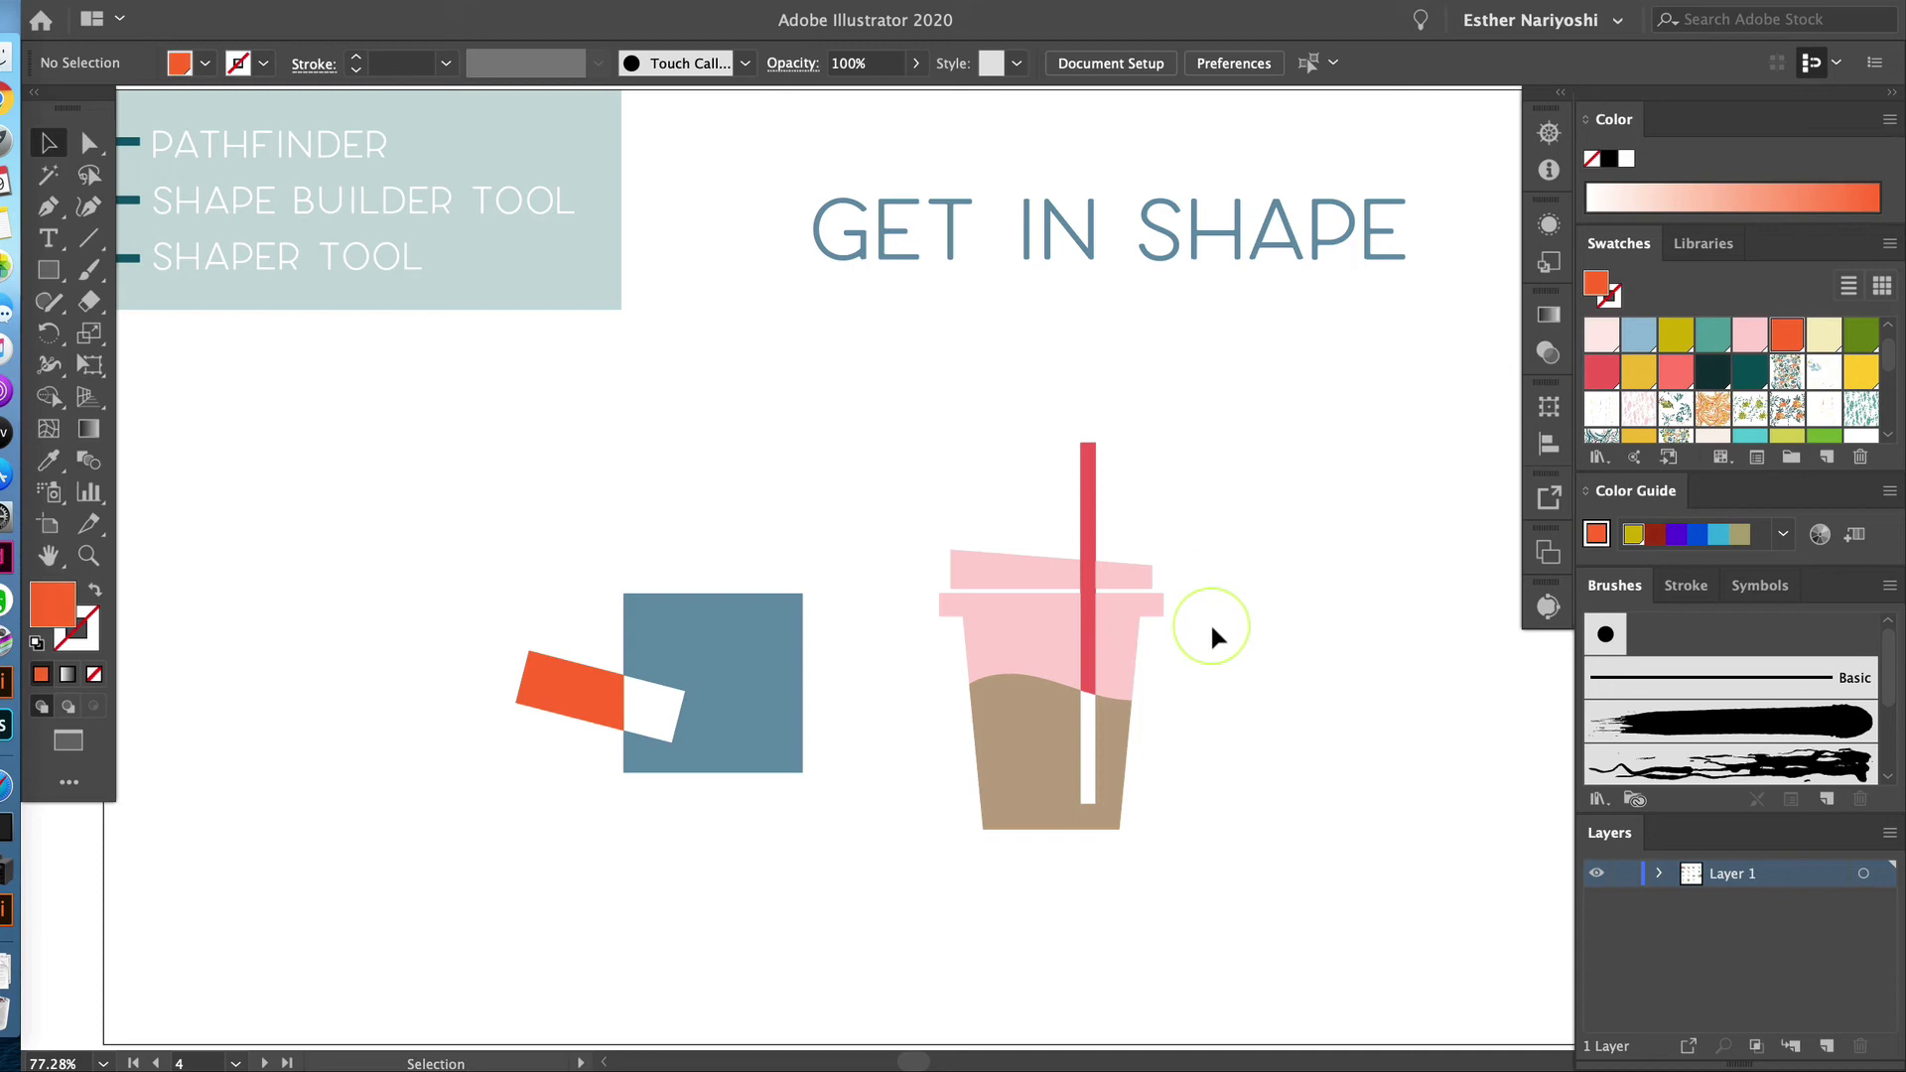
Isolate the drink cup's Shaper group, move the red straw nearer the cup's middle, and exit isolation
double_click(1090, 521)
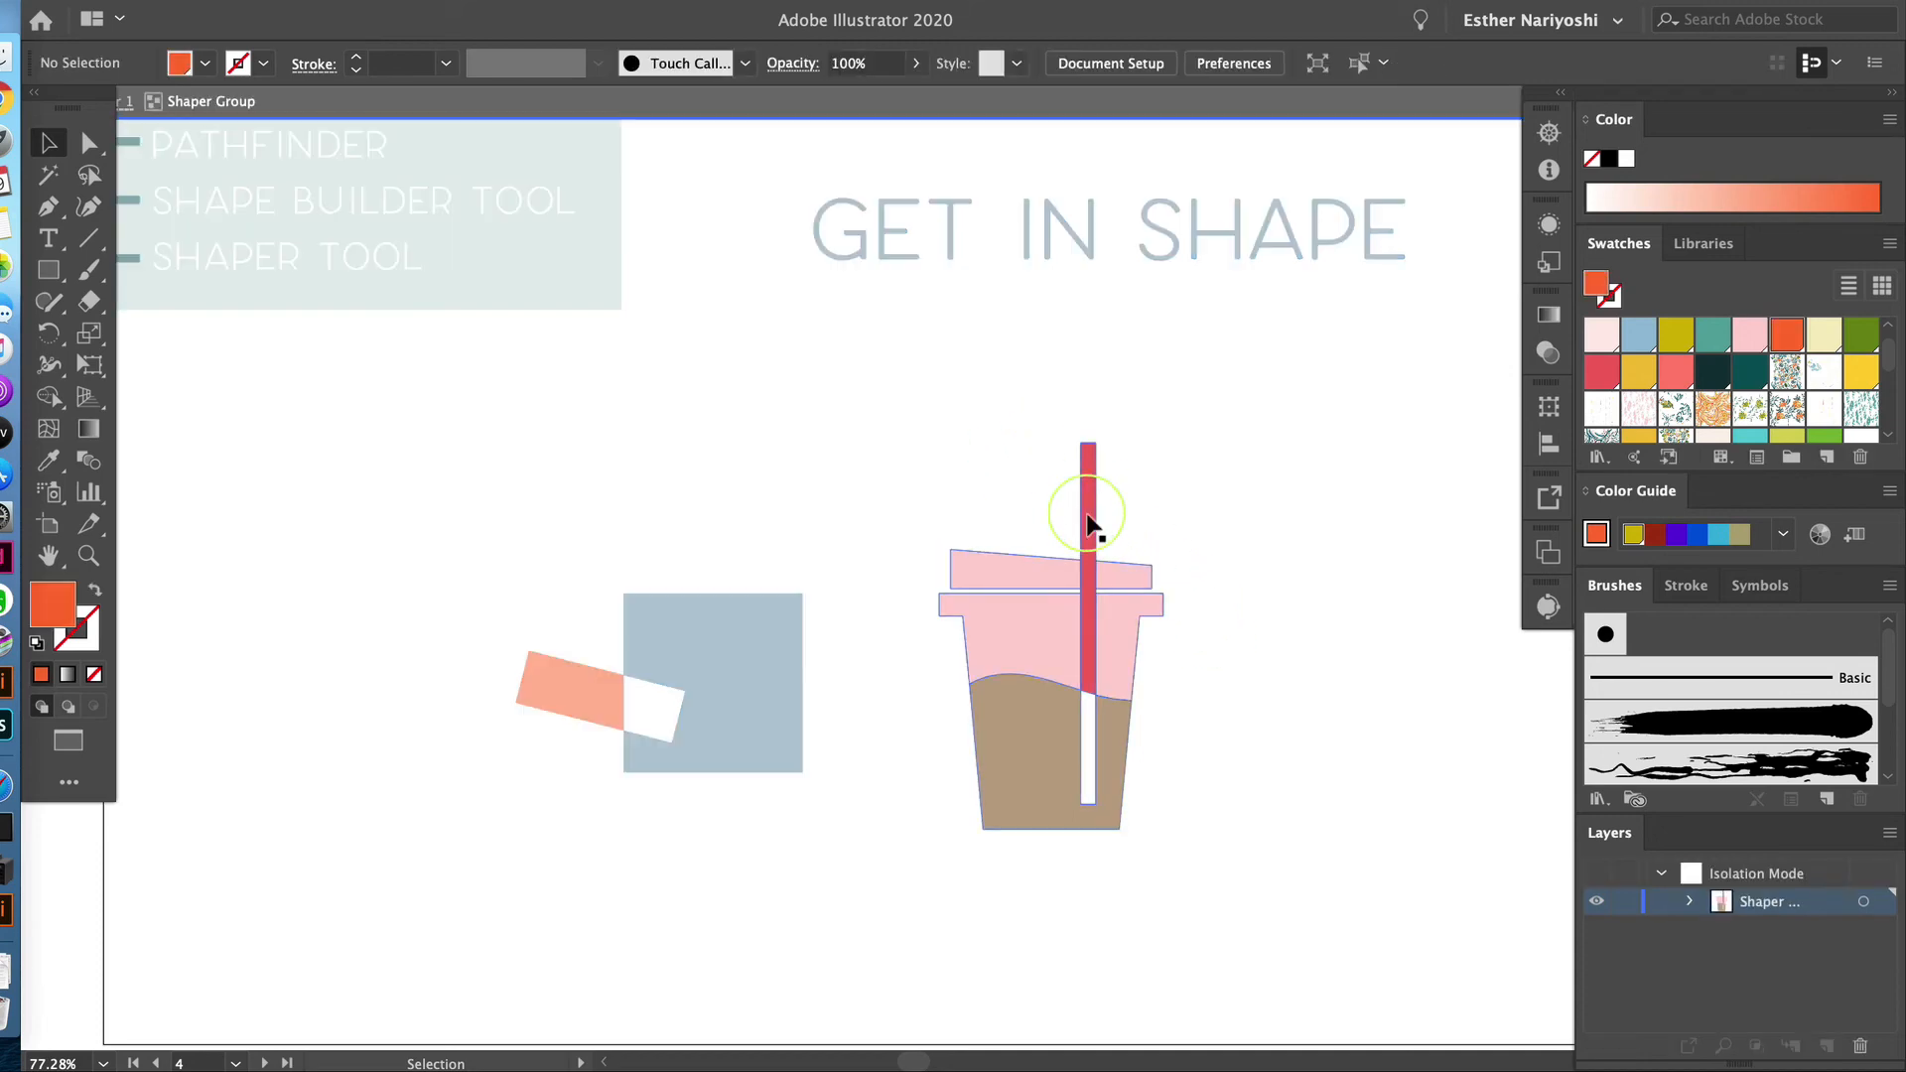
drag(1089, 521, 1027, 515)
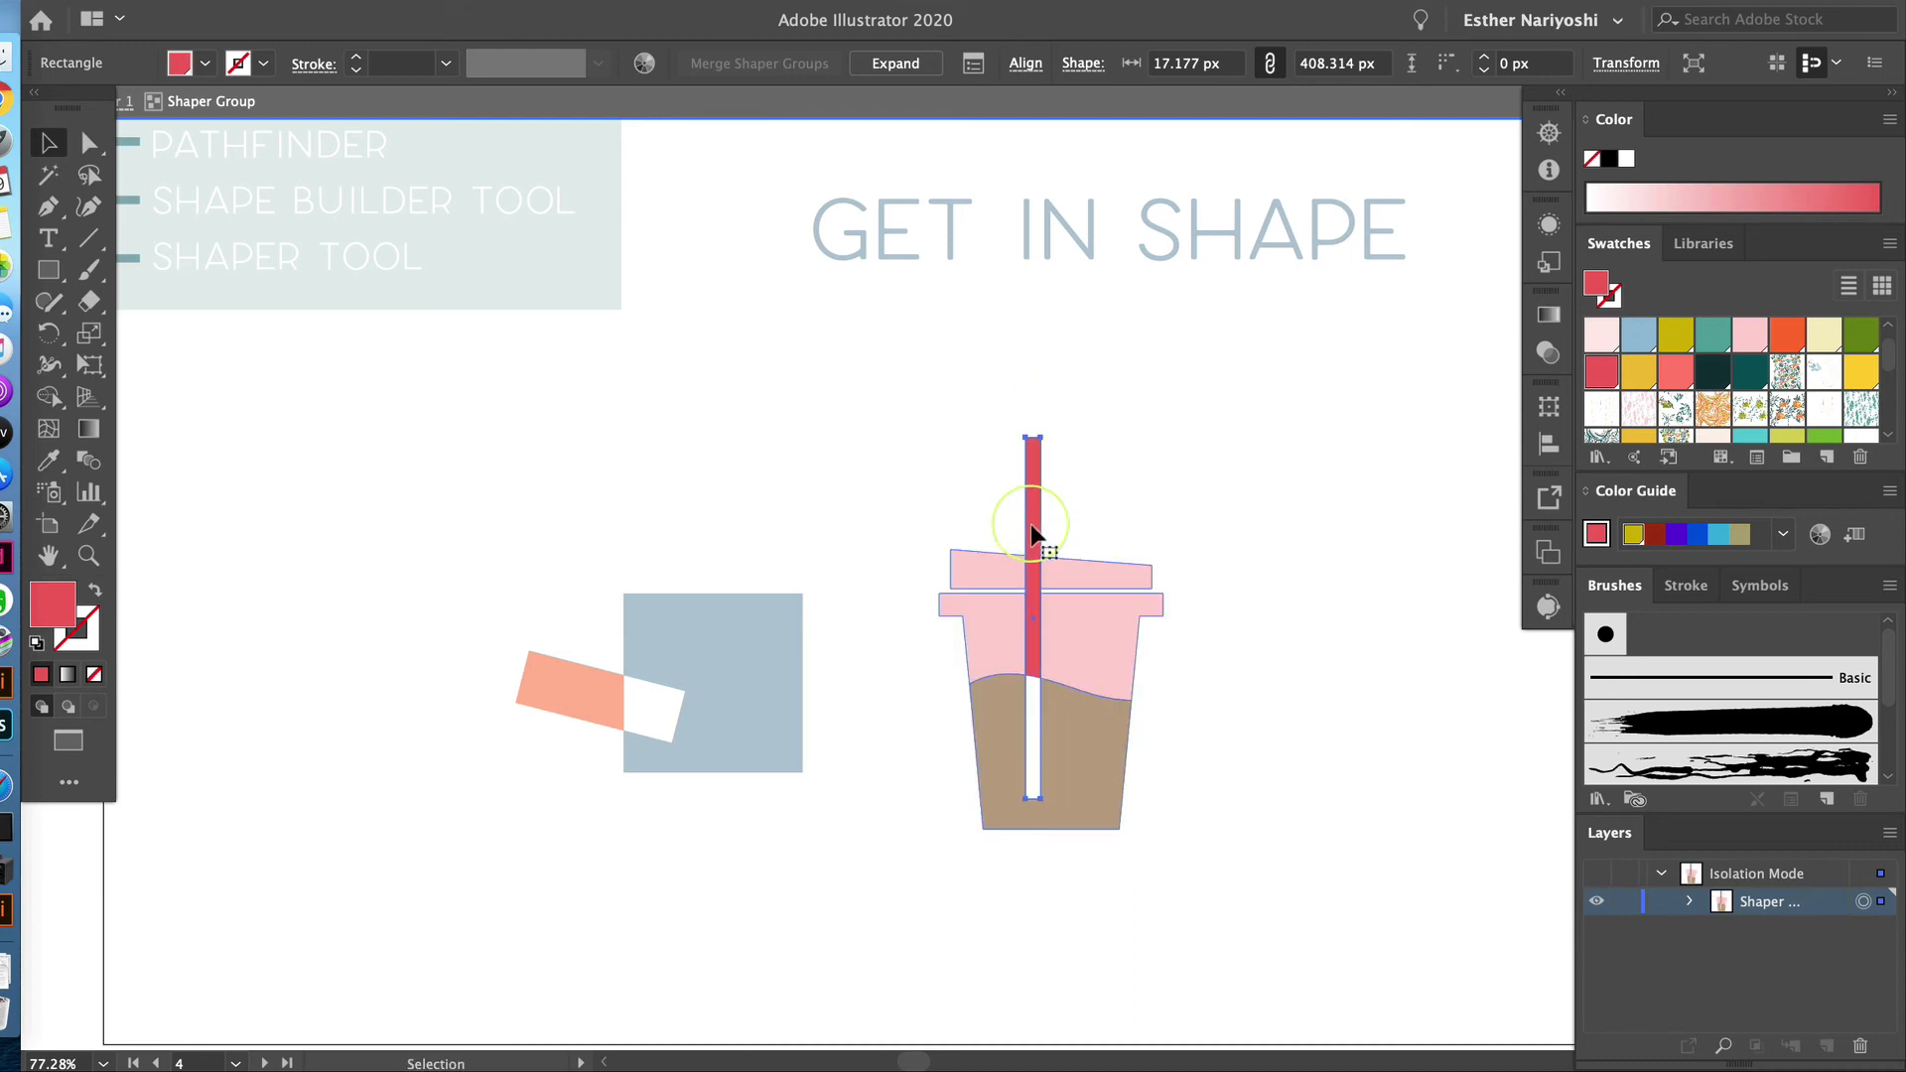
key(Escape)
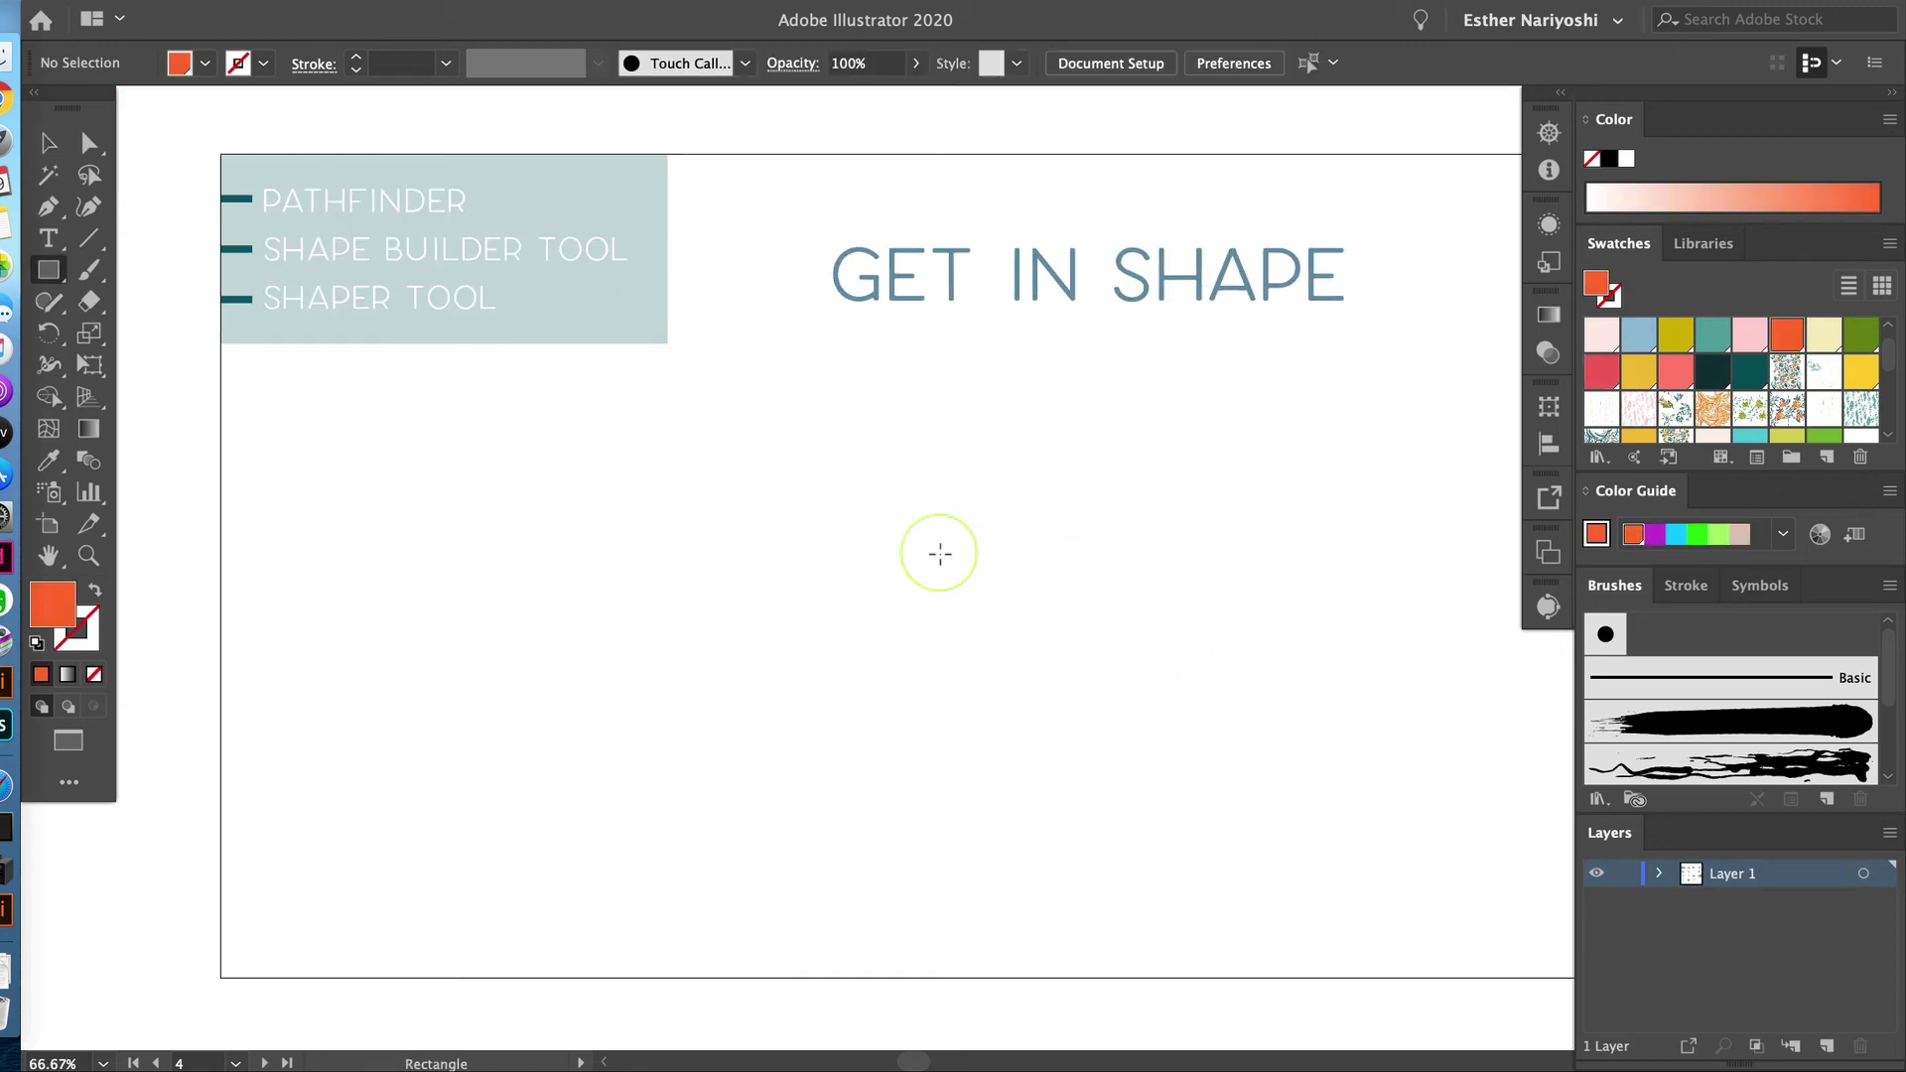
Draw an orange square and a golden yellow rectangle of about 254 × 68 px overlapping the square's left edge
mouse_move(882, 528)
mouse_down()
mouse_move(1060, 808)
mouse_move(1065, 738)
mouse_move(1107, 751)
mouse_up()
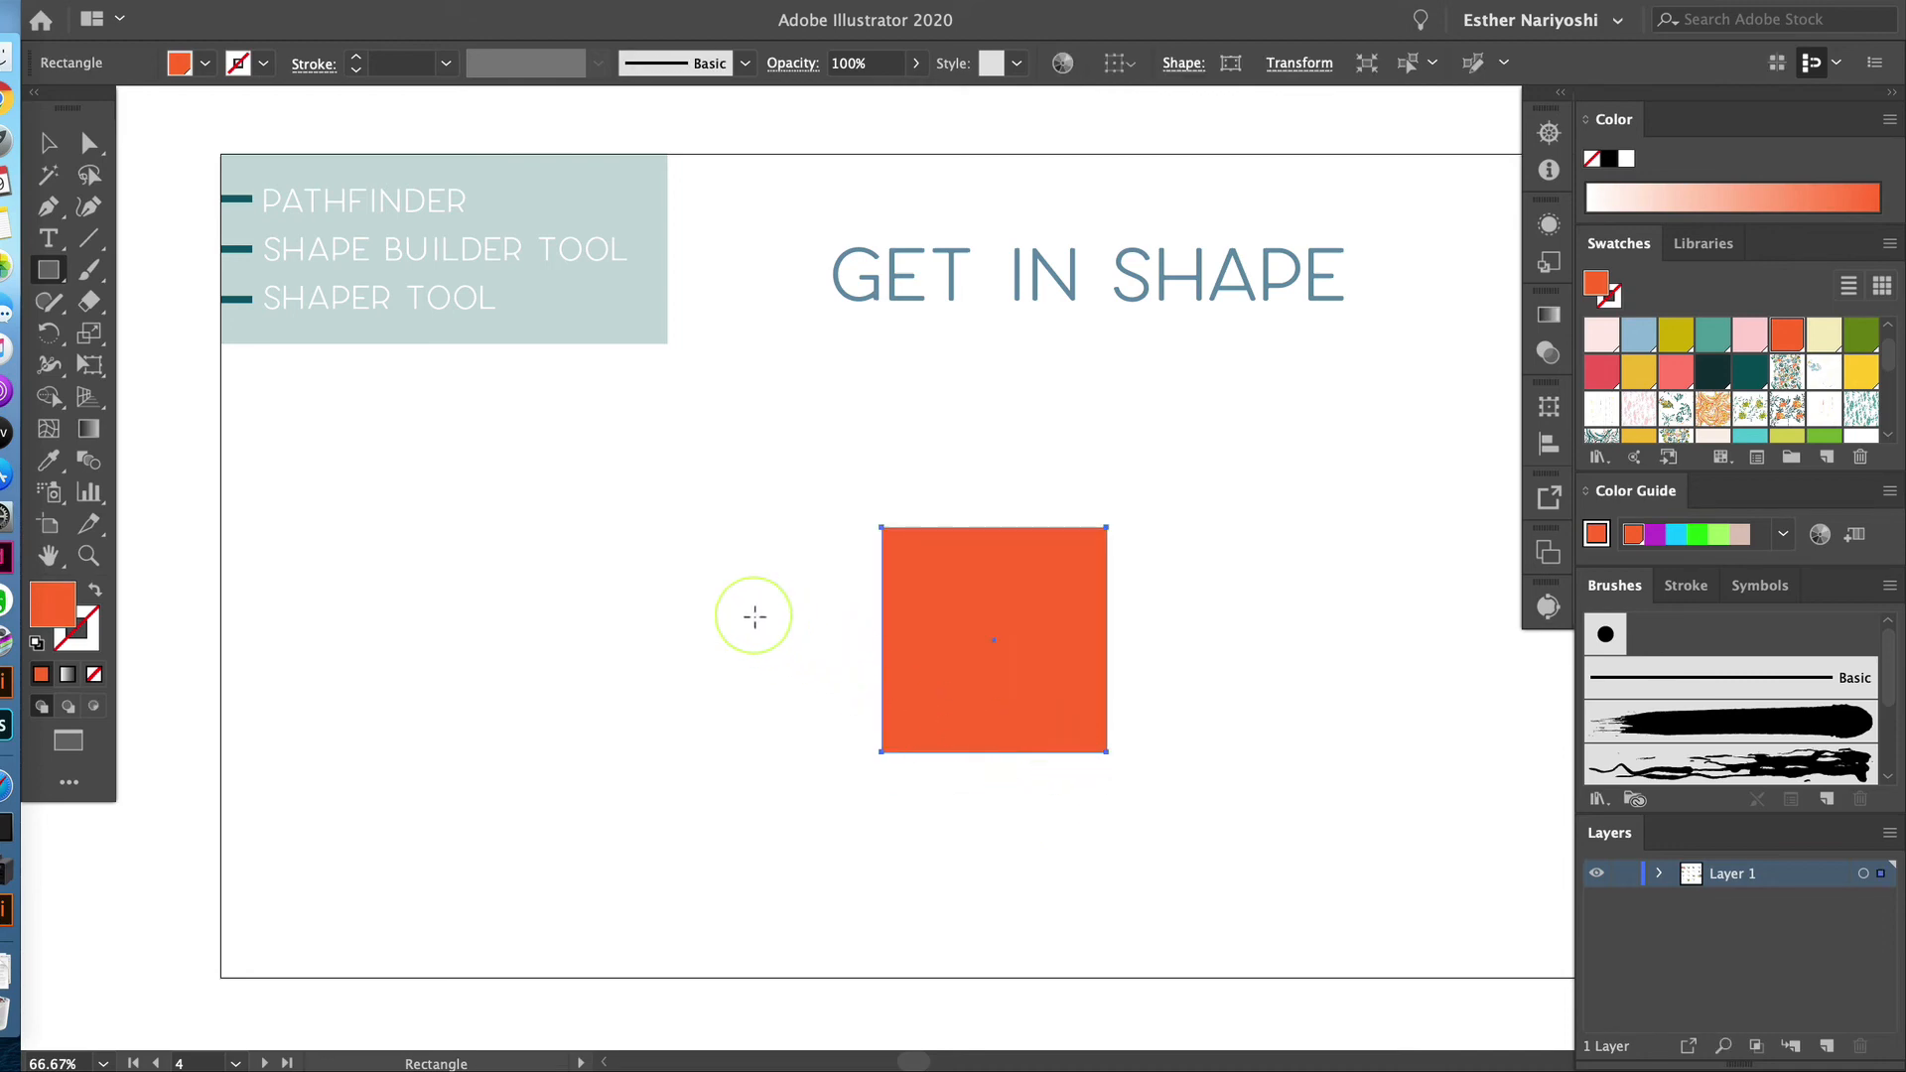
drag(755, 617, 948, 667)
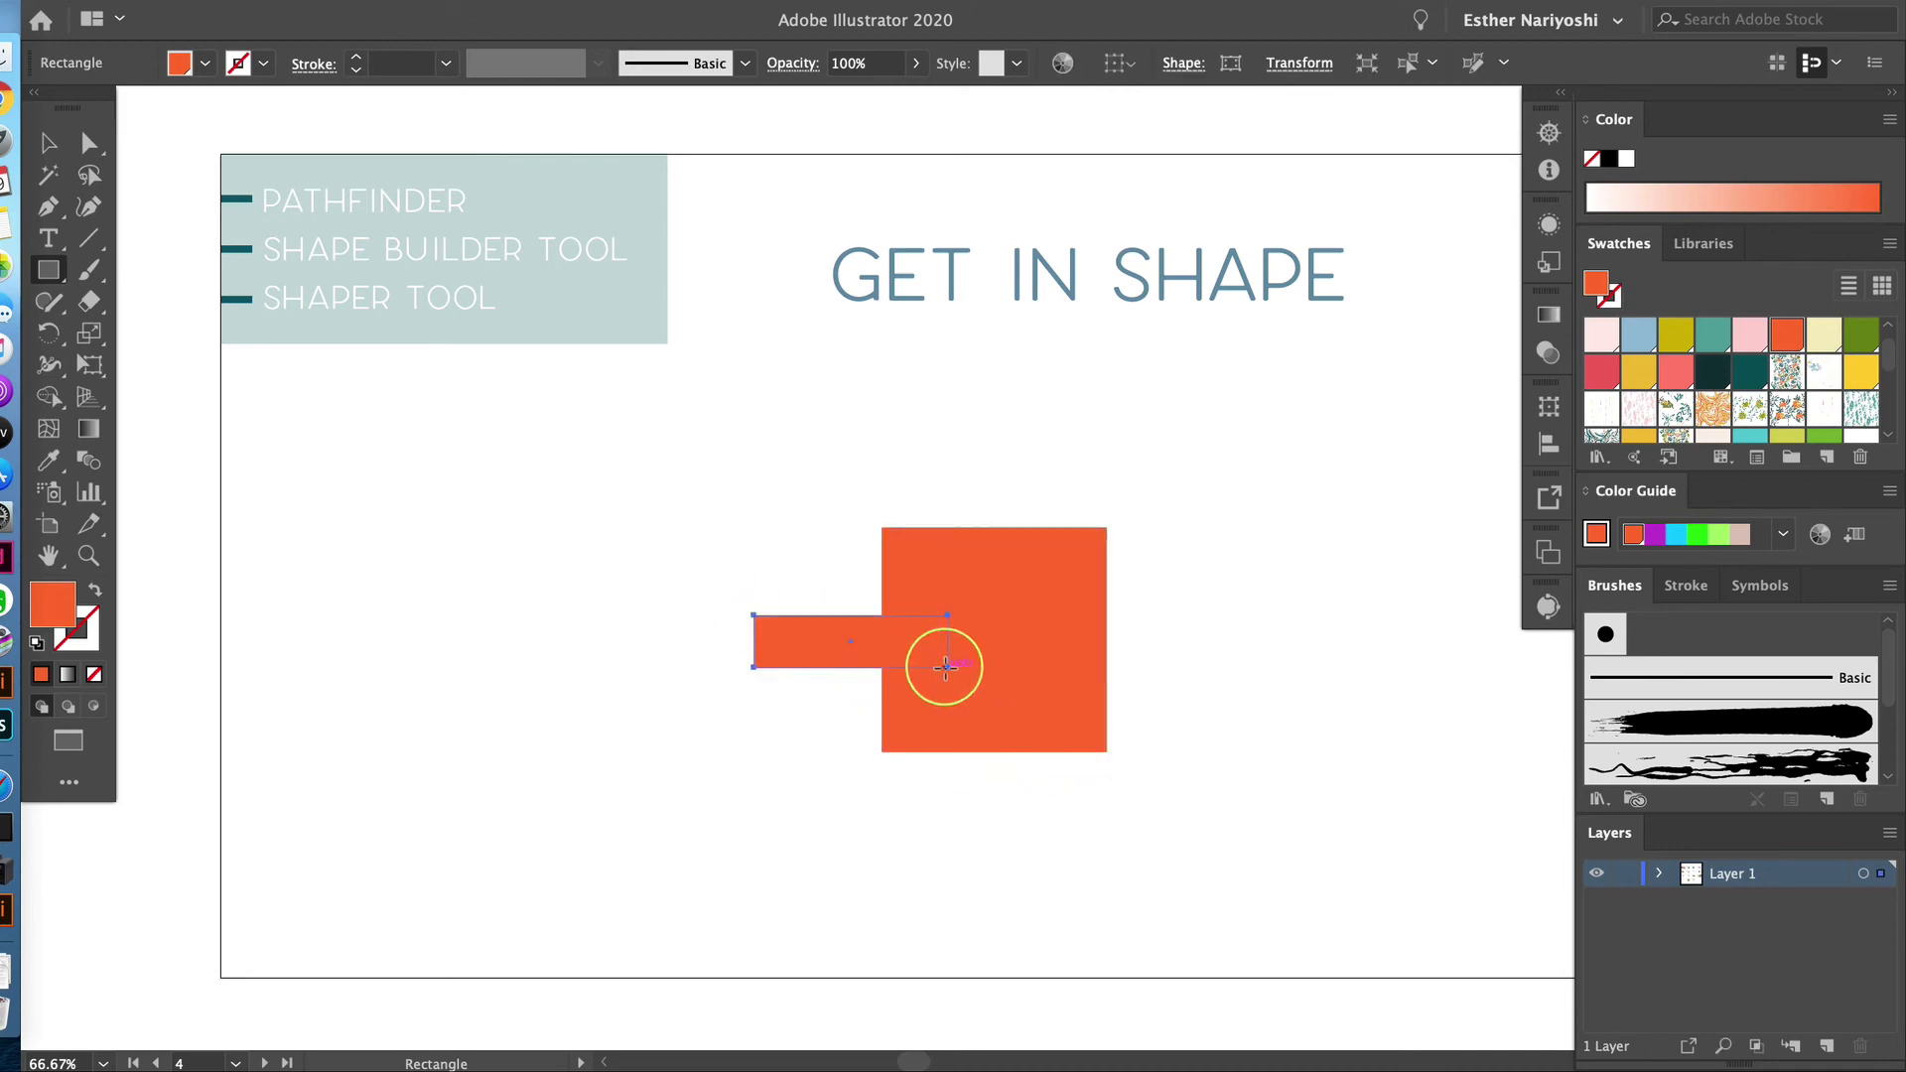
click(1638, 370)
key(v)
click(1302, 694)
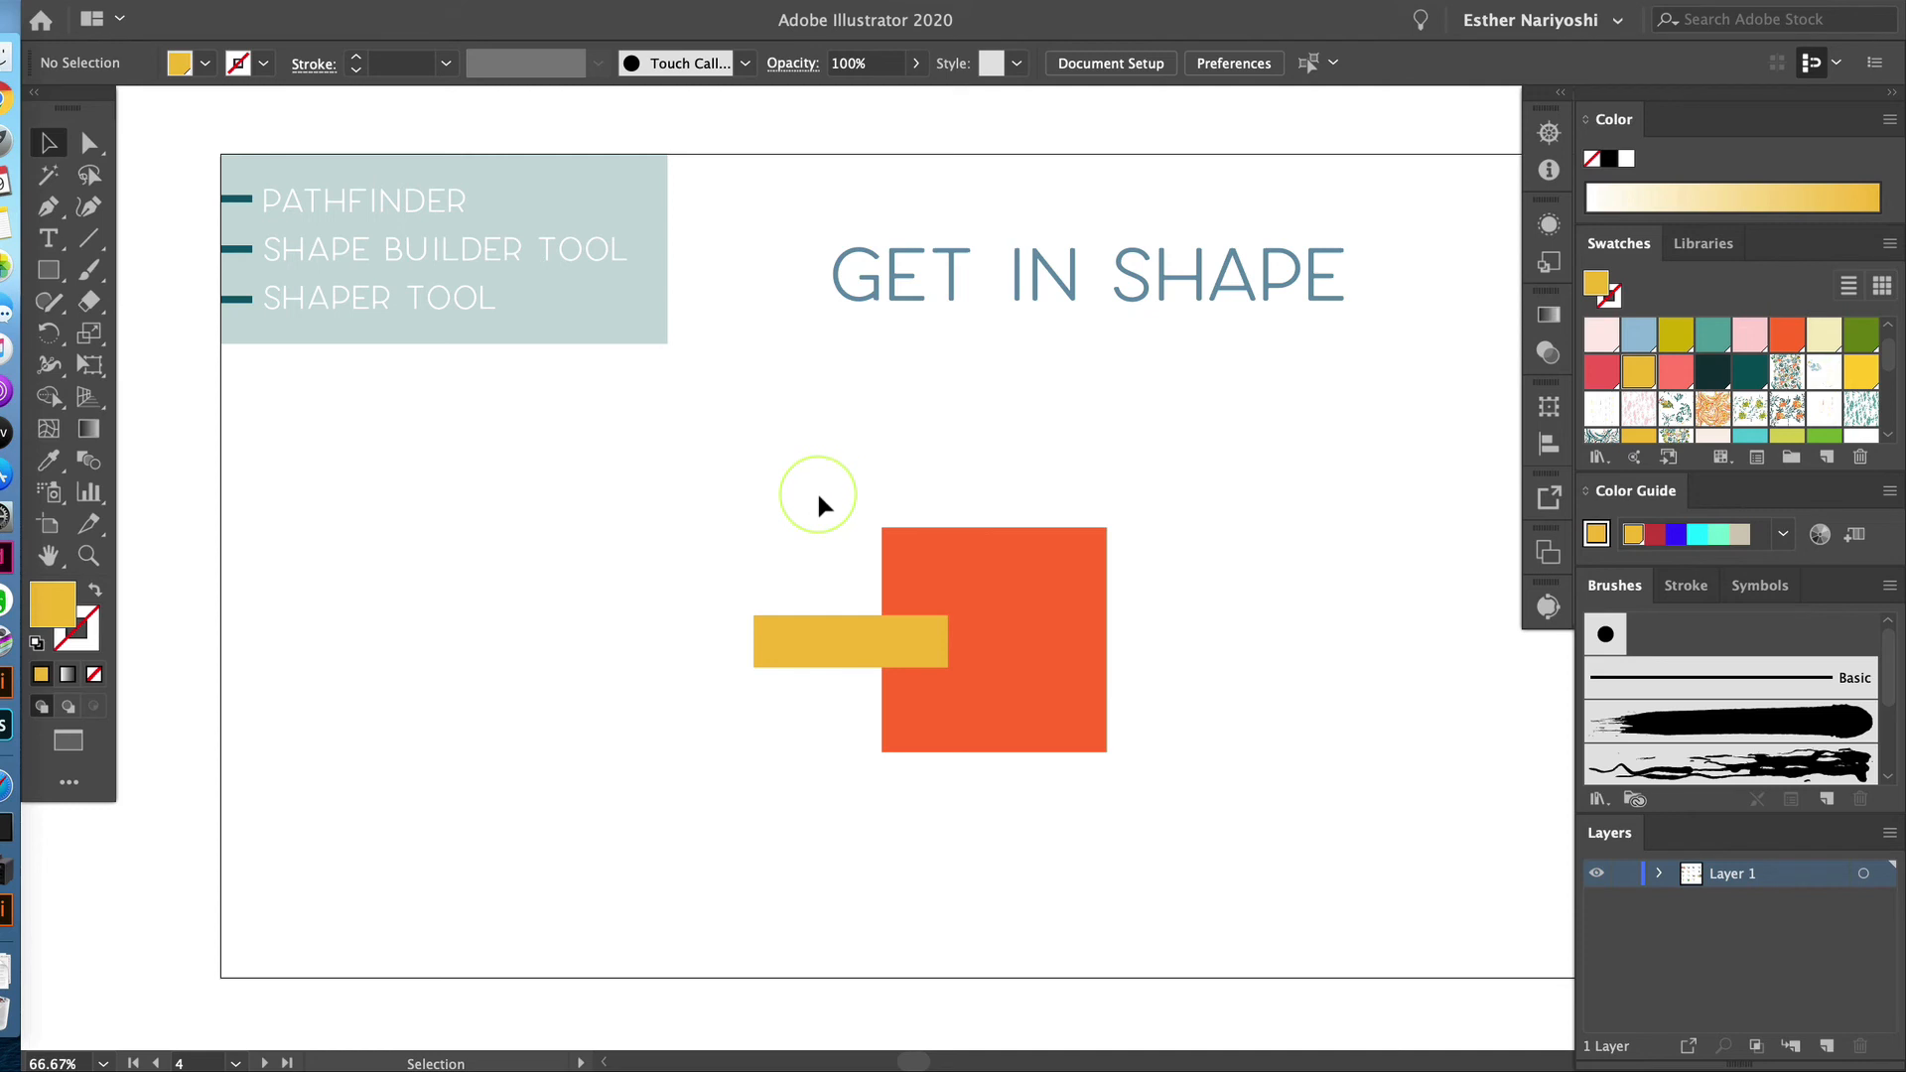
Cut out the overlap between the yellow rectangle and the orange square with the Shaper tool
scroll(816, 490, up, 1)
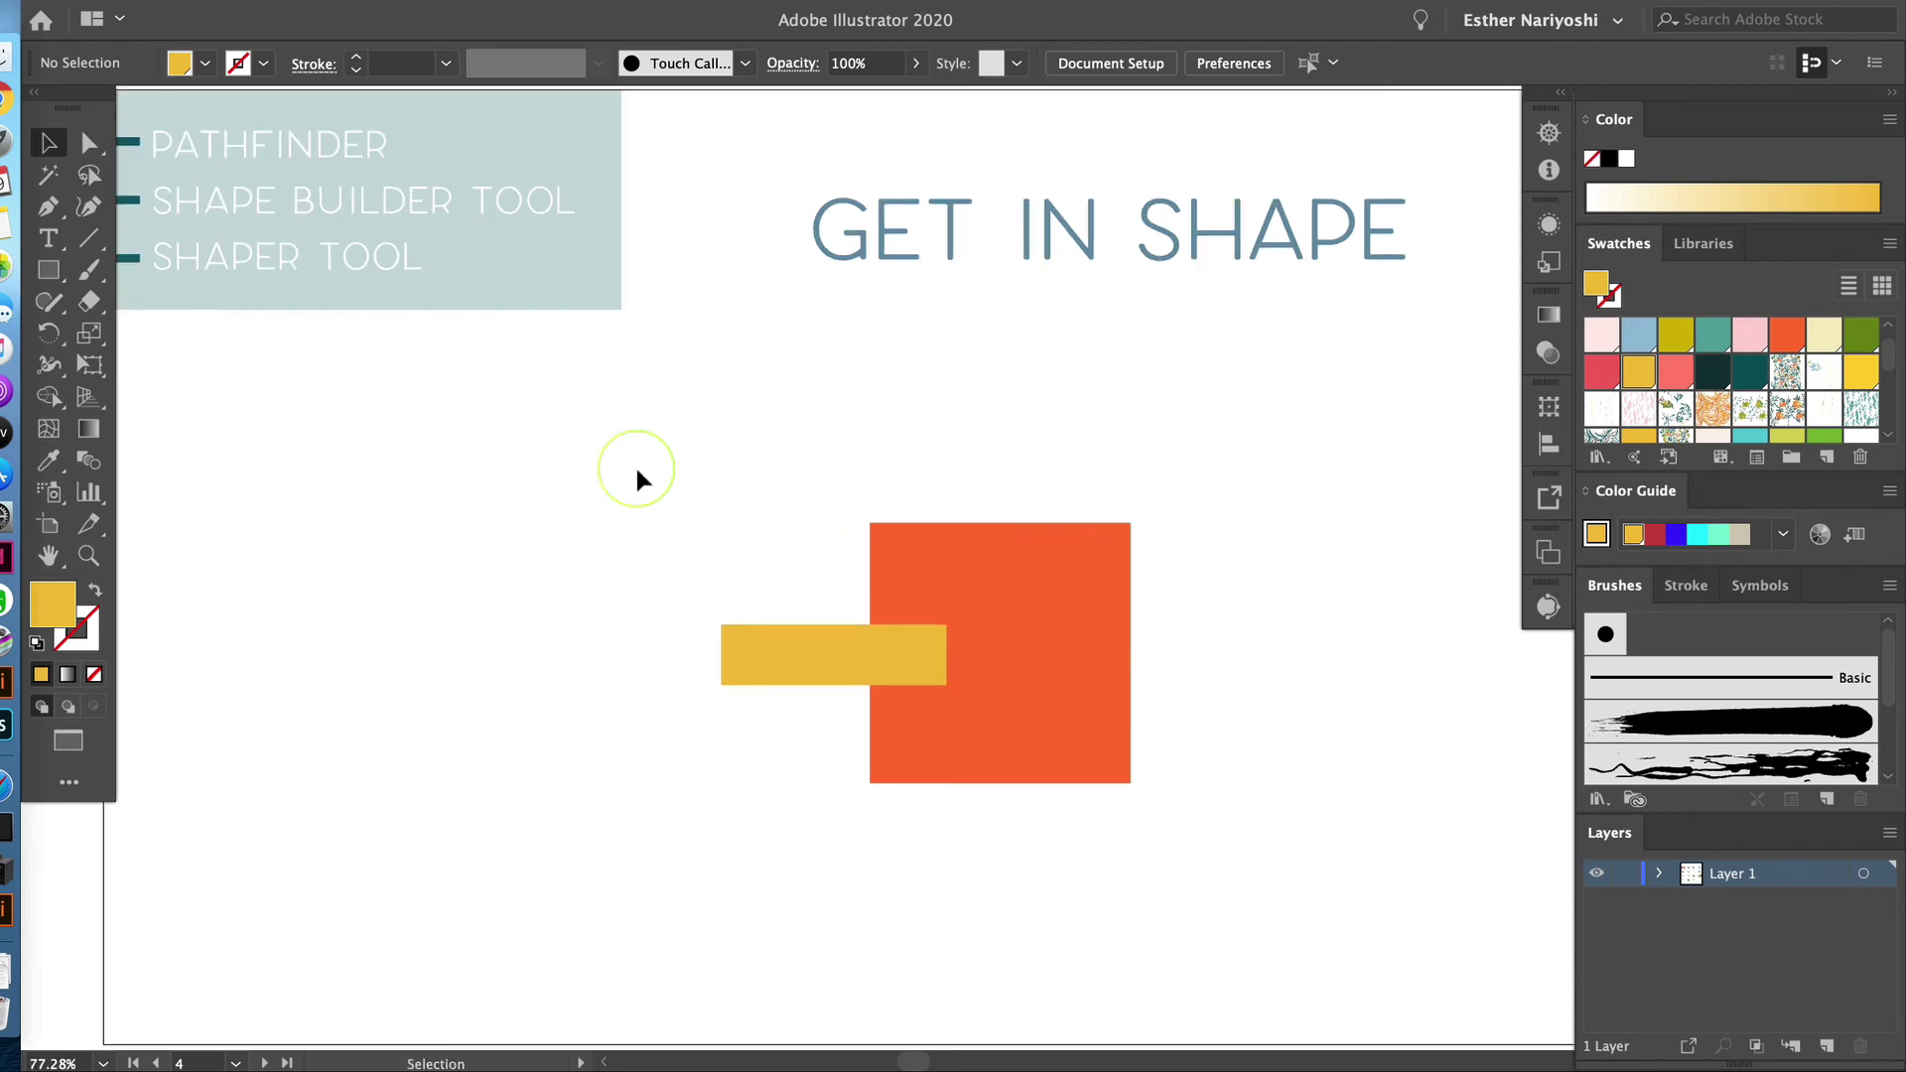
click(52, 303)
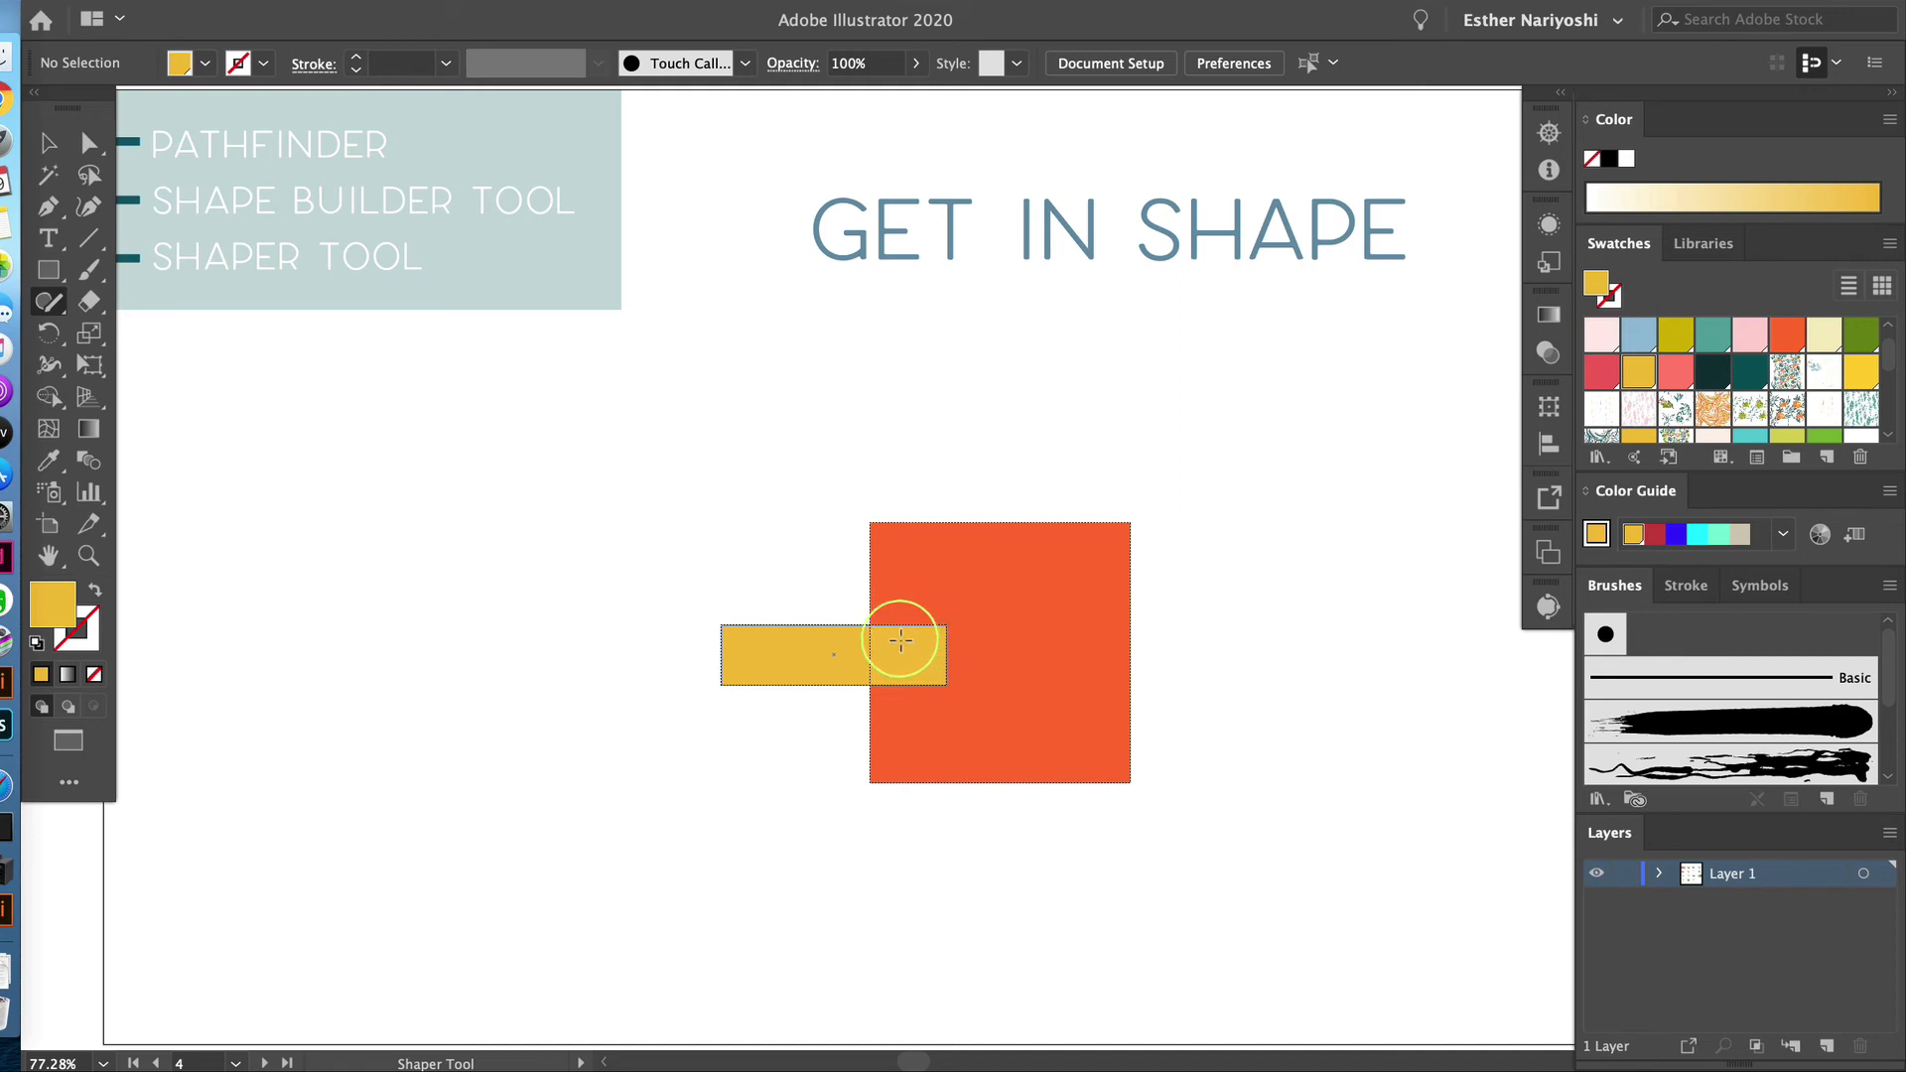
drag(910, 653, 920, 674)
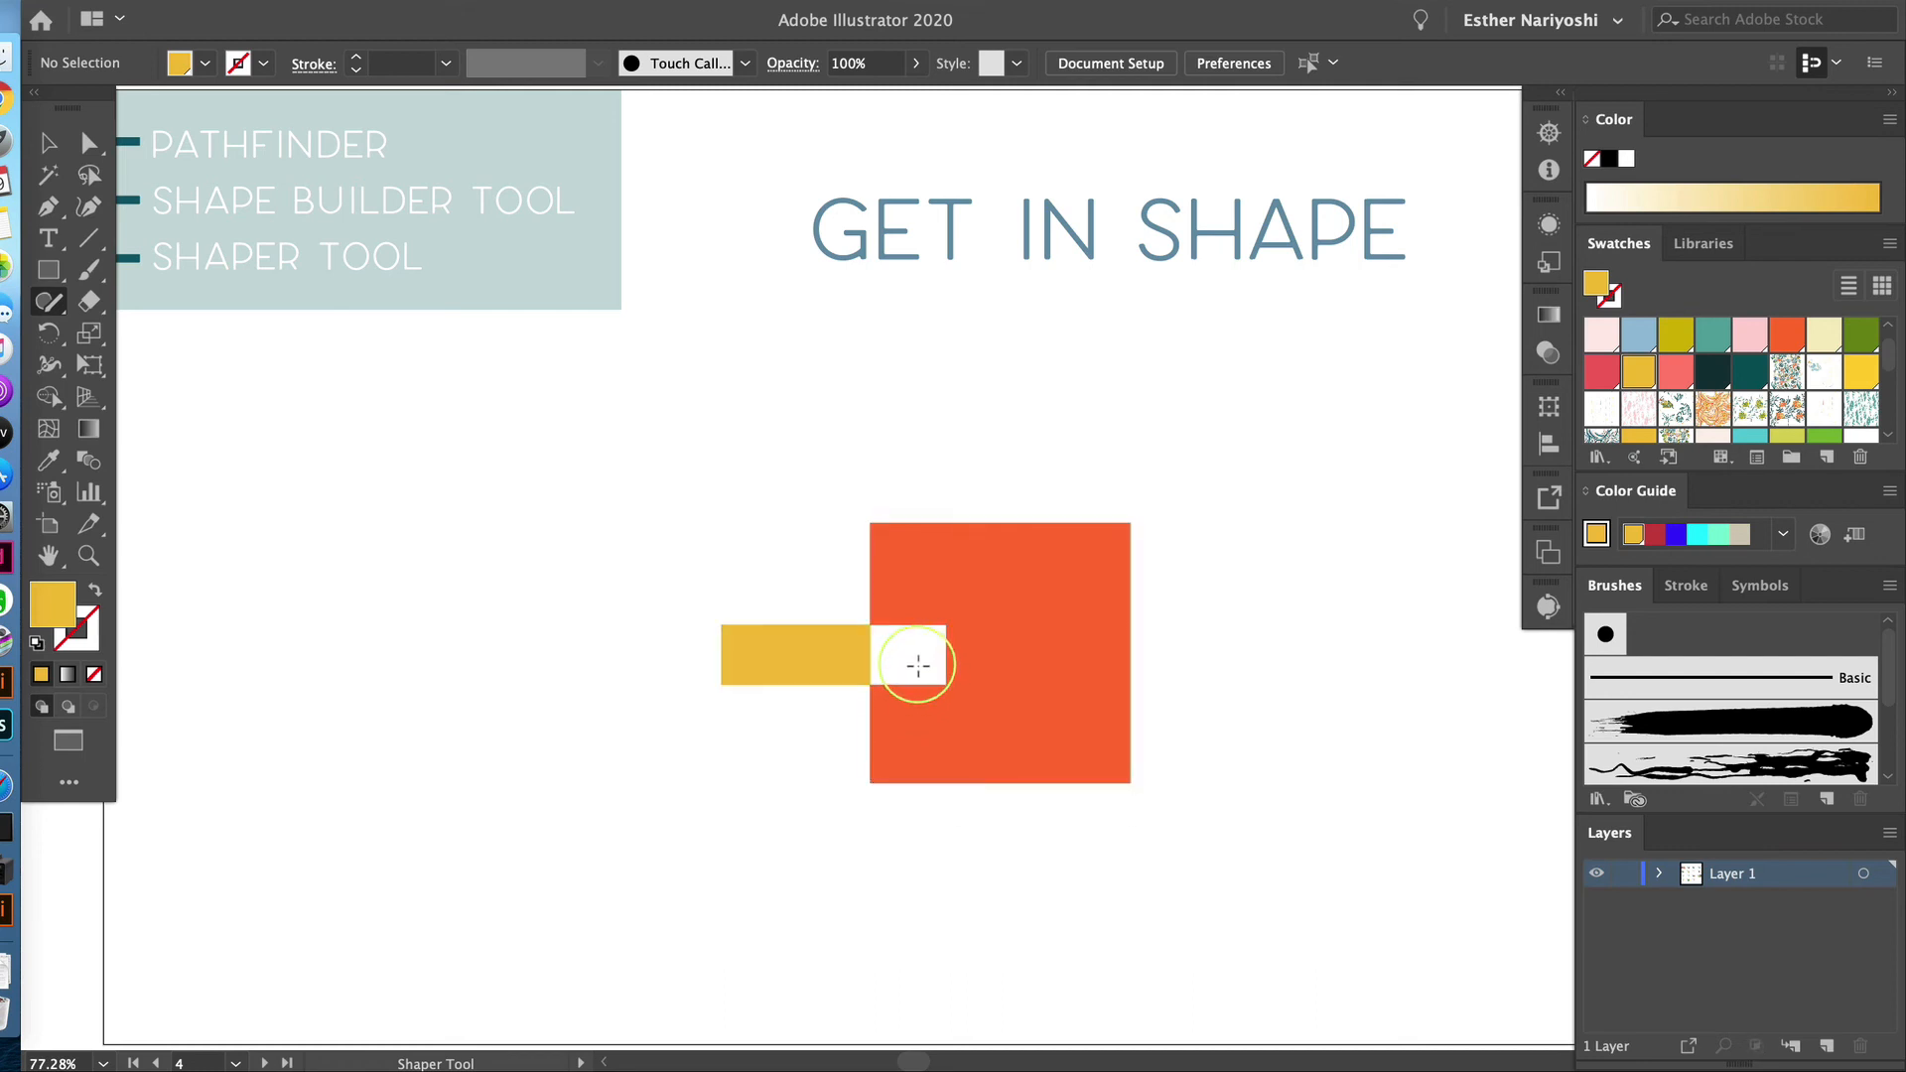
Rotate the yellow rectangle slightly counter-clockwise inside the isolated Shaper group, and move the whole group toward the artboard's left side
key(v)
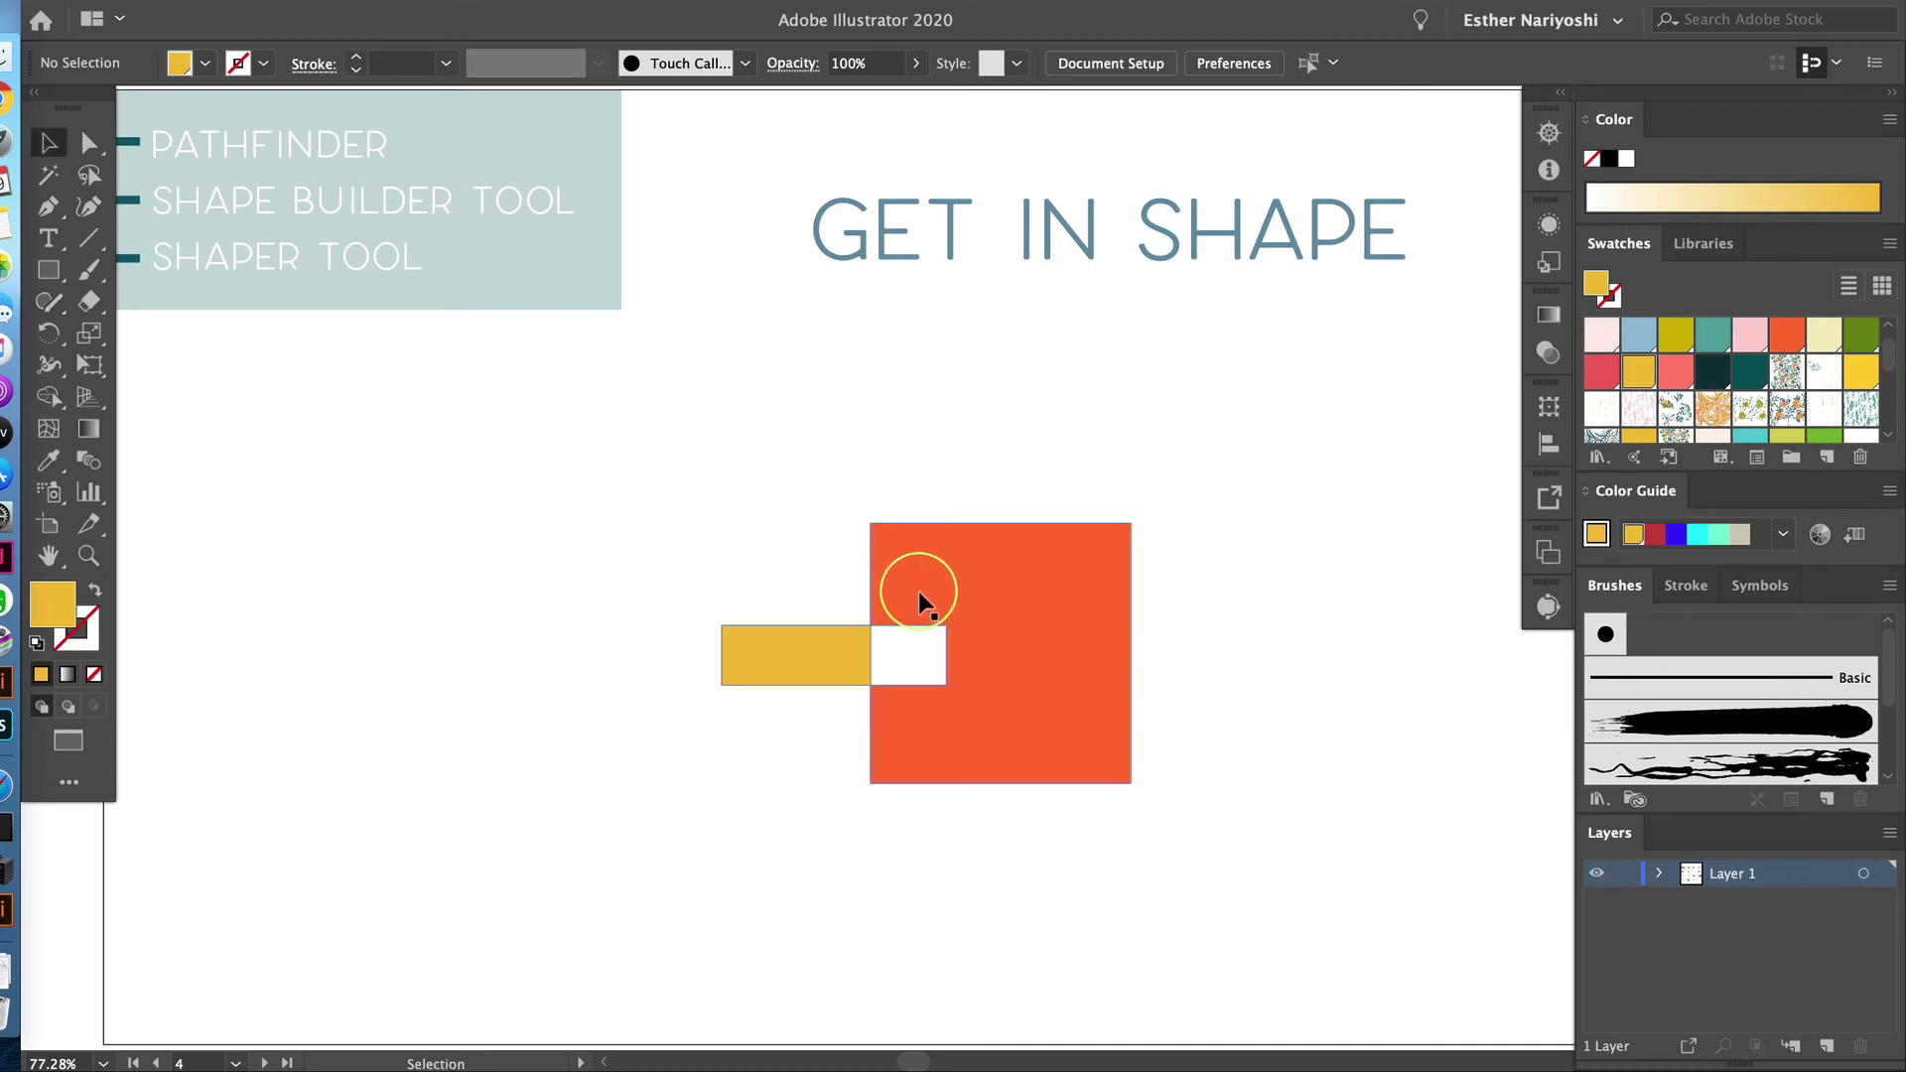
double_click(918, 594)
mouse_move(787, 656)
mouse_down()
mouse_move(808, 628)
mouse_move(813, 725)
mouse_move(766, 658)
mouse_move(809, 632)
mouse_up()
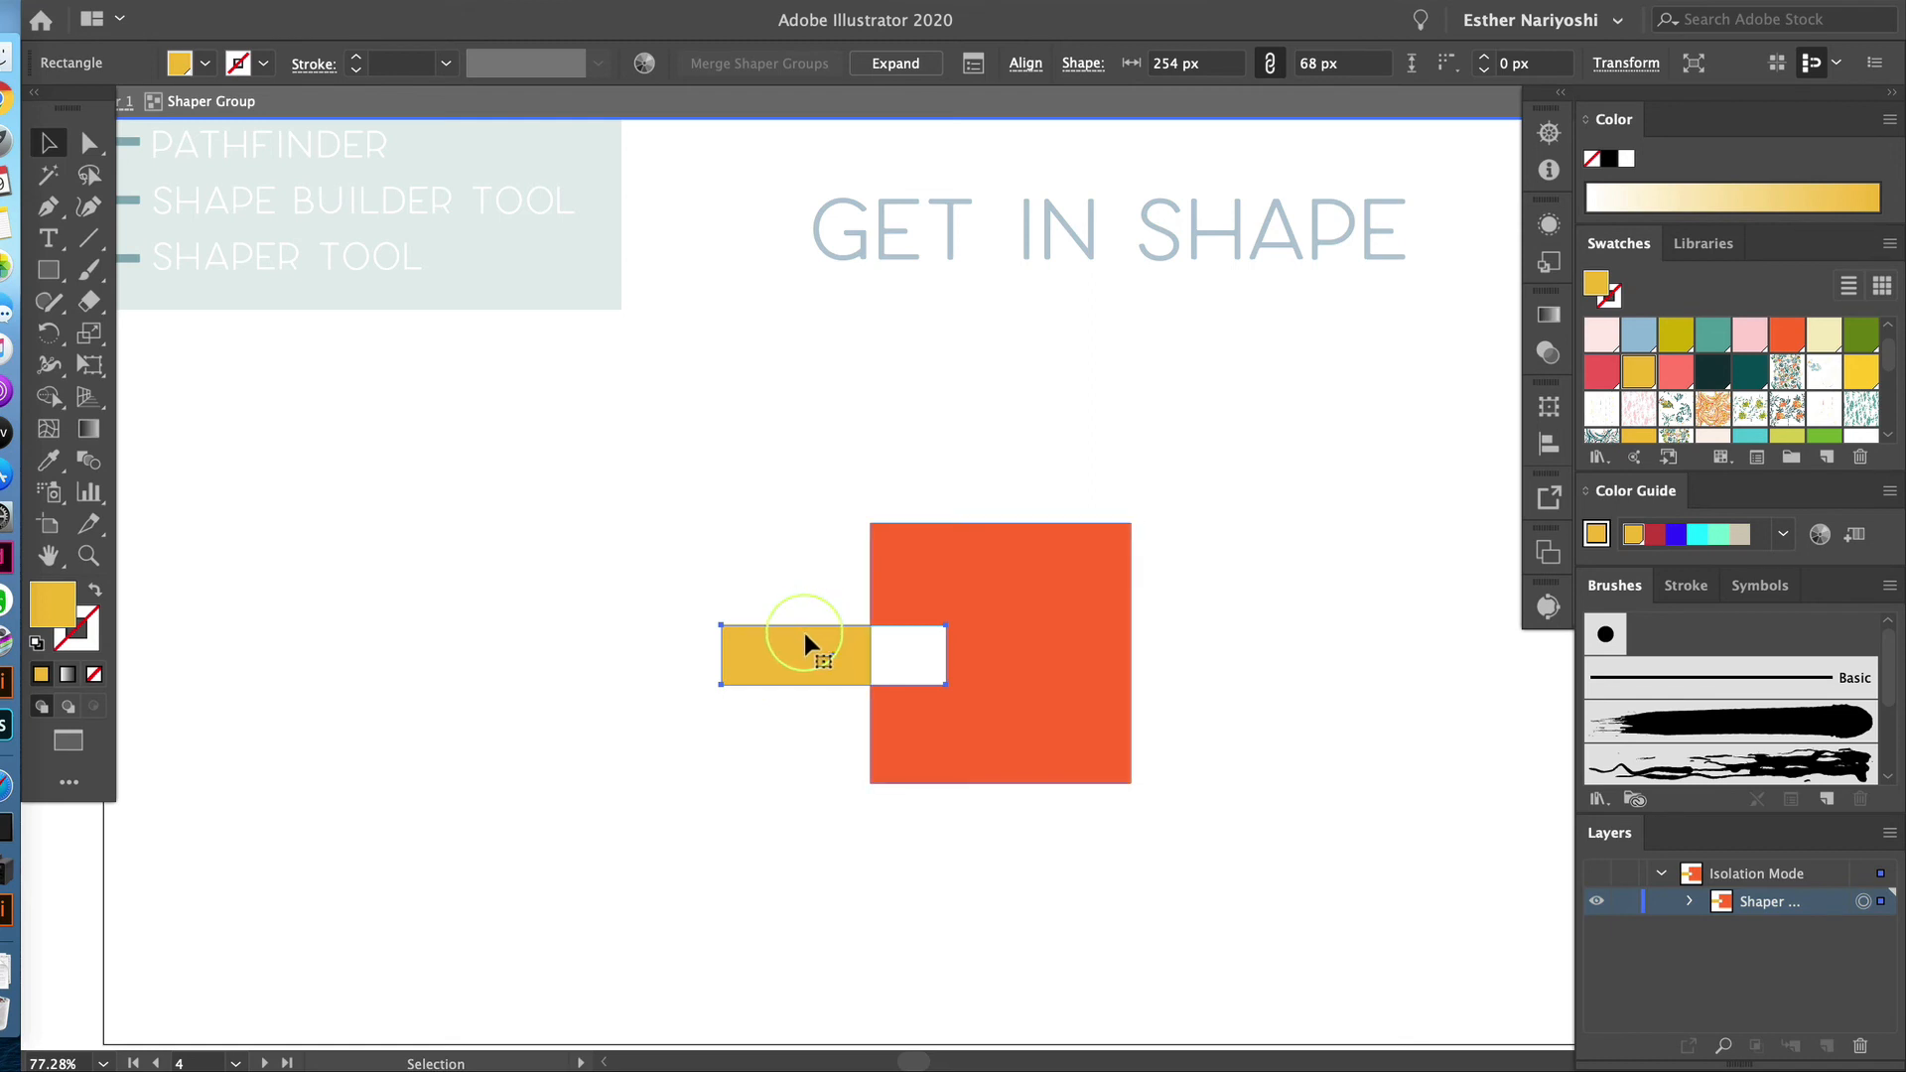
key(r)
drag(806, 634, 834, 681)
key(v)
key(Escape)
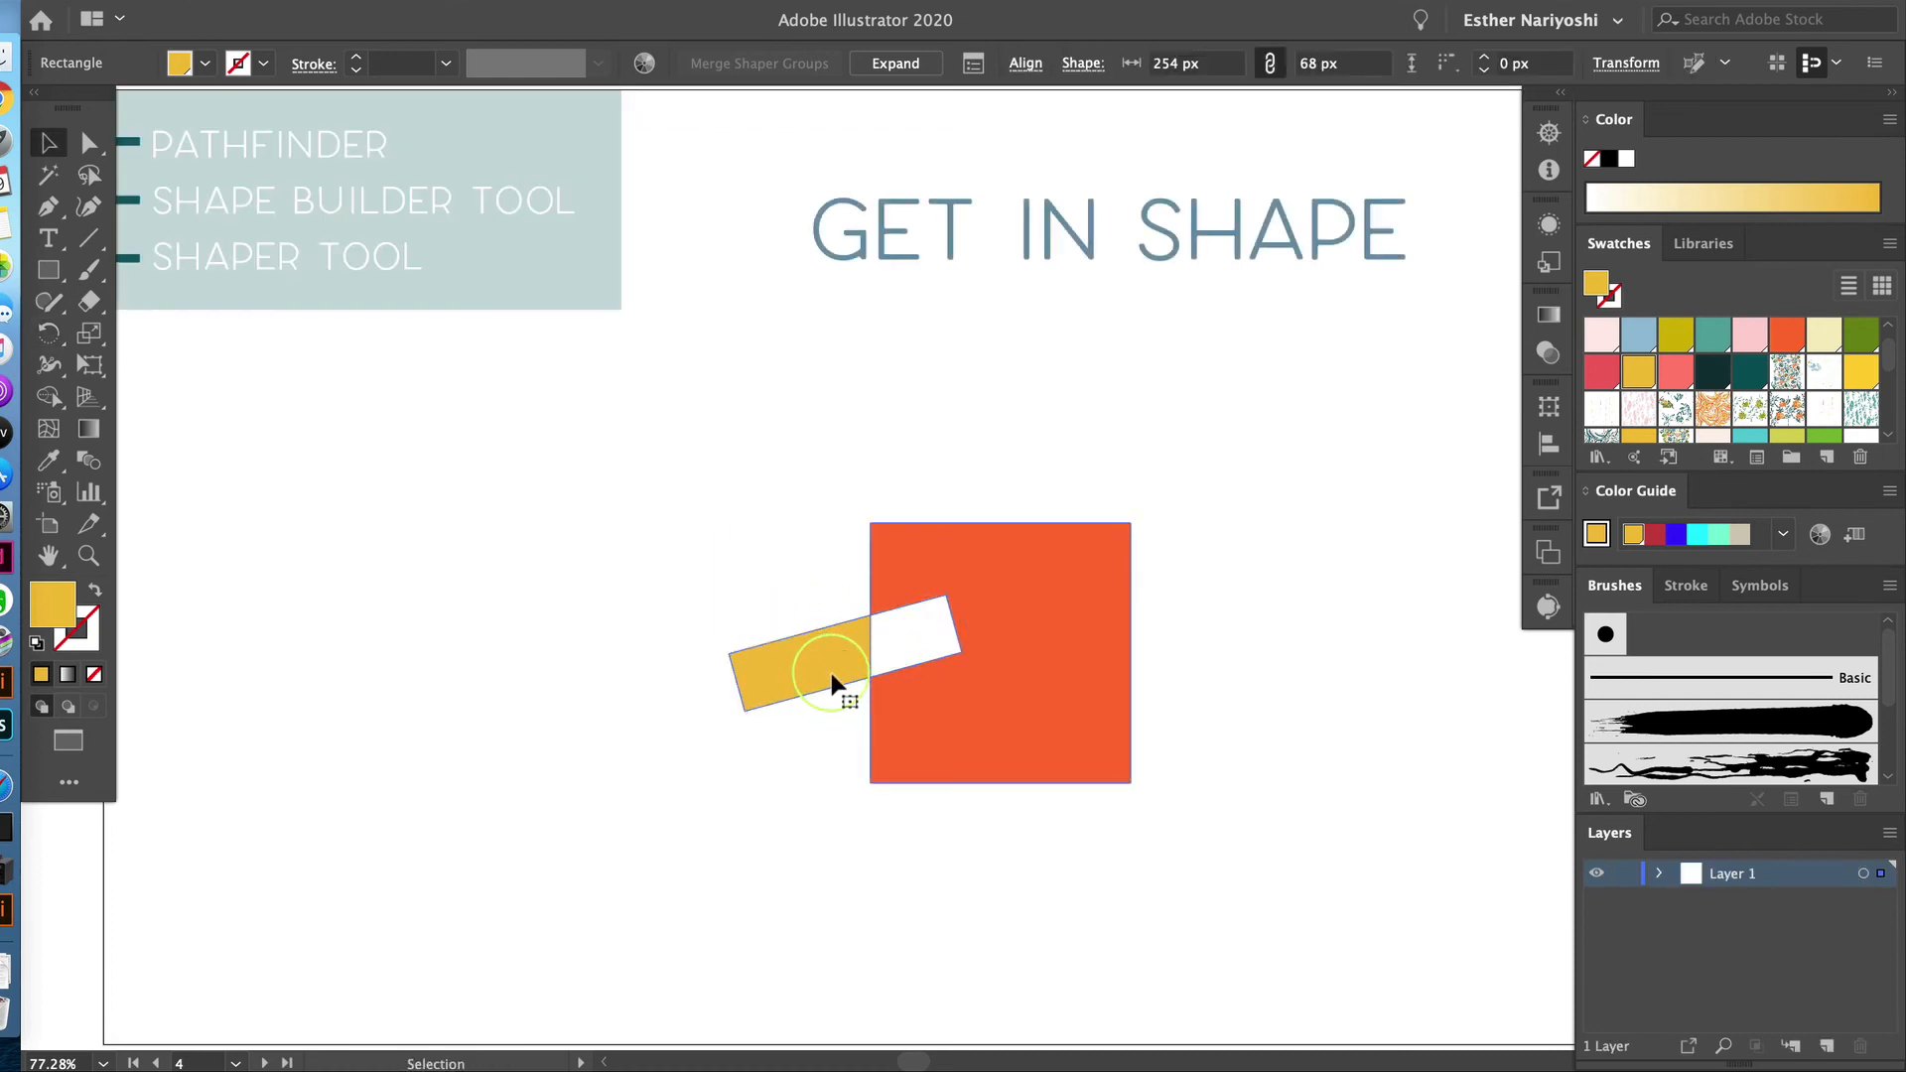
drag(1029, 729, 588, 695)
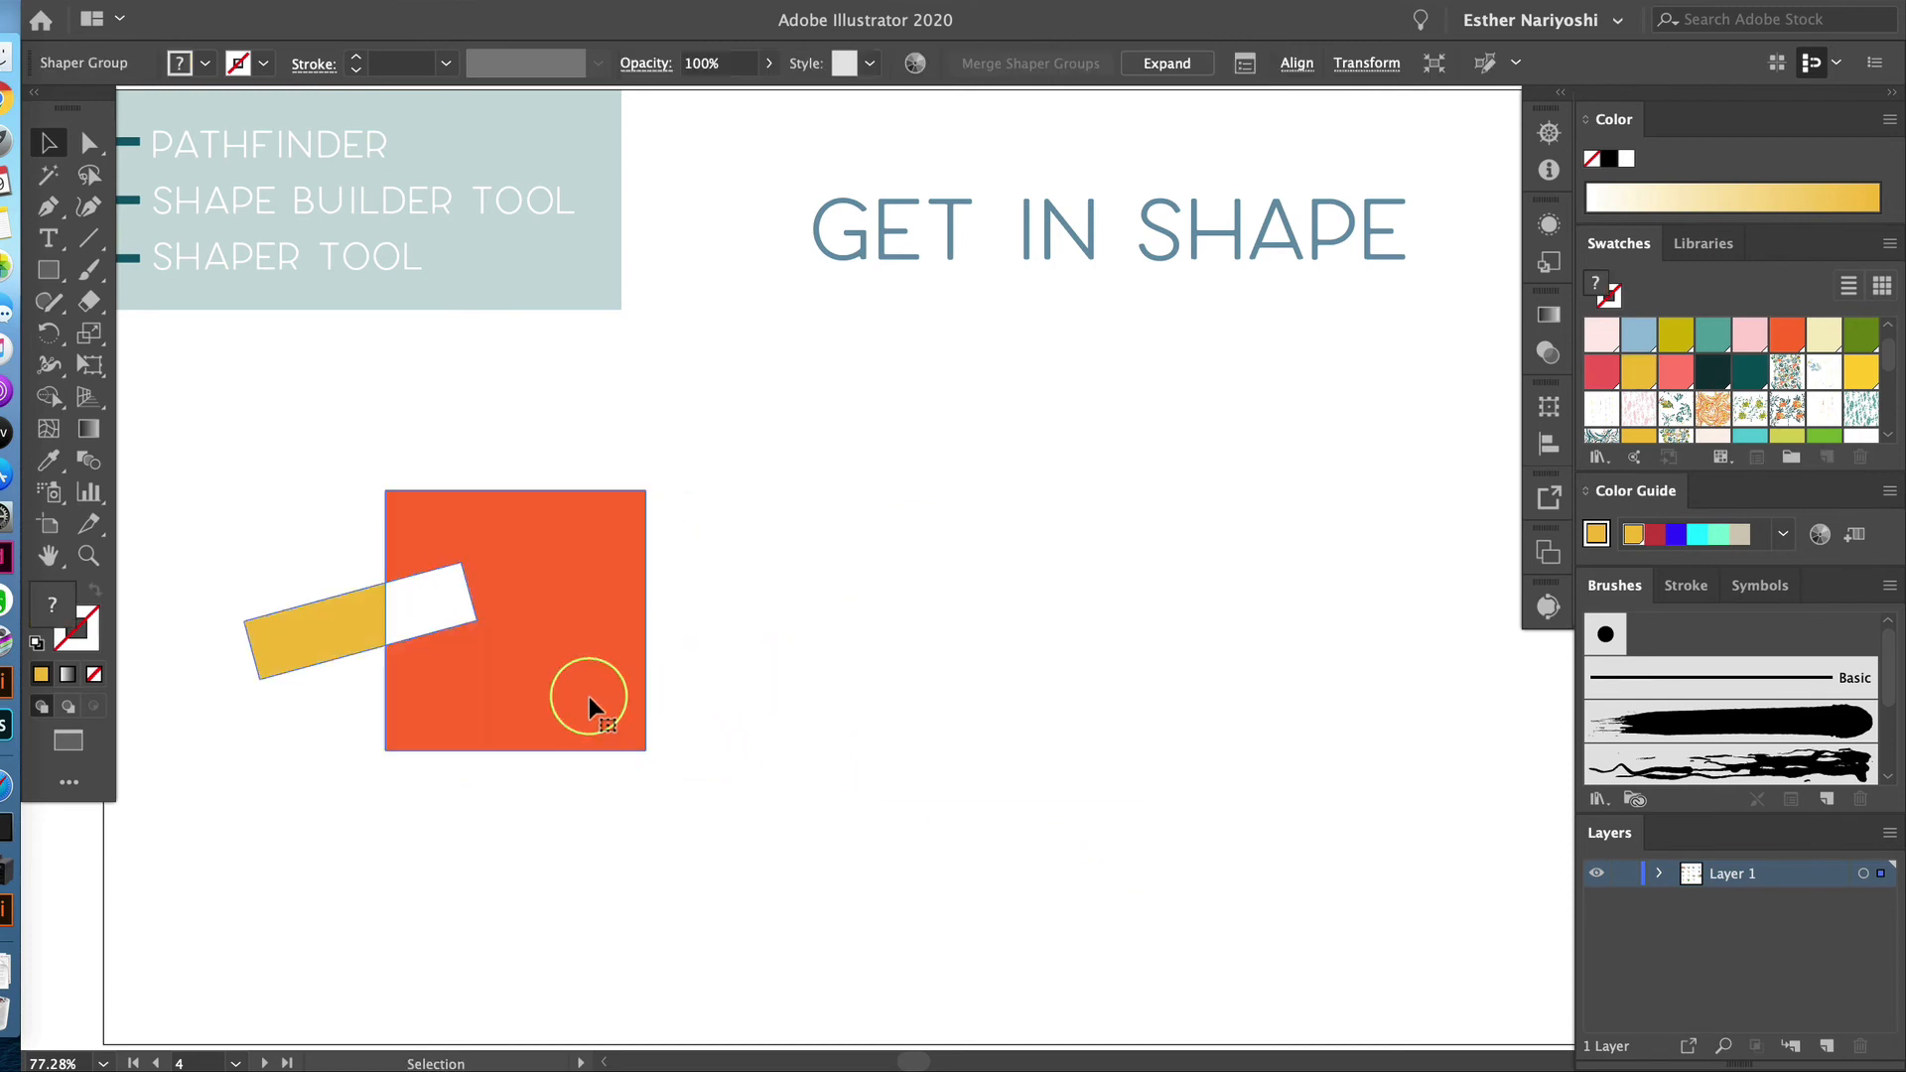
Draw a golden yellow square of about 282 px and a dark teal rectangle overlapping its left edge, in the artboard's empty area beside the orange square
click(960, 725)
key(m)
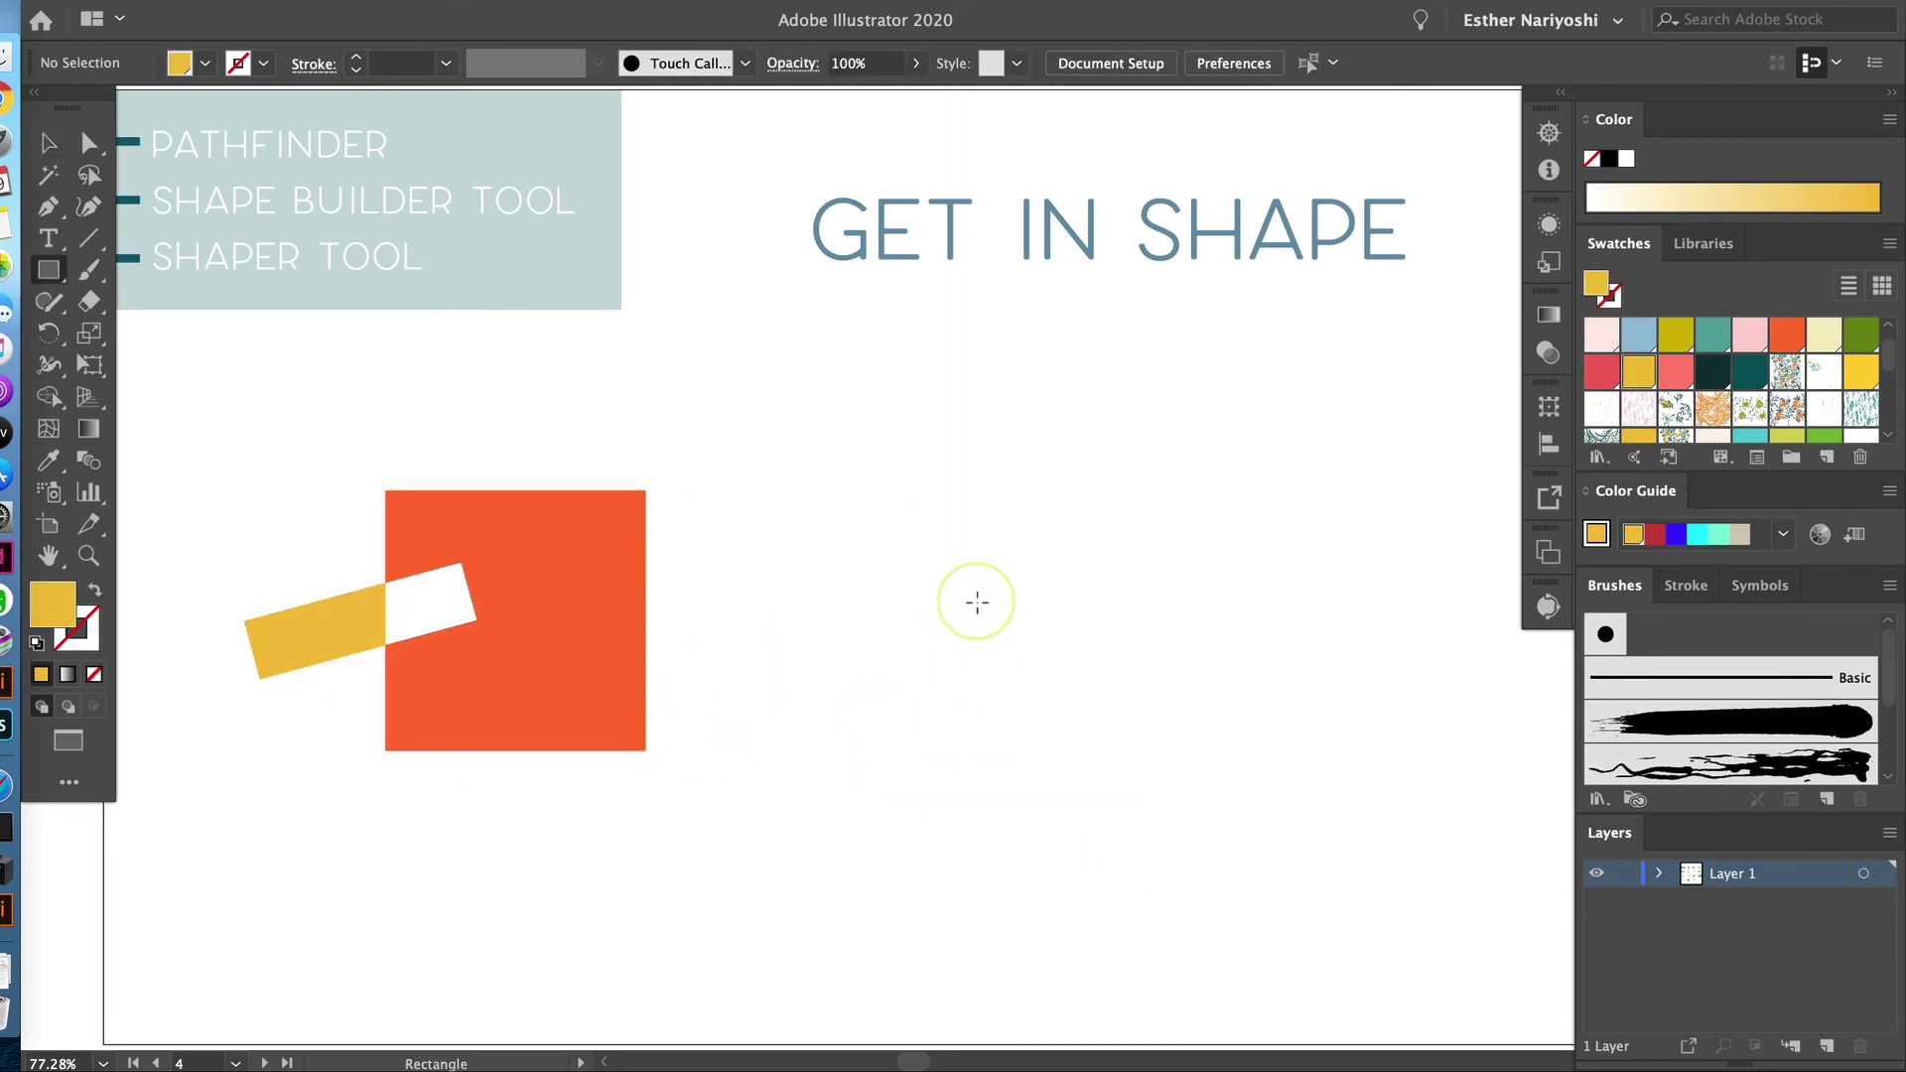
drag(978, 601, 1228, 837)
drag(834, 701, 1086, 759)
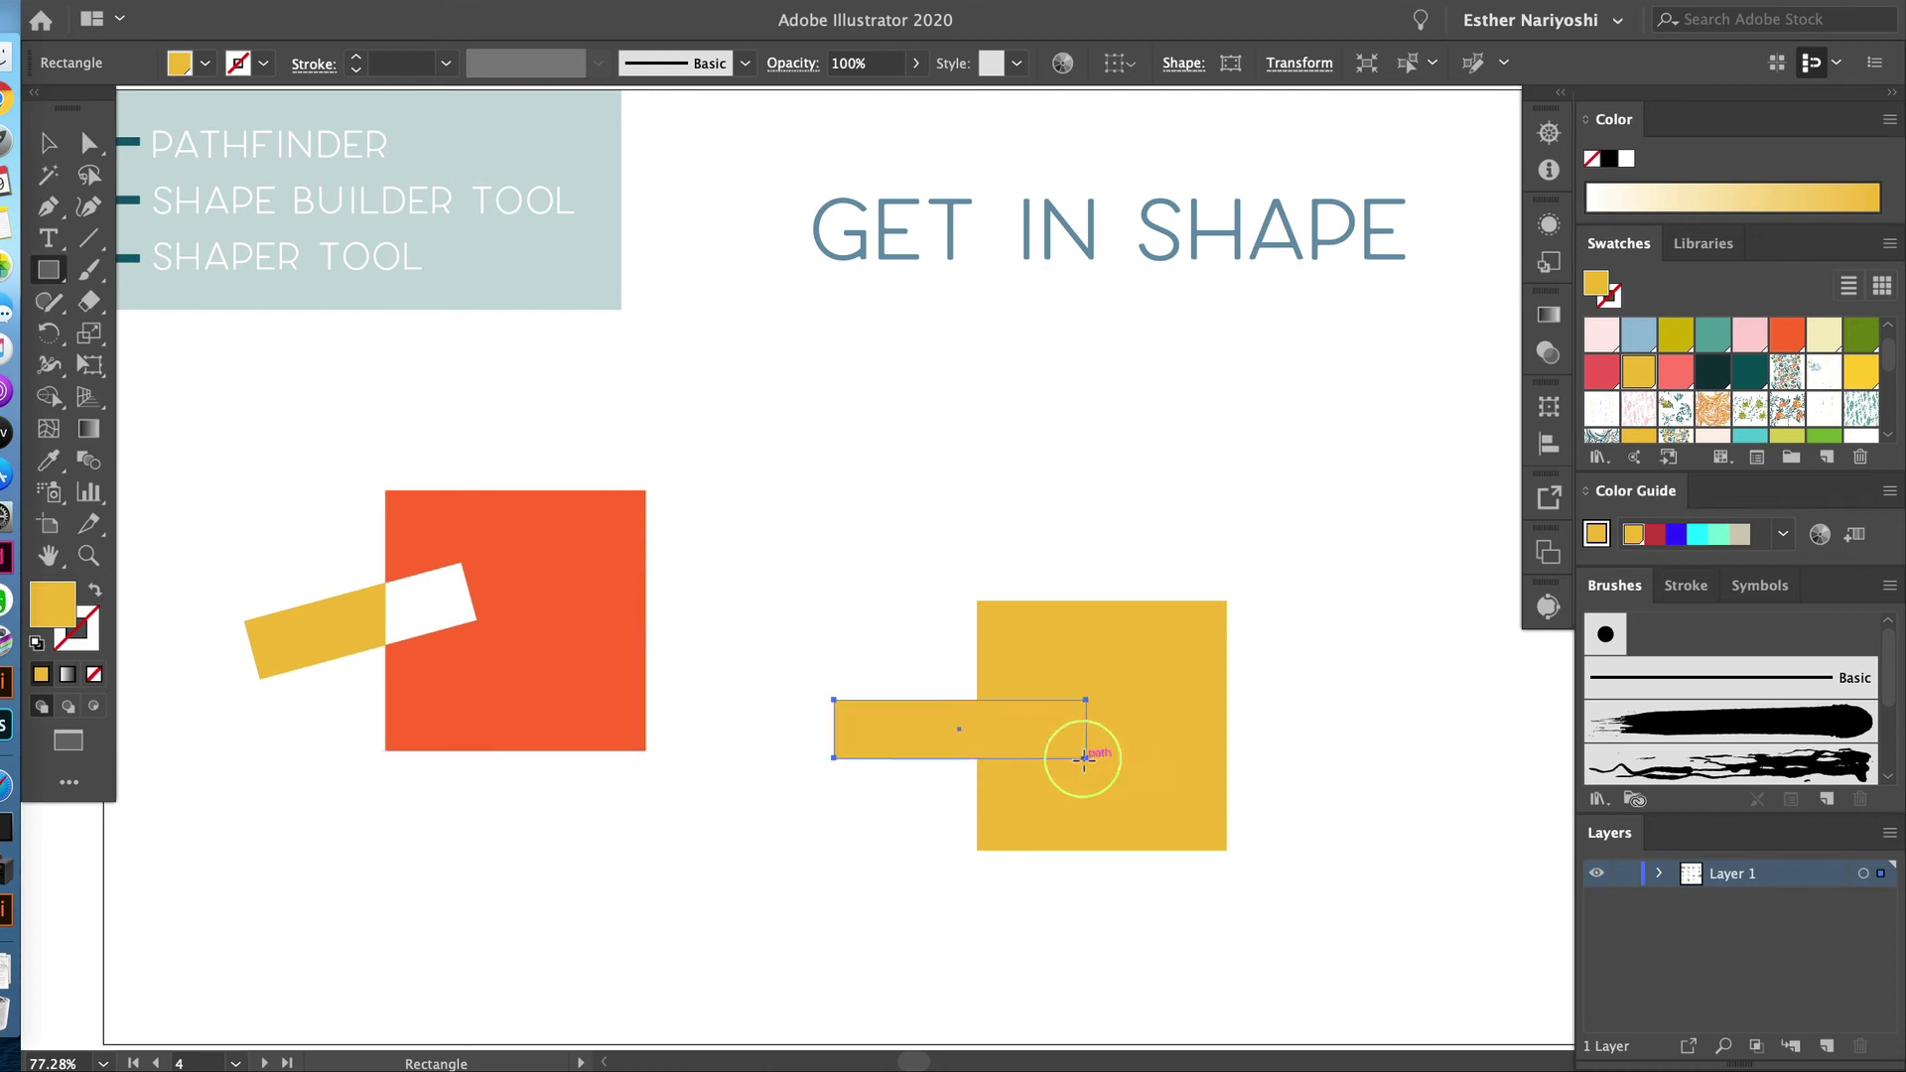
click(1750, 372)
key(v)
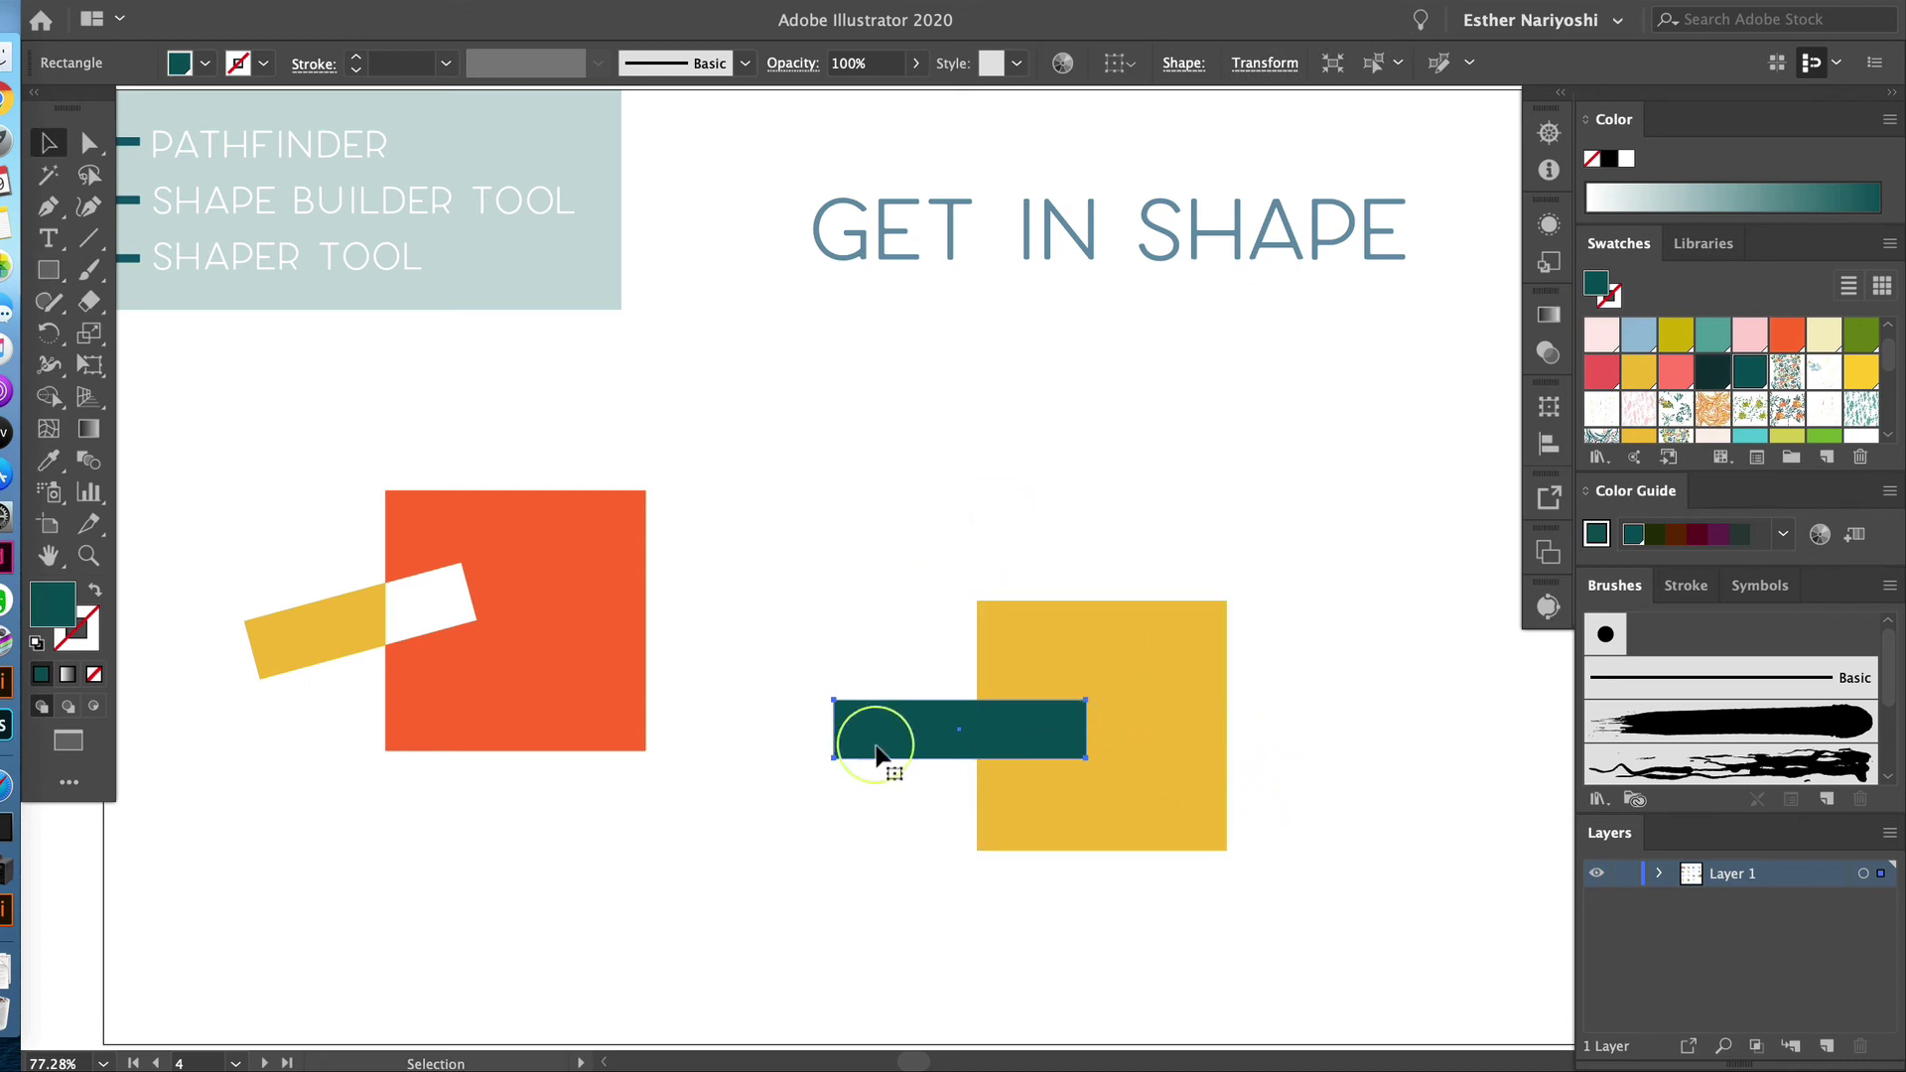
Draw a coral square of about 154 × 148 px overlapping the yellow square's upper-left corner, above the teal rectangle
key(m)
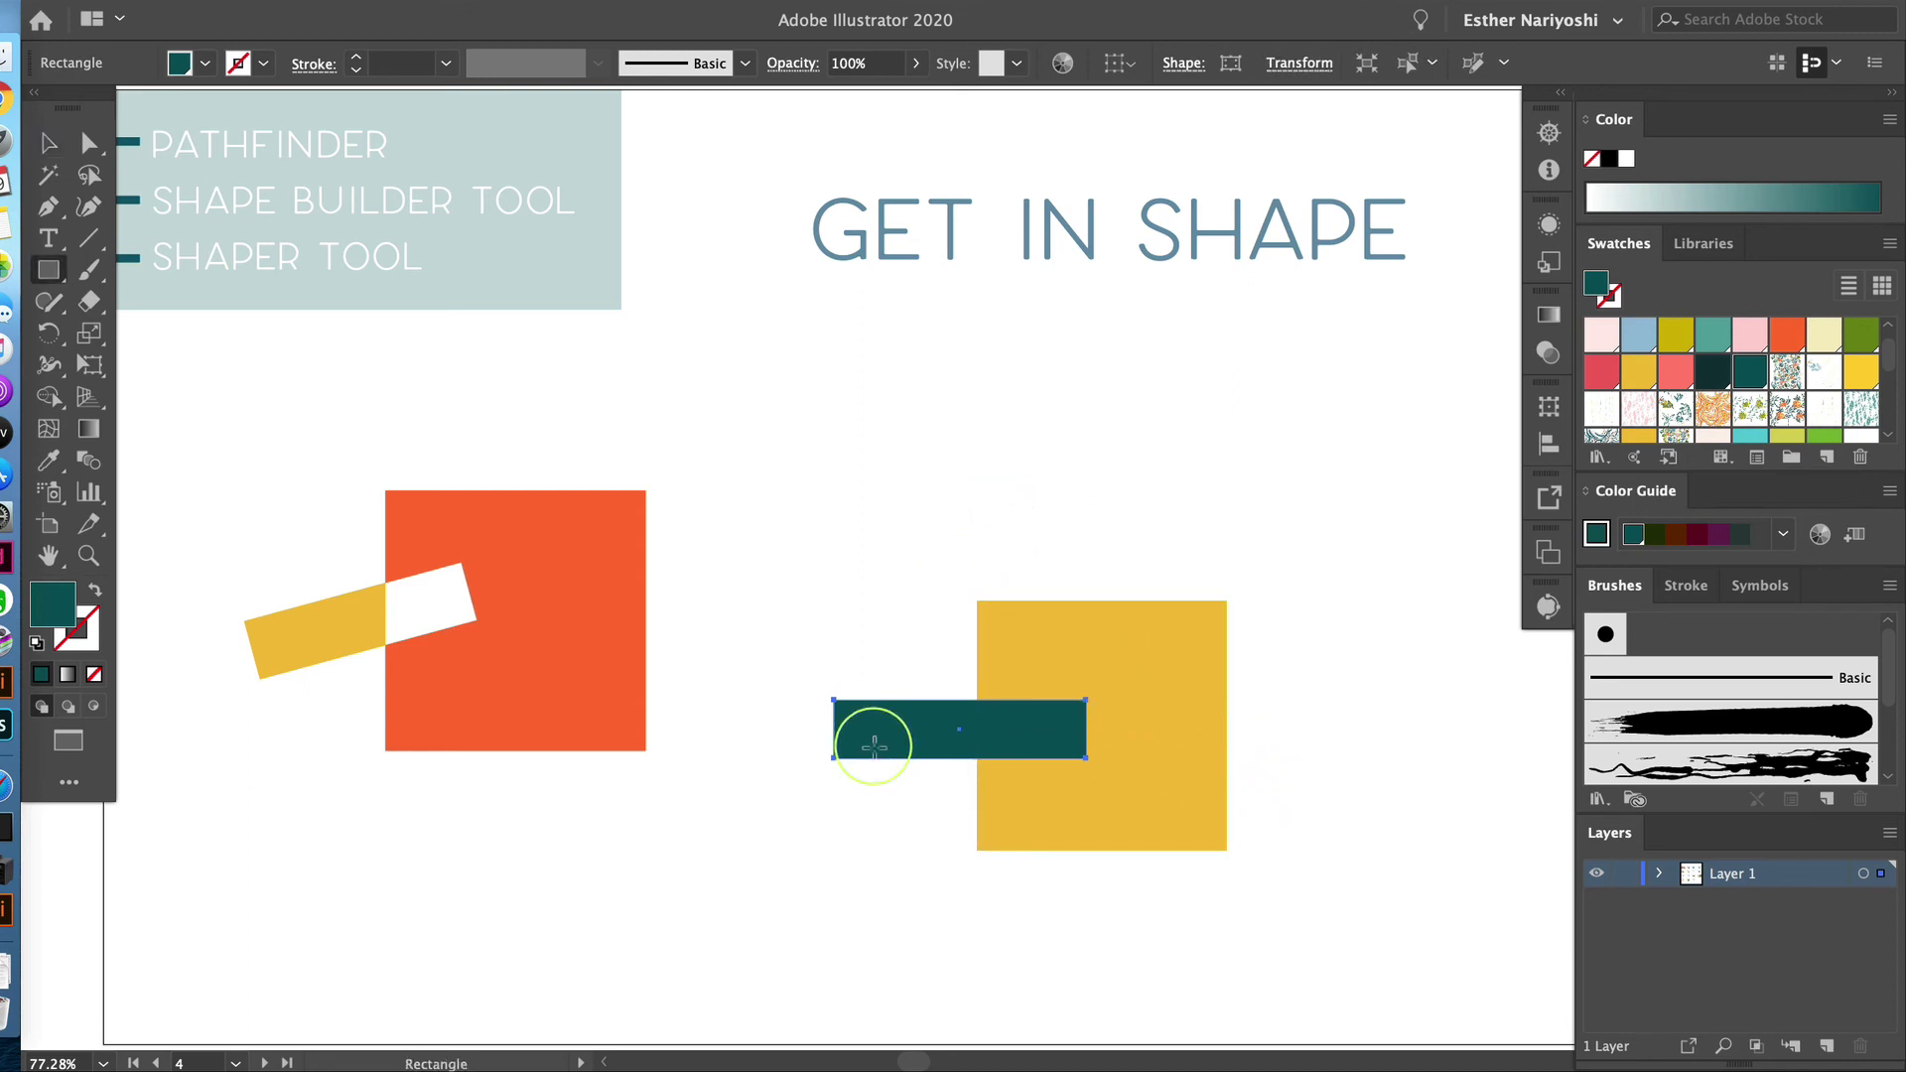
drag(910, 538, 1048, 667)
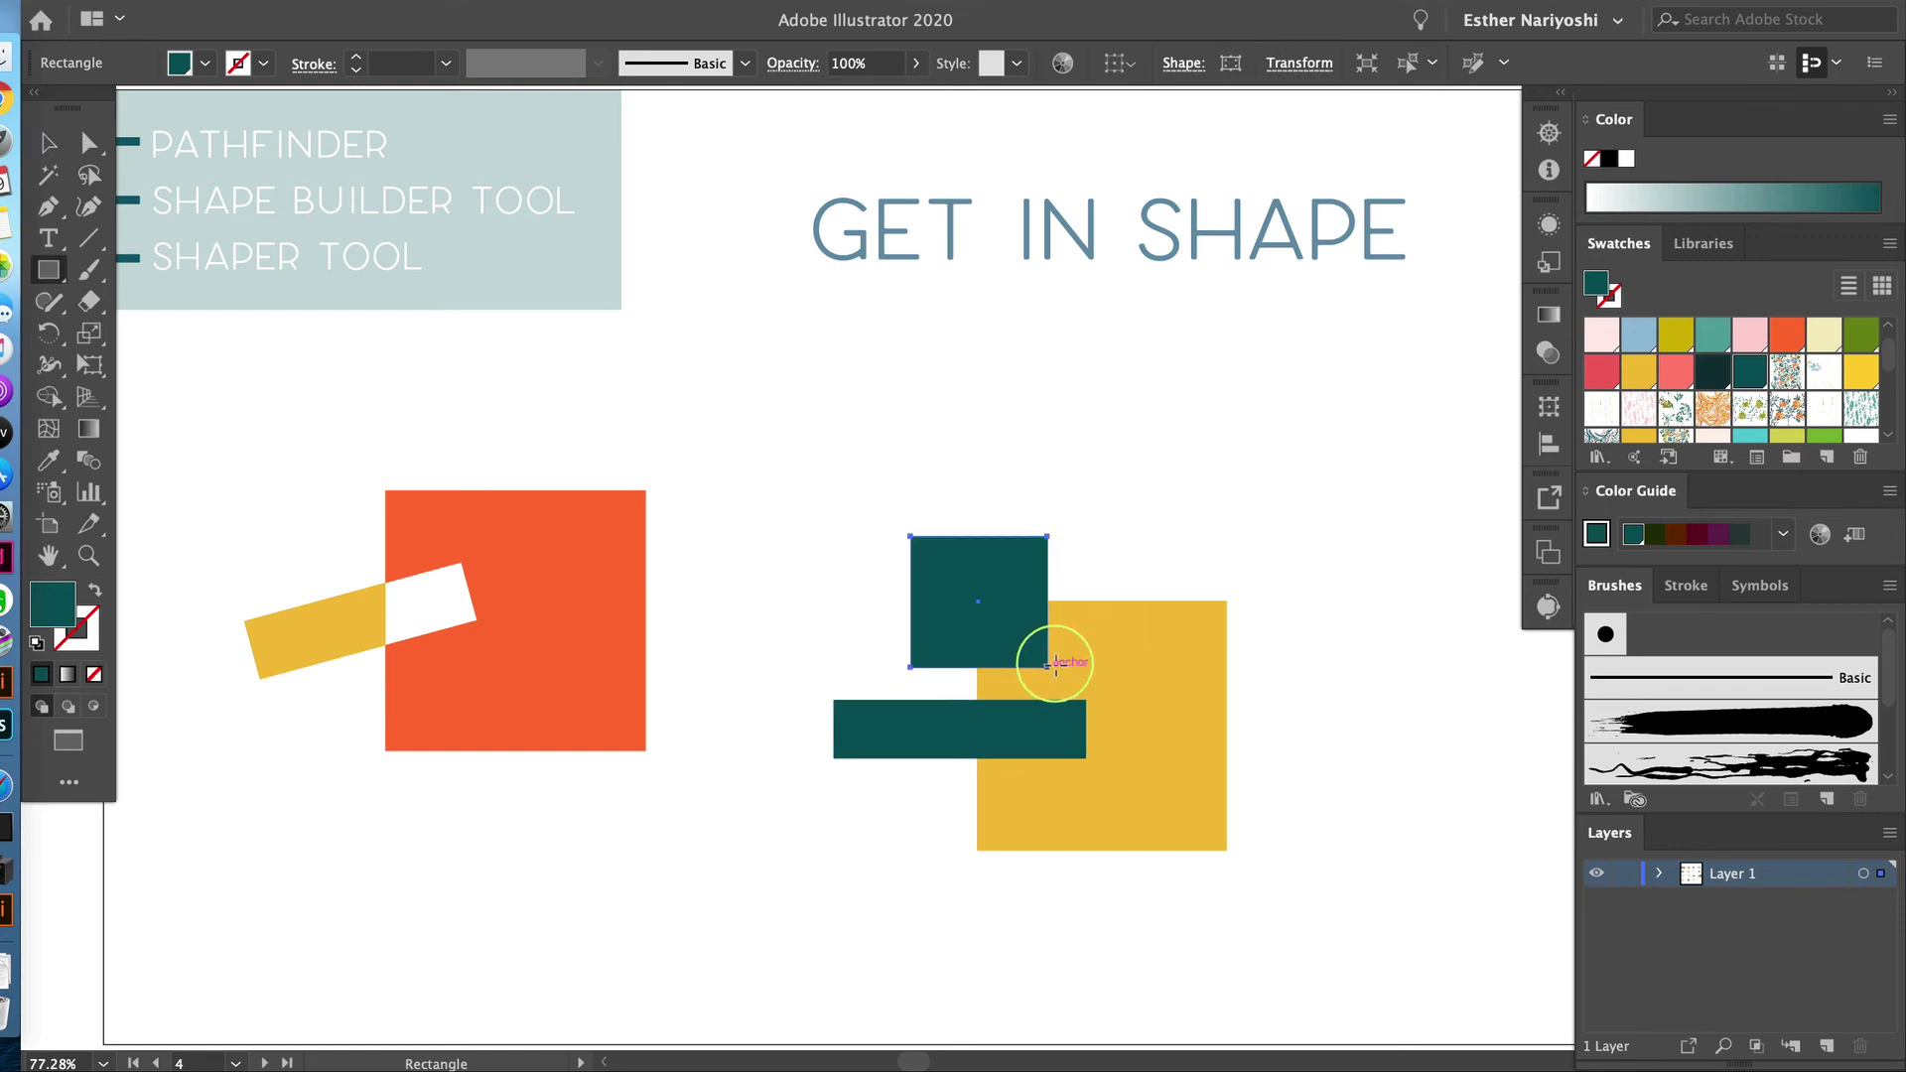
click(1676, 372)
key(v)
click(1146, 490)
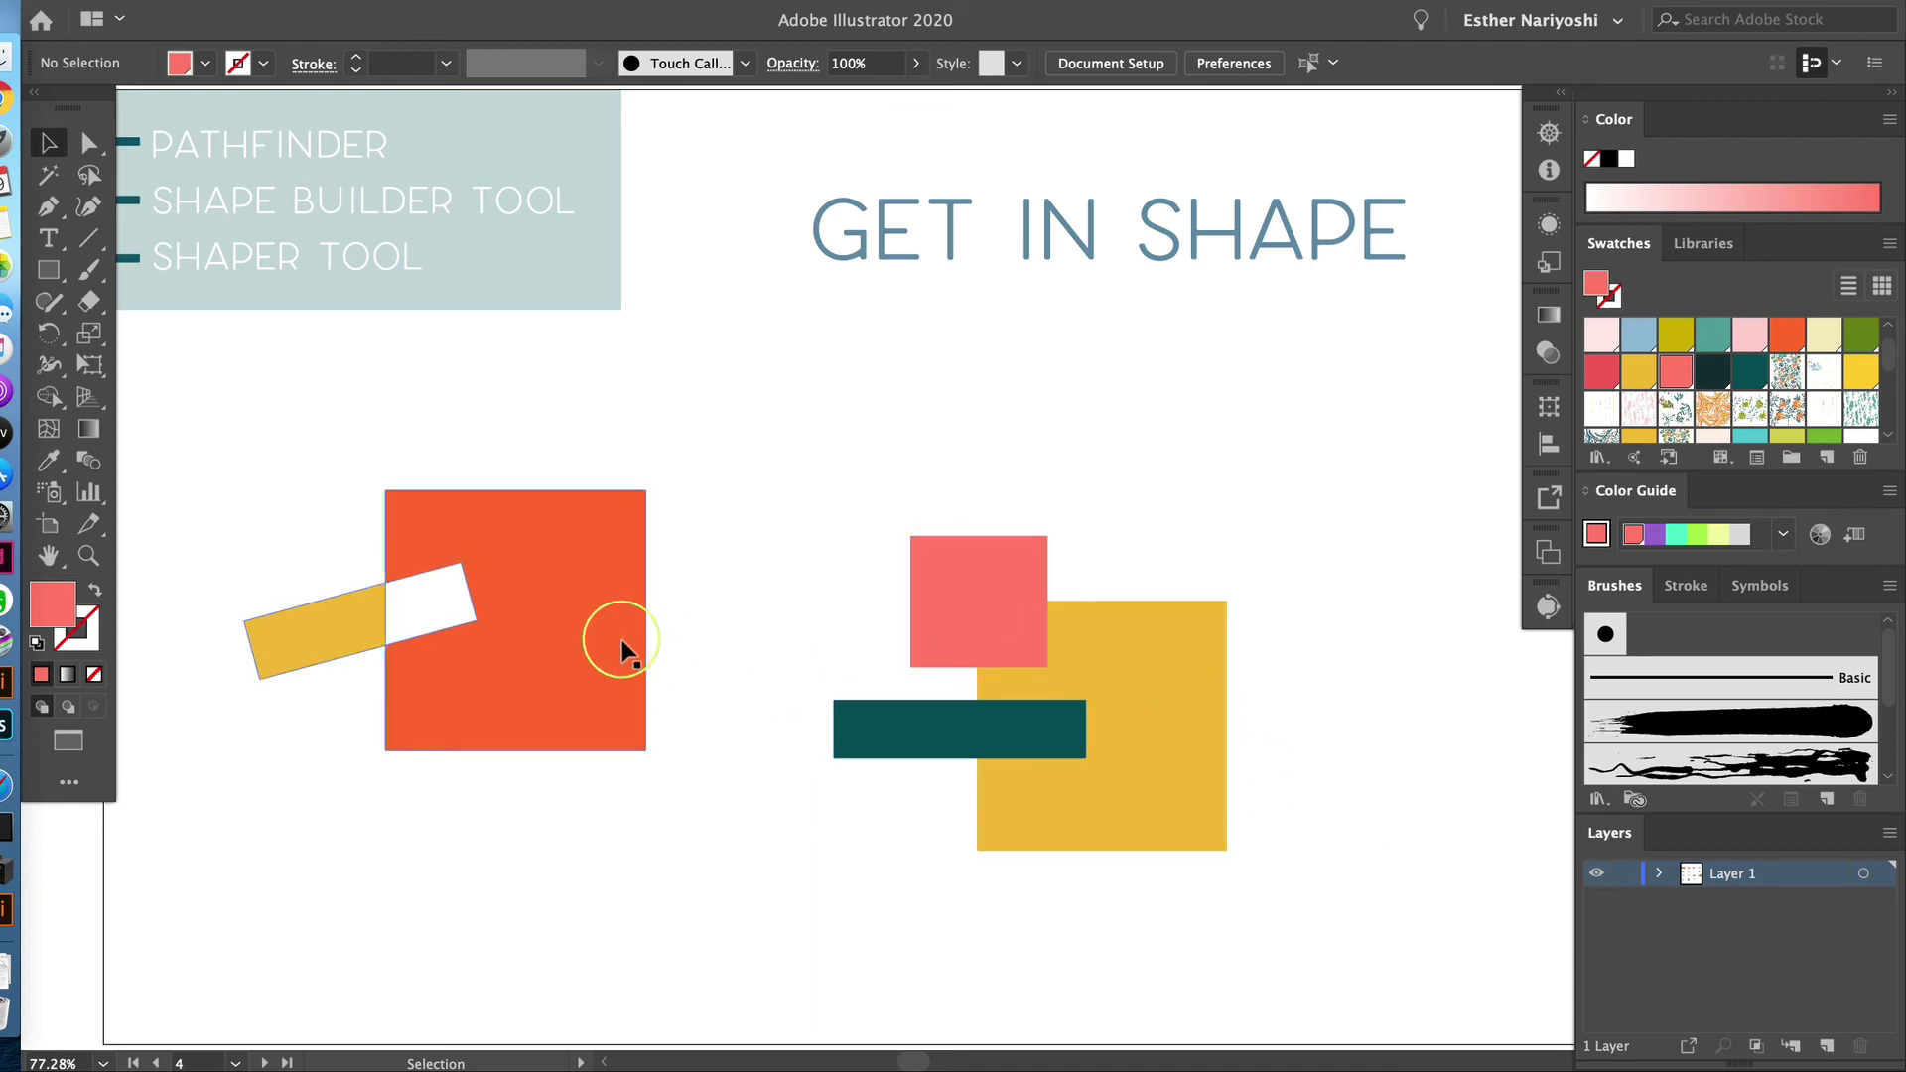
Merge the yellow square into the coral square with the Shaper tool so both take the coral fill
click(48, 303)
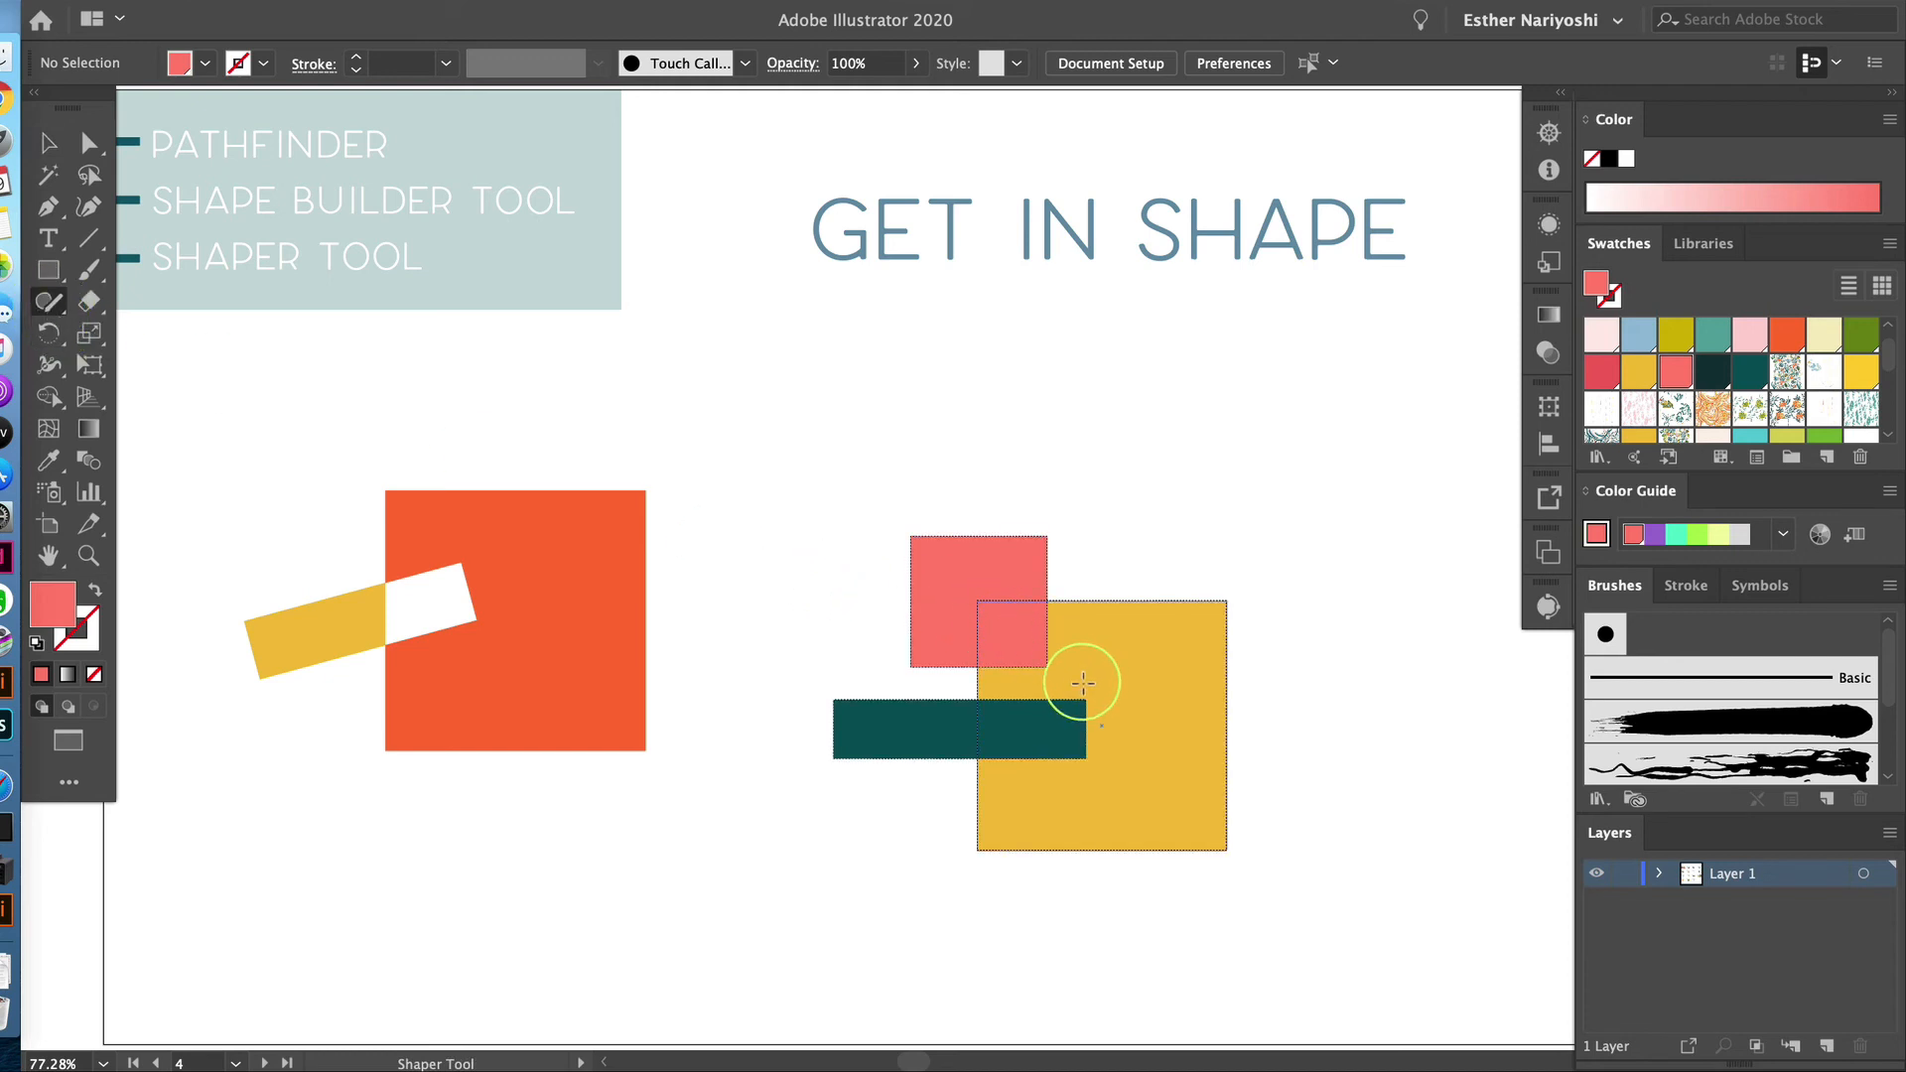
scroll(1043, 645, down, 1)
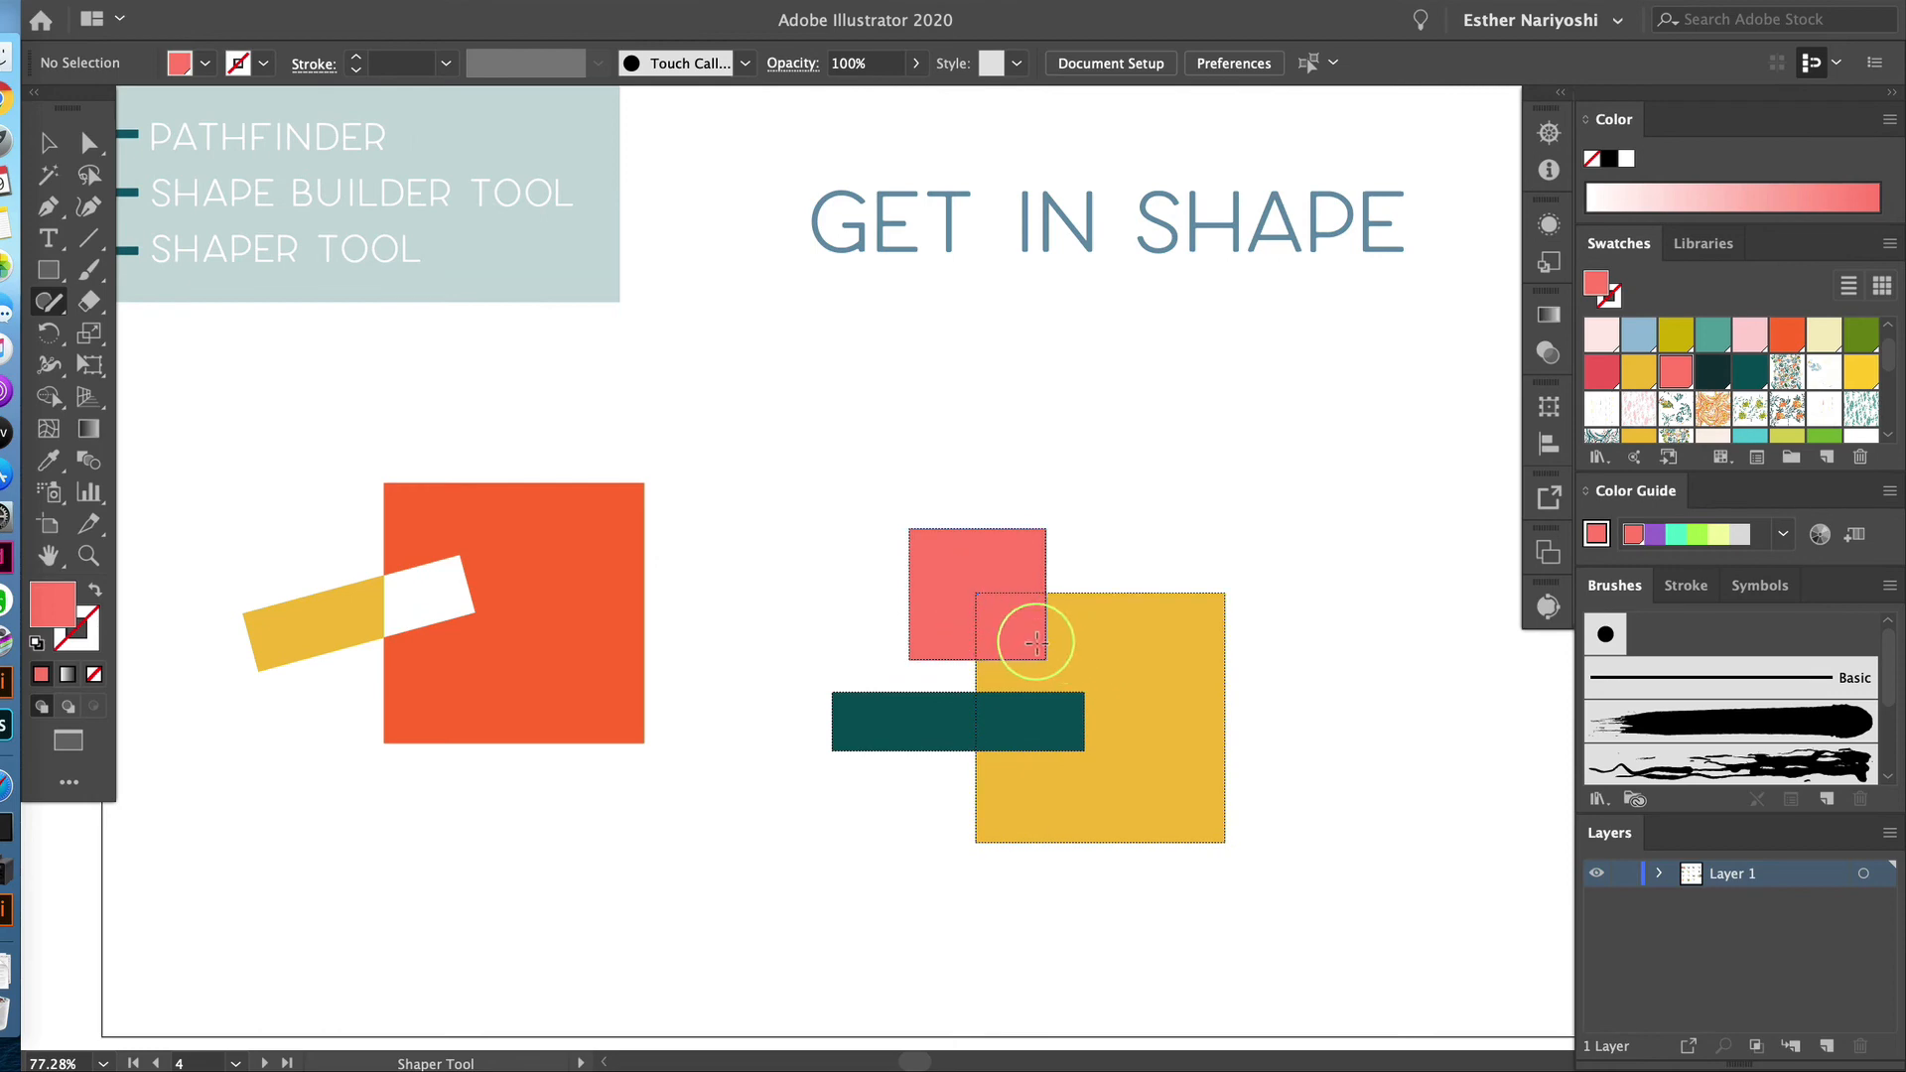
drag(948, 614, 1111, 652)
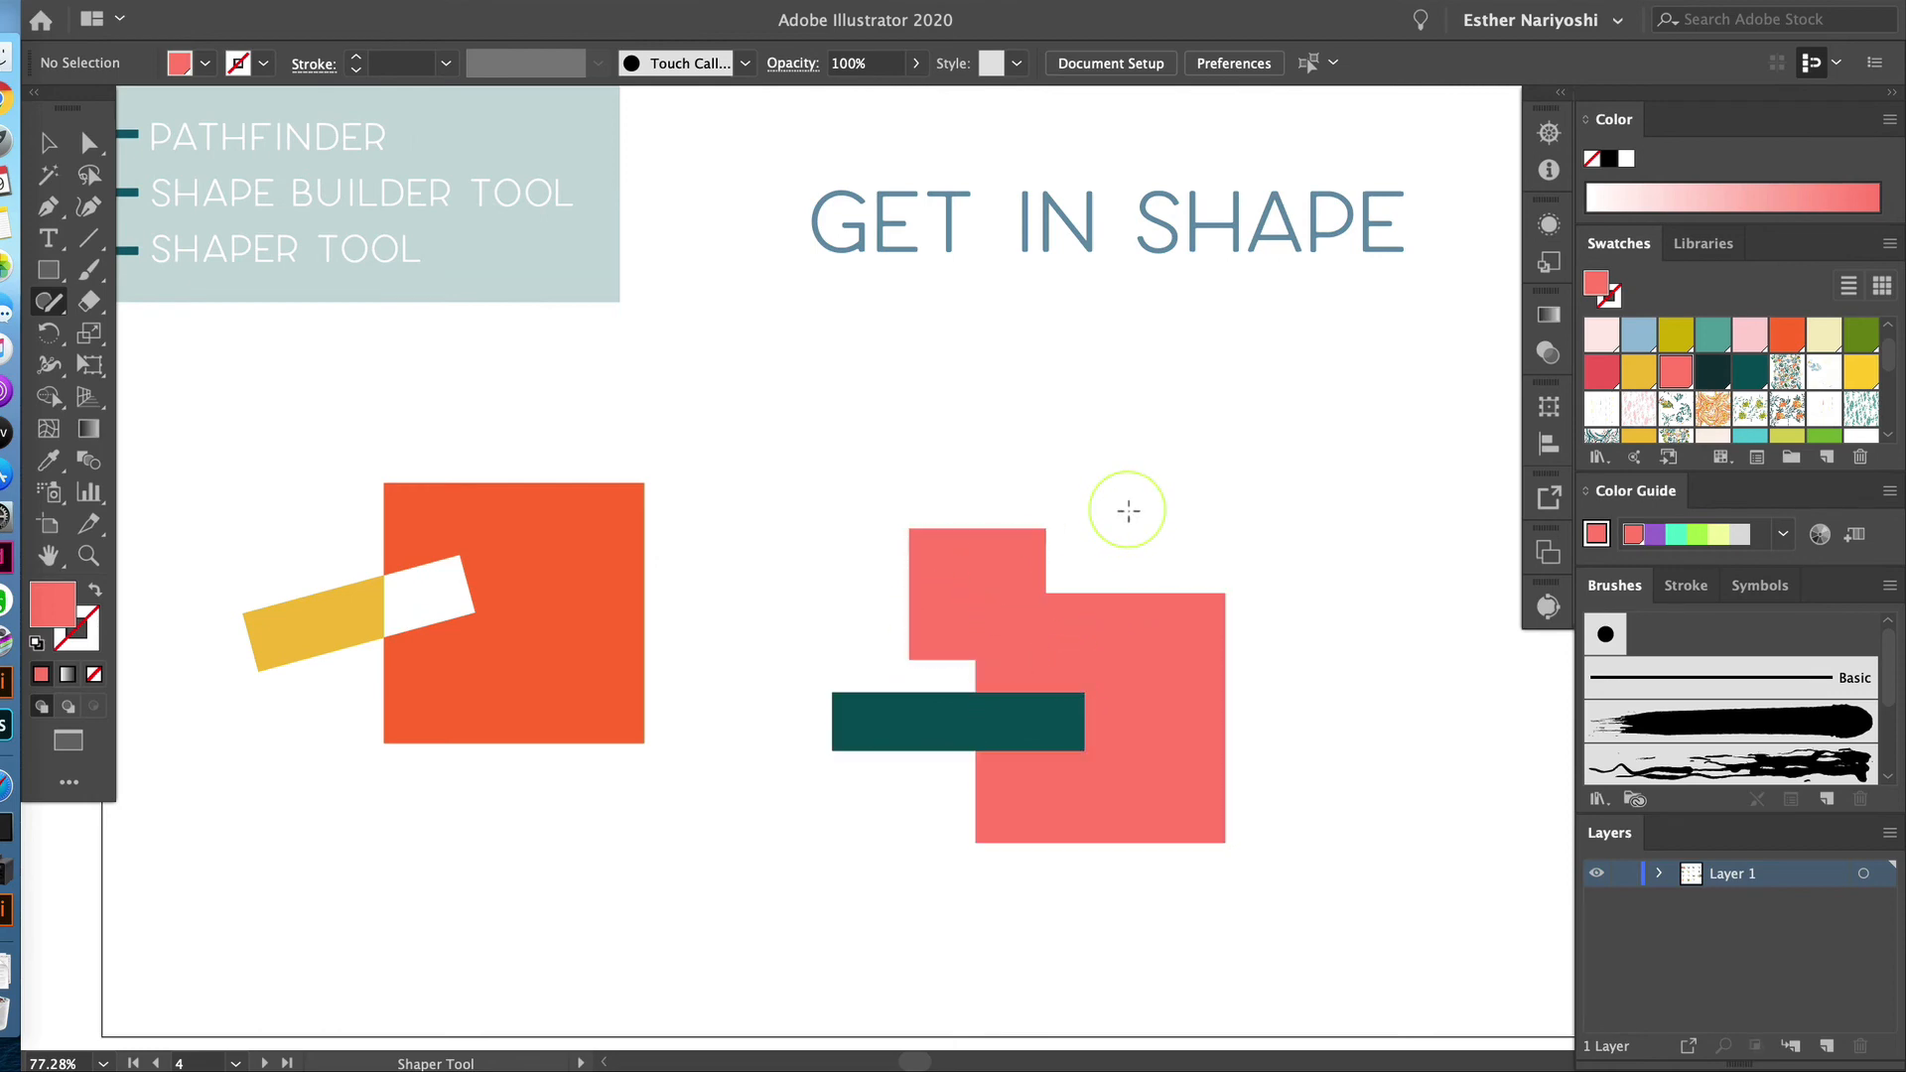
key(v)
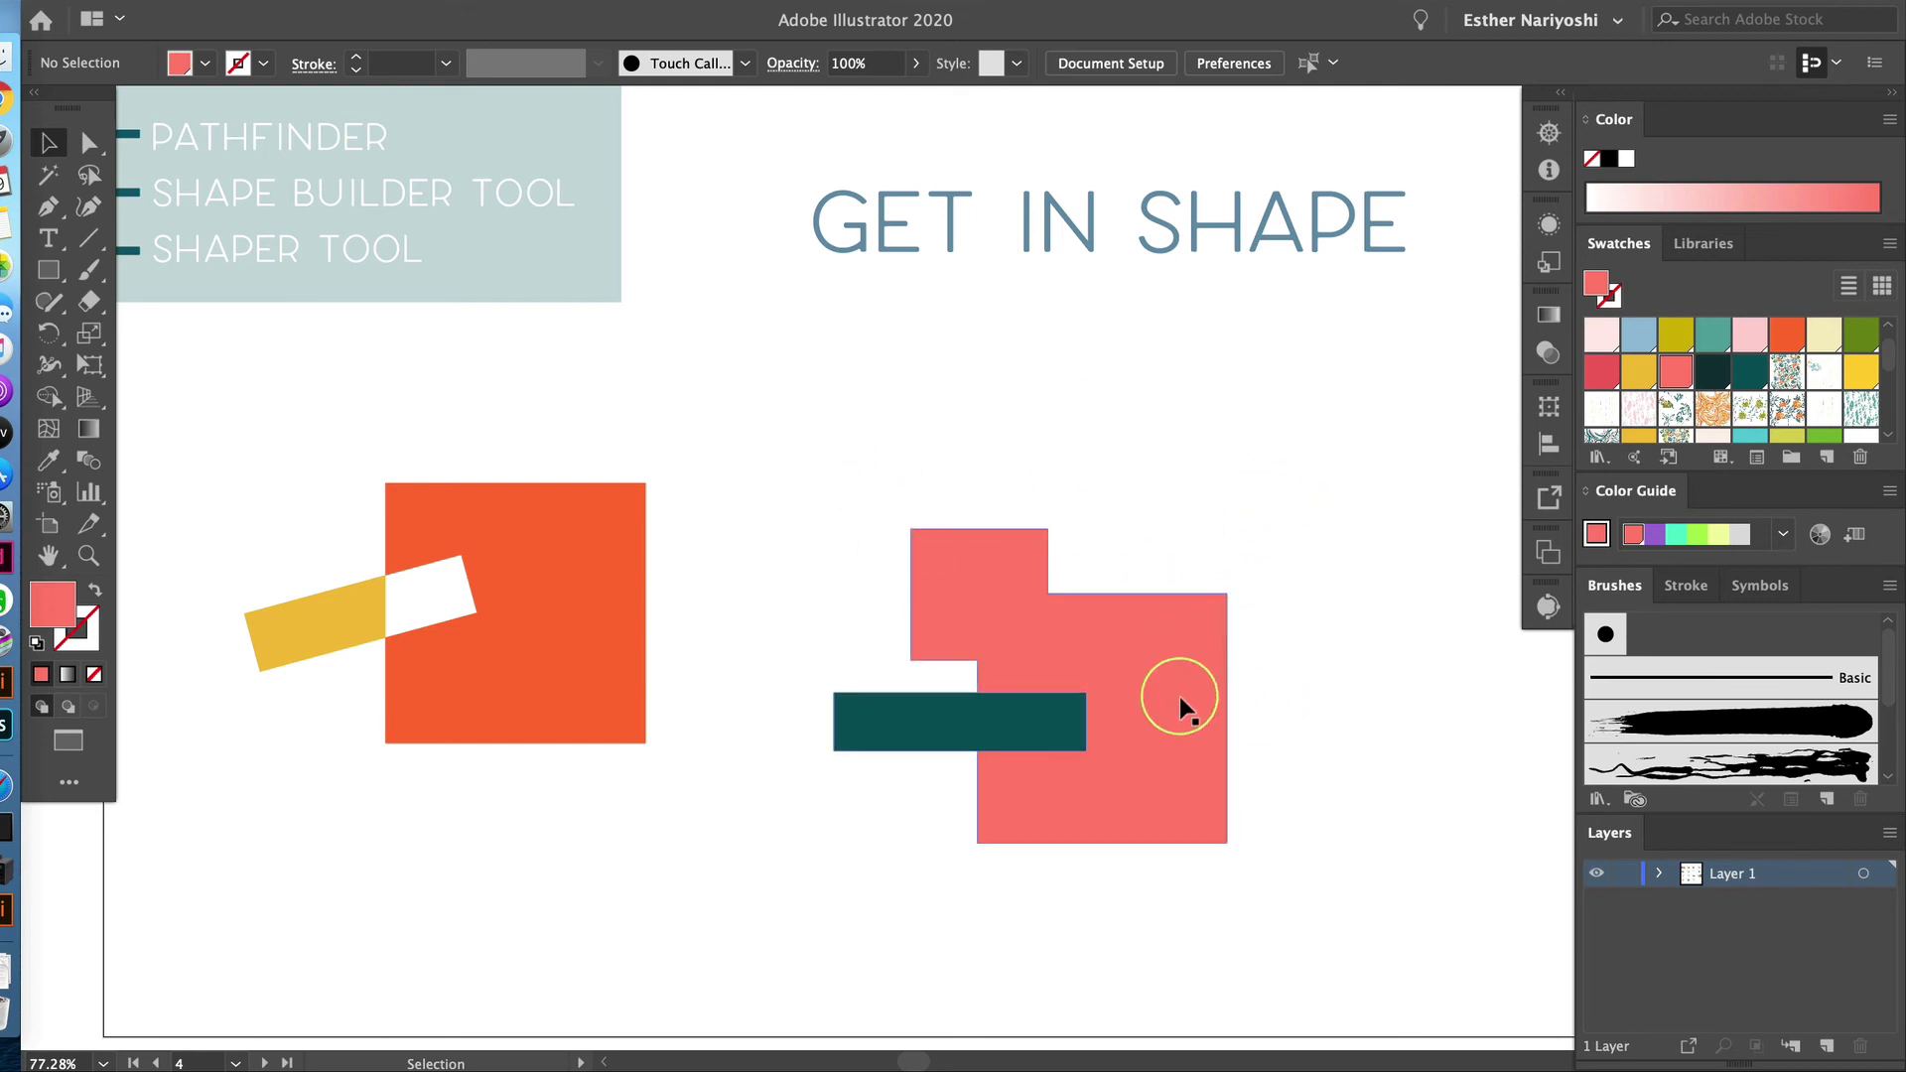
Isolate the coral Shaper group, move its small square slightly up and to the left, and exit isolation
double_click(1118, 642)
click(1118, 641)
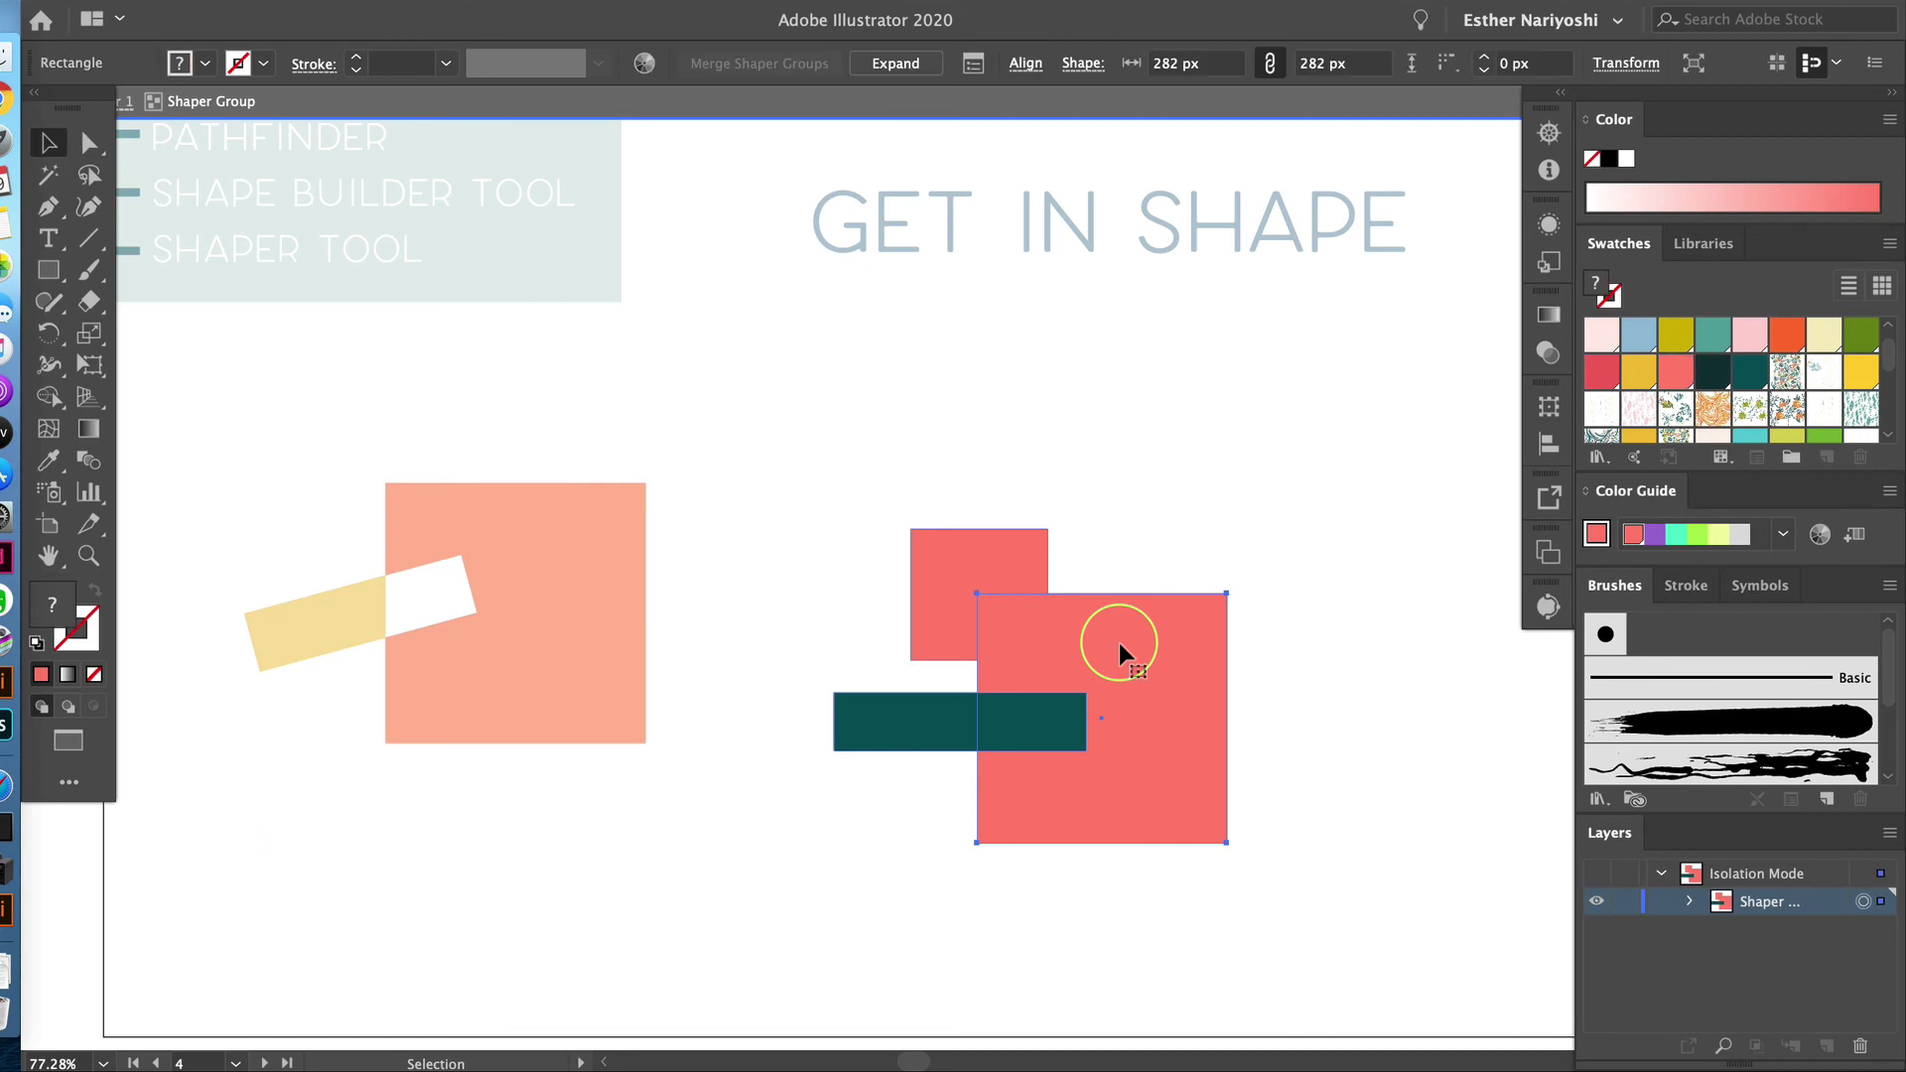
click(977, 563)
mouse_move(979, 562)
mouse_down()
mouse_move(949, 543)
mouse_move(973, 554)
mouse_move(977, 600)
mouse_up()
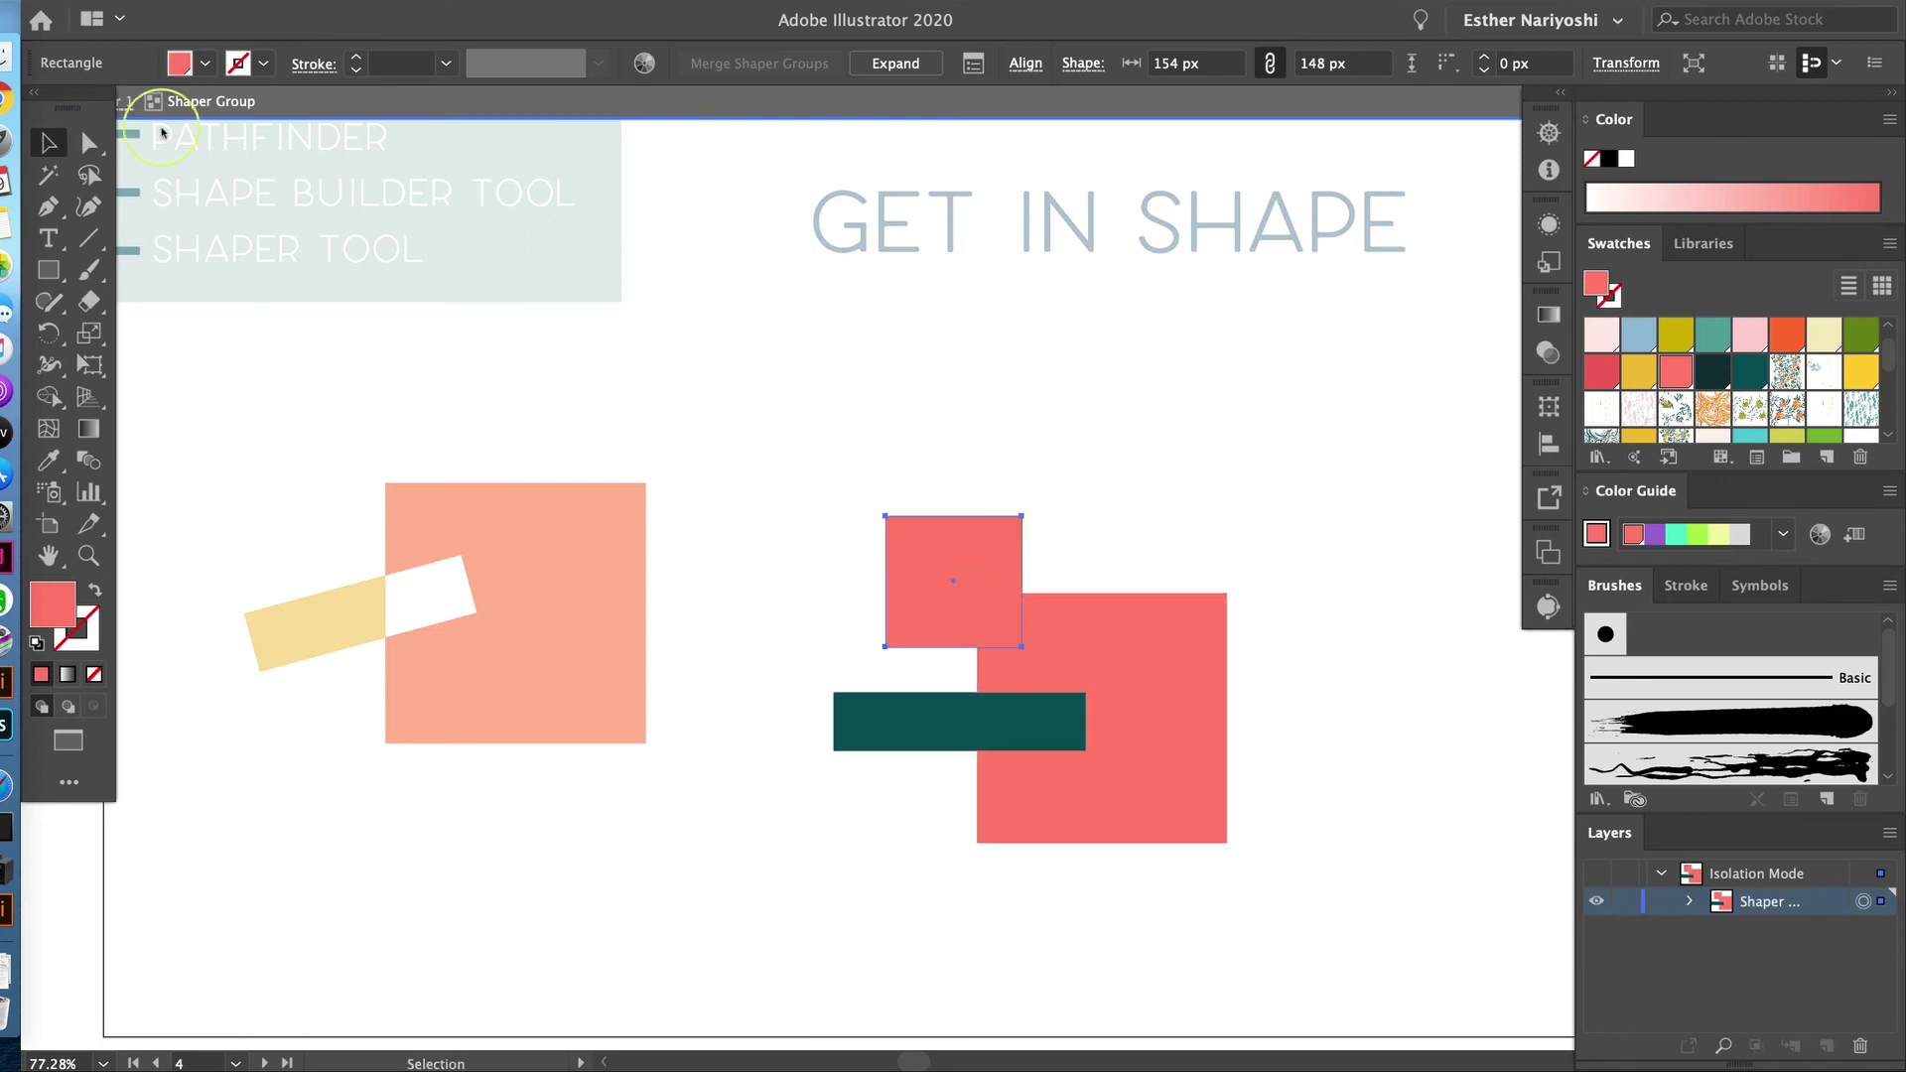
double_click(692, 335)
click(1191, 618)
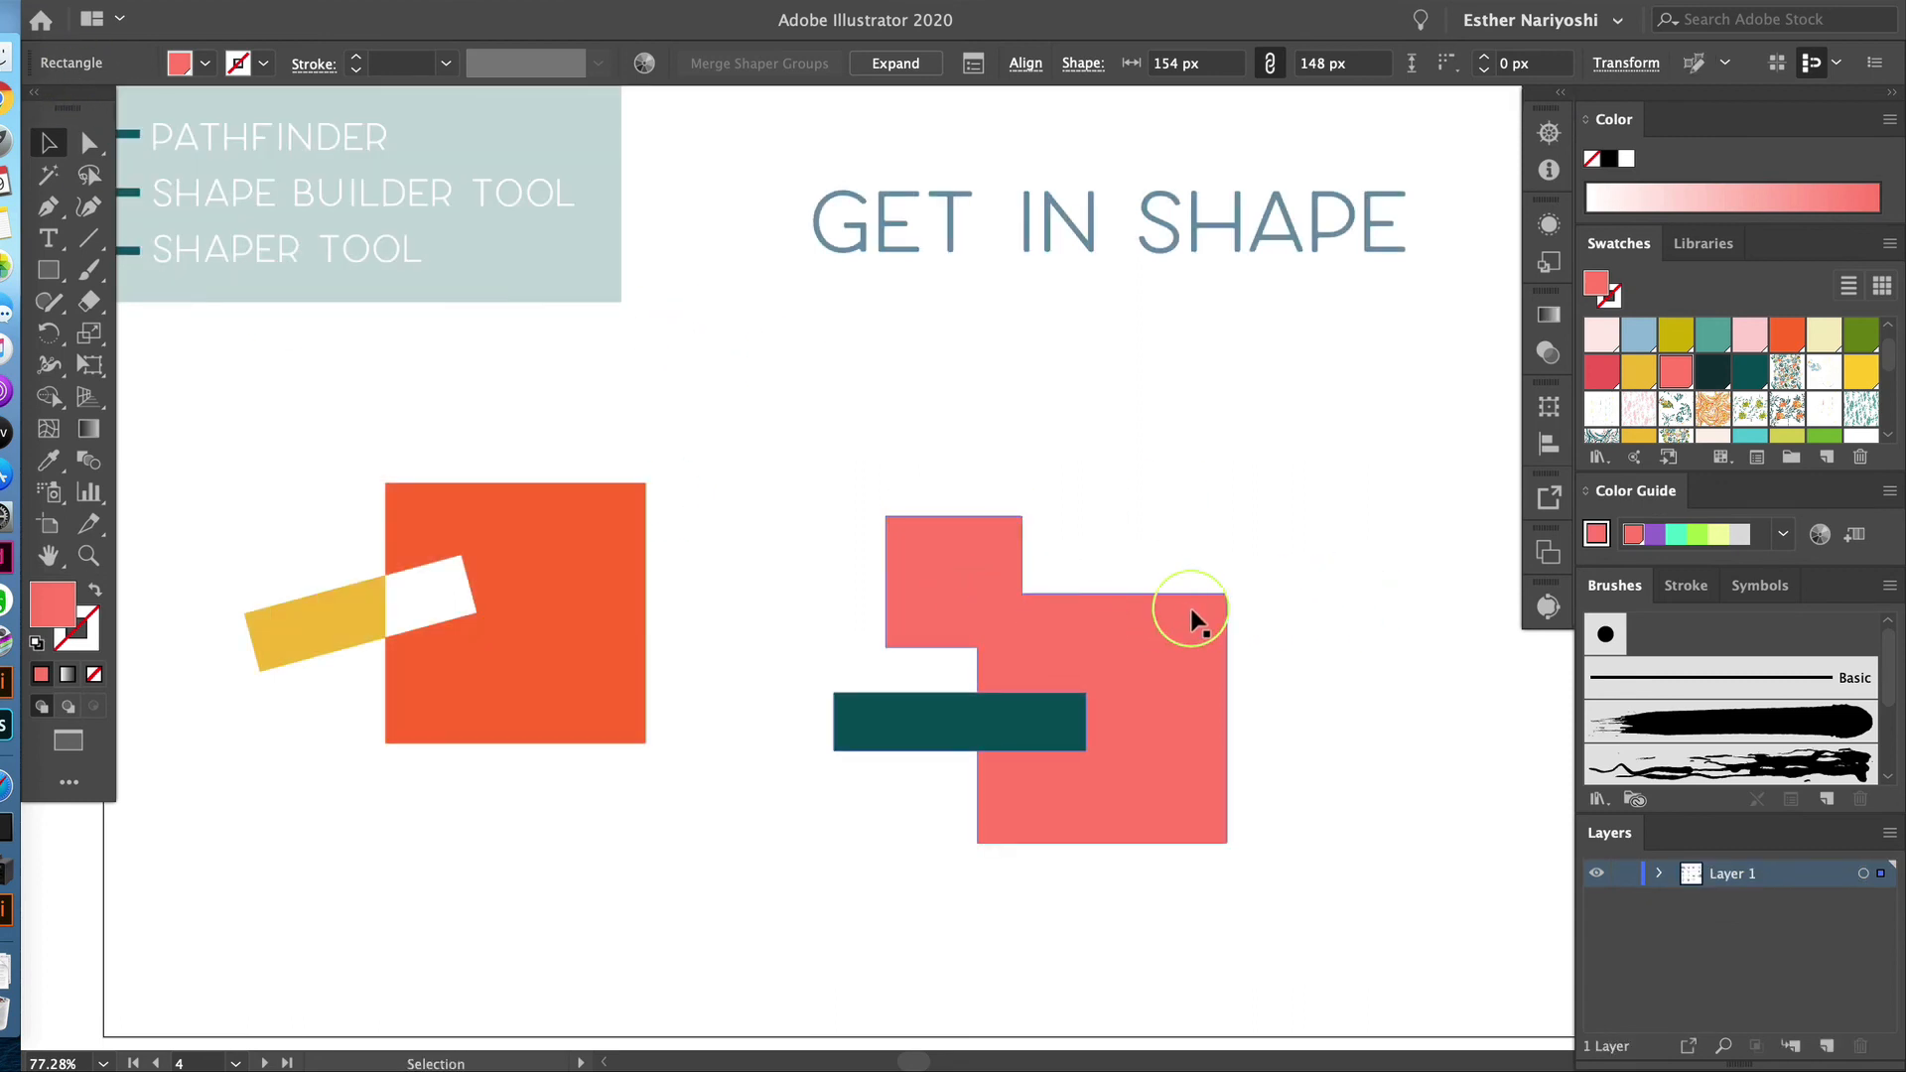
click(1408, 700)
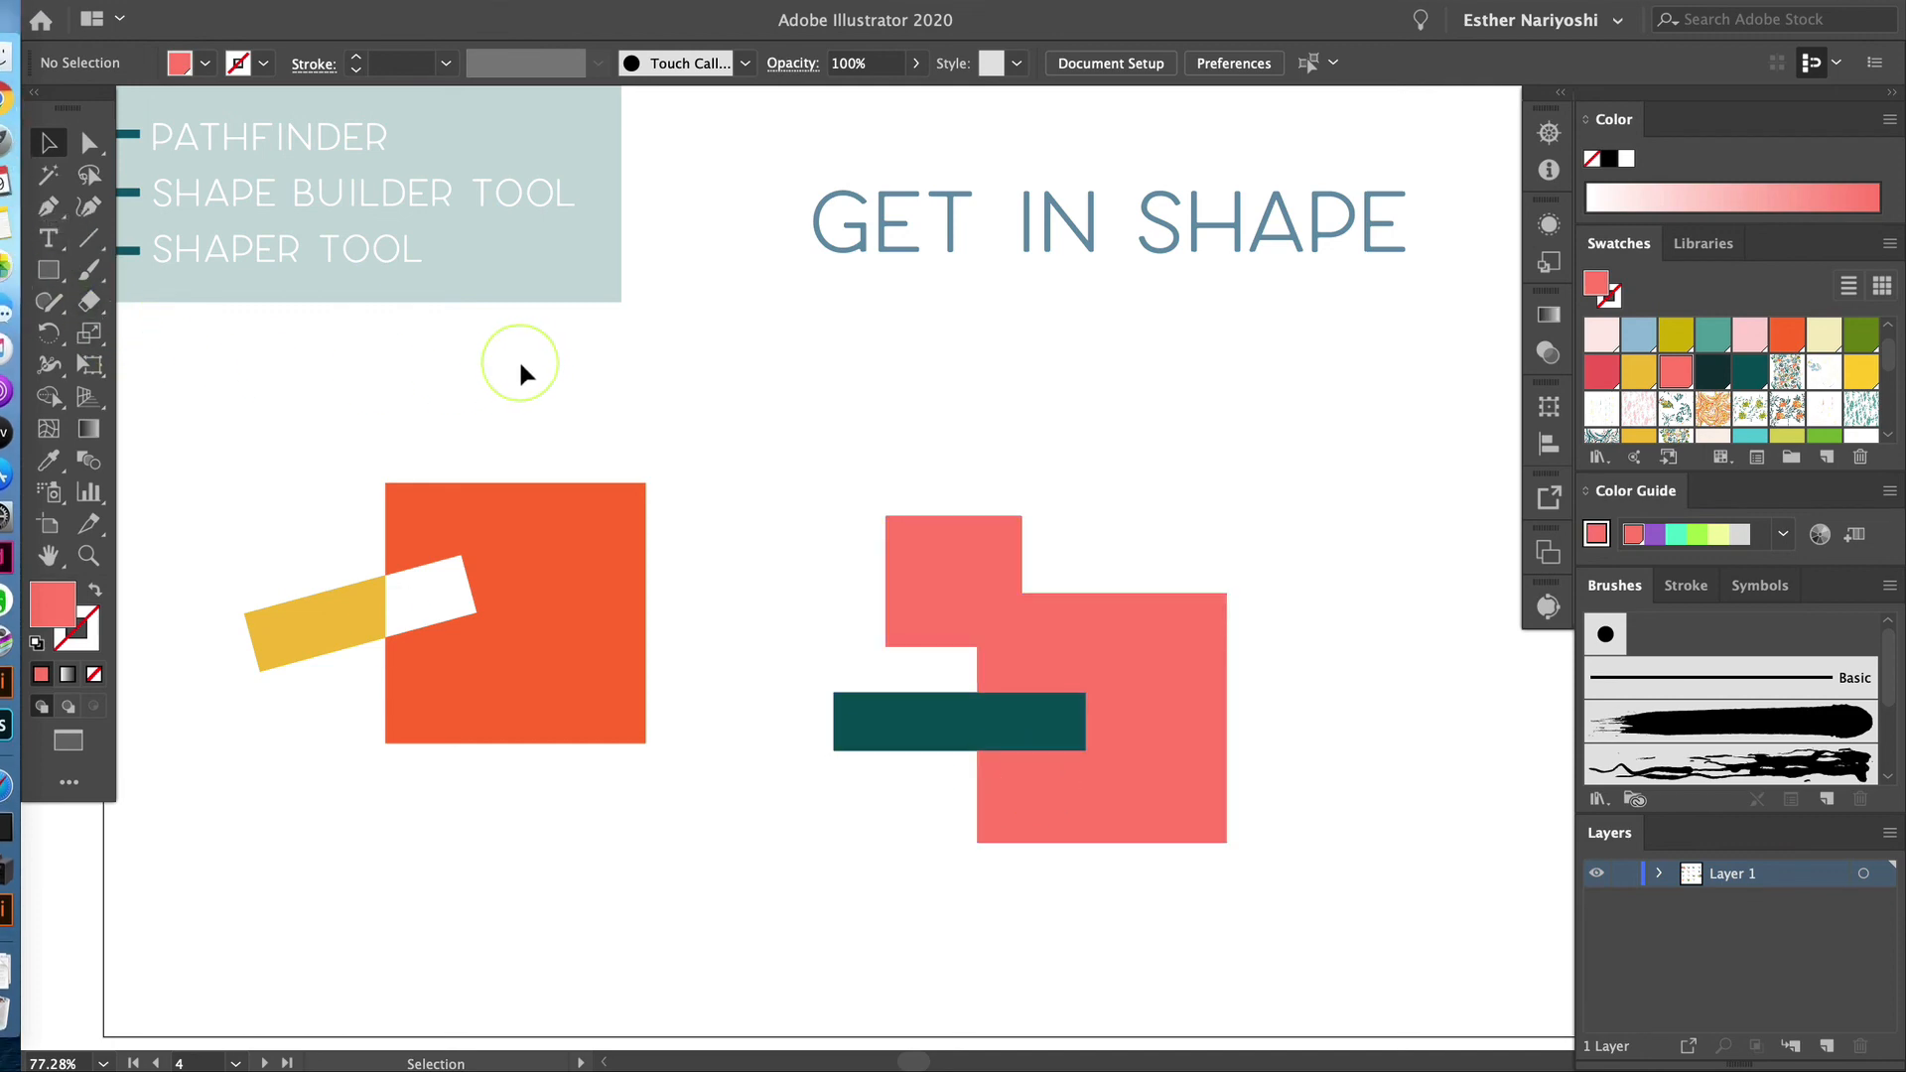
Scribble with the Shaper tool from the dark teal rectangle's free end into its overlap with the coral shape
key(shift+n)
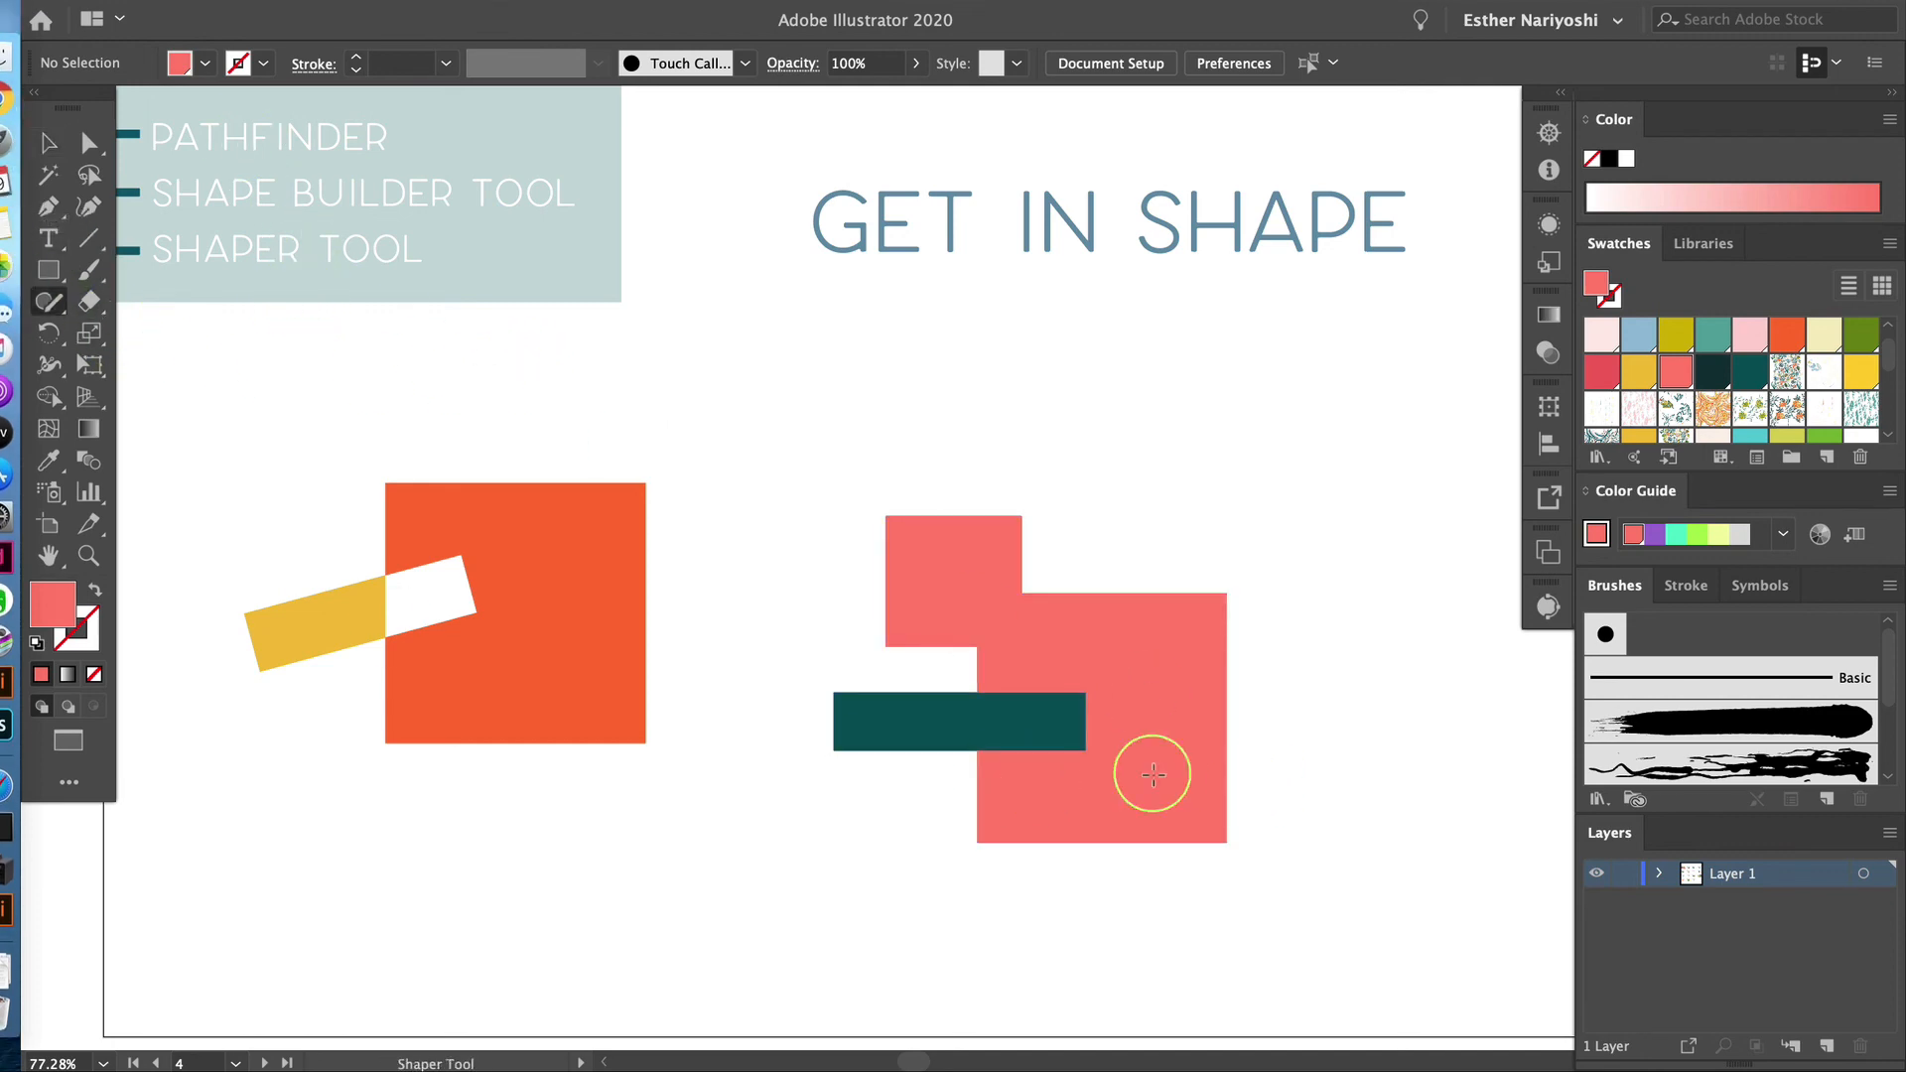
drag(892, 733, 1051, 726)
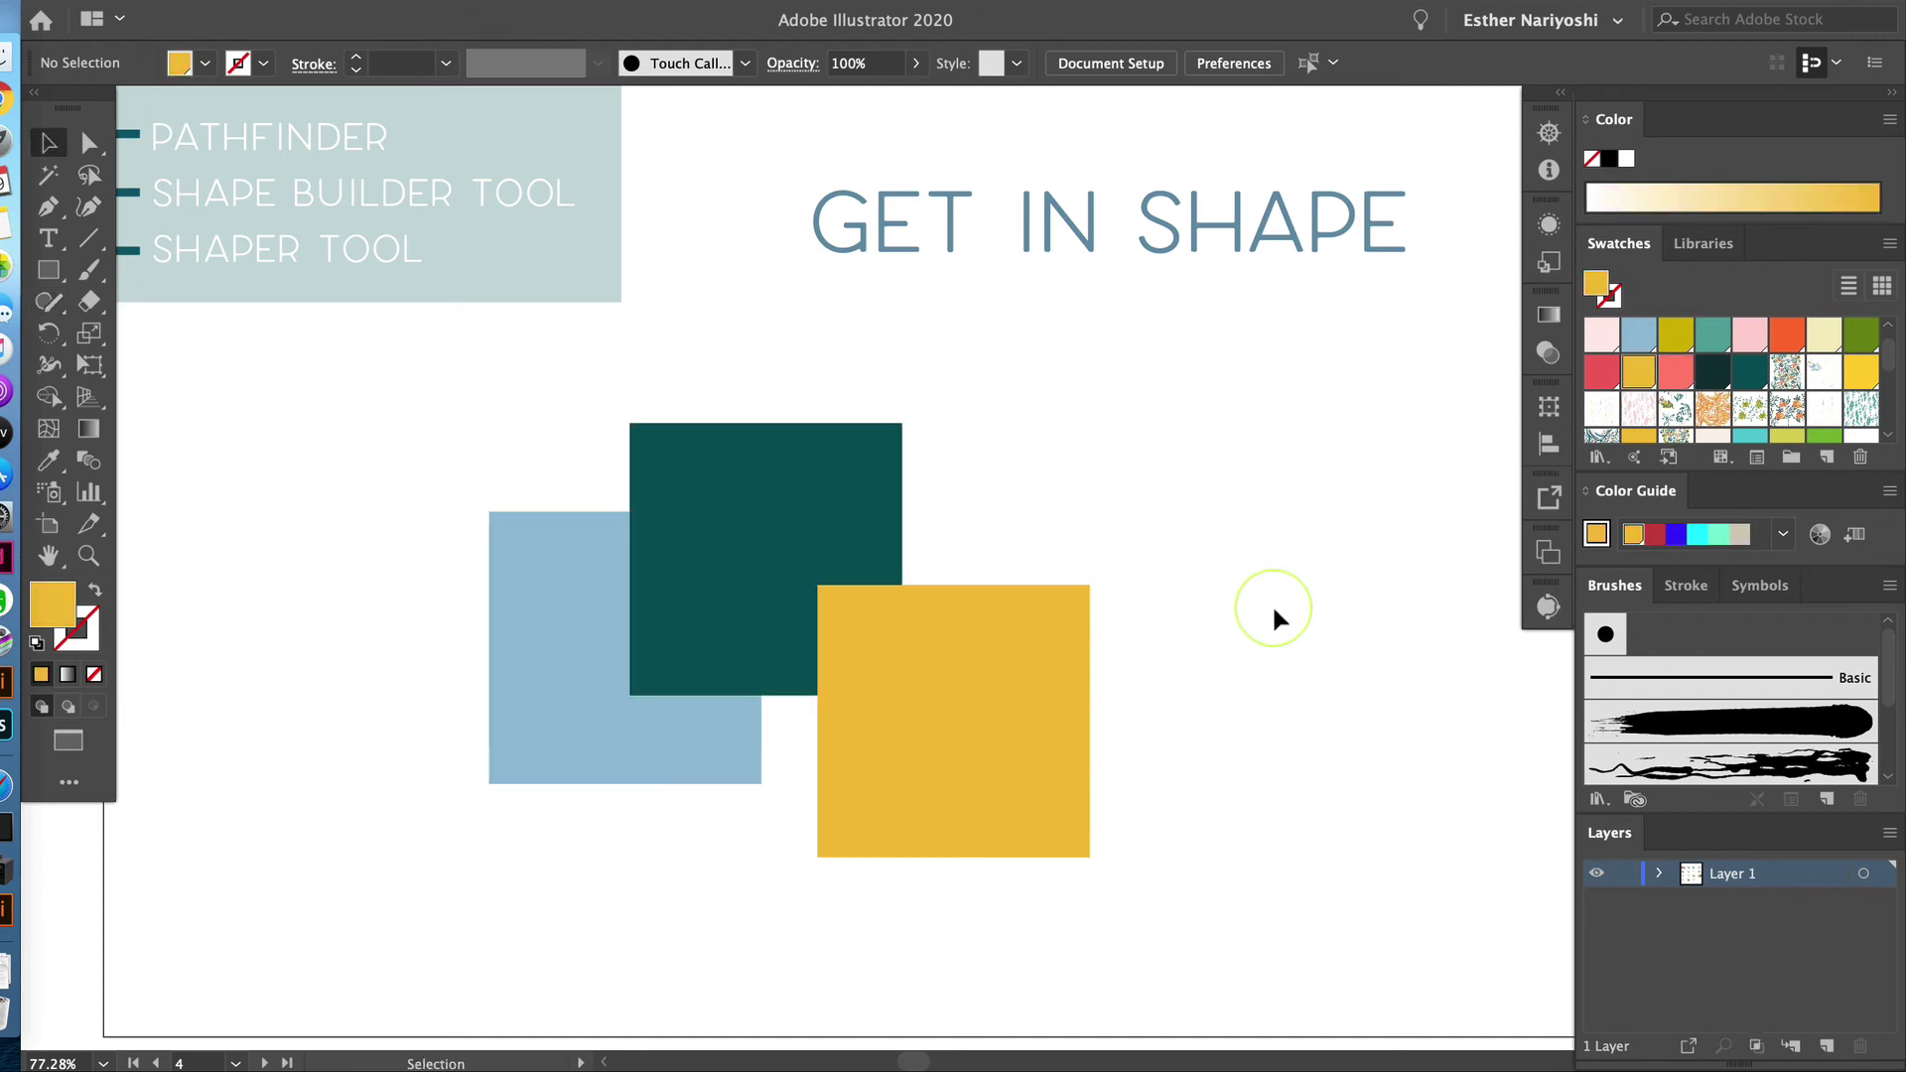
Try cutting out the teal and yellow squares' overlap and the blue square's exposed area with the Shaper tool, and undo both cuts
key(shift+n)
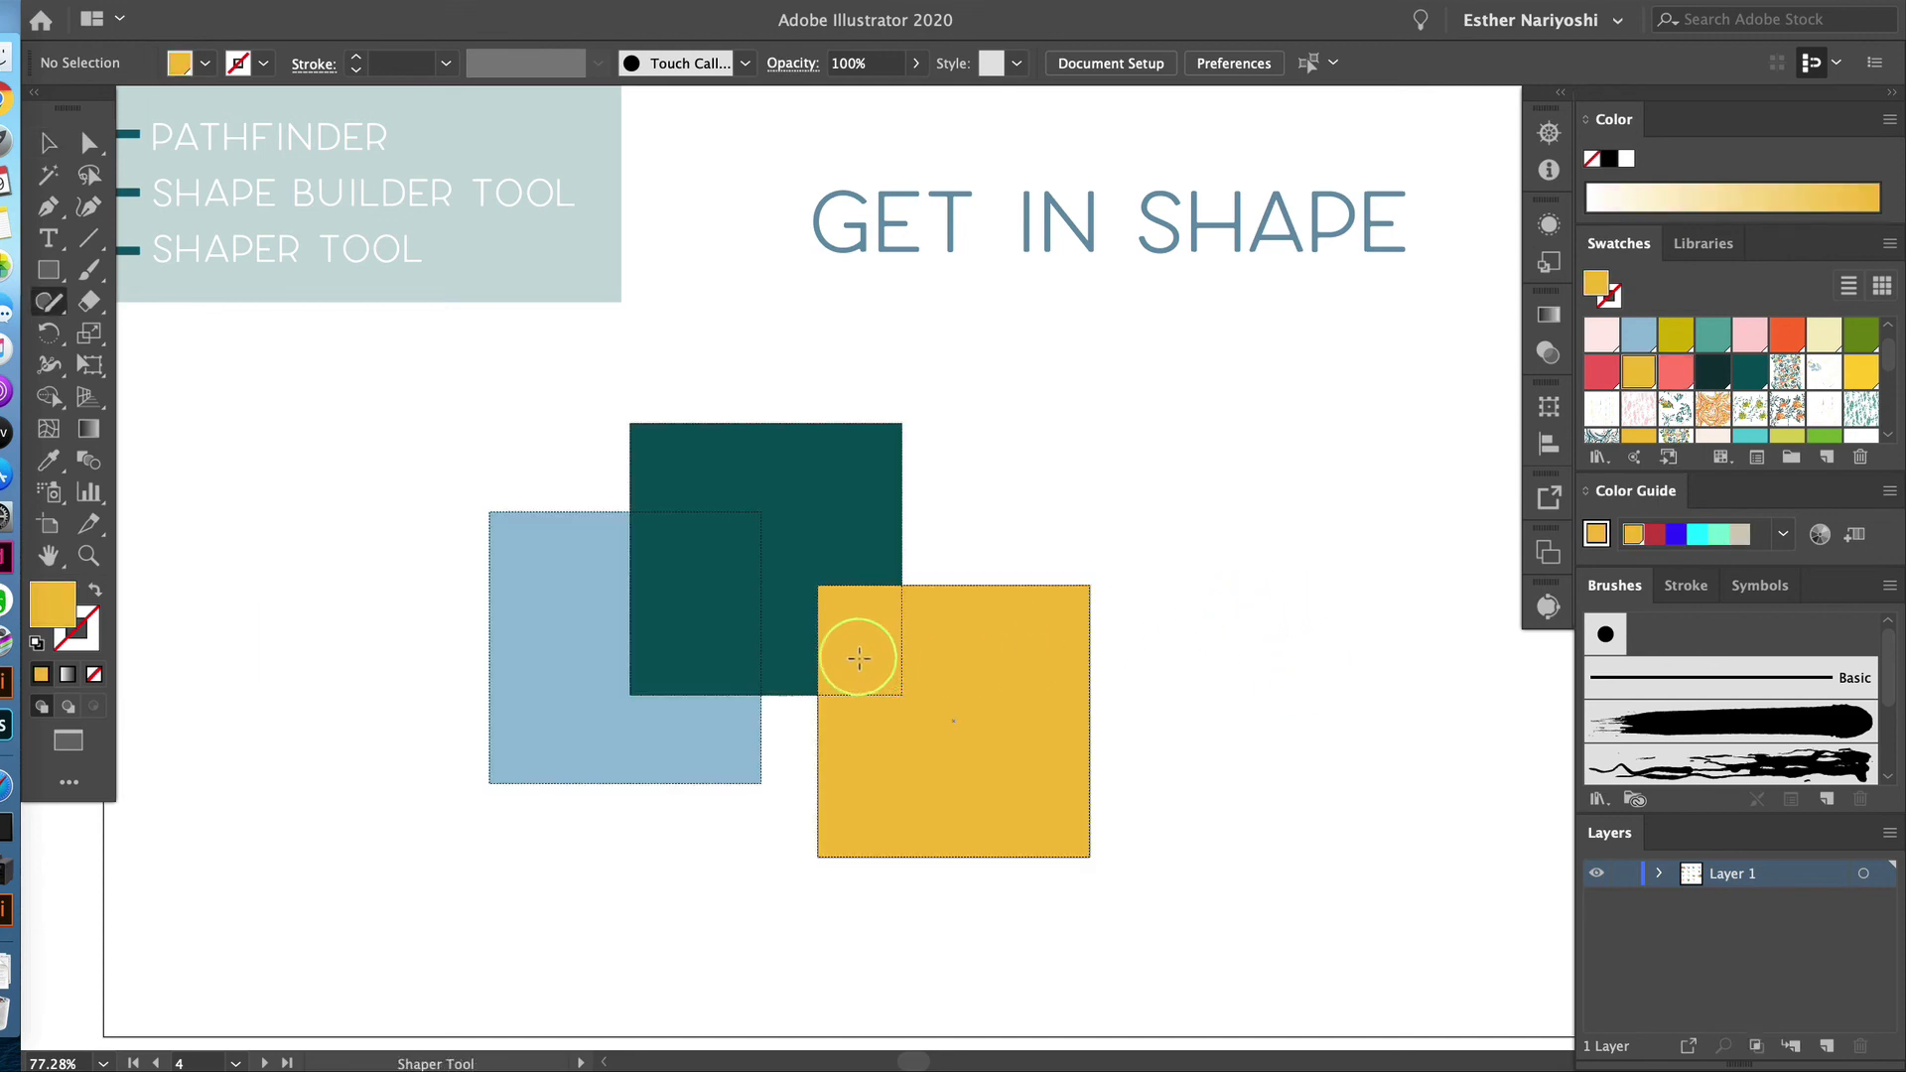
mouse_move(843, 606)
mouse_down()
mouse_move(878, 613)
mouse_move(859, 672)
mouse_up()
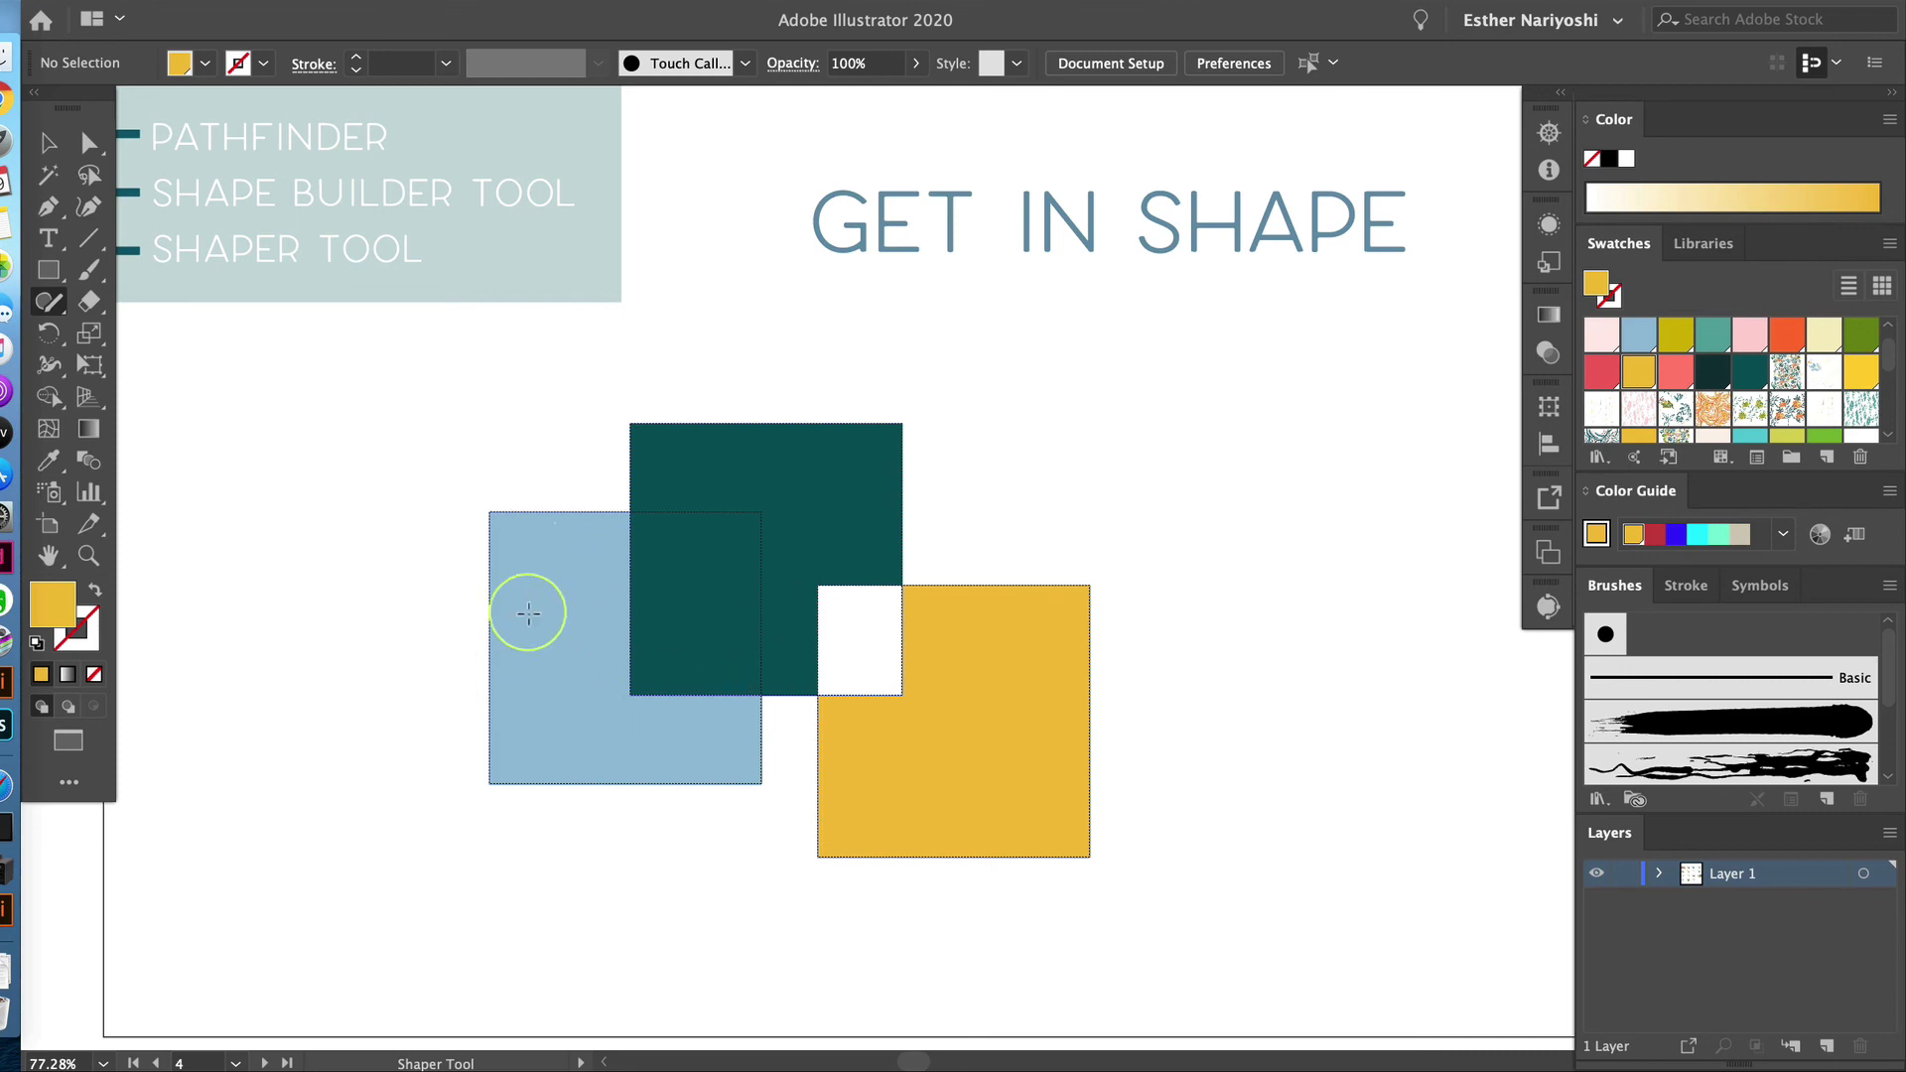
drag(554, 591, 559, 707)
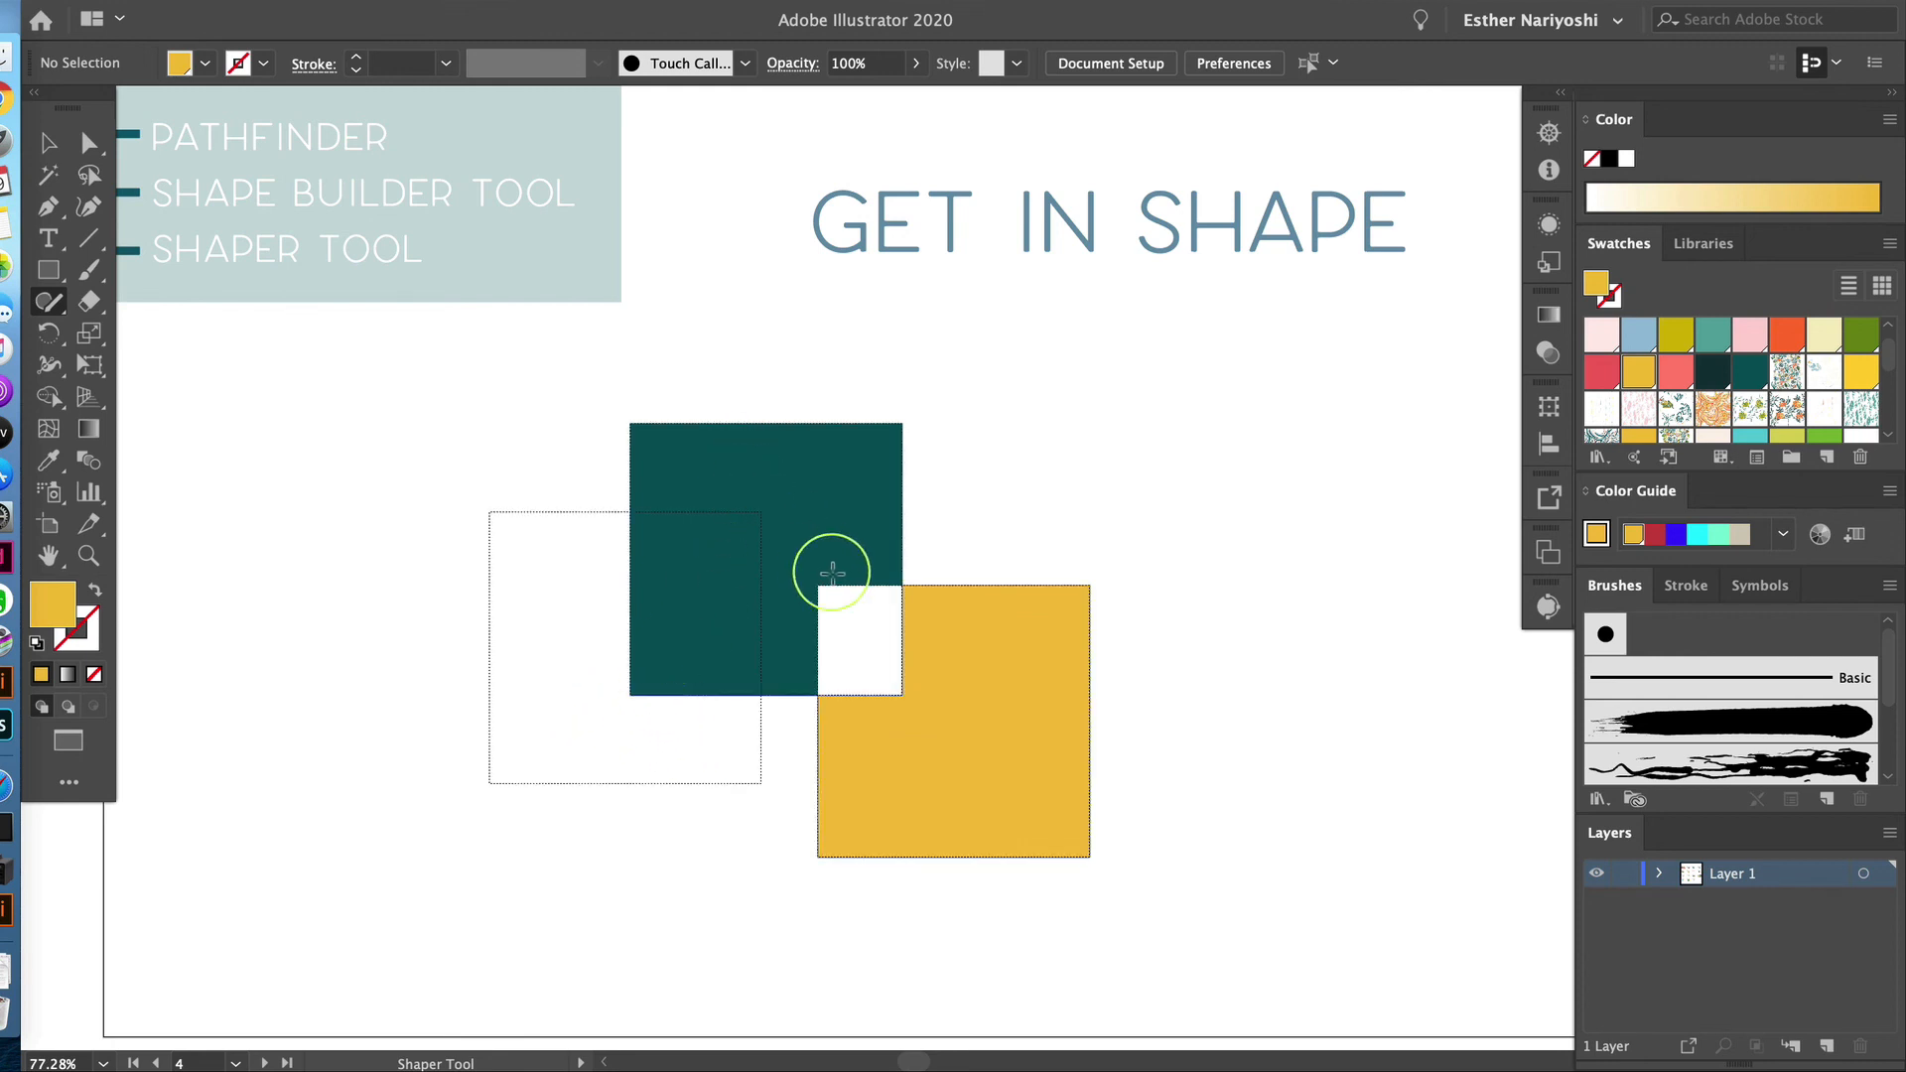
key(super+z)
key(super+z)
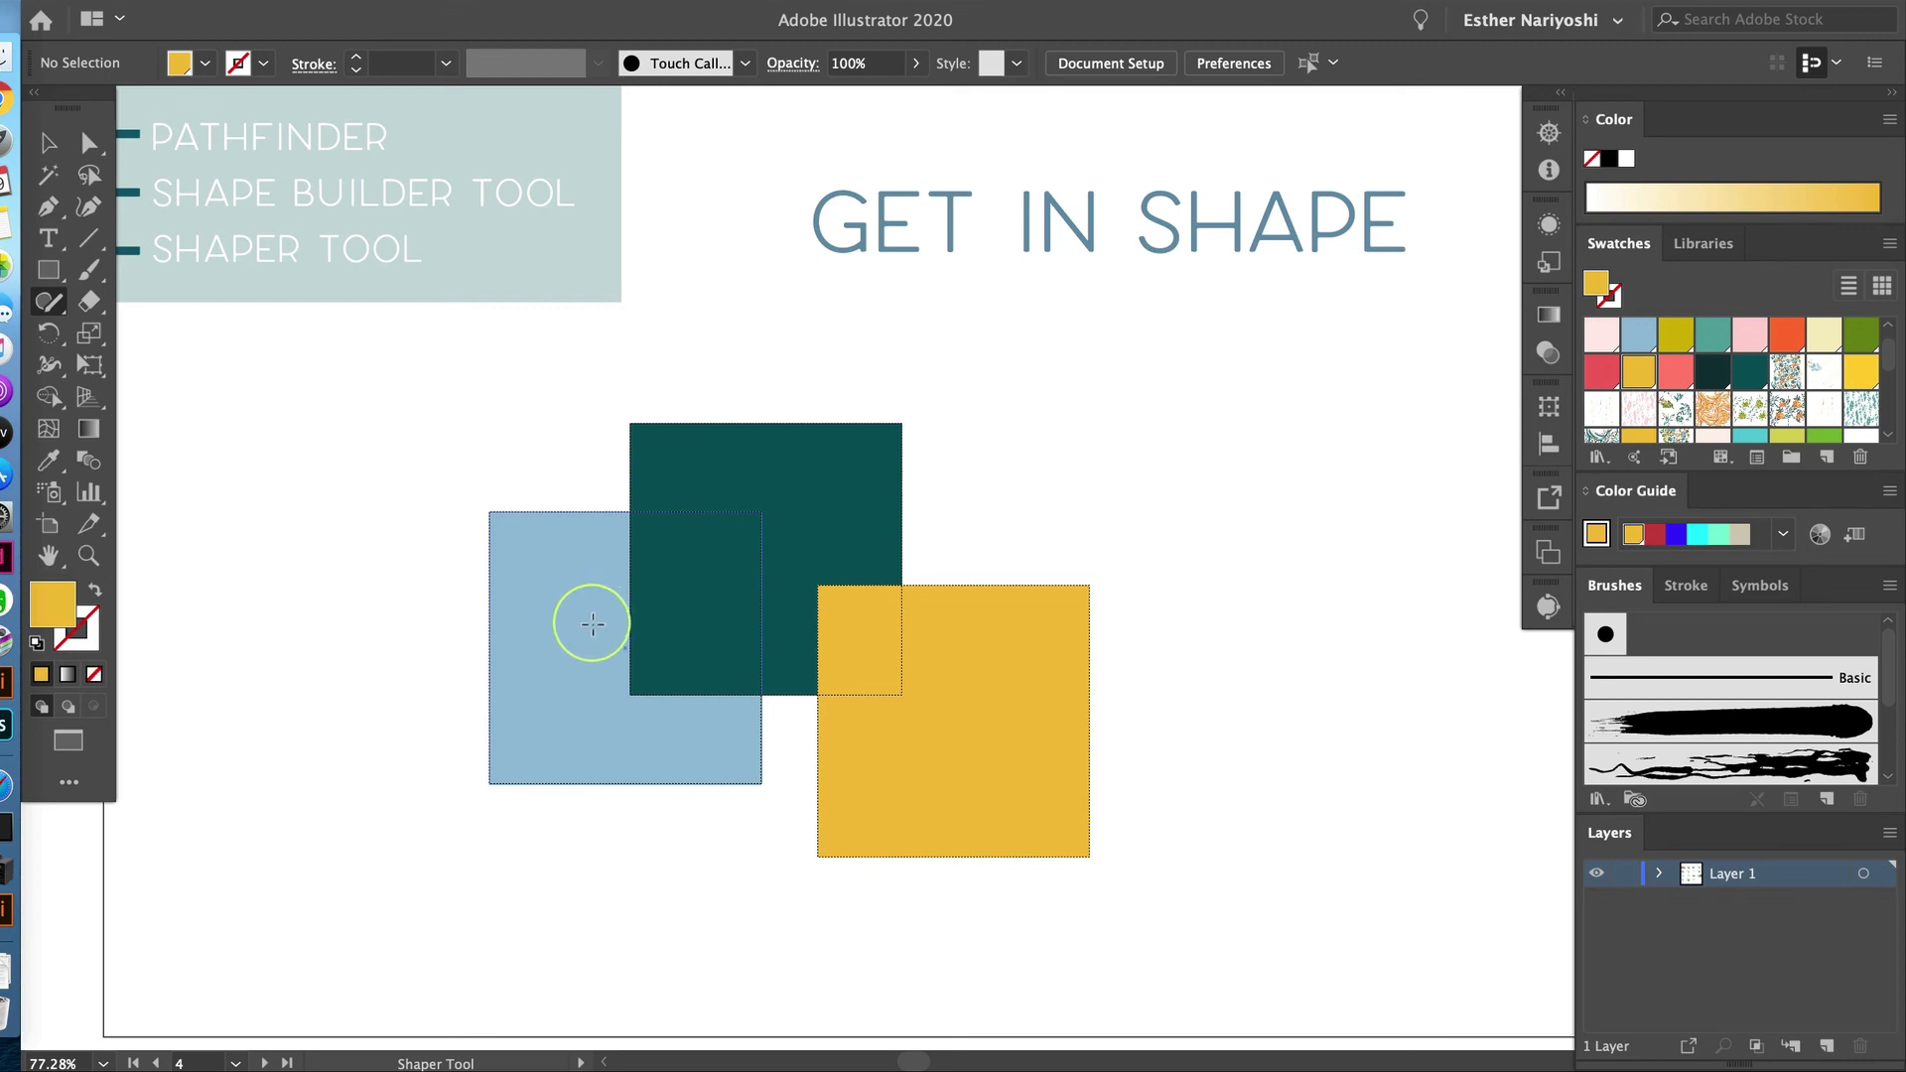
Merge the blue square into the teal one, and the yellow square into the result, with the Shaper tool so all three become yellow
drag(593, 624, 811, 520)
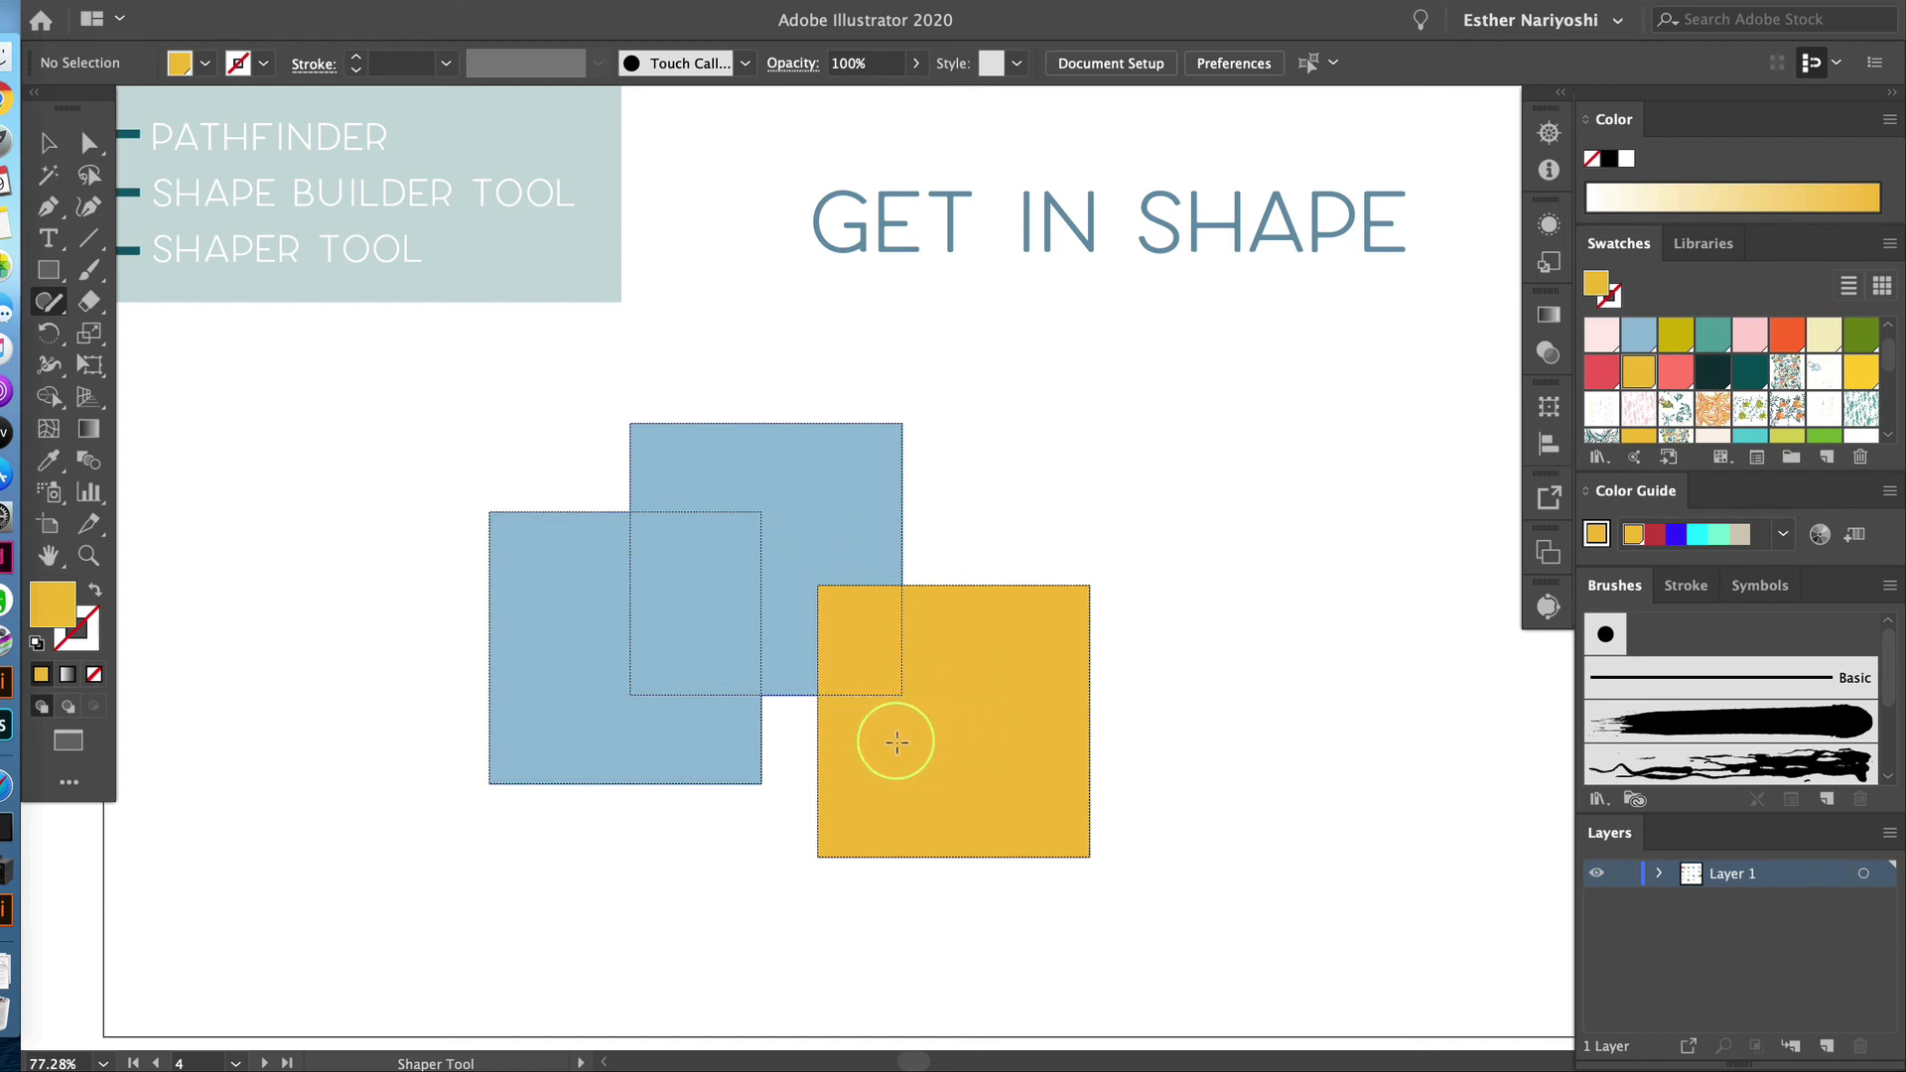
mouse_move(897, 742)
mouse_down()
mouse_move(899, 702)
mouse_move(854, 660)
mouse_move(825, 520)
mouse_up()
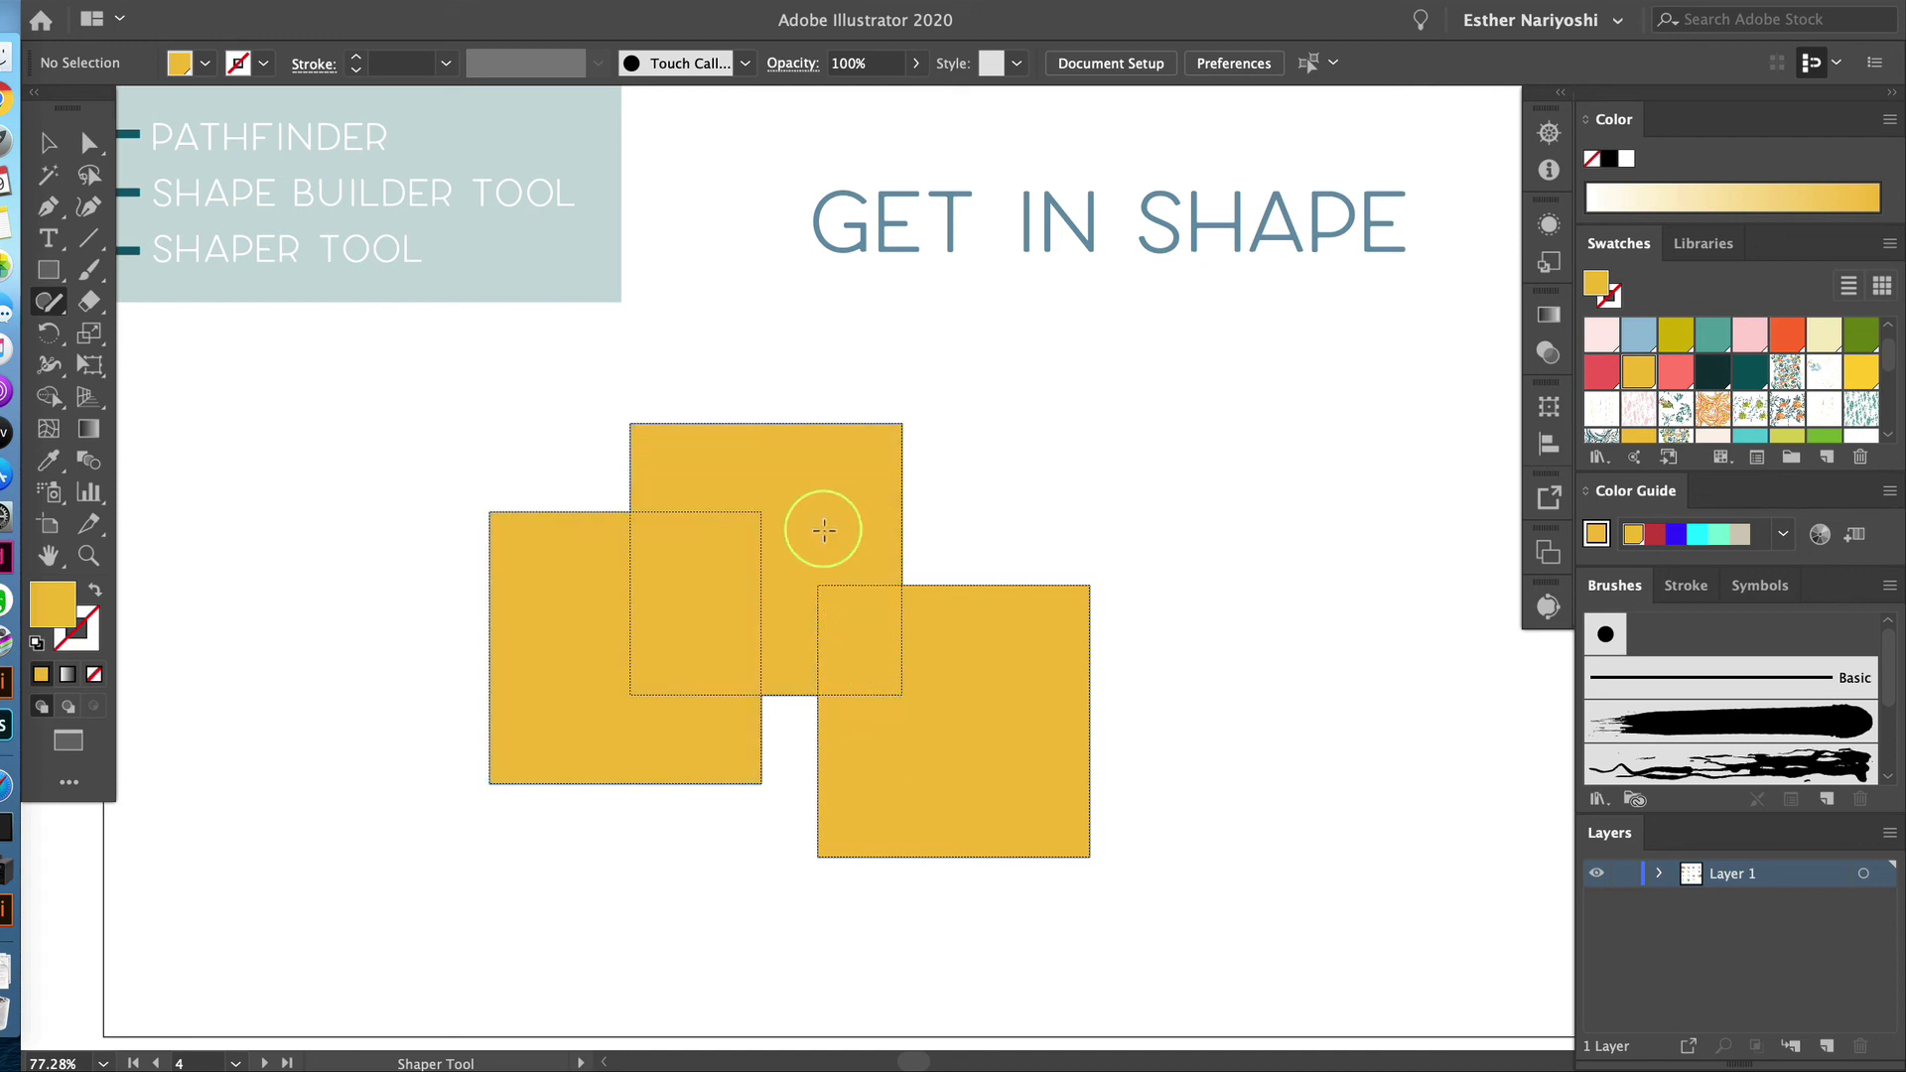